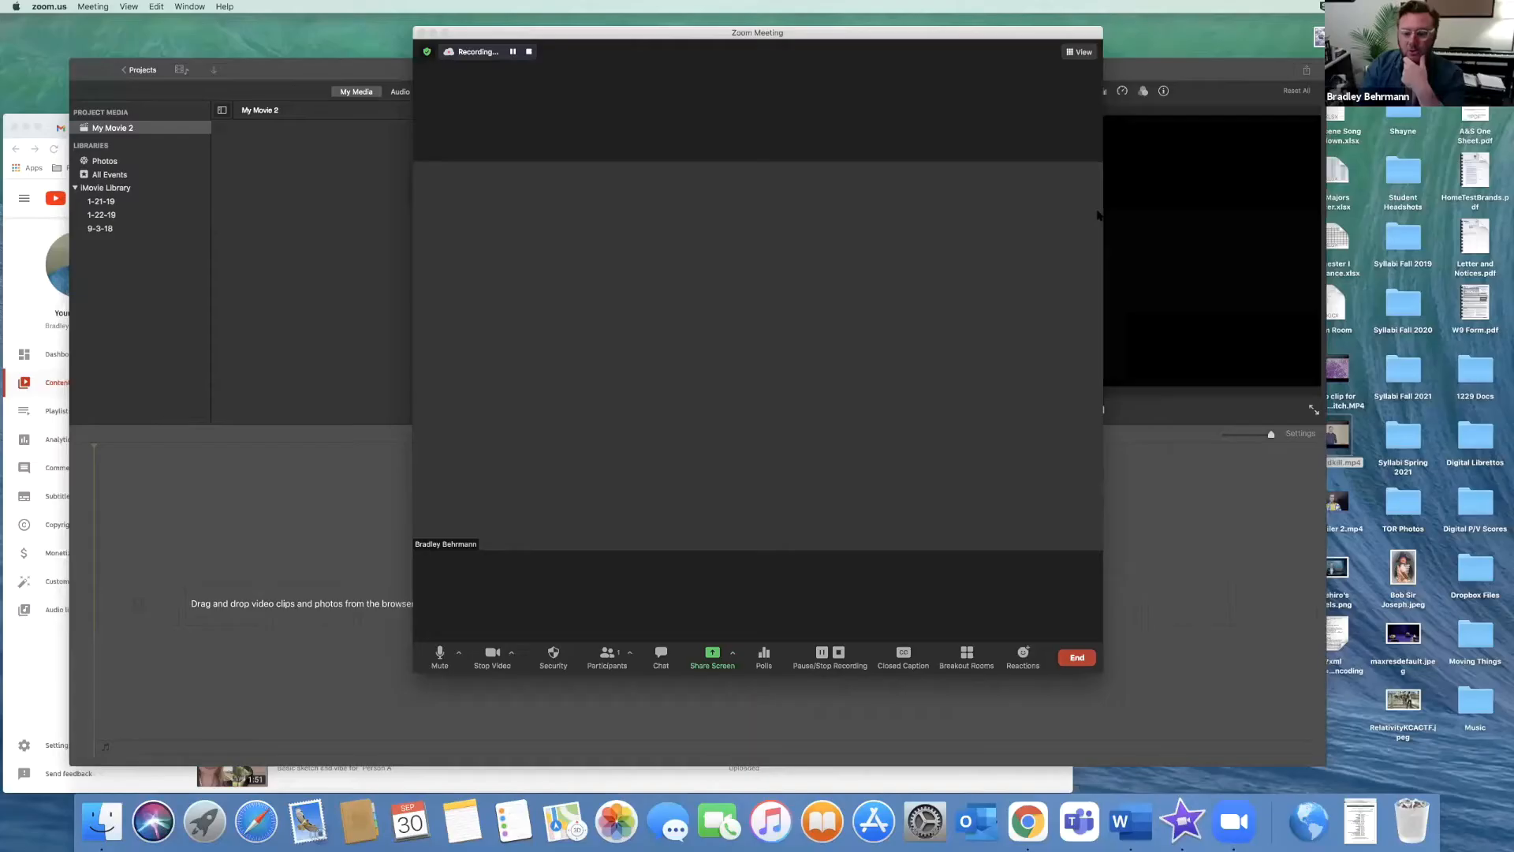
# - Shift the iMovie window left so the shared screen shows the empty My Movie 2 project
pyautogui.moveTo(1154, 72); pyautogui.dragTo(1087, 76)
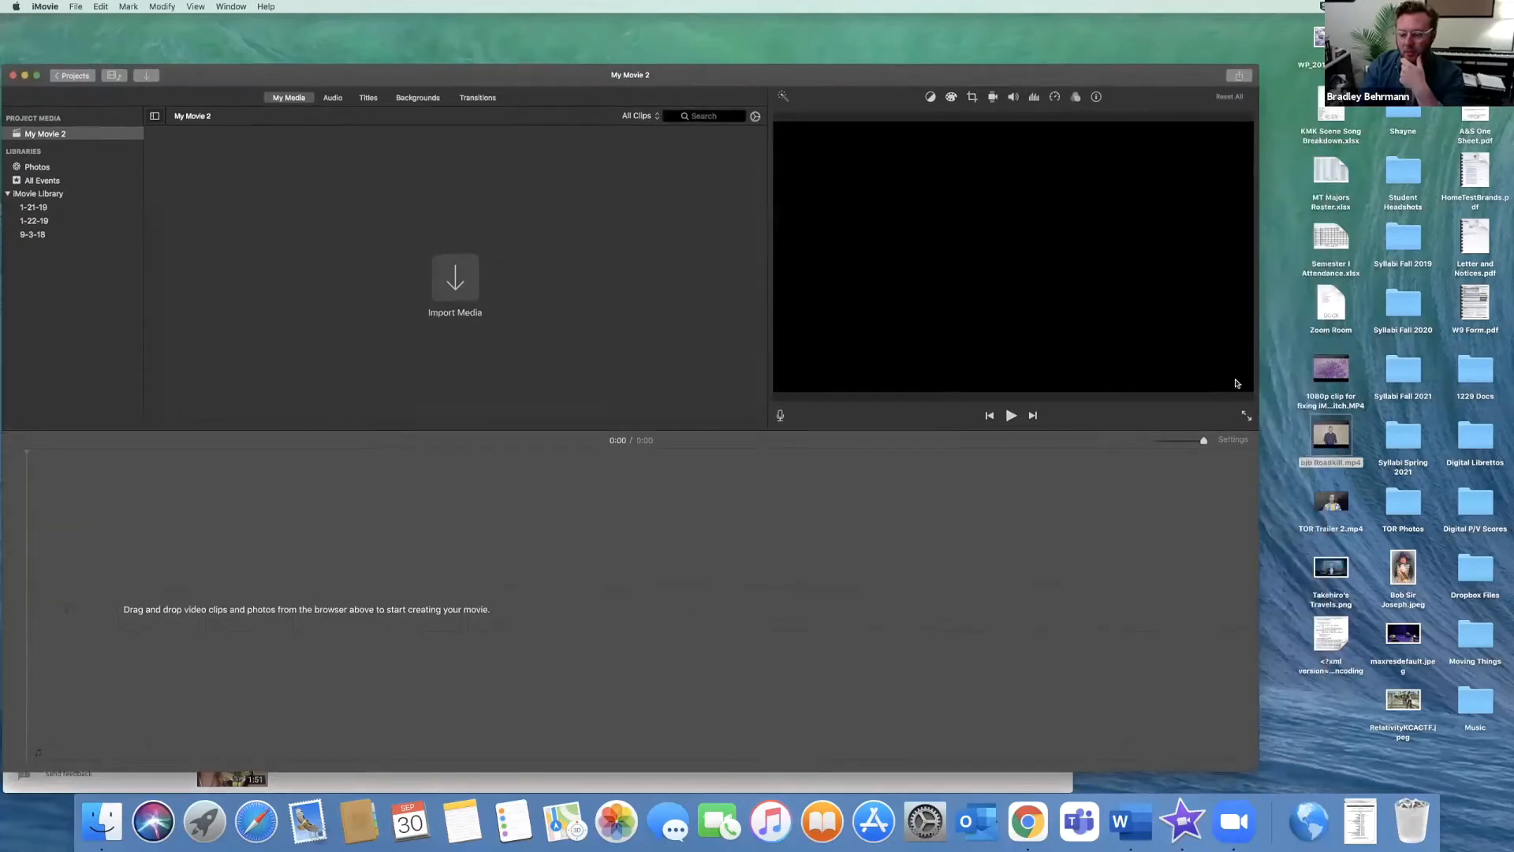
# - Preview bjb Roadkill.mp4 from the desktop and import it into the My Movie 2 media
pyautogui.moveTo(1318, 433)
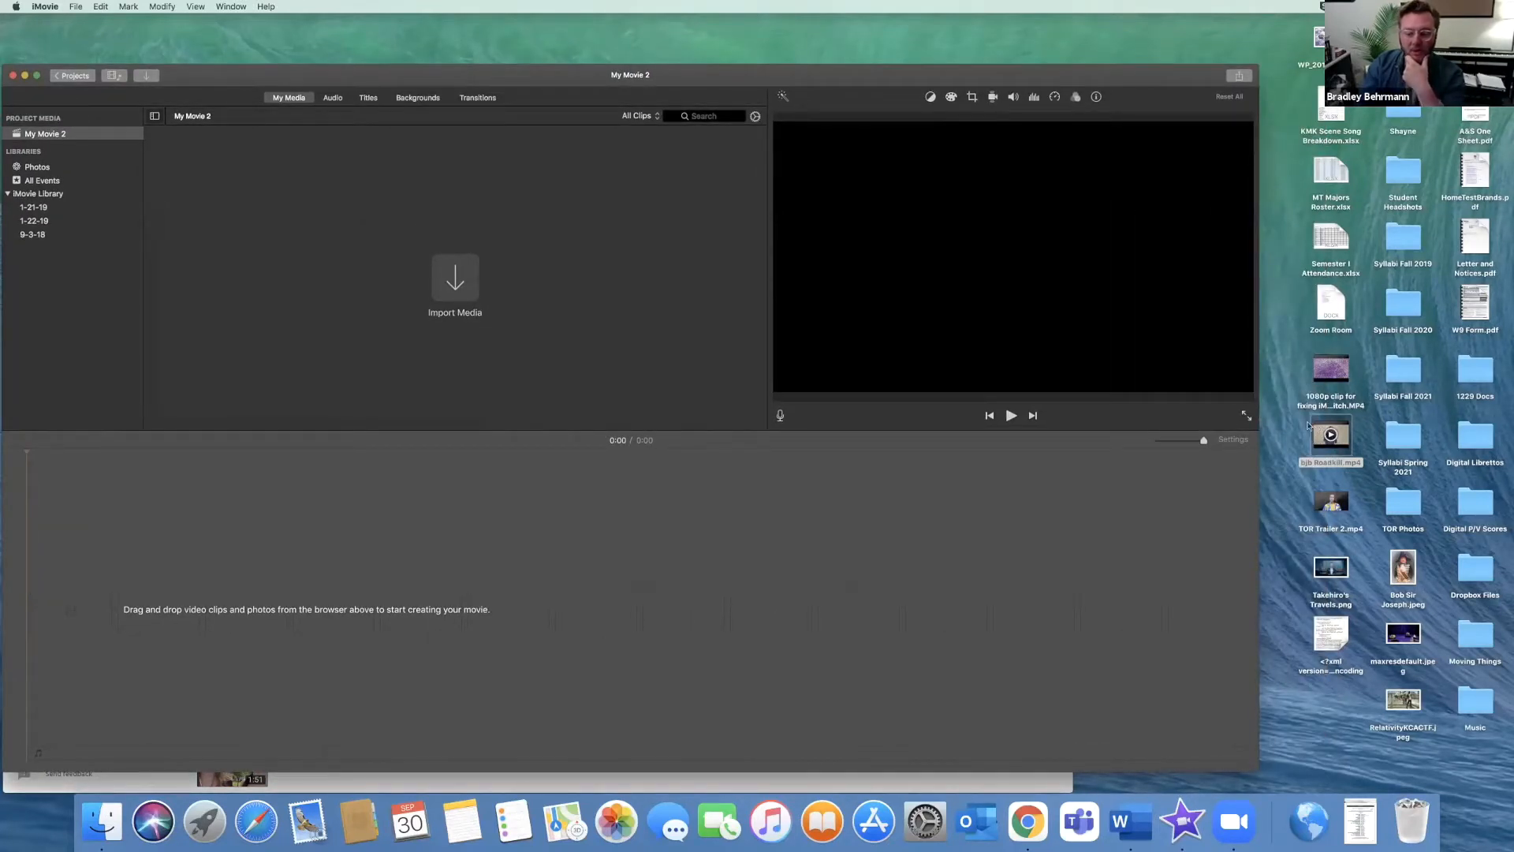
pyautogui.click(1329, 434)
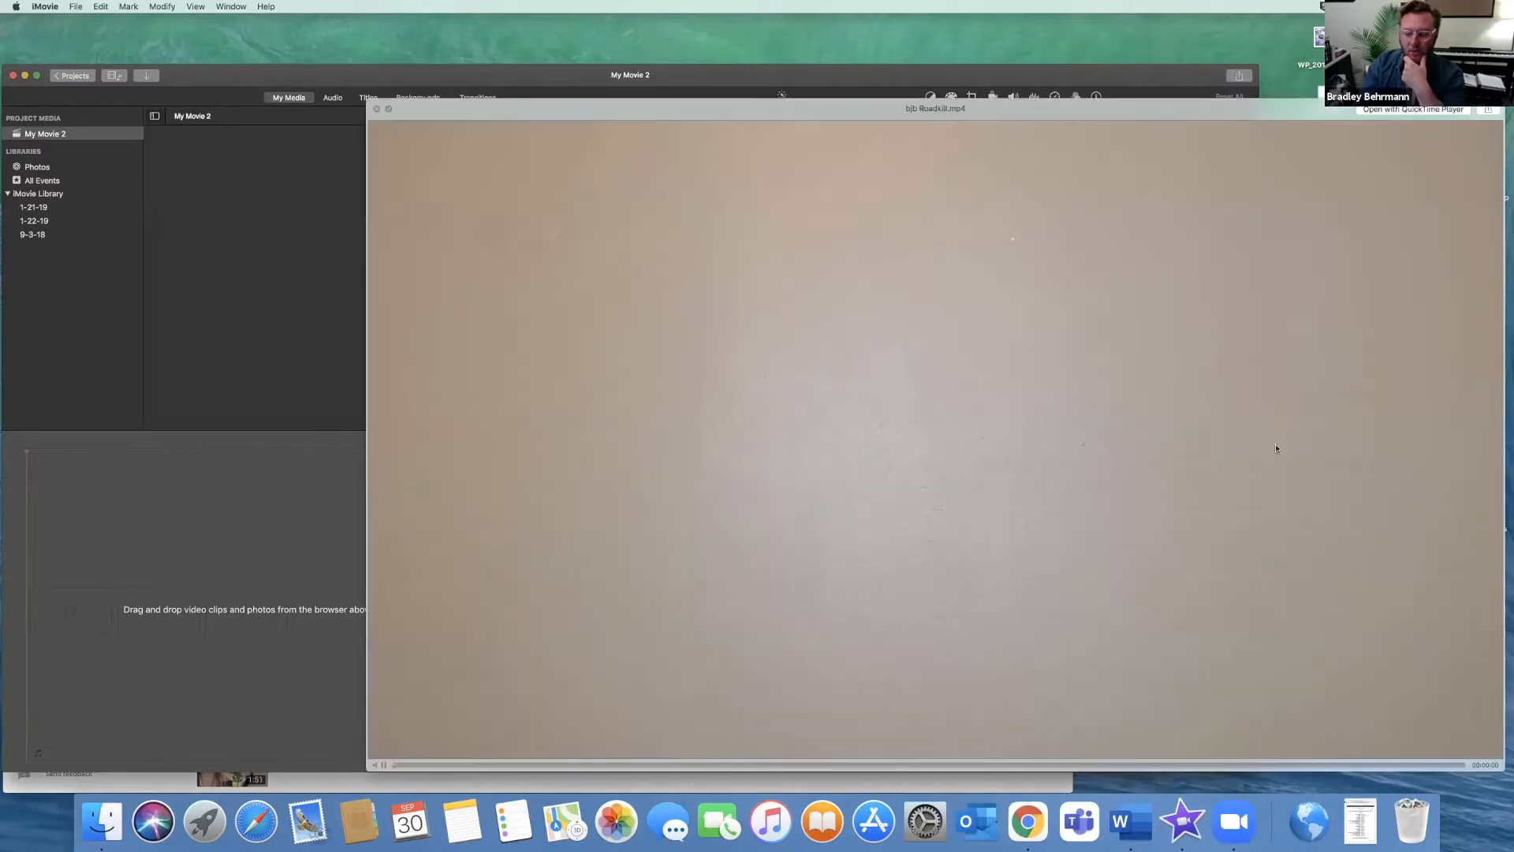
pyautogui.click(377, 109)
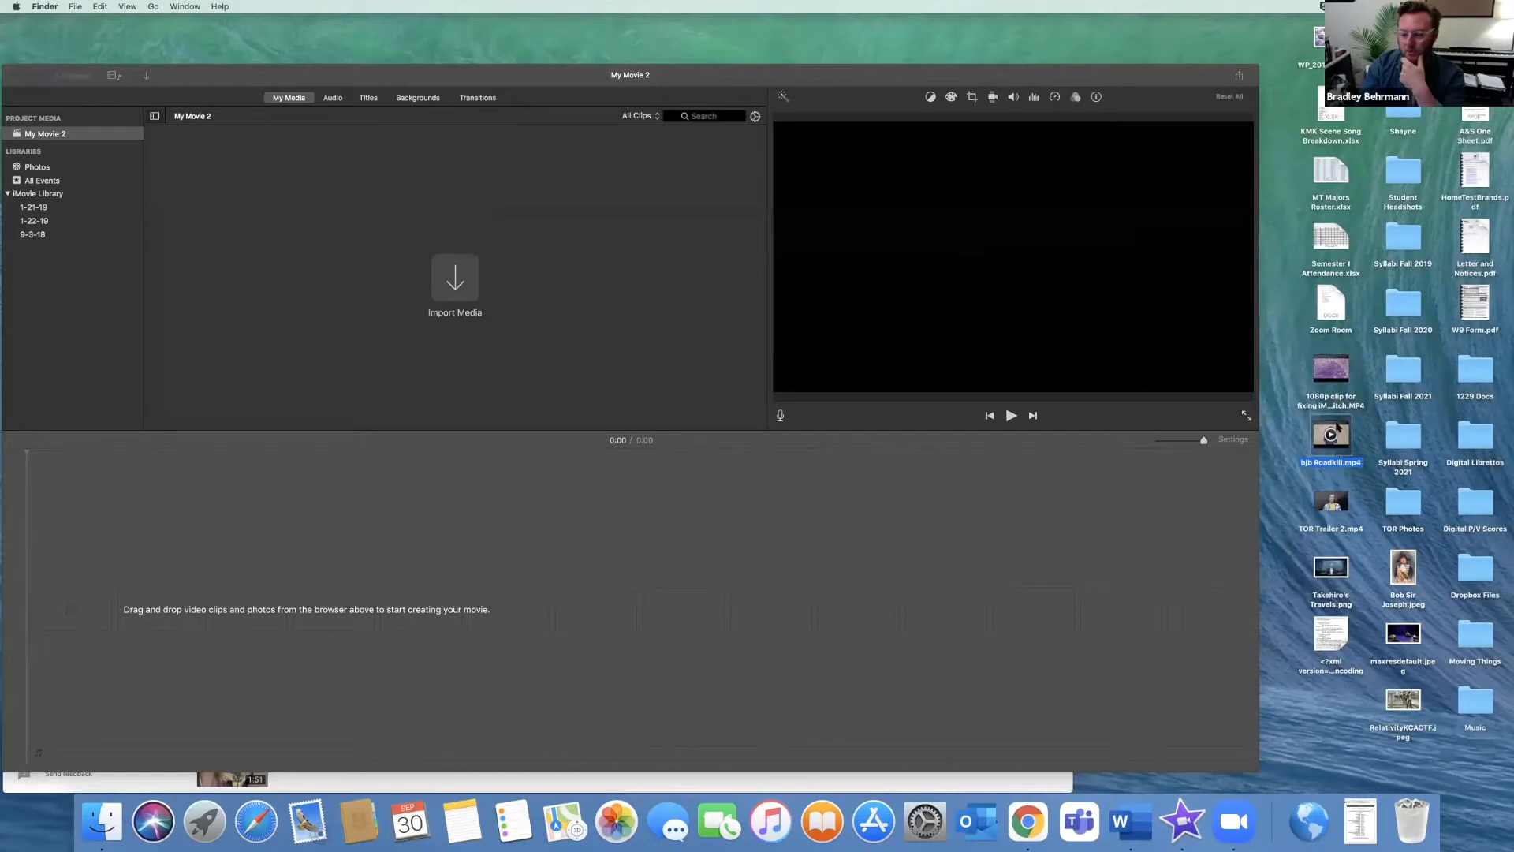
pyautogui.moveTo(1336, 430); pyautogui.dragTo(713, 281)
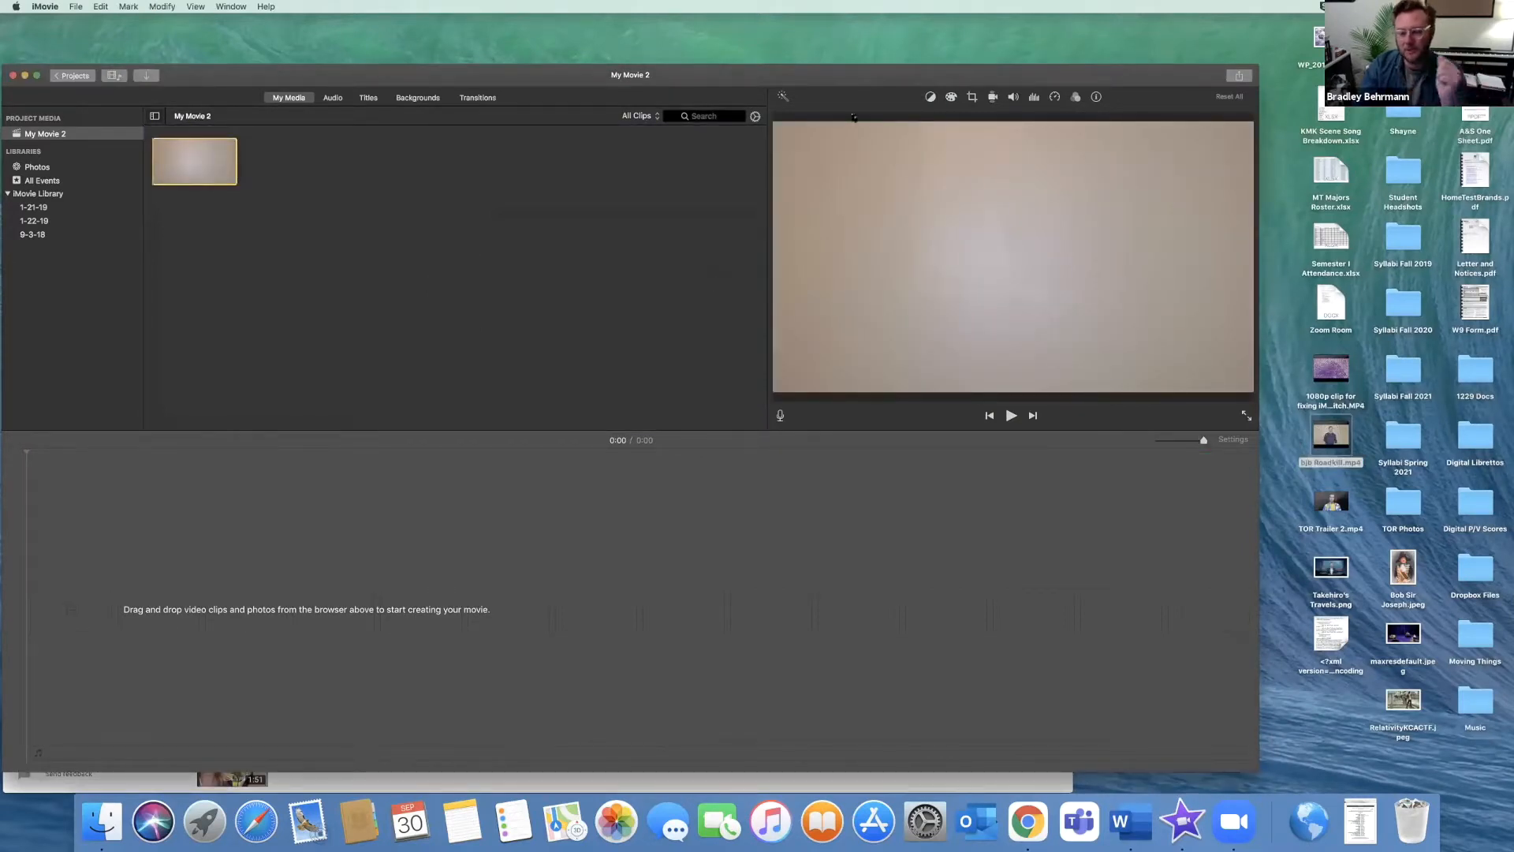
# - Nudge the iMovie window right and import the 1080p clip video into the media
pyautogui.moveTo(847, 85); pyautogui.dragTo(865, 78)
pyautogui.moveTo(1343, 367)
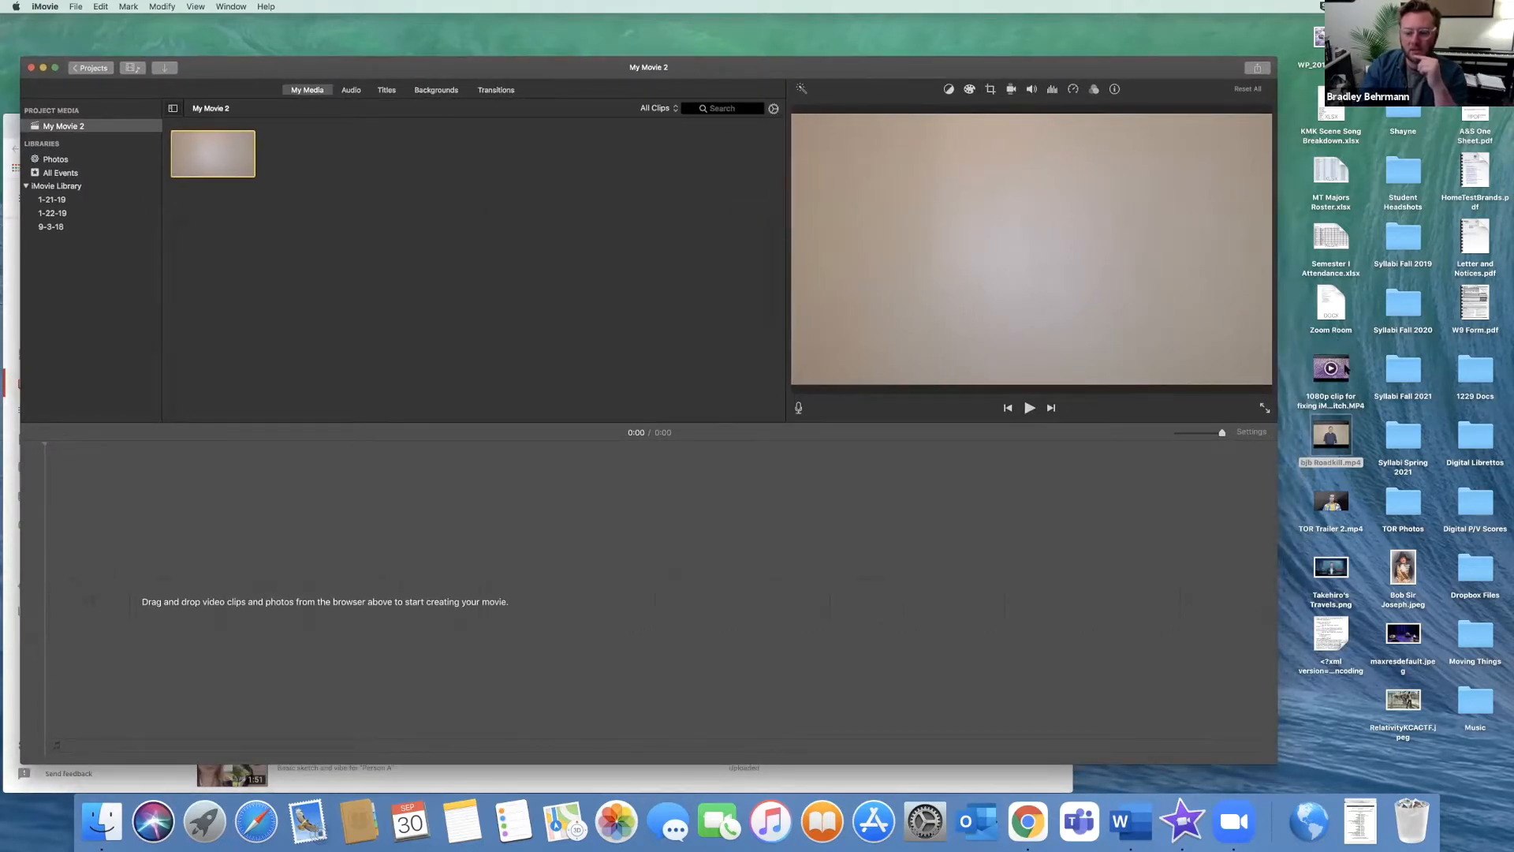
pyautogui.moveTo(1346, 367); pyautogui.dragTo(683, 278)
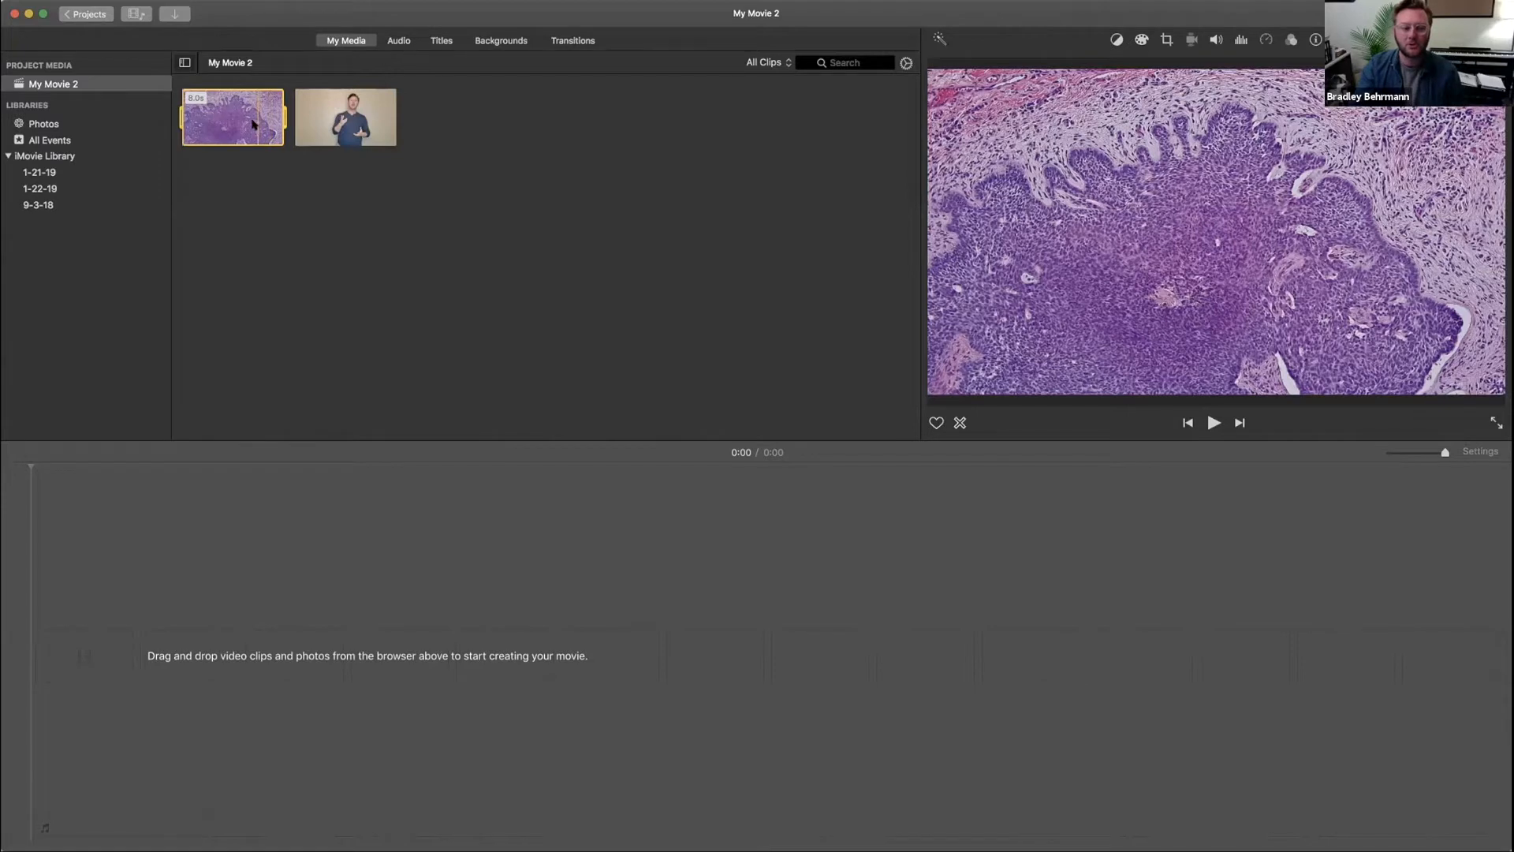
# - Drag the performance clip from My Media down into the empty movie timeline
pyautogui.moveTo(328, 128); pyautogui.dragTo(320, 492)
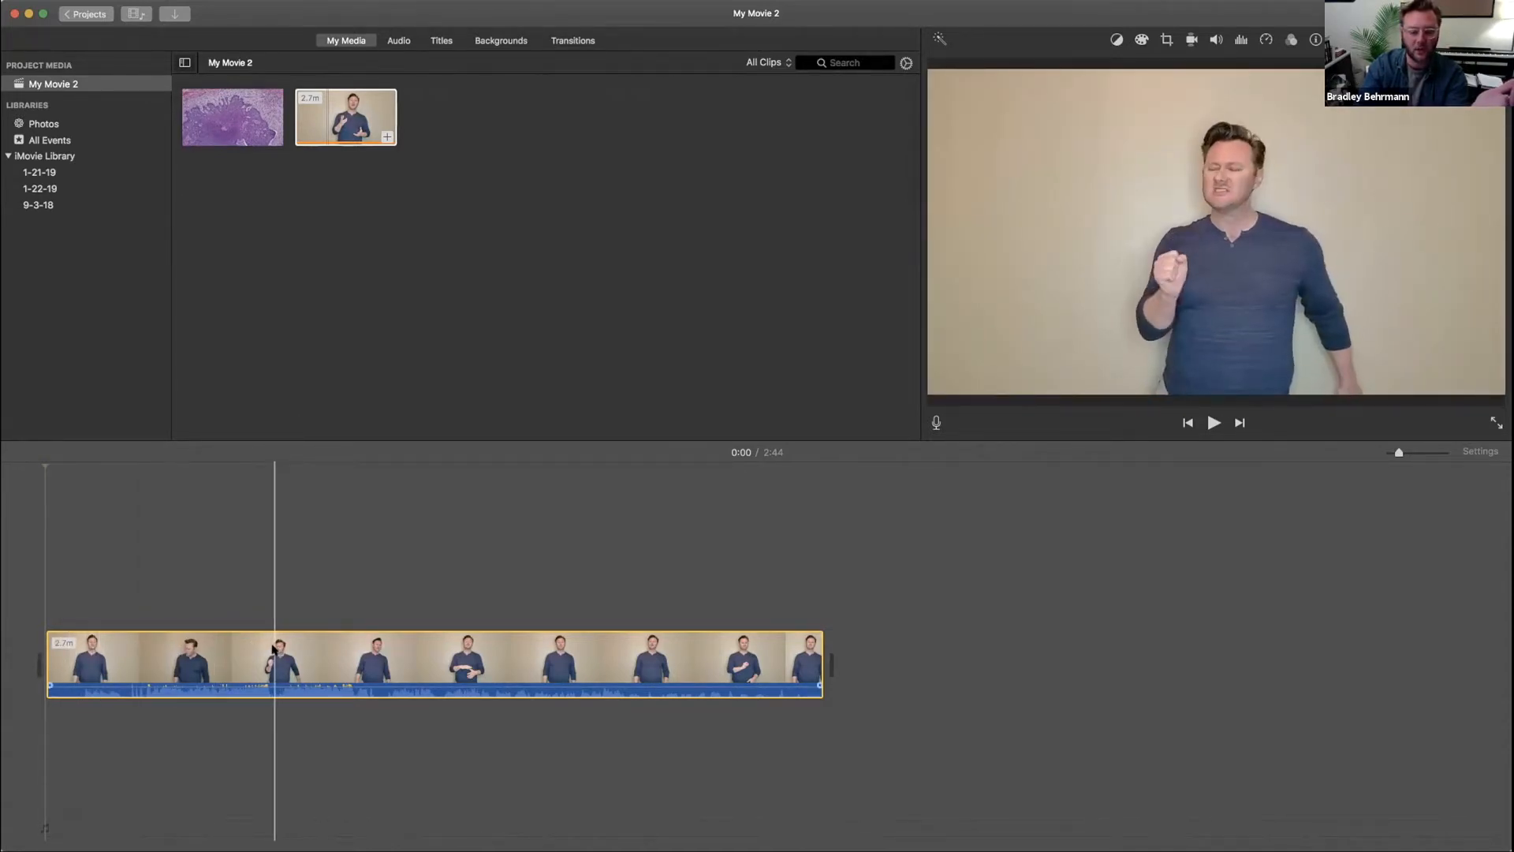
# - Bring up the options menu for the 2.7-minute clip in the timeline
pyautogui.rightClick(273, 649)
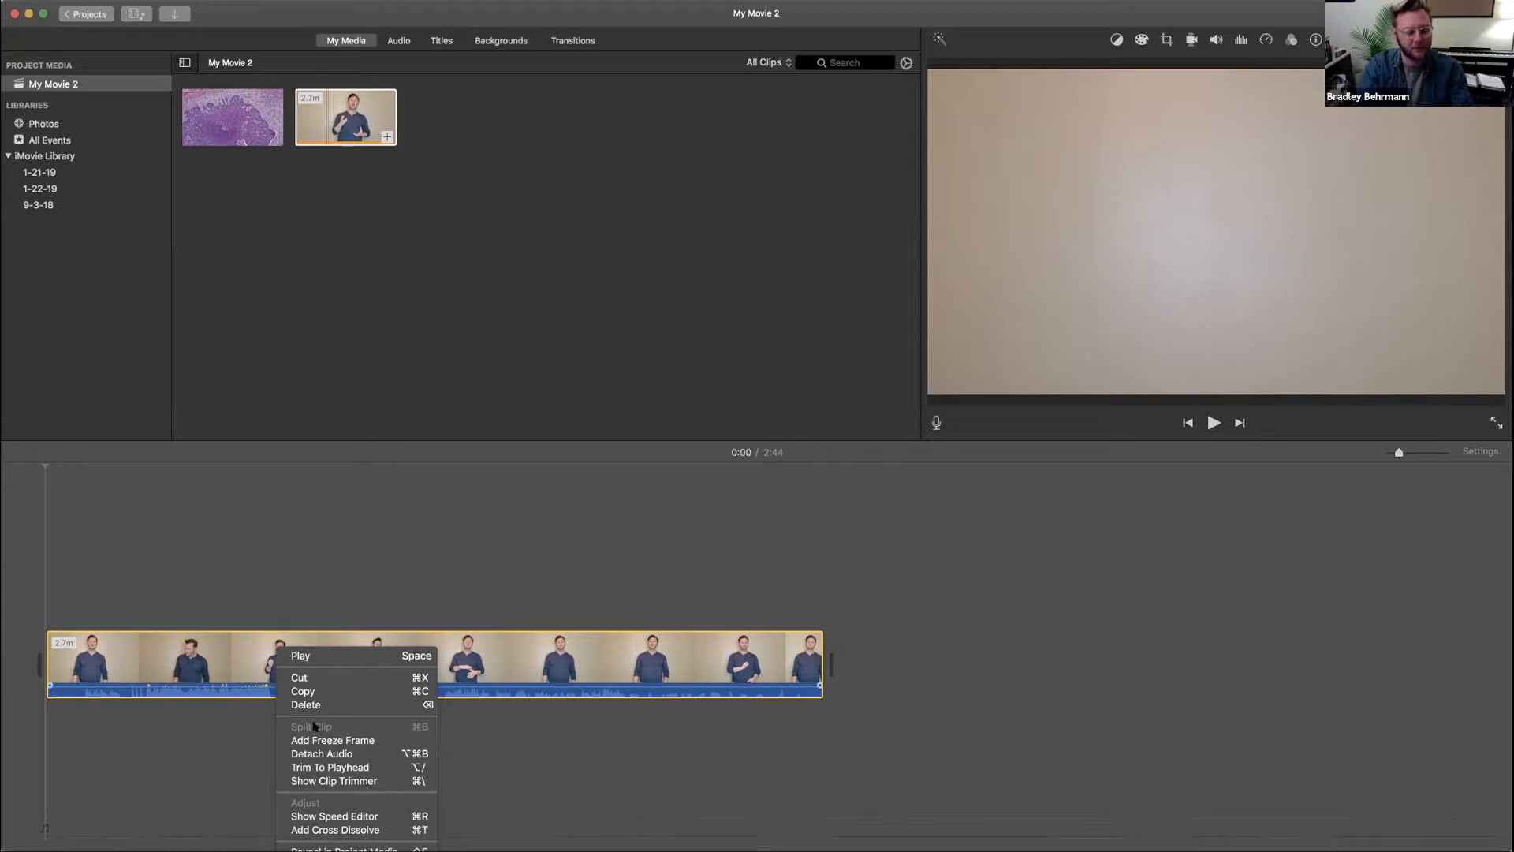
# - Split the presenter clip at the 0:35 playhead with Split Clip, then select the first piece
pyautogui.click(140, 752)
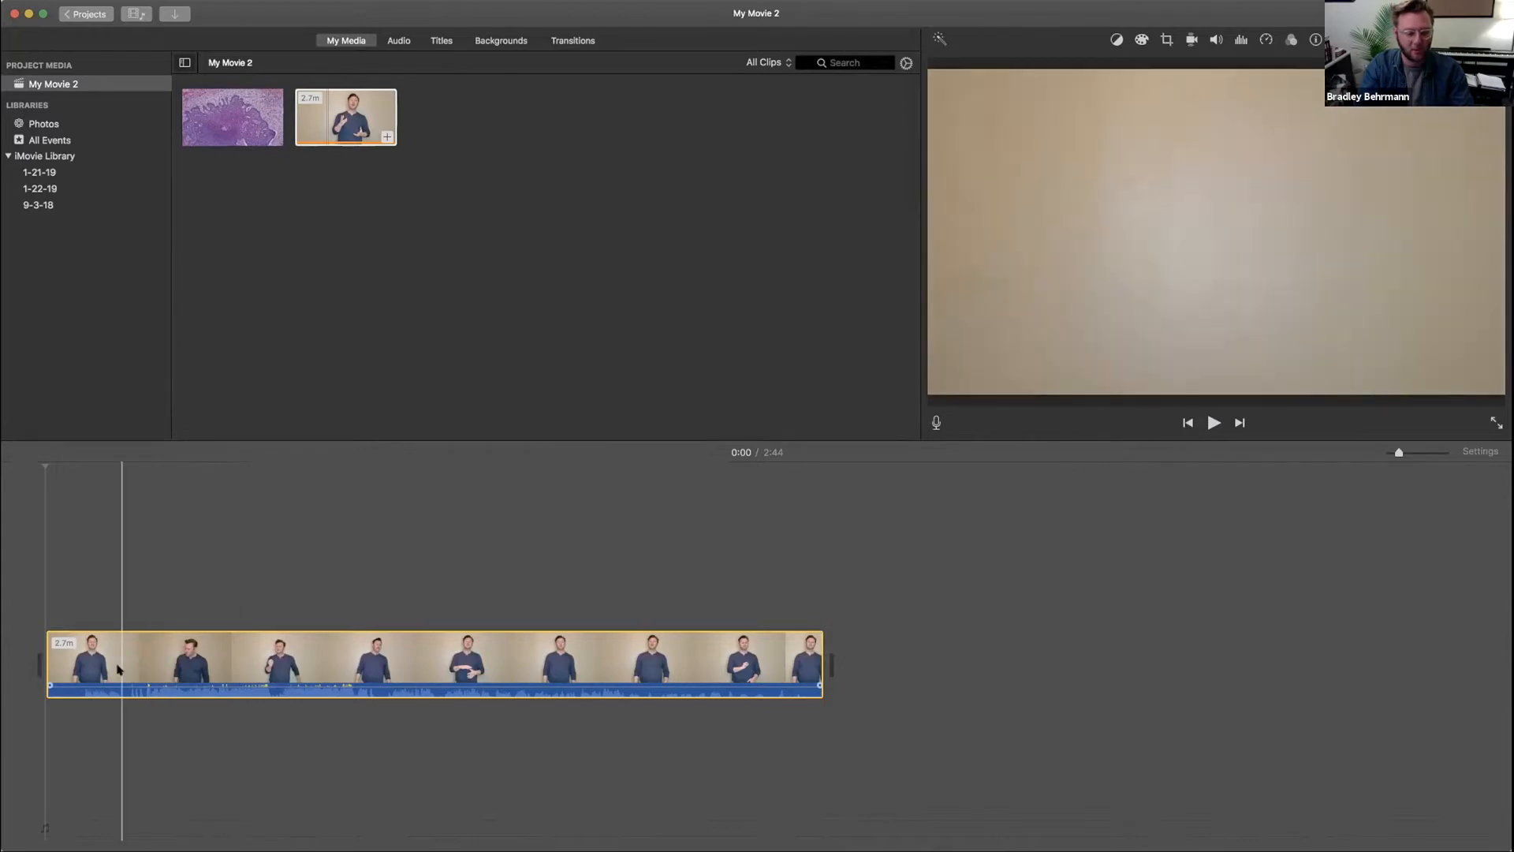
pyautogui.click(212, 659)
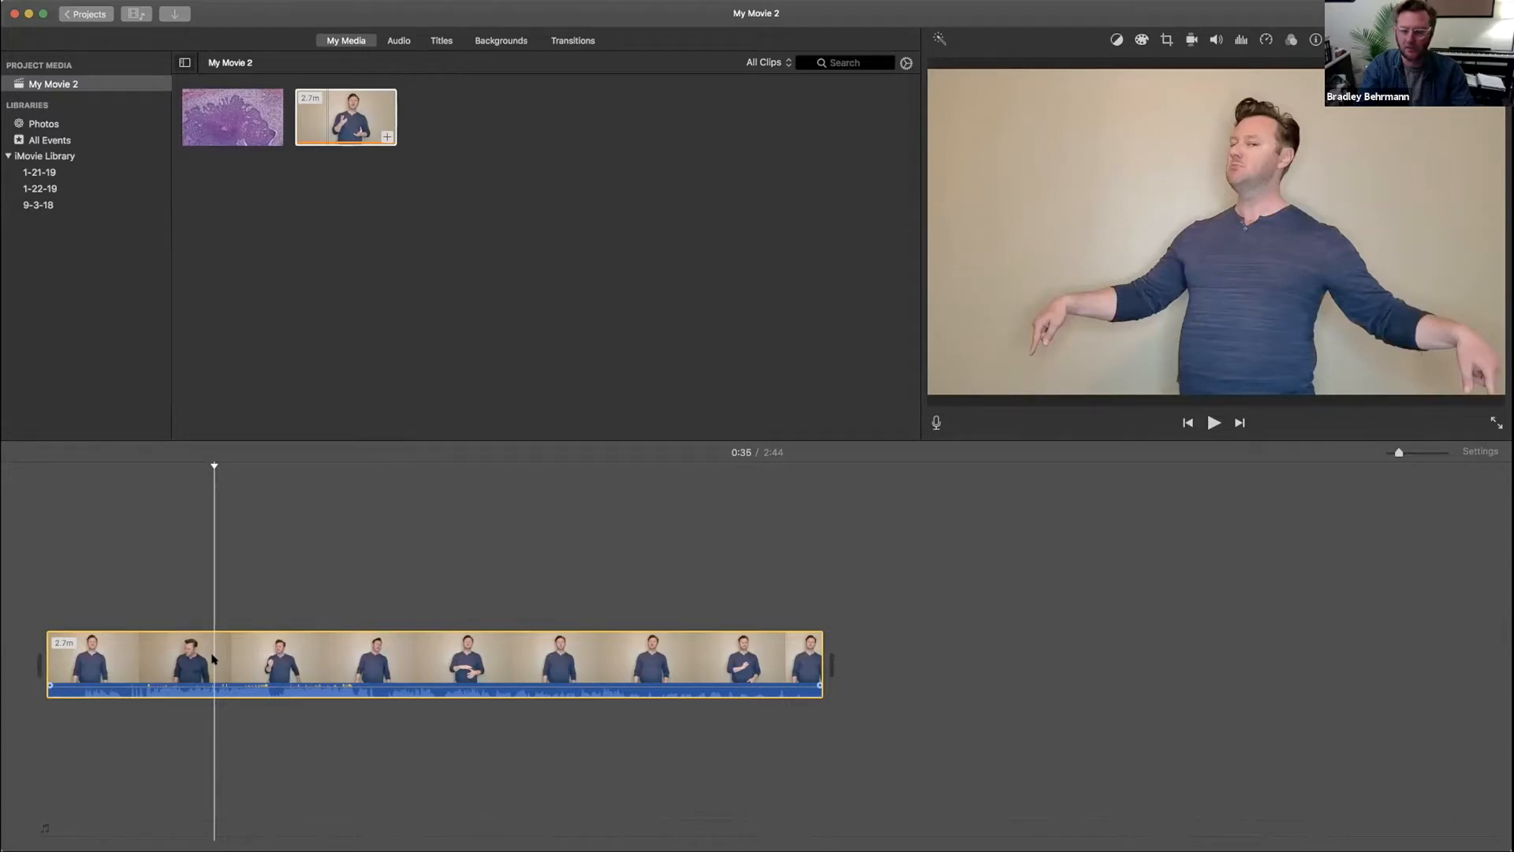
pyautogui.rightClick(212, 659)
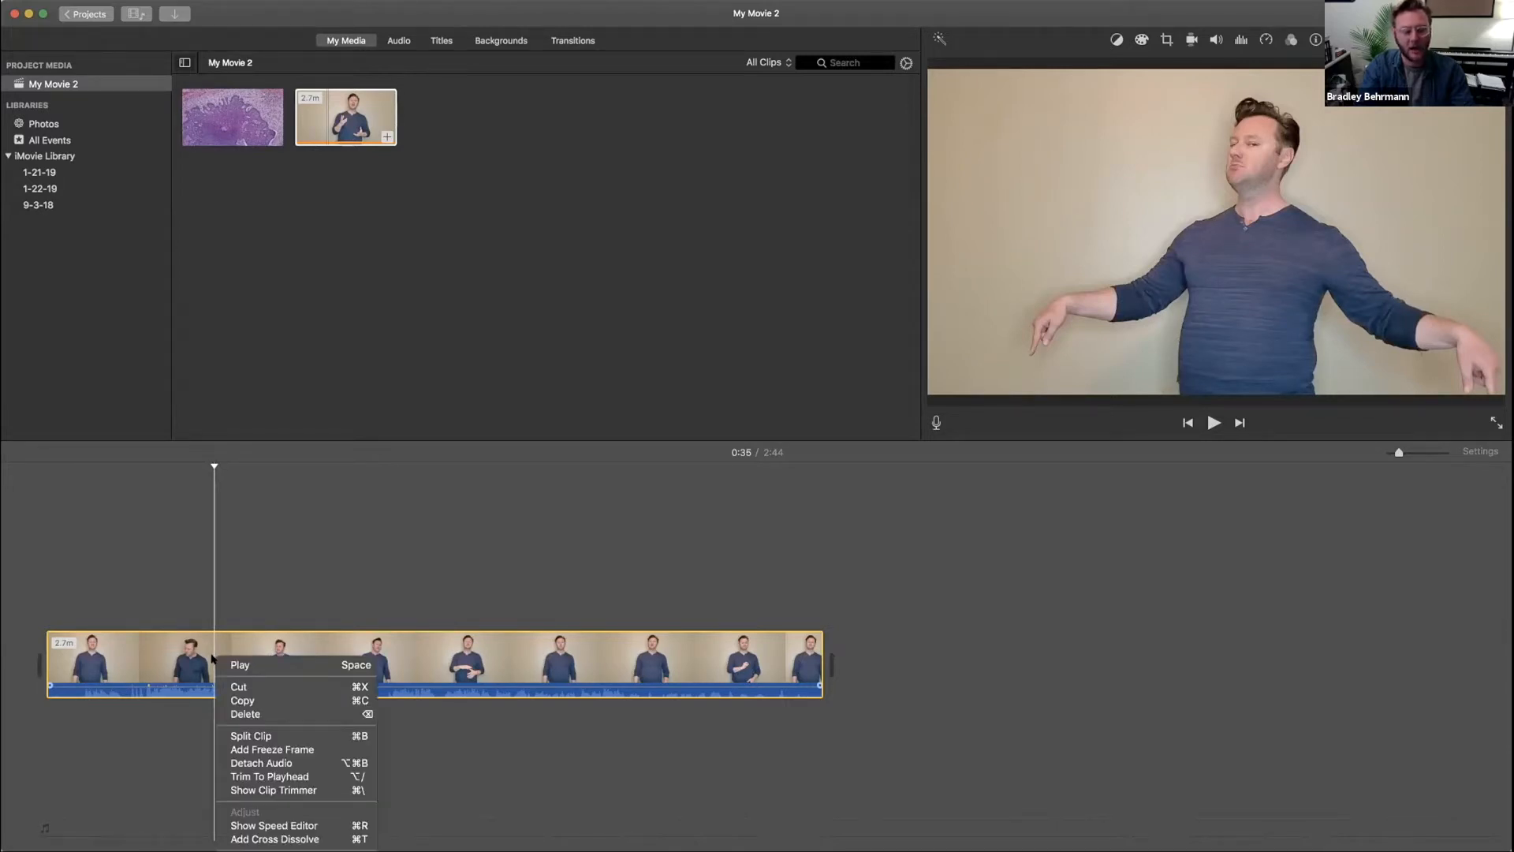
pyautogui.click(233, 739)
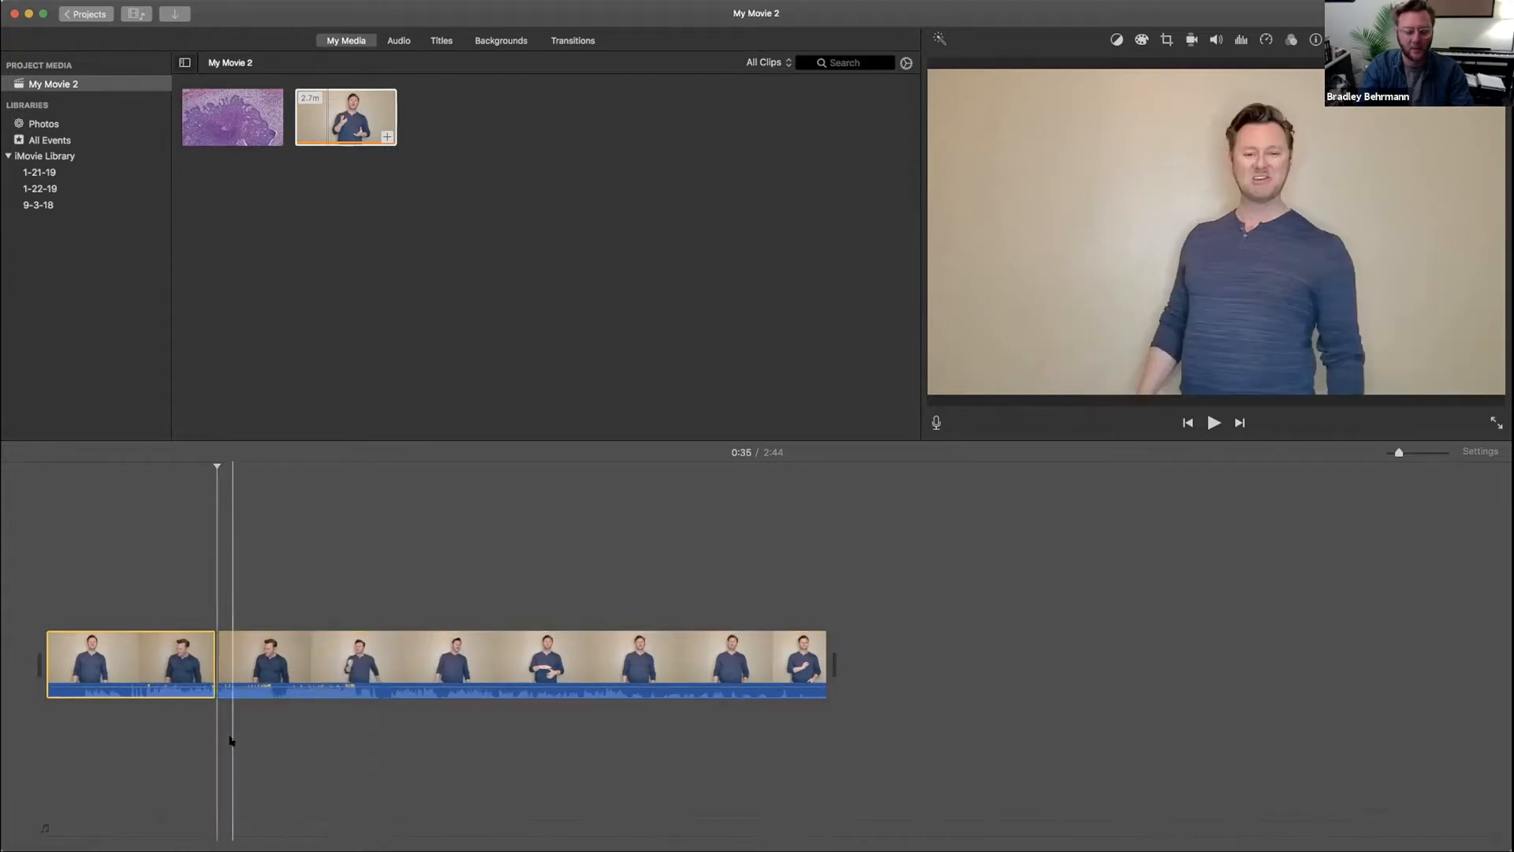
pyautogui.moveTo(300, 674); pyautogui.dragTo(367, 673)
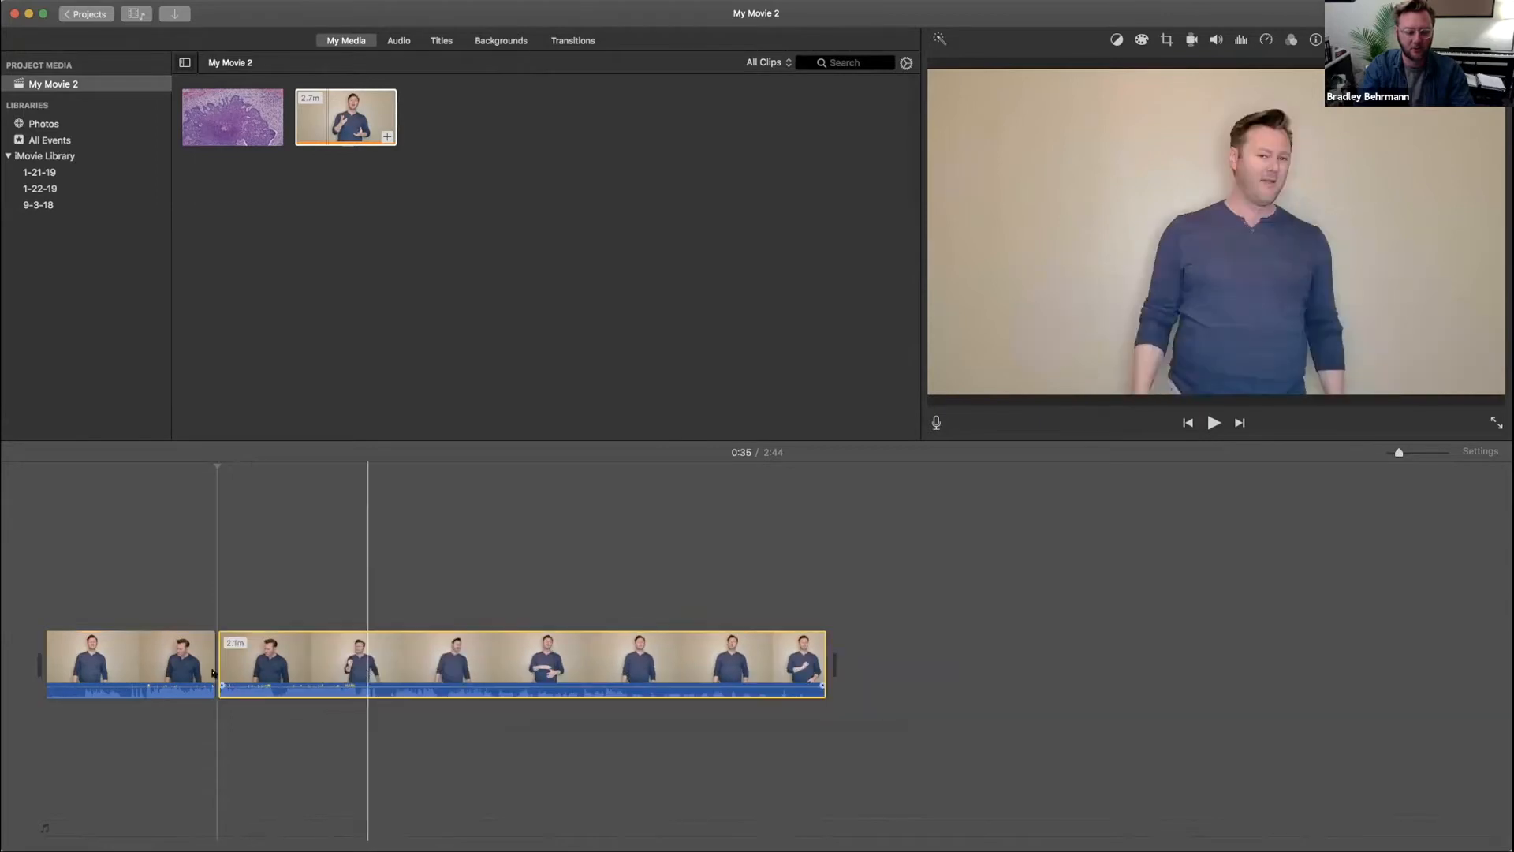
pyautogui.click(183, 673)
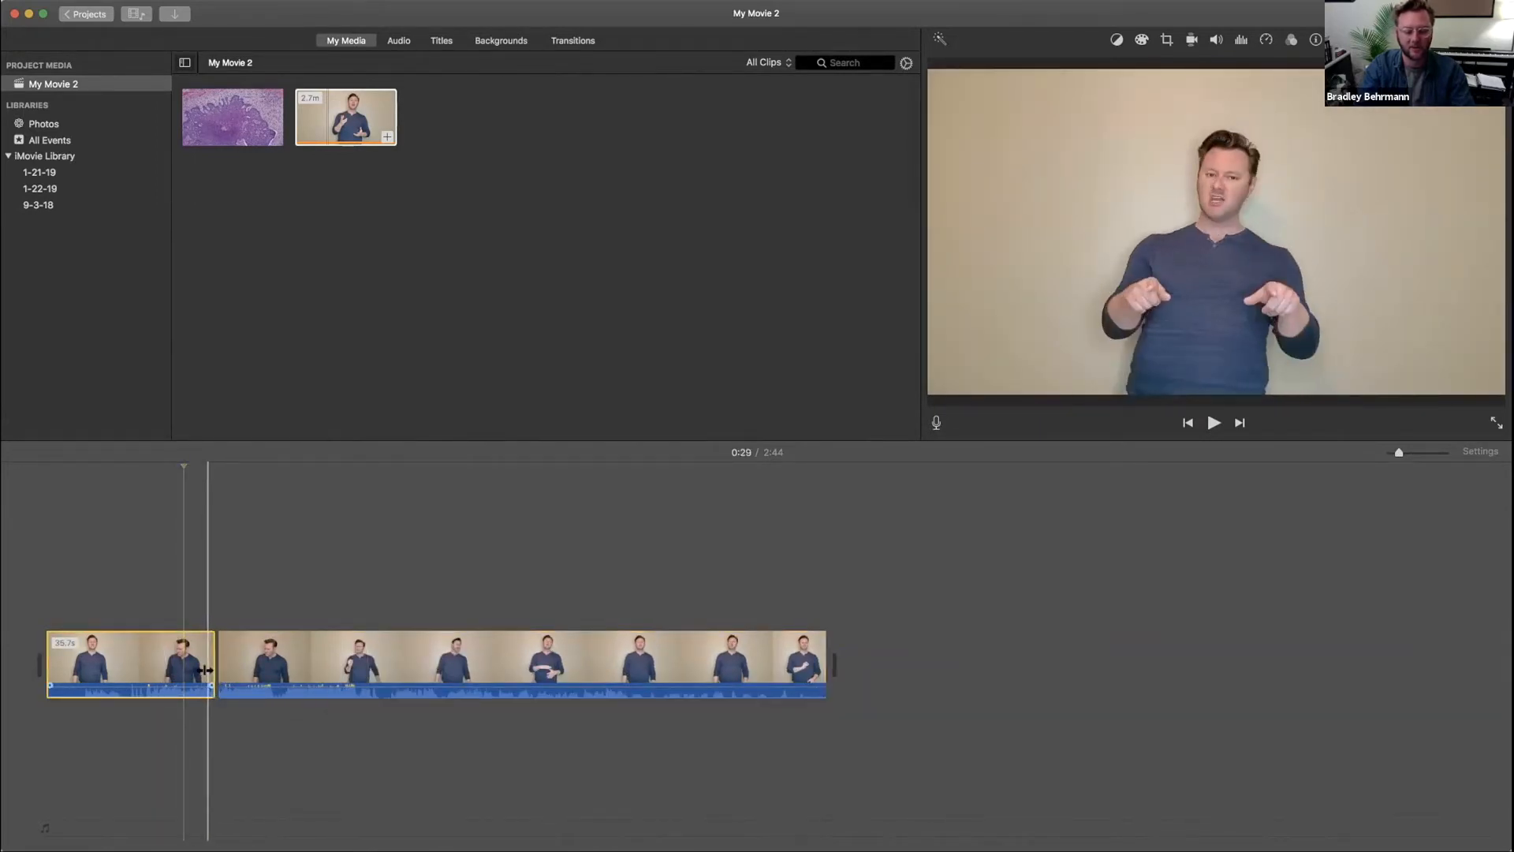
# - Extend the first piece to about 1.7 minutes and delete the second piece, leaving a 2:31 movie
pyautogui.press('space')
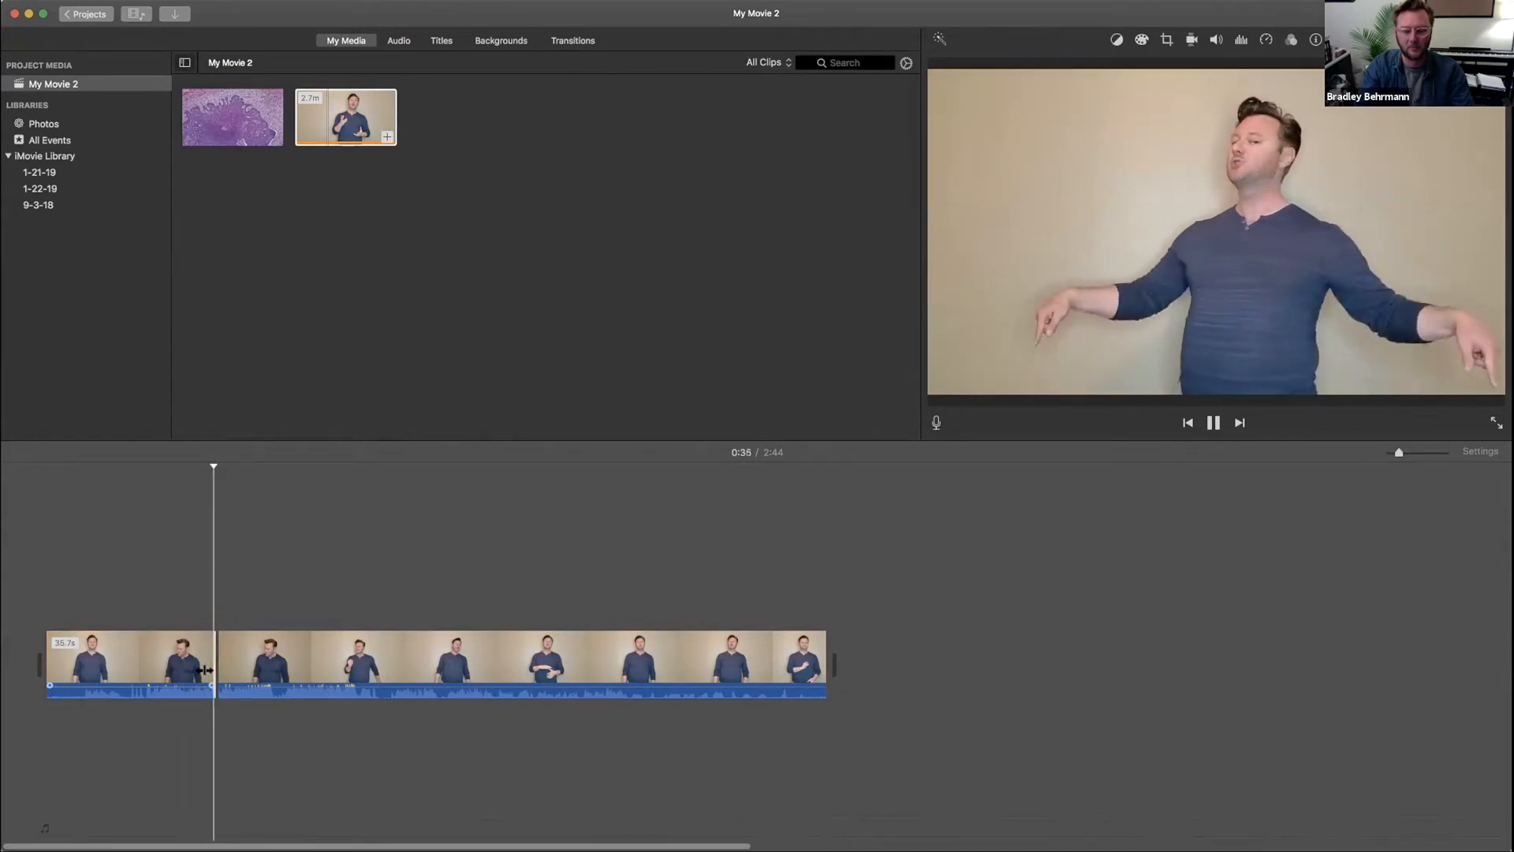
pyautogui.press('space')
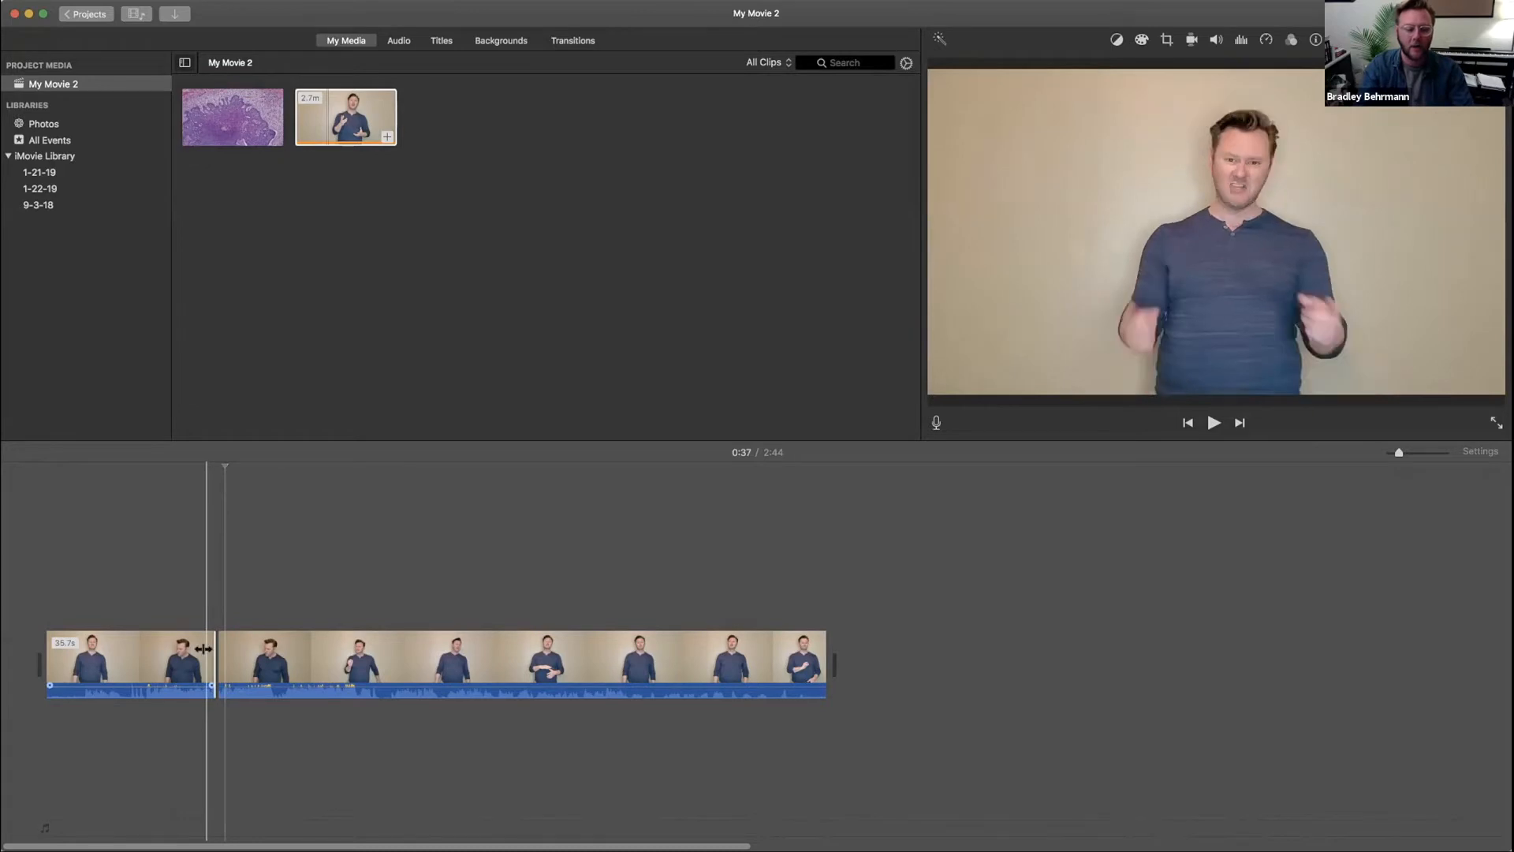
pyautogui.moveTo(195, 651)
pyautogui.mouseDown()
pyautogui.moveTo(155, 651)
pyautogui.moveTo(280, 651)
pyautogui.moveTo(178, 659)
pyautogui.moveTo(233, 661)
pyautogui.moveTo(210, 665)
pyautogui.mouseUp()
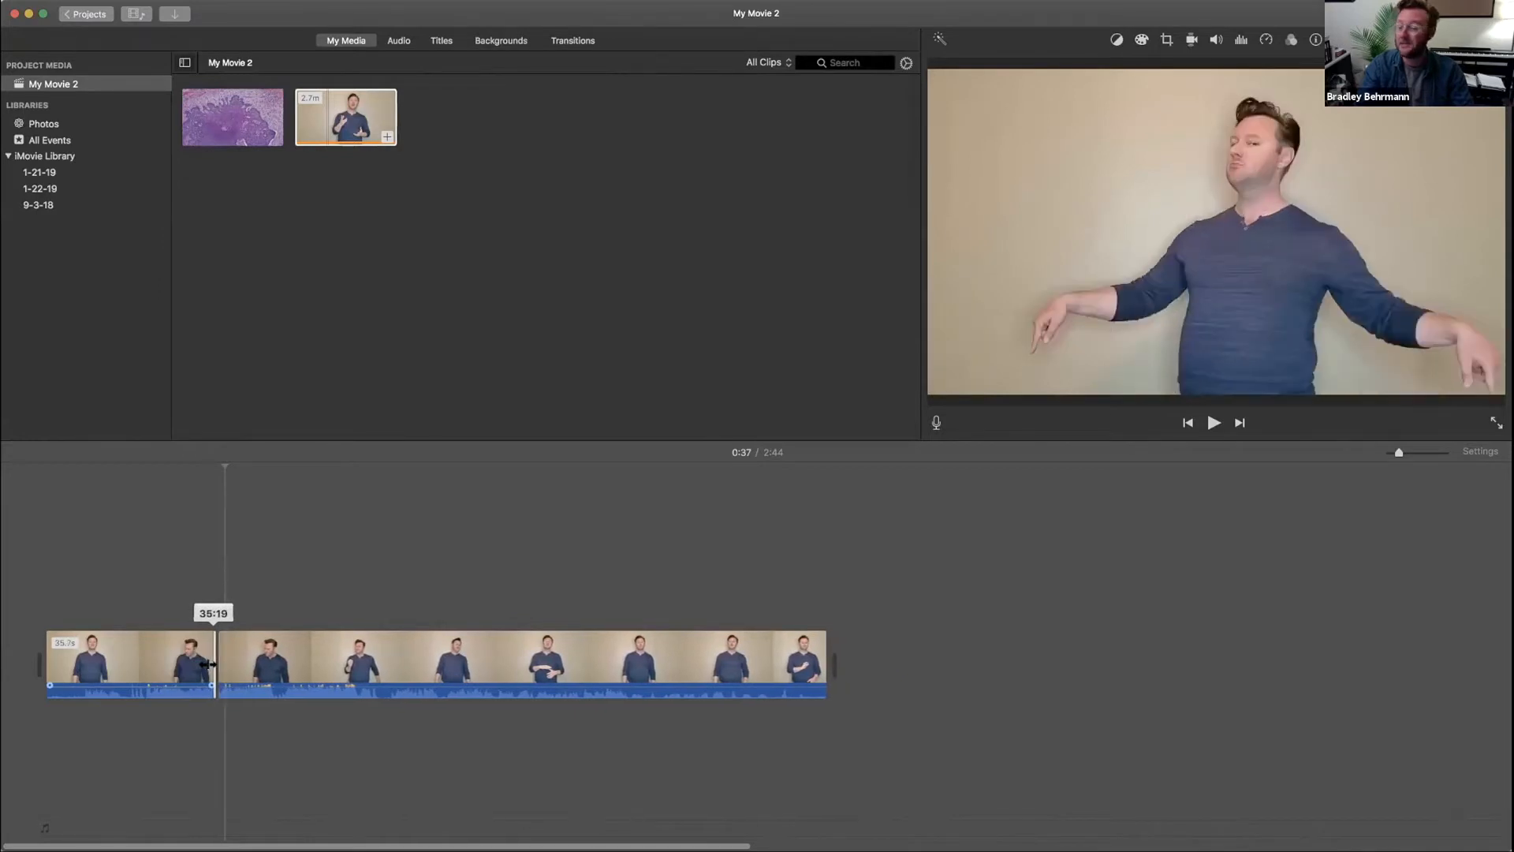
pyautogui.moveTo(209, 664); pyautogui.dragTo(223, 665)
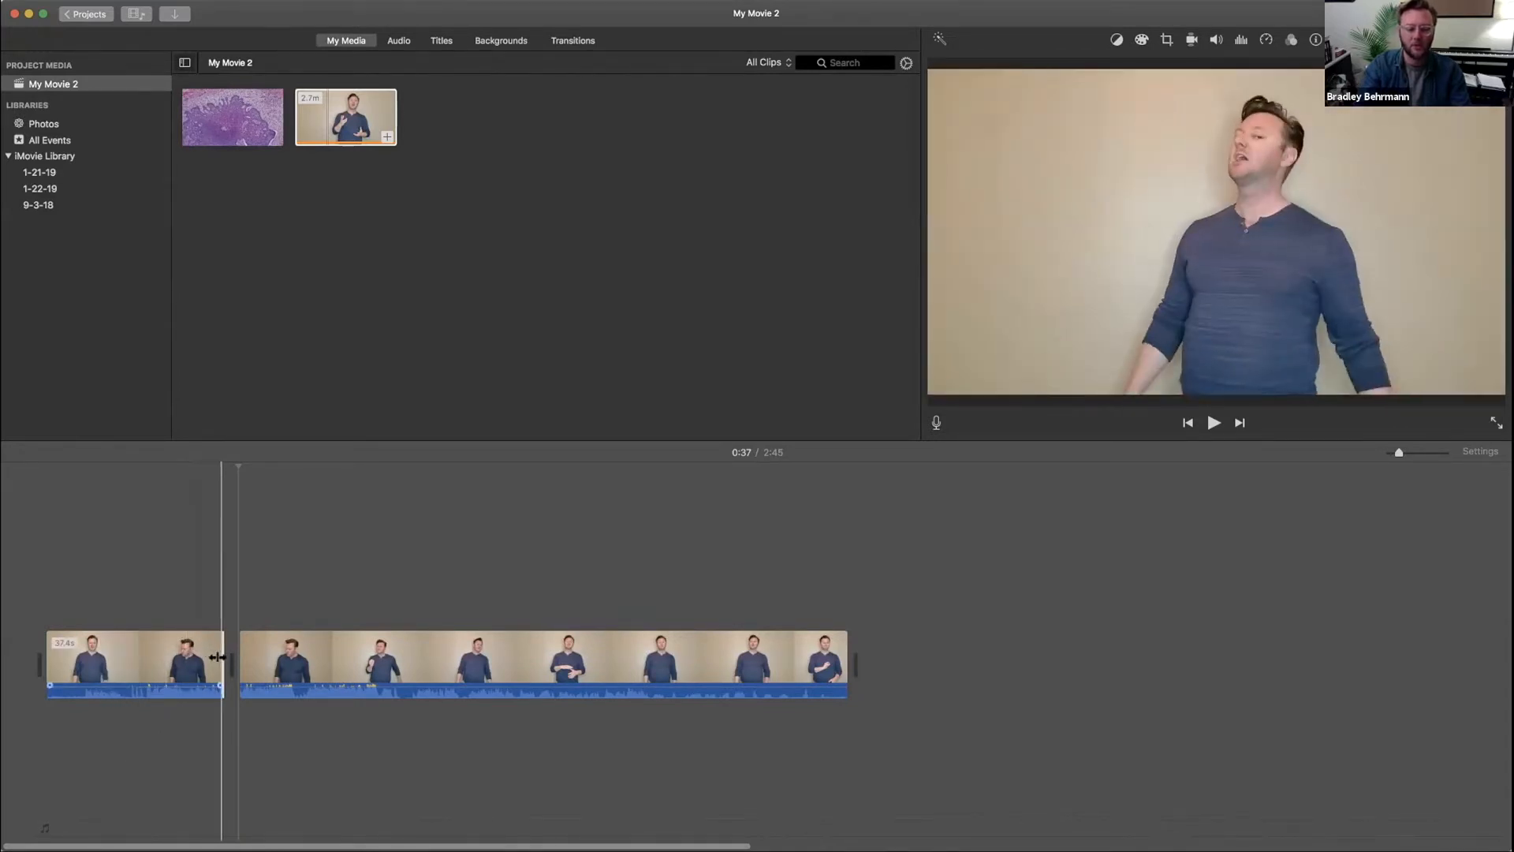
pyautogui.moveTo(217, 657); pyautogui.dragTo(792, 657)
pyautogui.click(939, 659)
pyautogui.press('Delete')
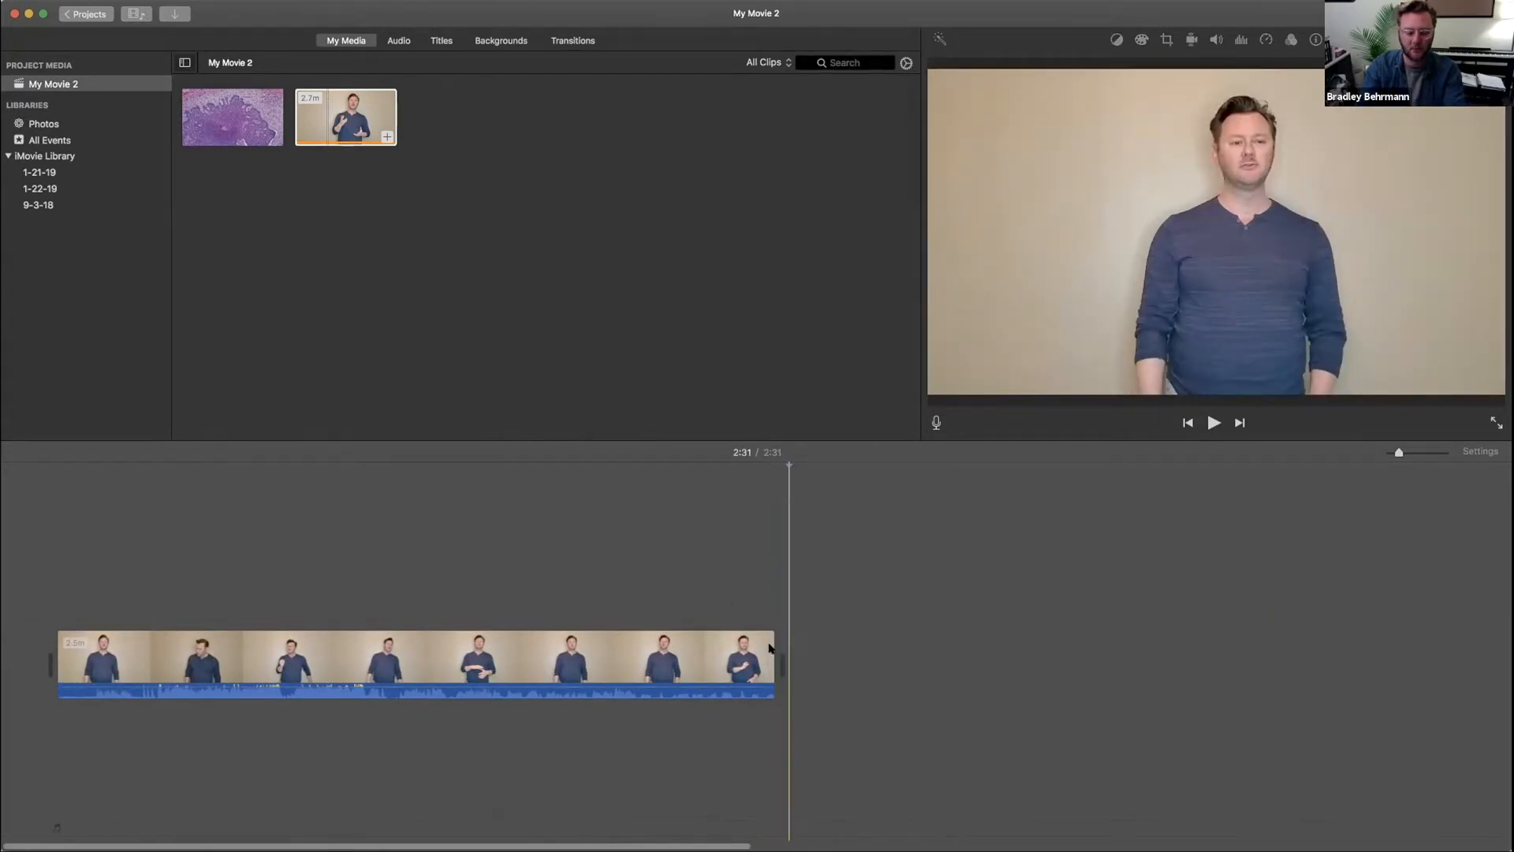
# - Restore the clip to its full 2:44 length and play from the start to stop at 0:07
pyautogui.moveTo(768, 642); pyautogui.dragTo(1099, 615)
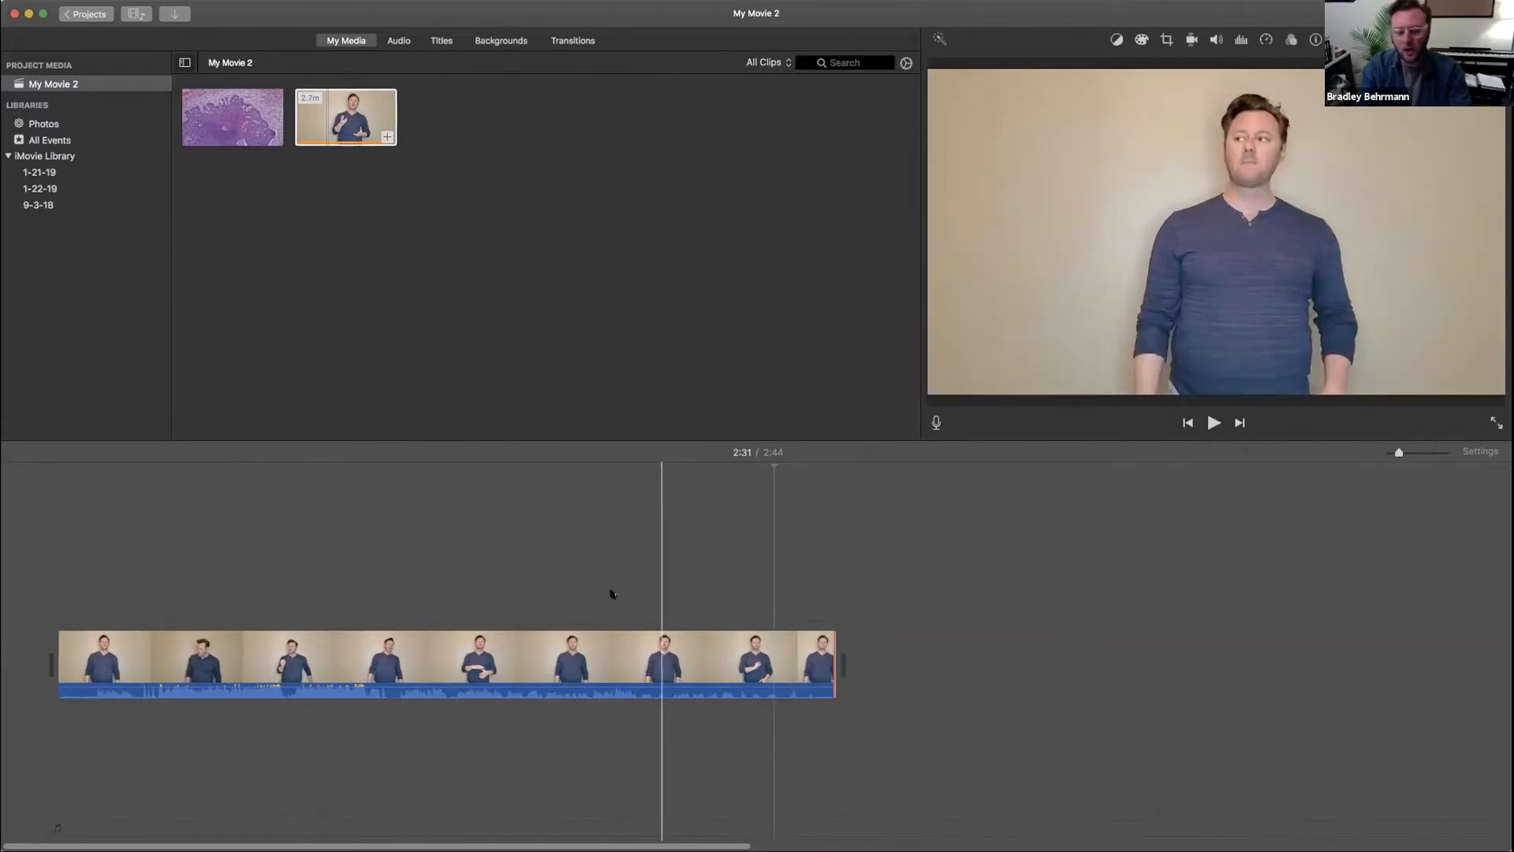
pyautogui.rightClick(516, 651)
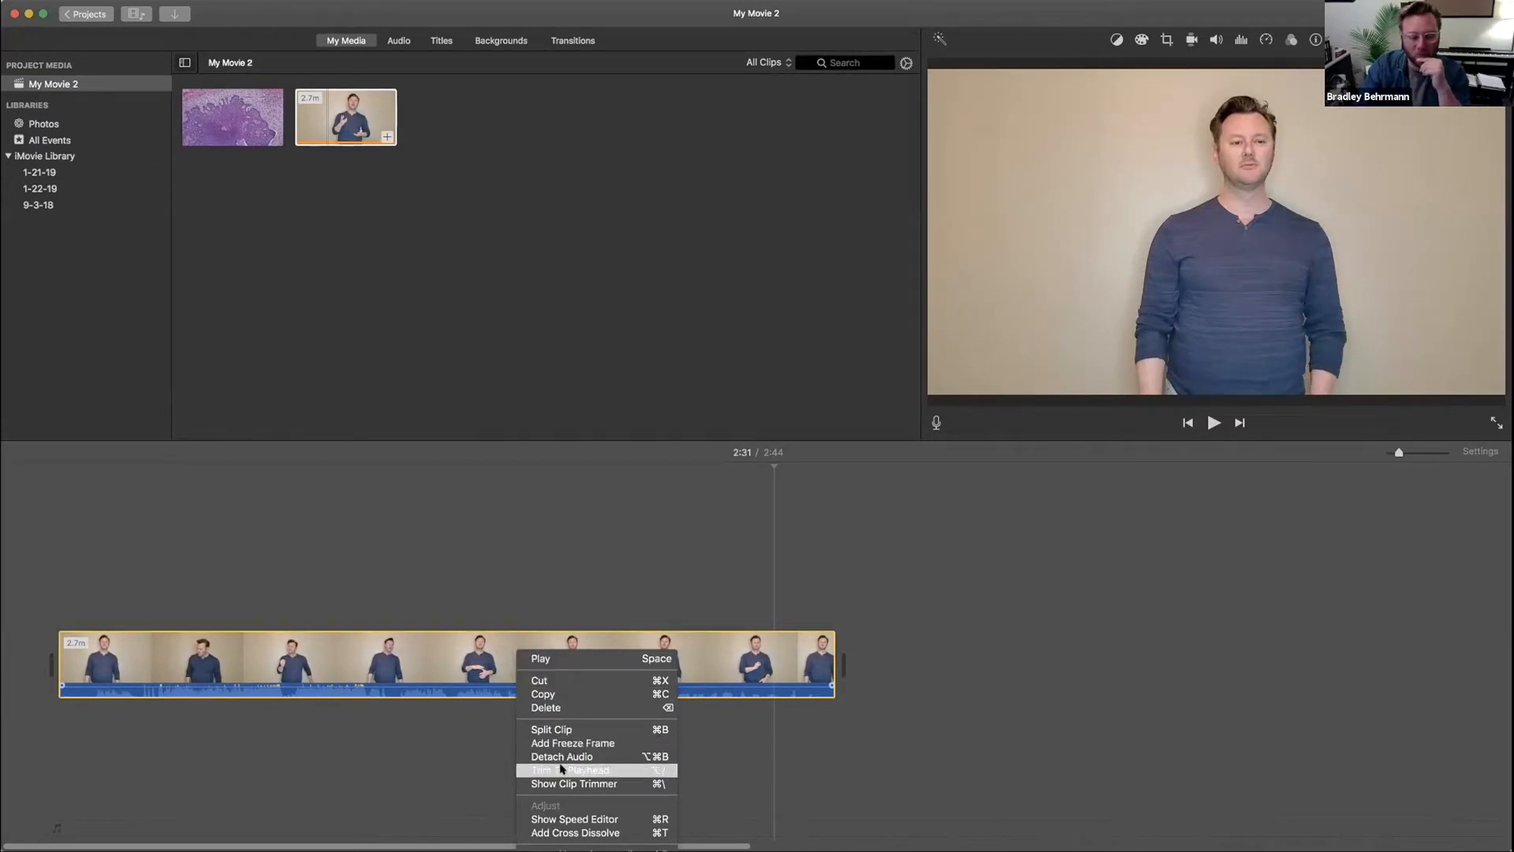
pyautogui.click(773, 633)
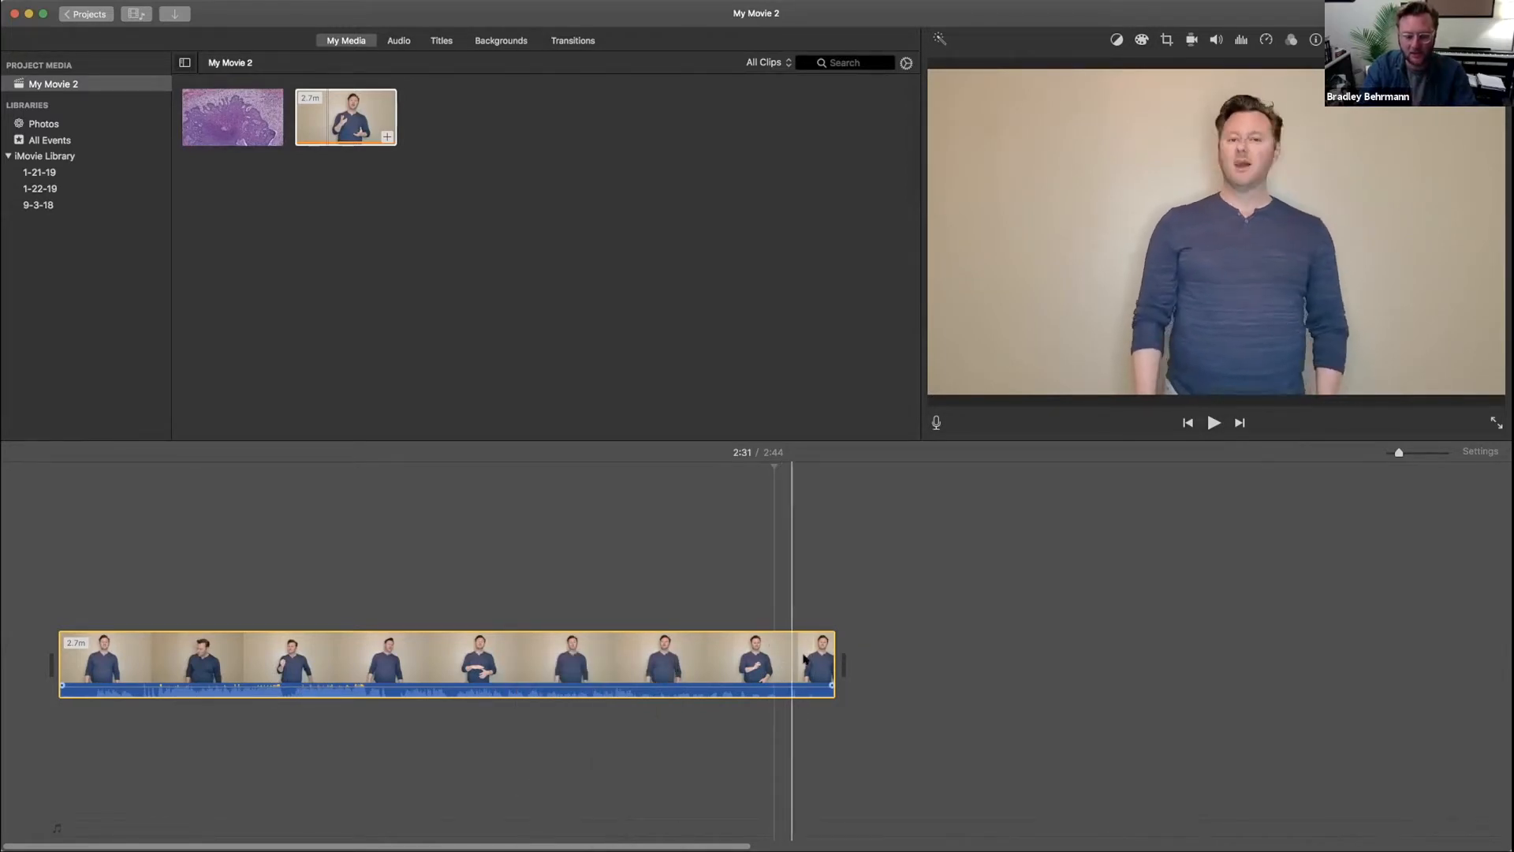
pyautogui.click(805, 659)
pyautogui.click(36, 627)
pyautogui.press('space')
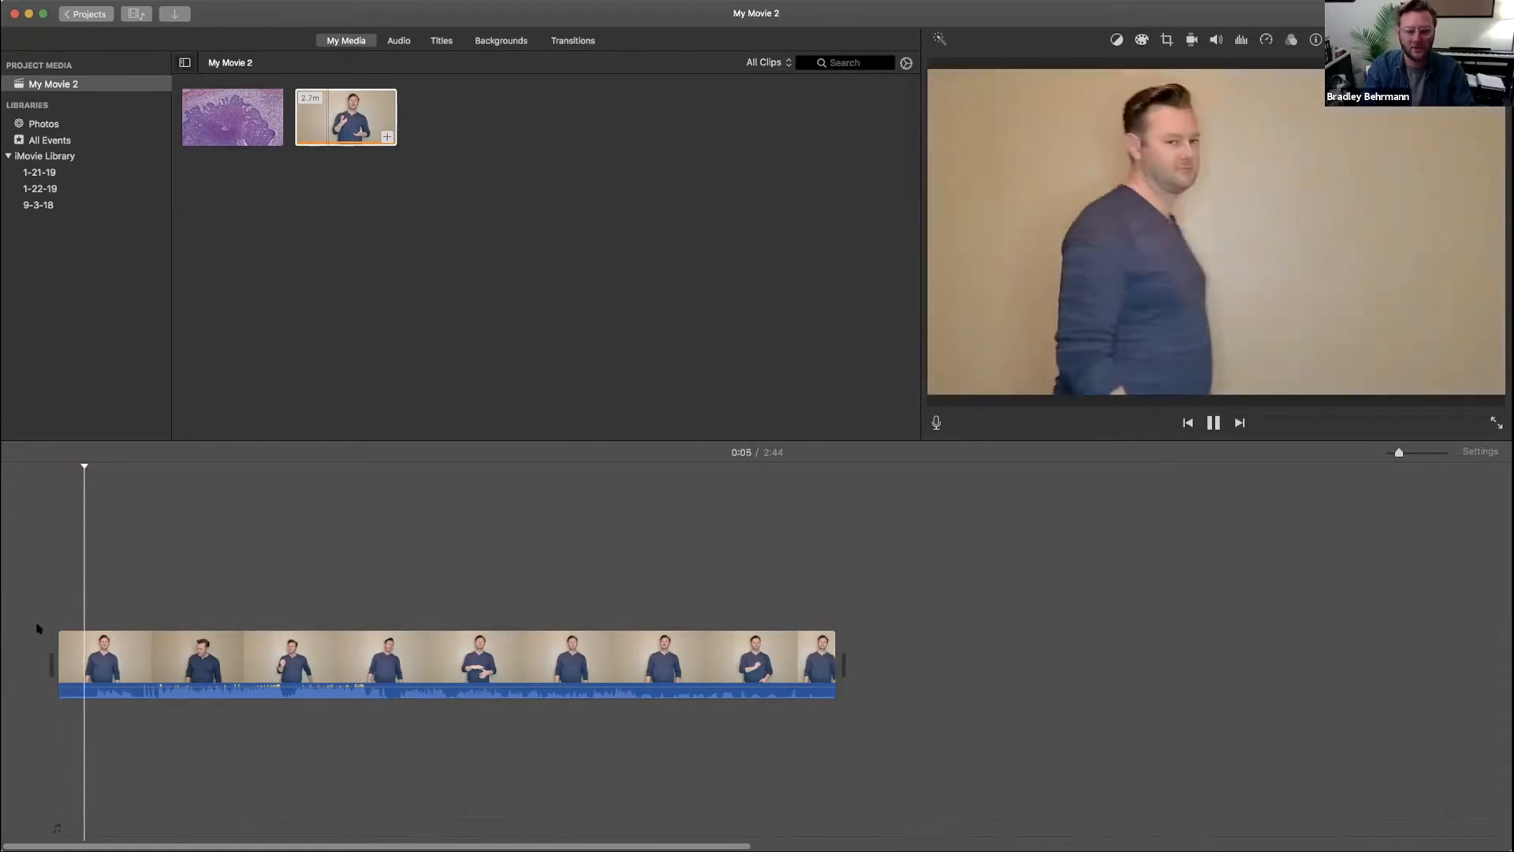
pyautogui.press('space')
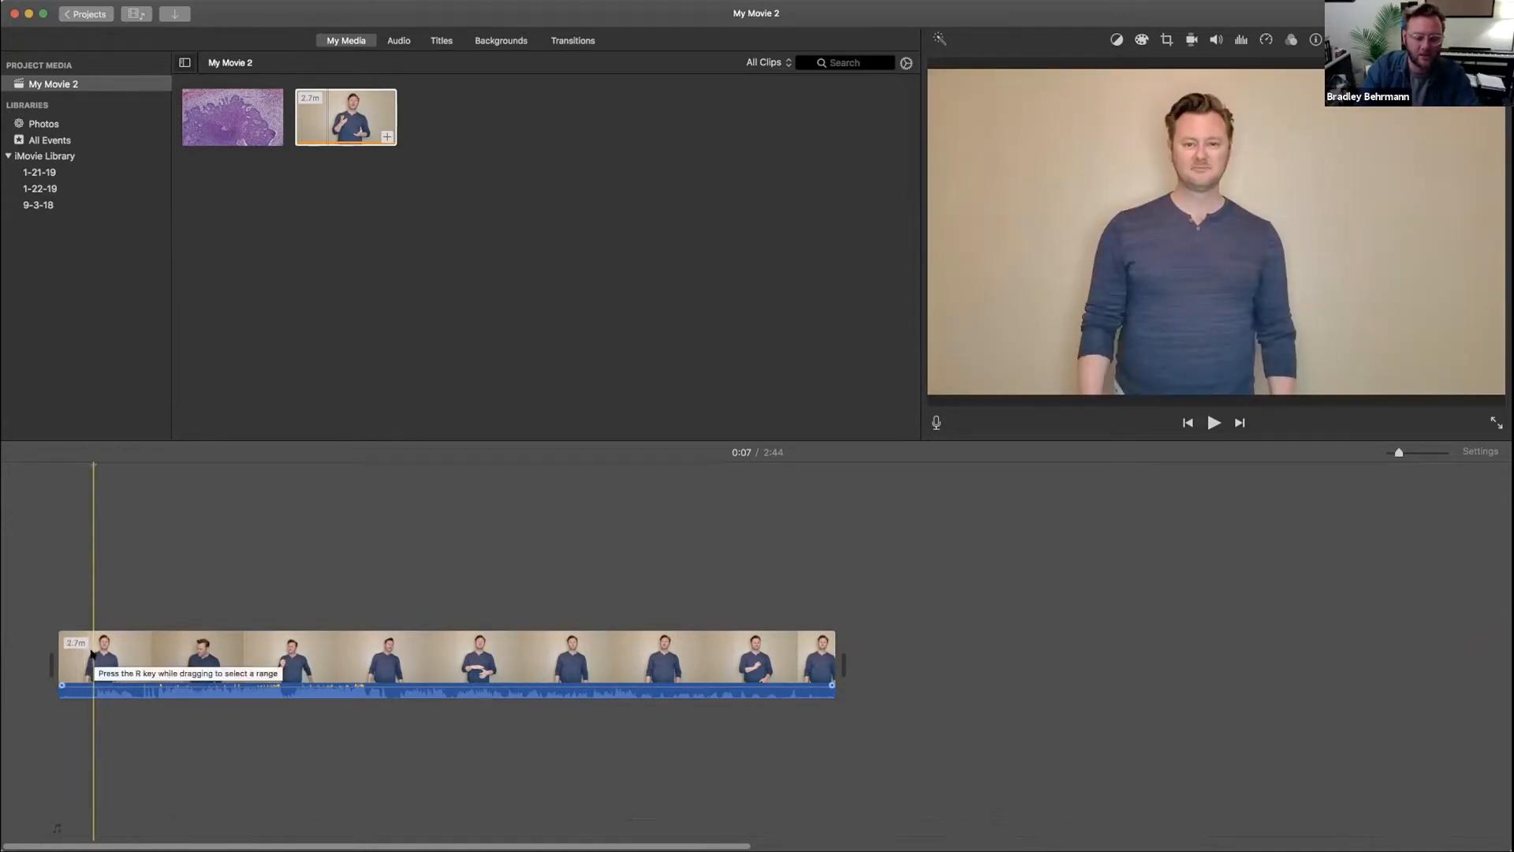
# - Trim the clip's opening to the 0:07 playhead with Trim To Playhead, making the movie 2:36
pyautogui.rightClick(92, 651)
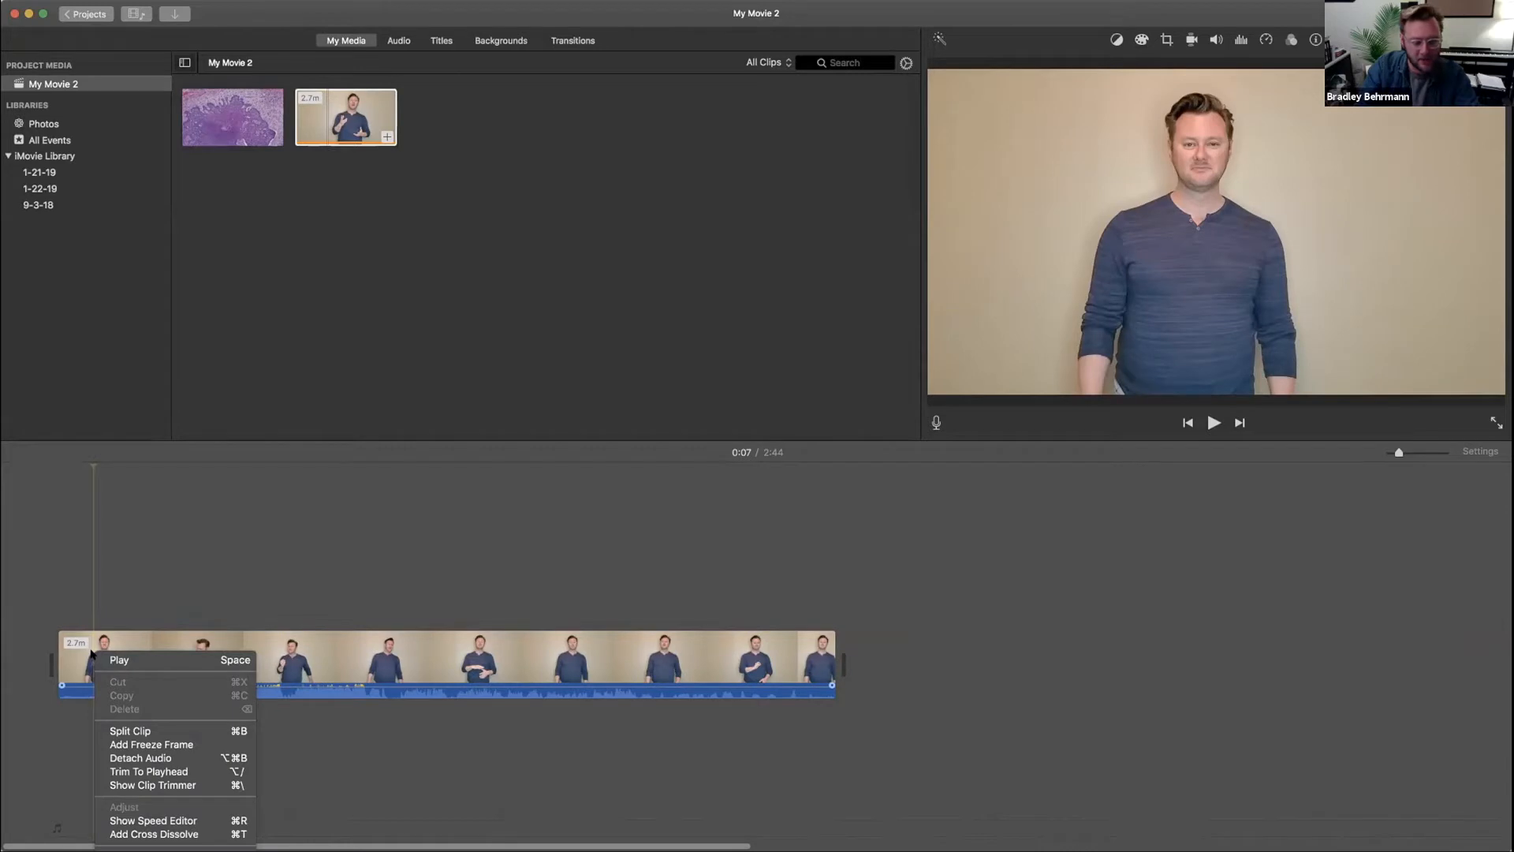
pyautogui.click(120, 770)
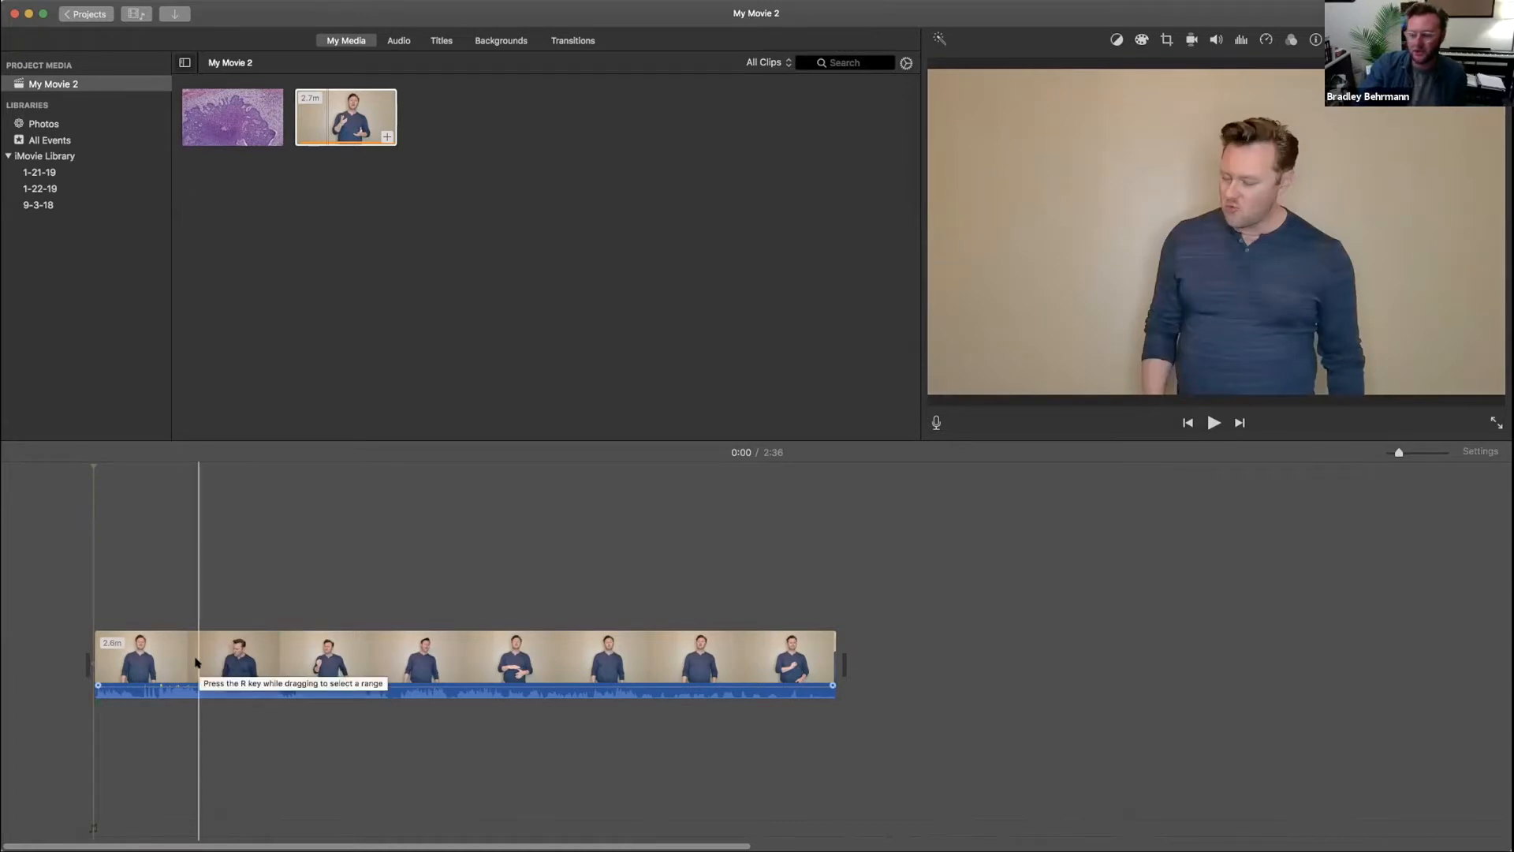
pyautogui.rightClick(198, 665)
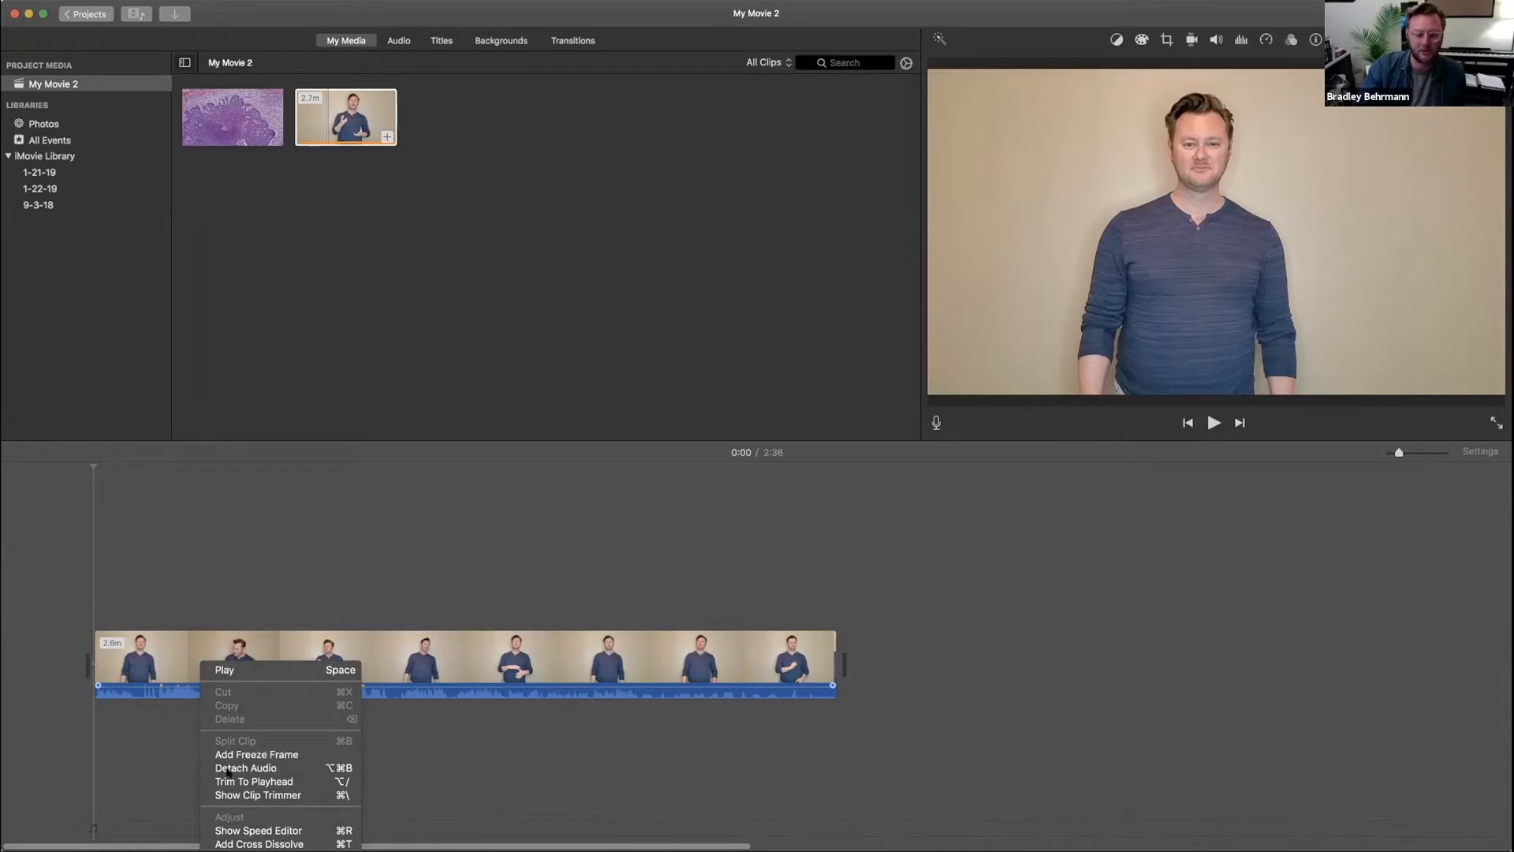
pyautogui.click(220, 600)
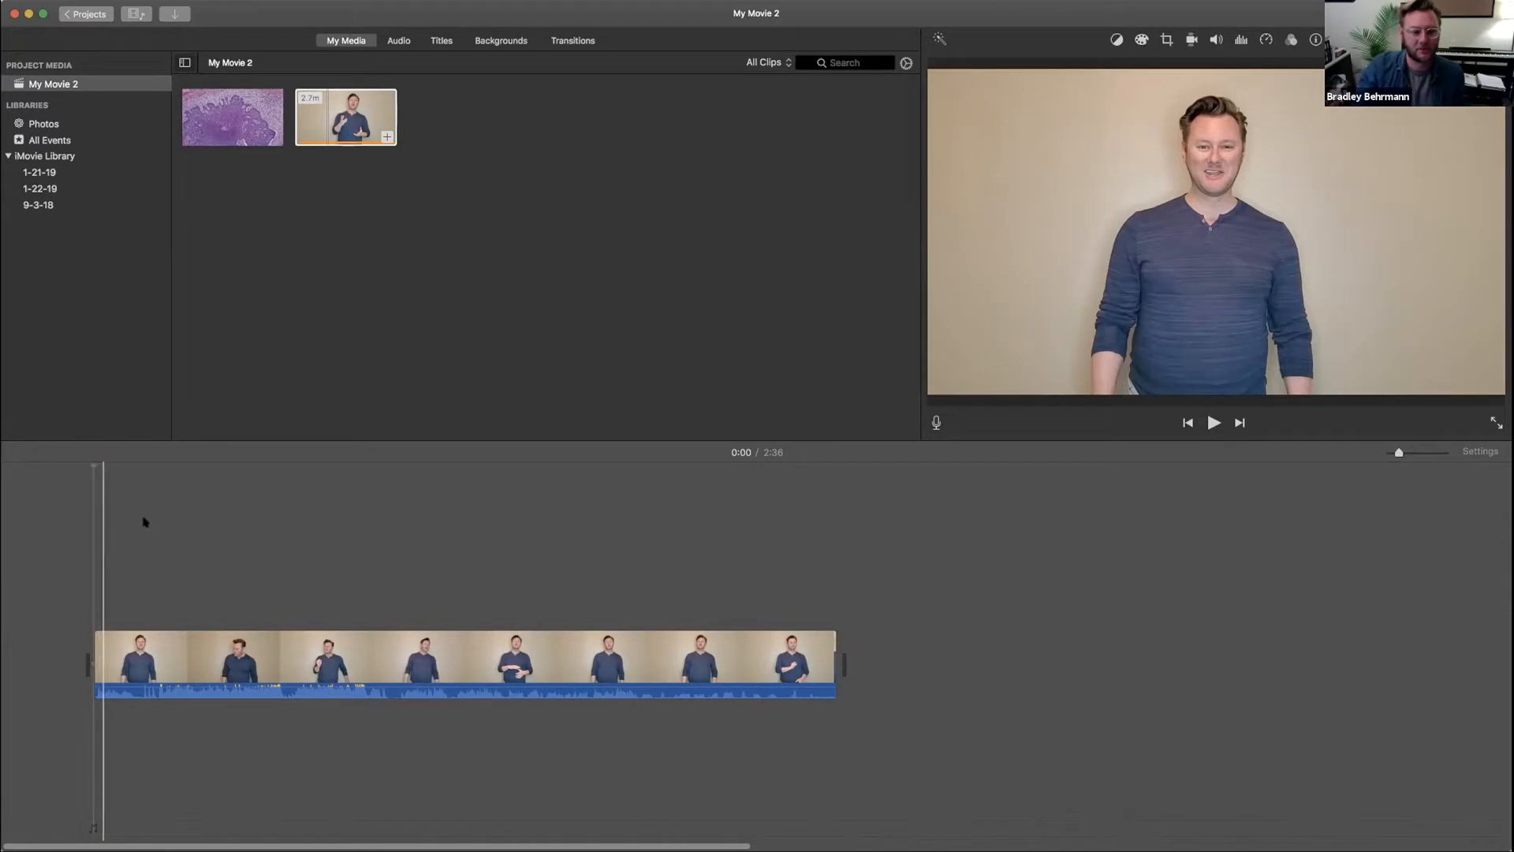
# - Preview the Line Lower Third title and drop it onto the start of the audition clip
pyautogui.click(437, 39)
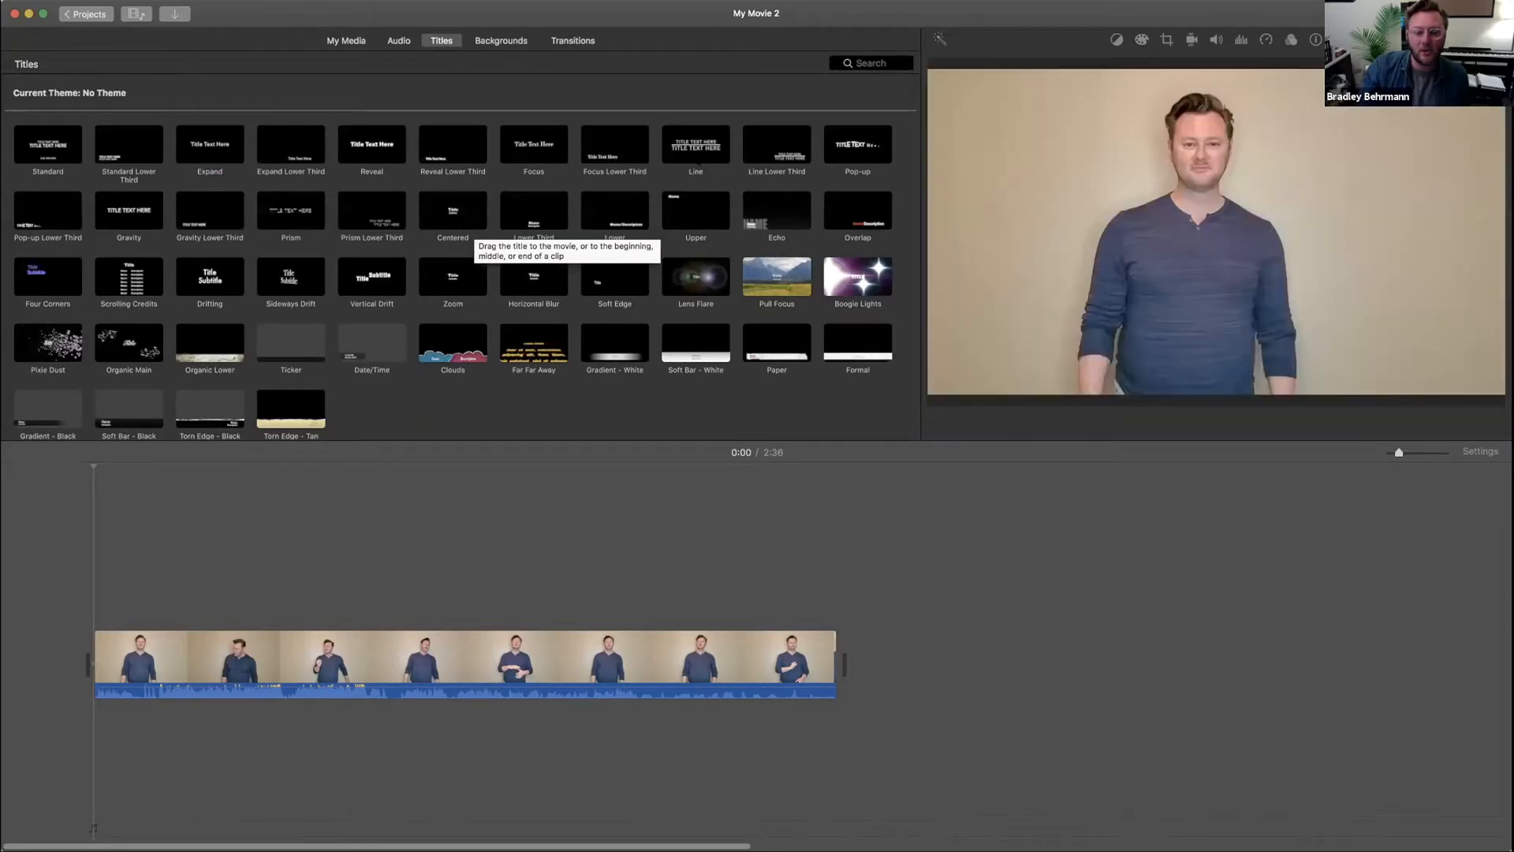
pyautogui.click(762, 146)
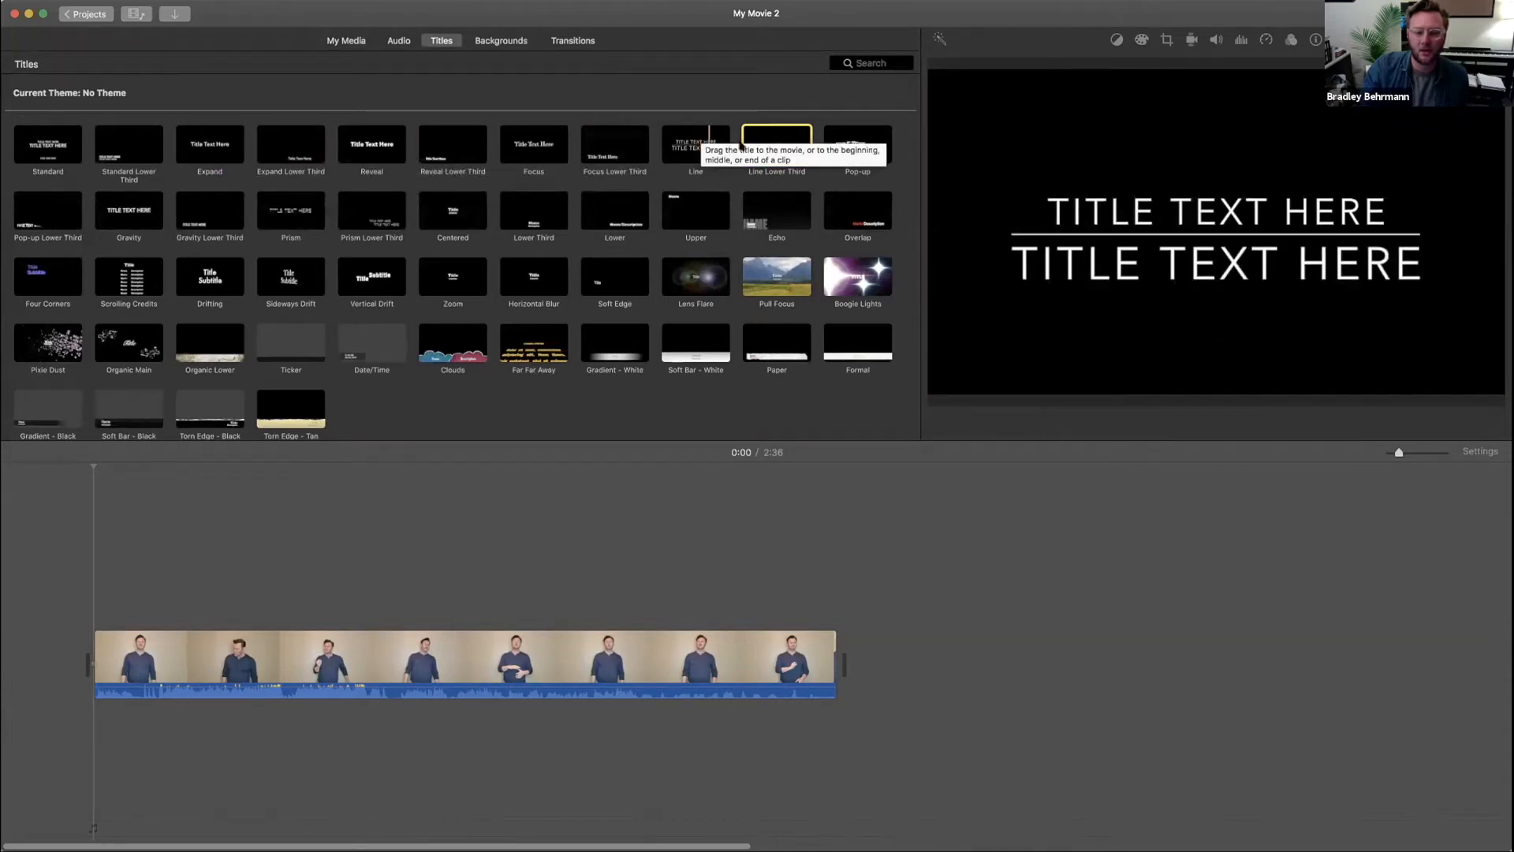
pyautogui.moveTo(789, 156); pyautogui.dragTo(79, 601)
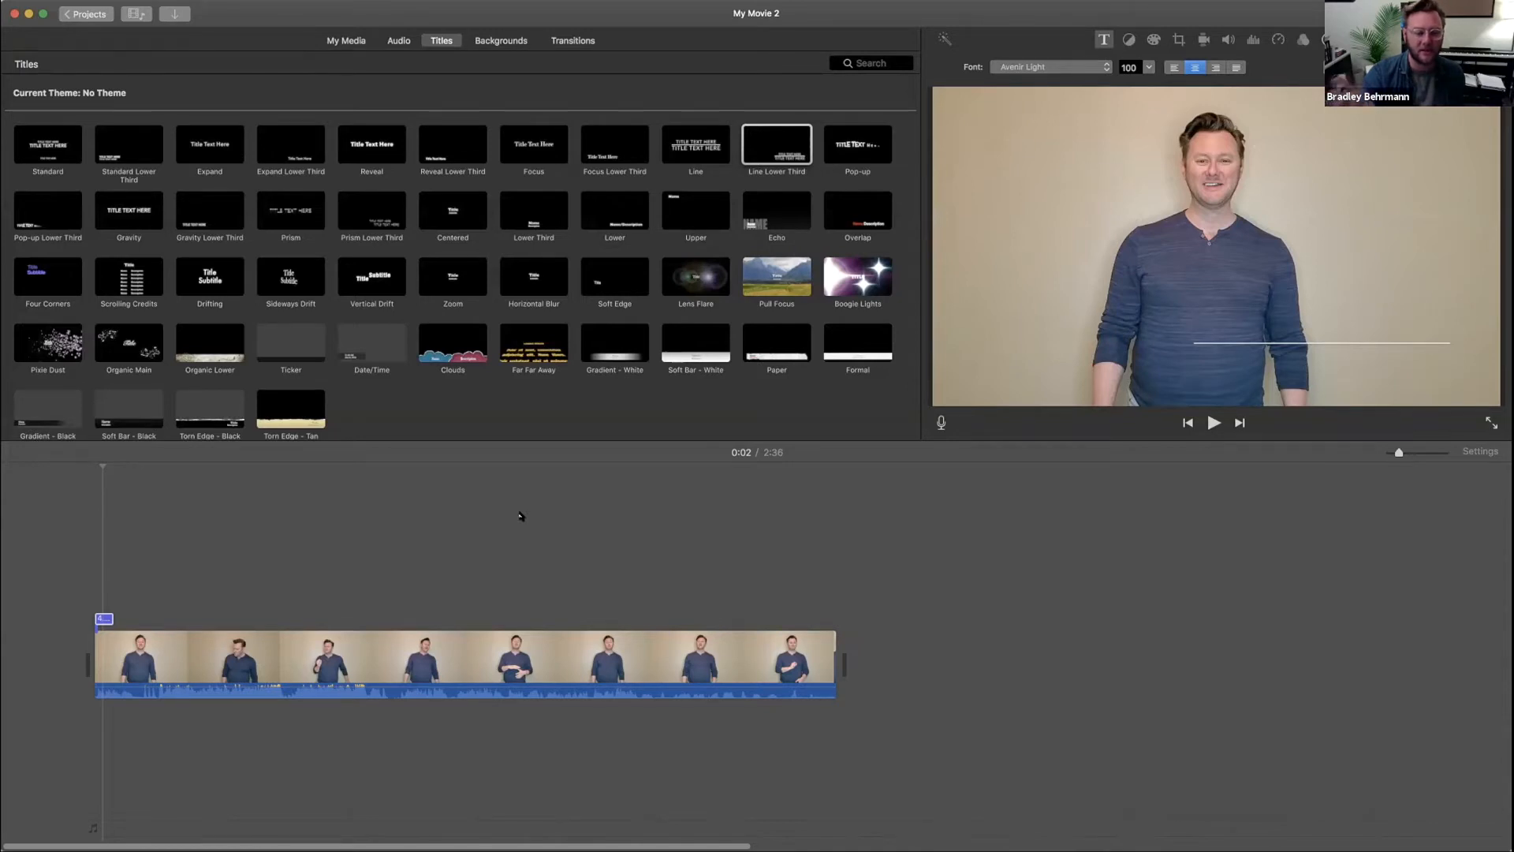
pyautogui.click(400, 679)
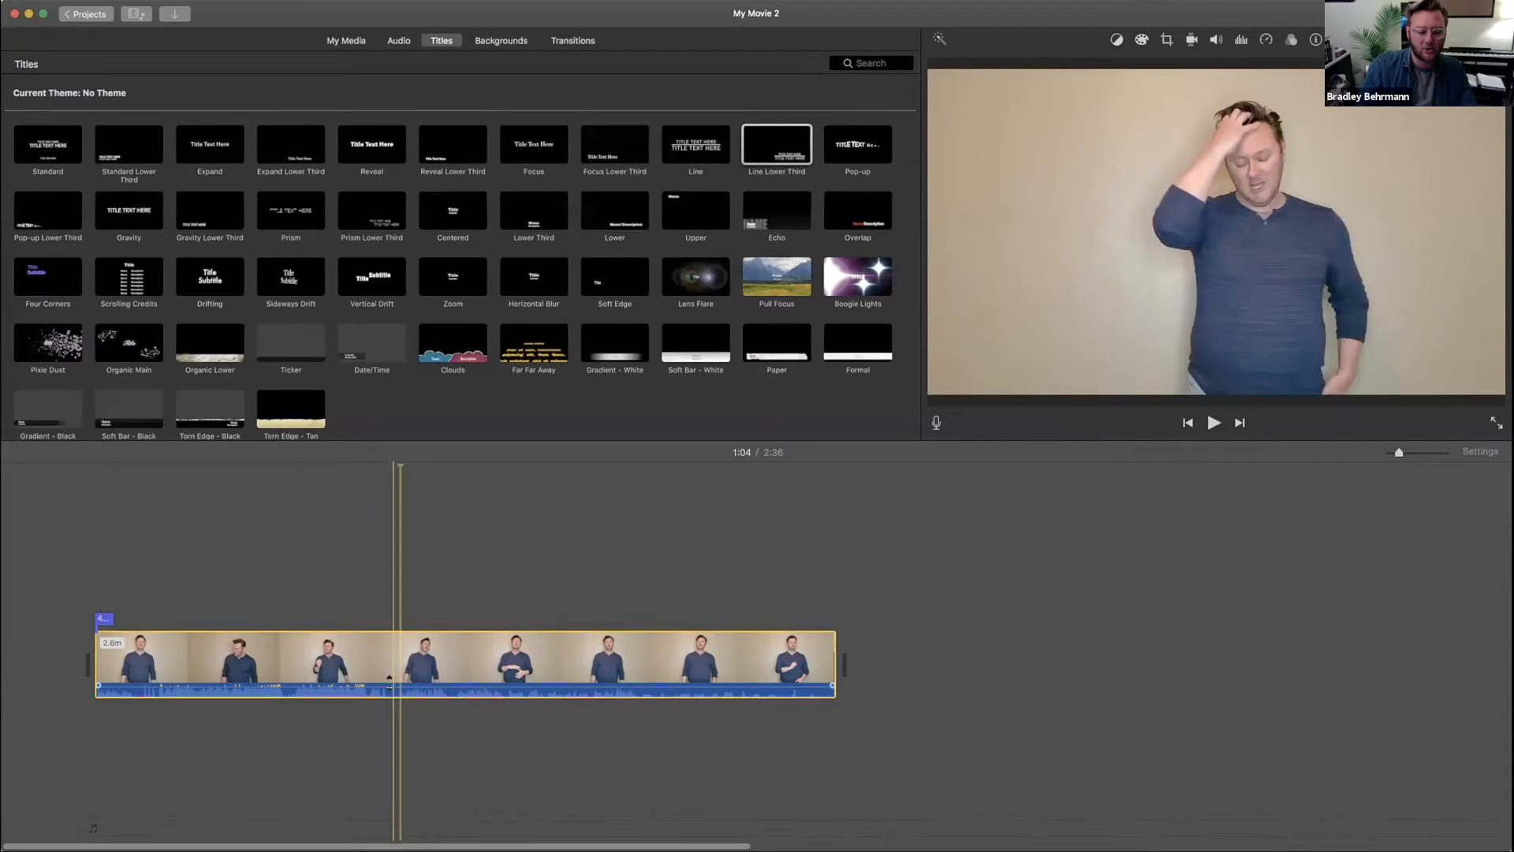
pyautogui.press('space')
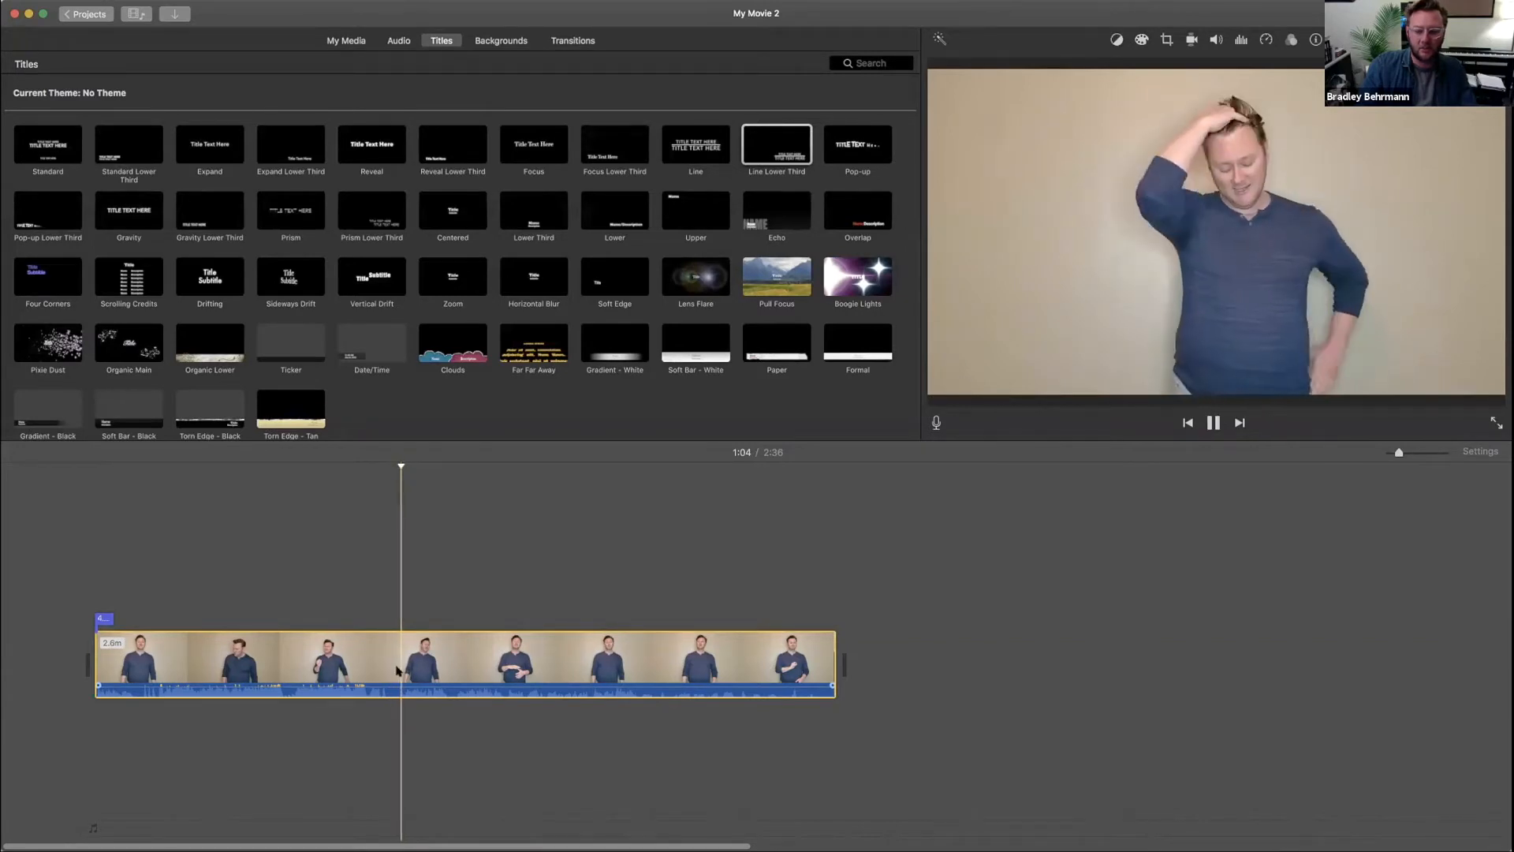
pyautogui.press('space')
pyautogui.moveTo(765, 151); pyautogui.dragTo(402, 561)
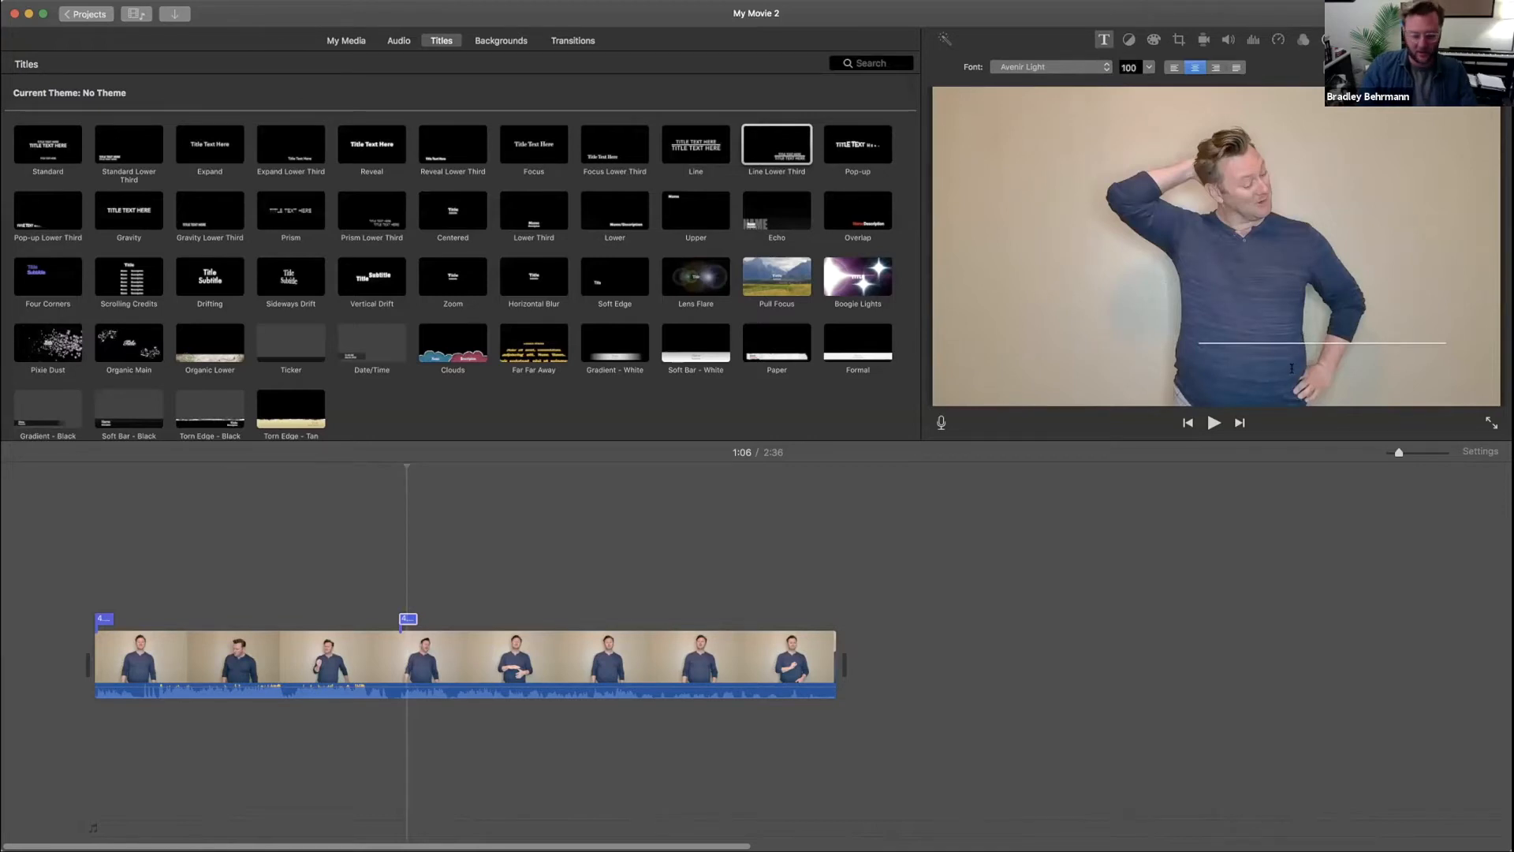
pyautogui.press('BackSpace')
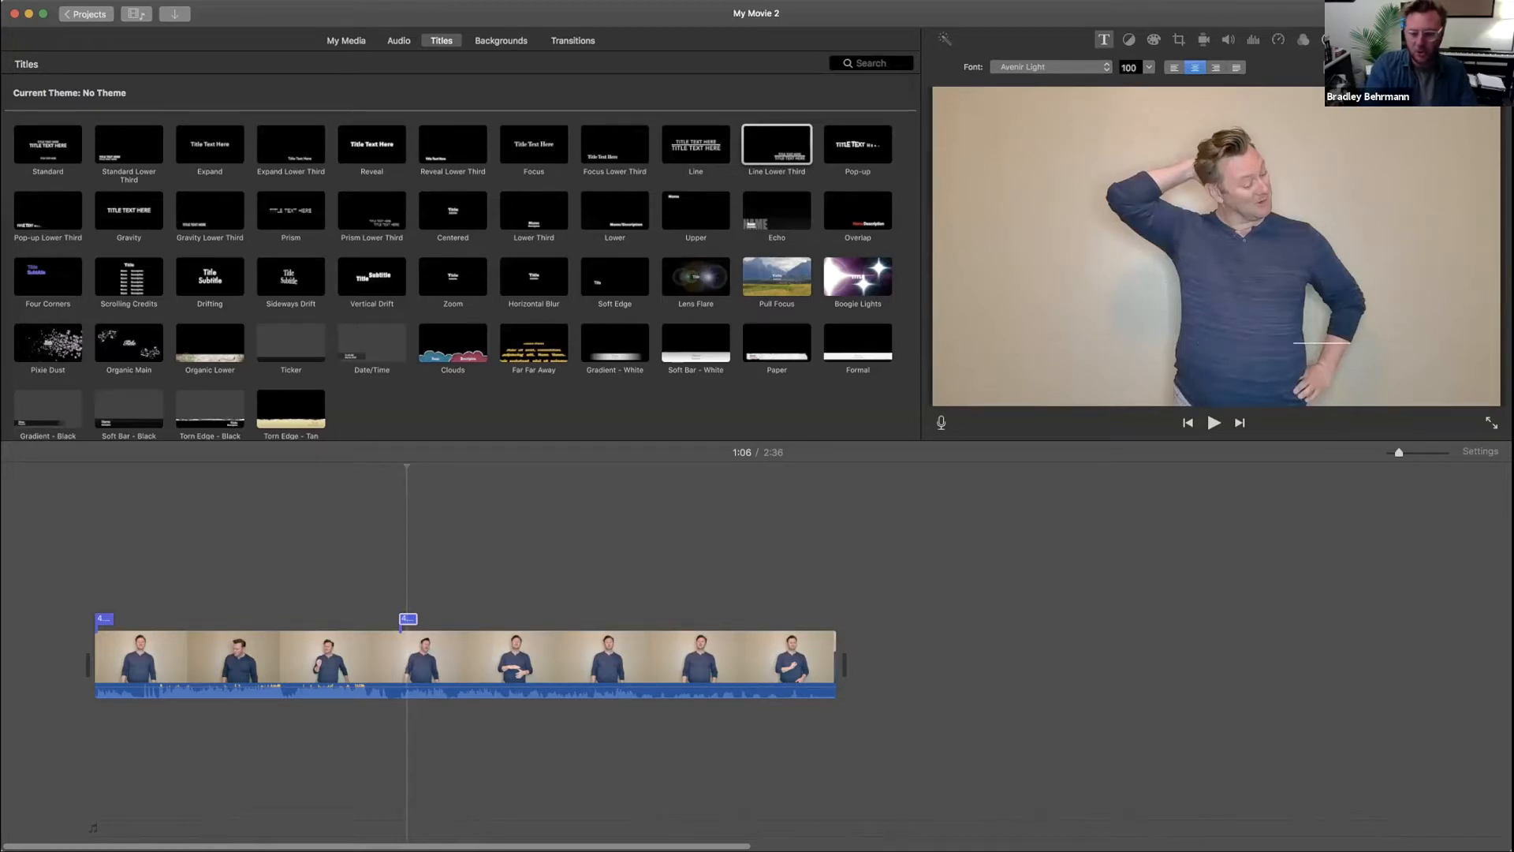
pyautogui.write('Bradley')
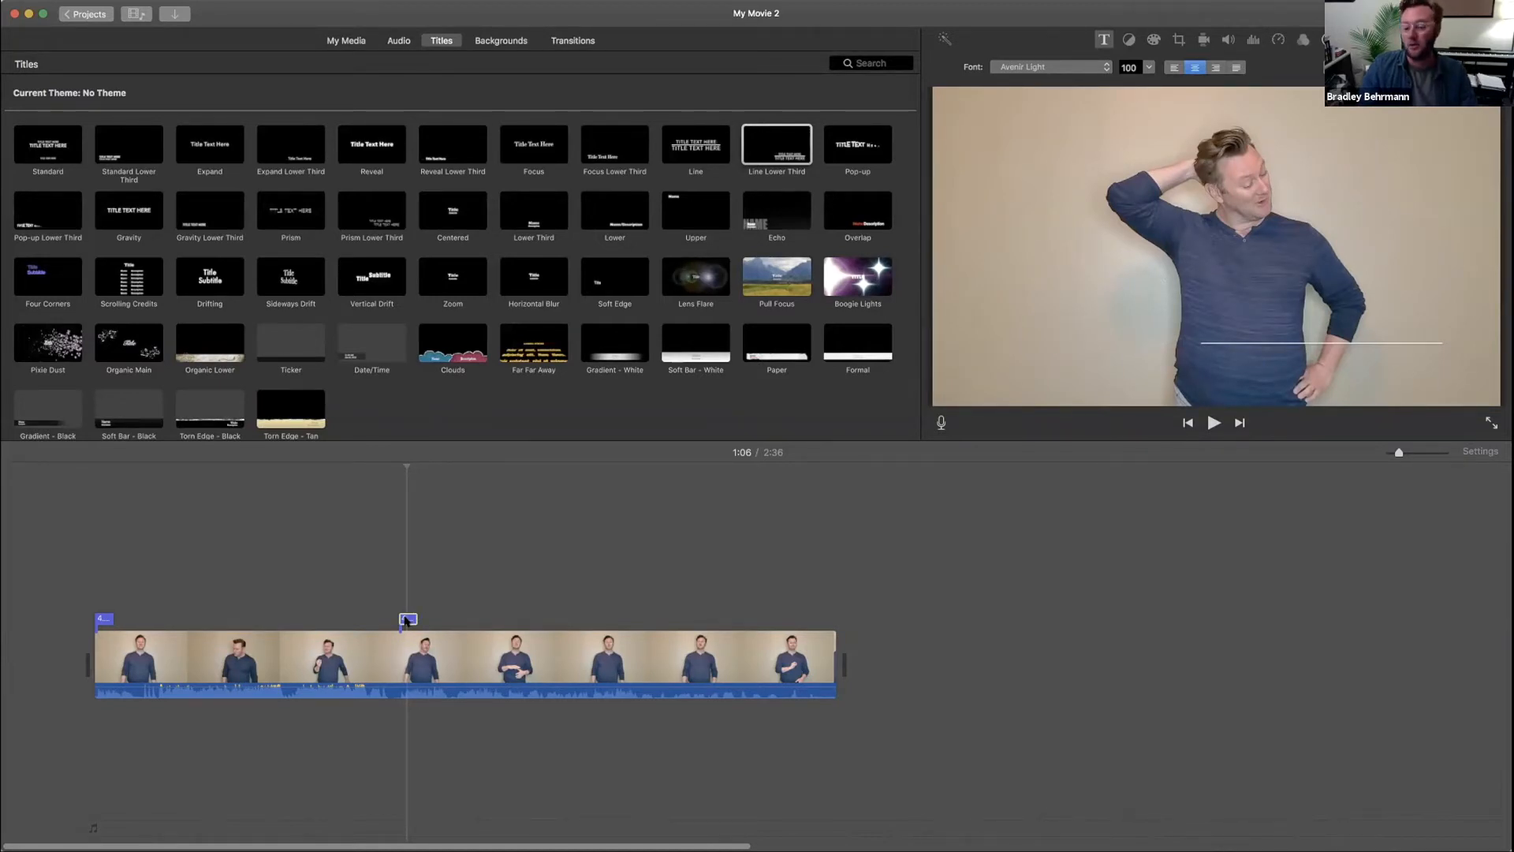
pyautogui.press('Delete')
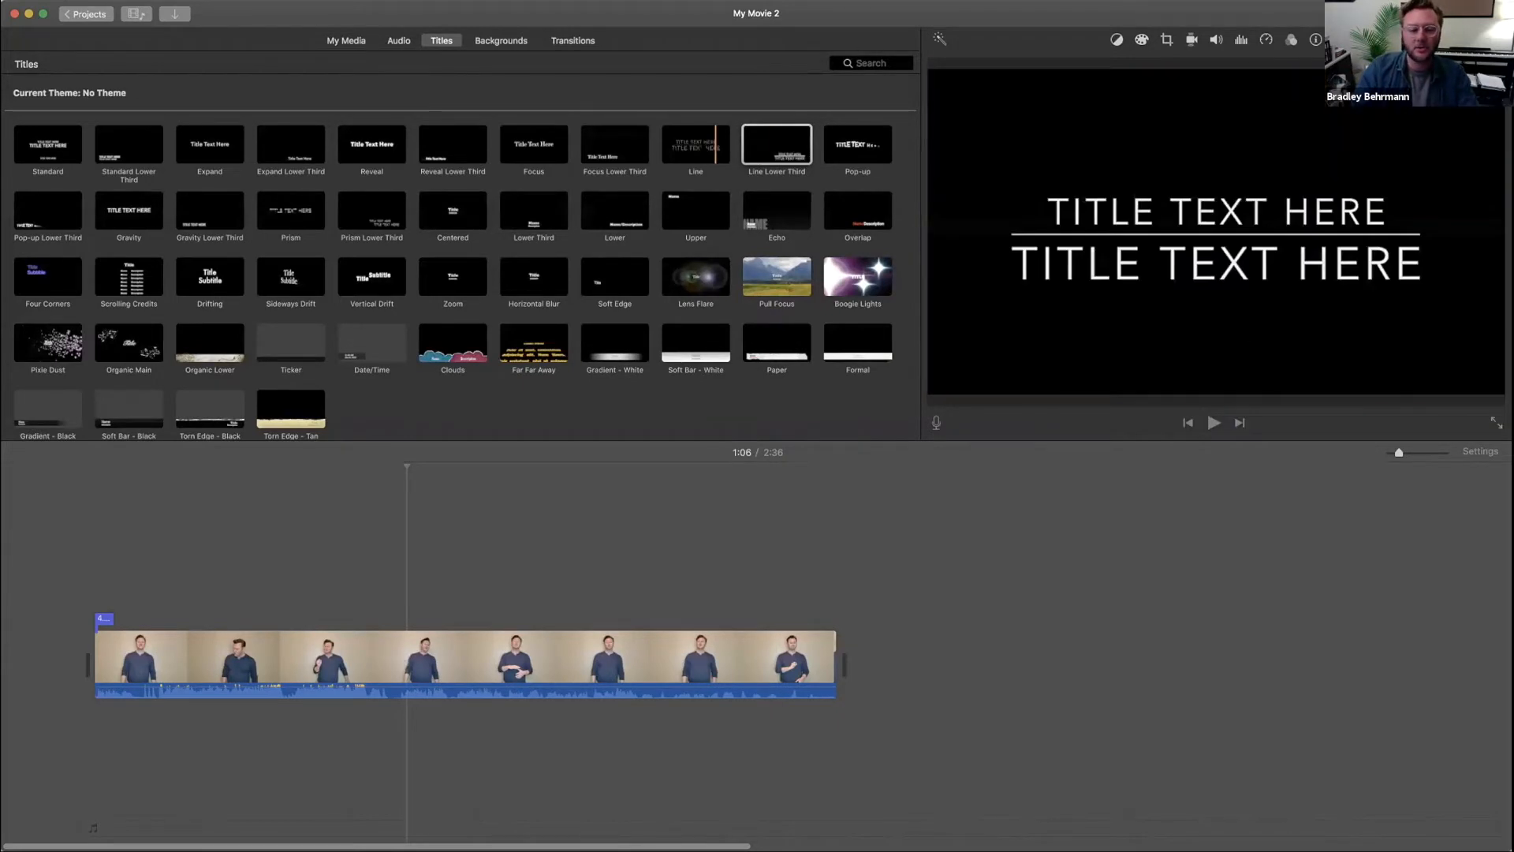
pyautogui.moveTo(702, 142); pyautogui.dragTo(905, 609)
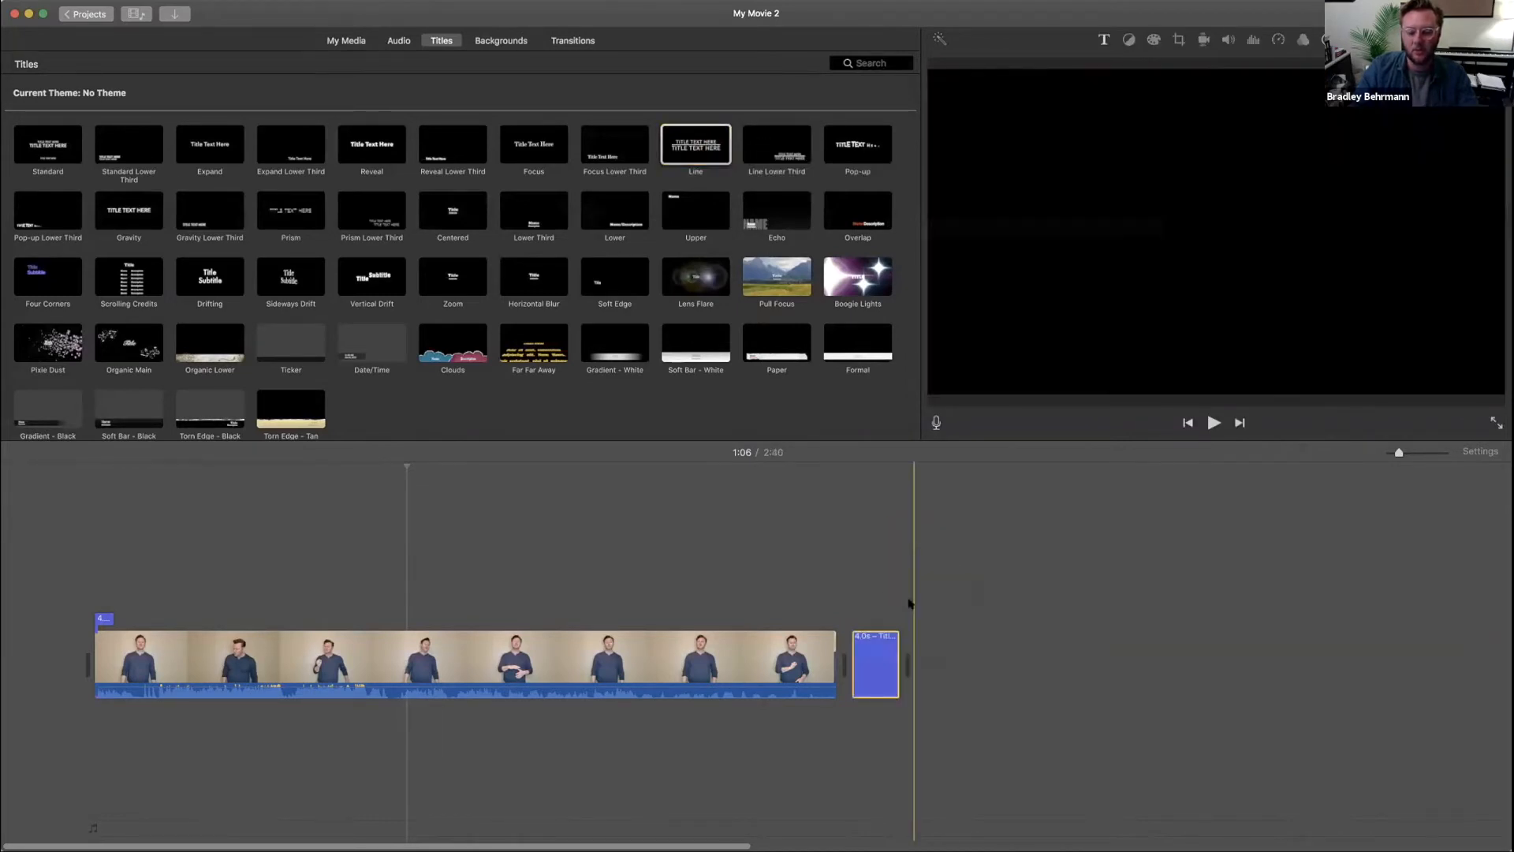
# - Select the closing Line title, then trim the audition clip's ending so the movie runs 2:33
pyautogui.click(873, 655)
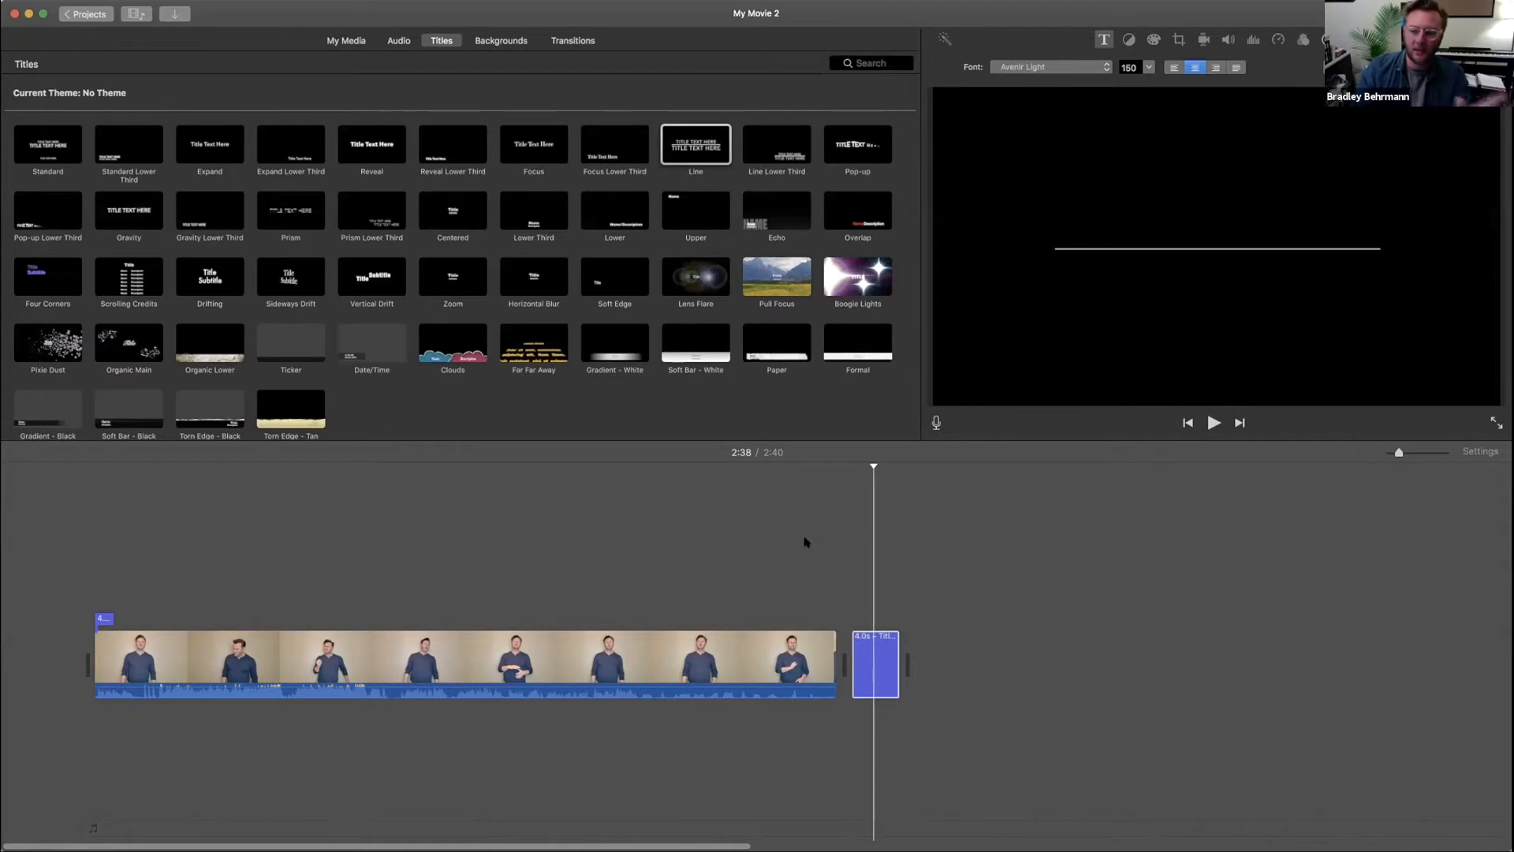
pyautogui.click(812, 653)
pyautogui.press('space')
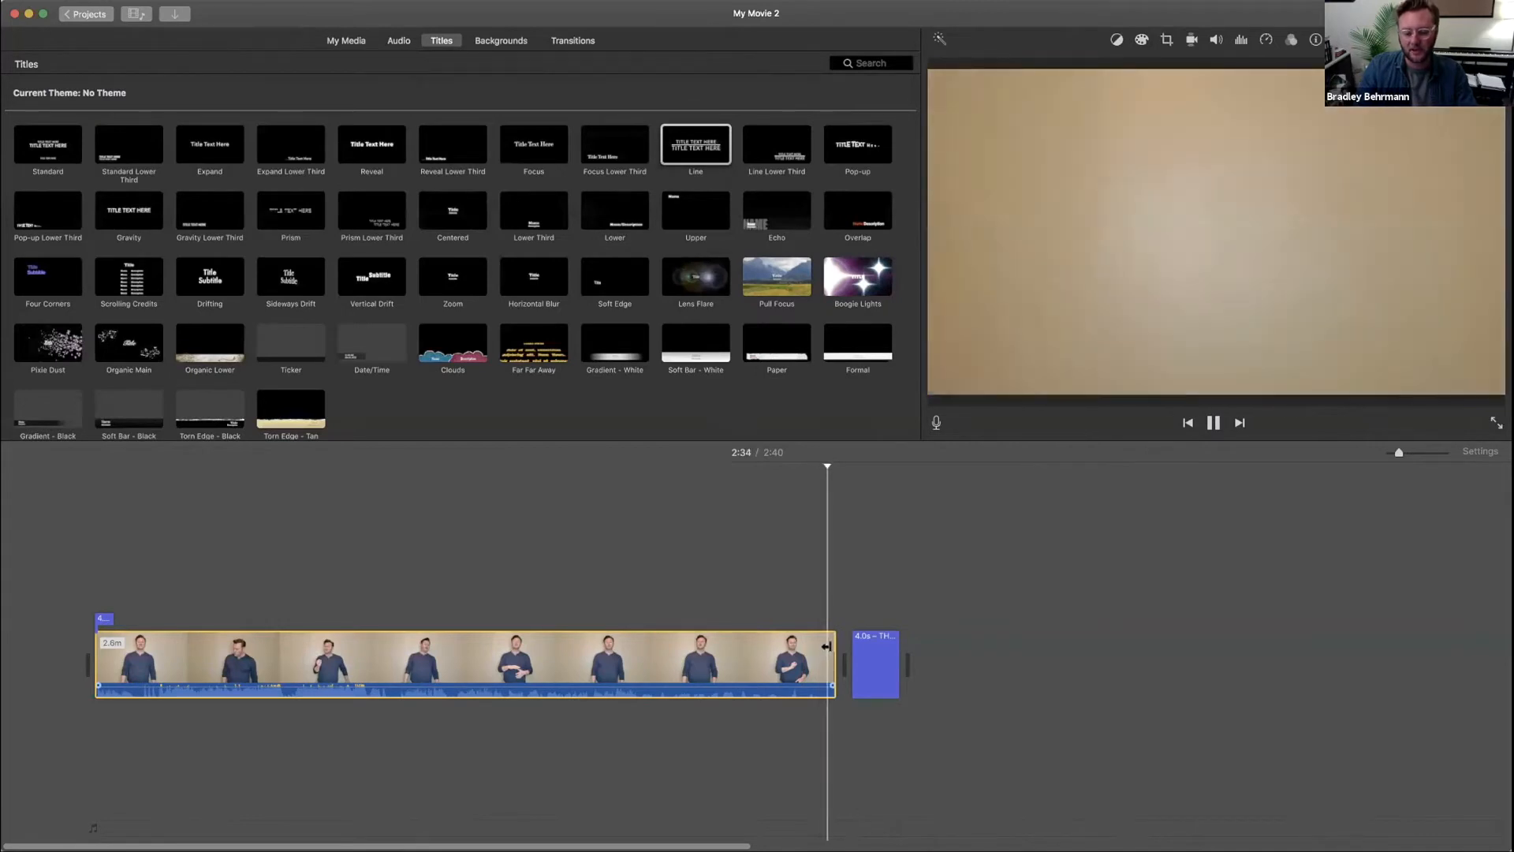
pyautogui.moveTo(833, 649); pyautogui.dragTo(802, 647)
pyautogui.click(776, 650)
pyautogui.press('space')
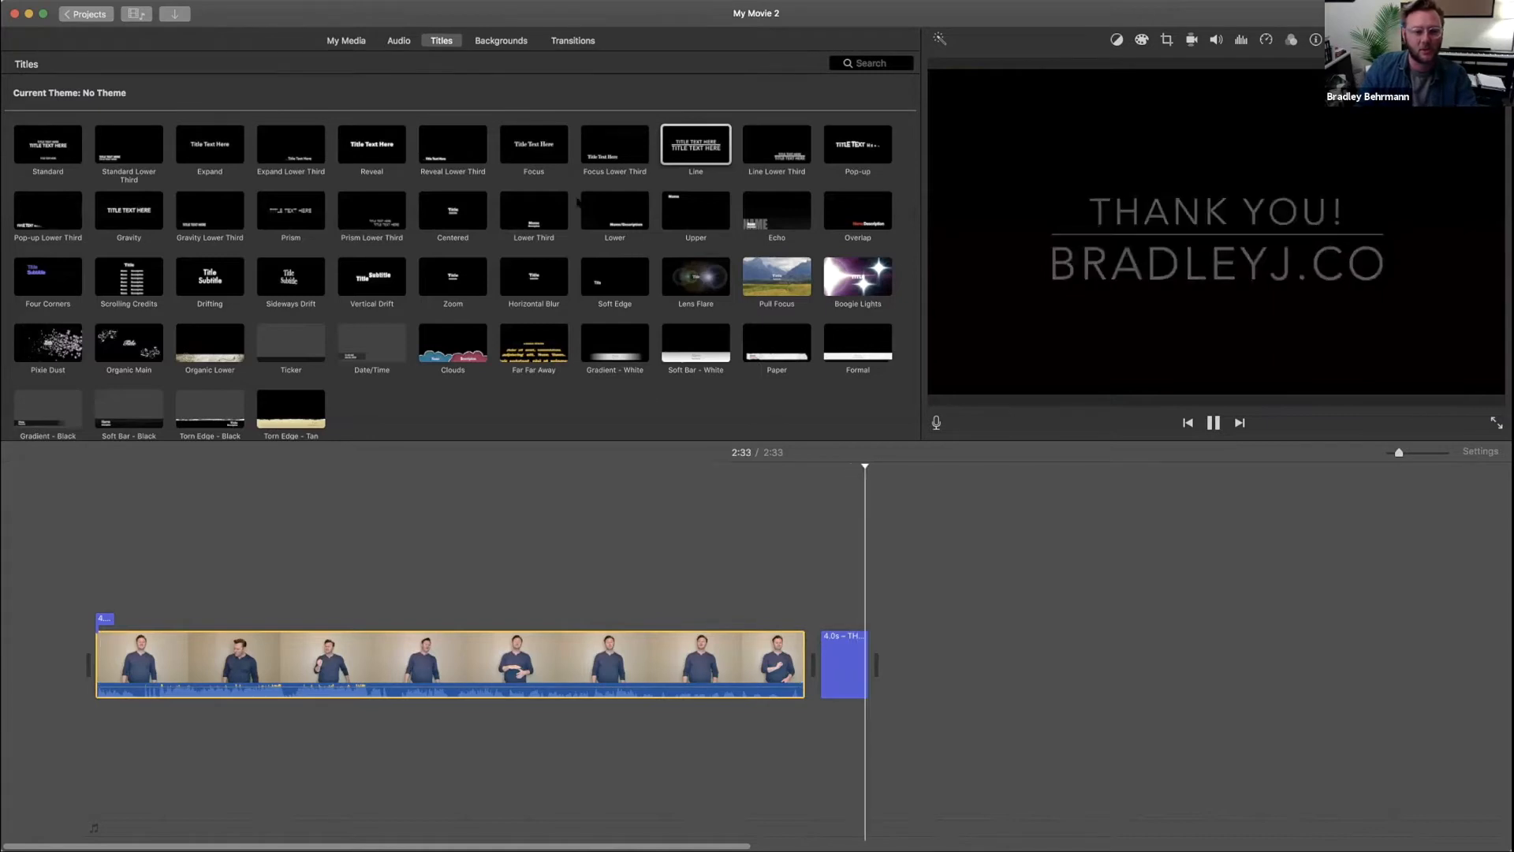
pyautogui.click(567, 41)
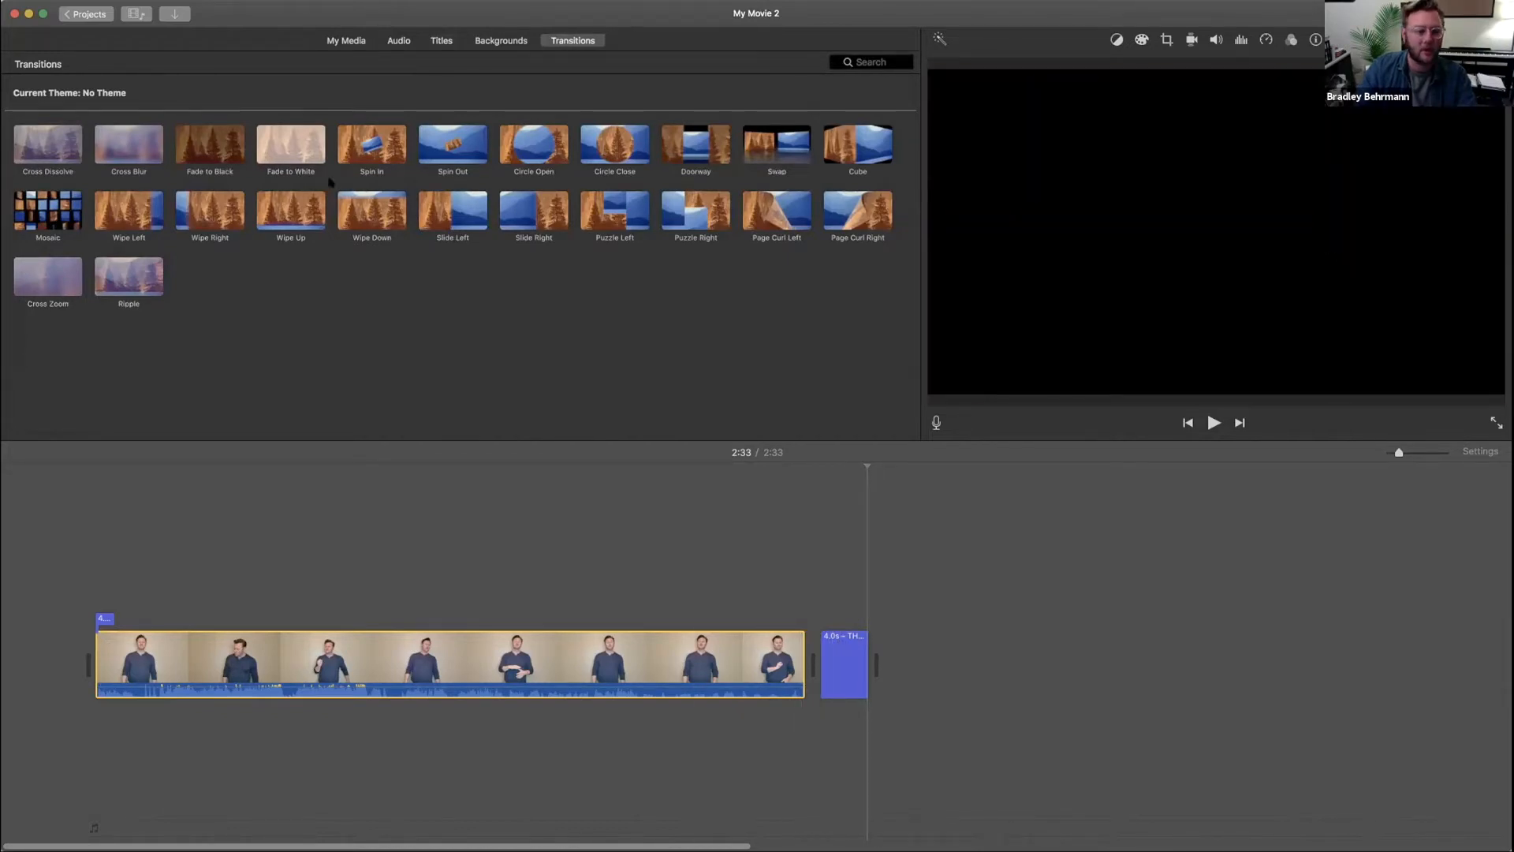
# - Insert a 1.0 s Fade to Black between the presenter clip and the closing title, showing its duration setting
pyautogui.click(212, 146)
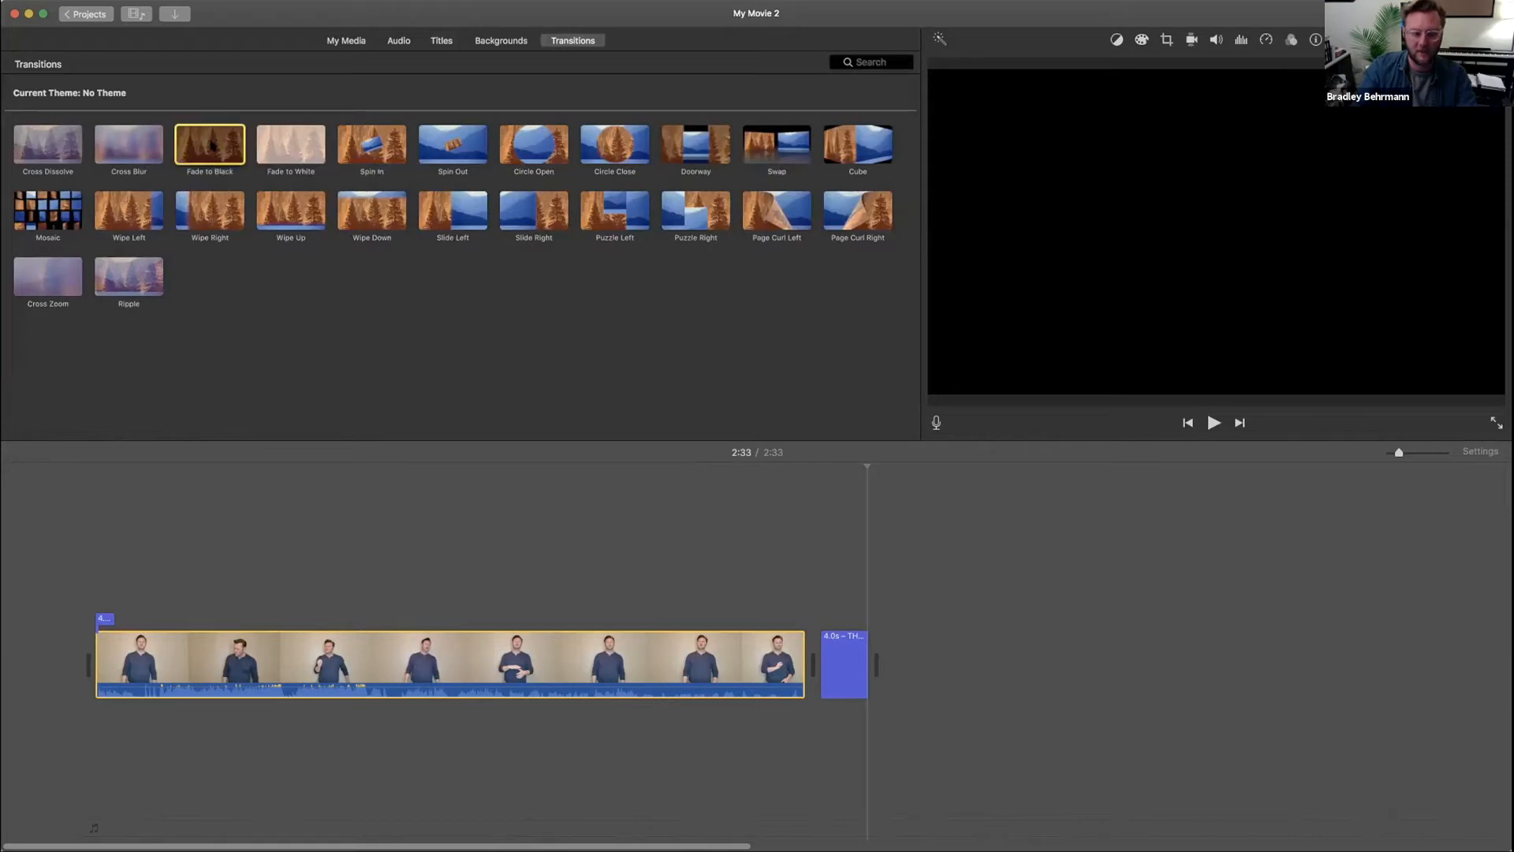
pyautogui.moveTo(499, 448); pyautogui.dragTo(814, 667)
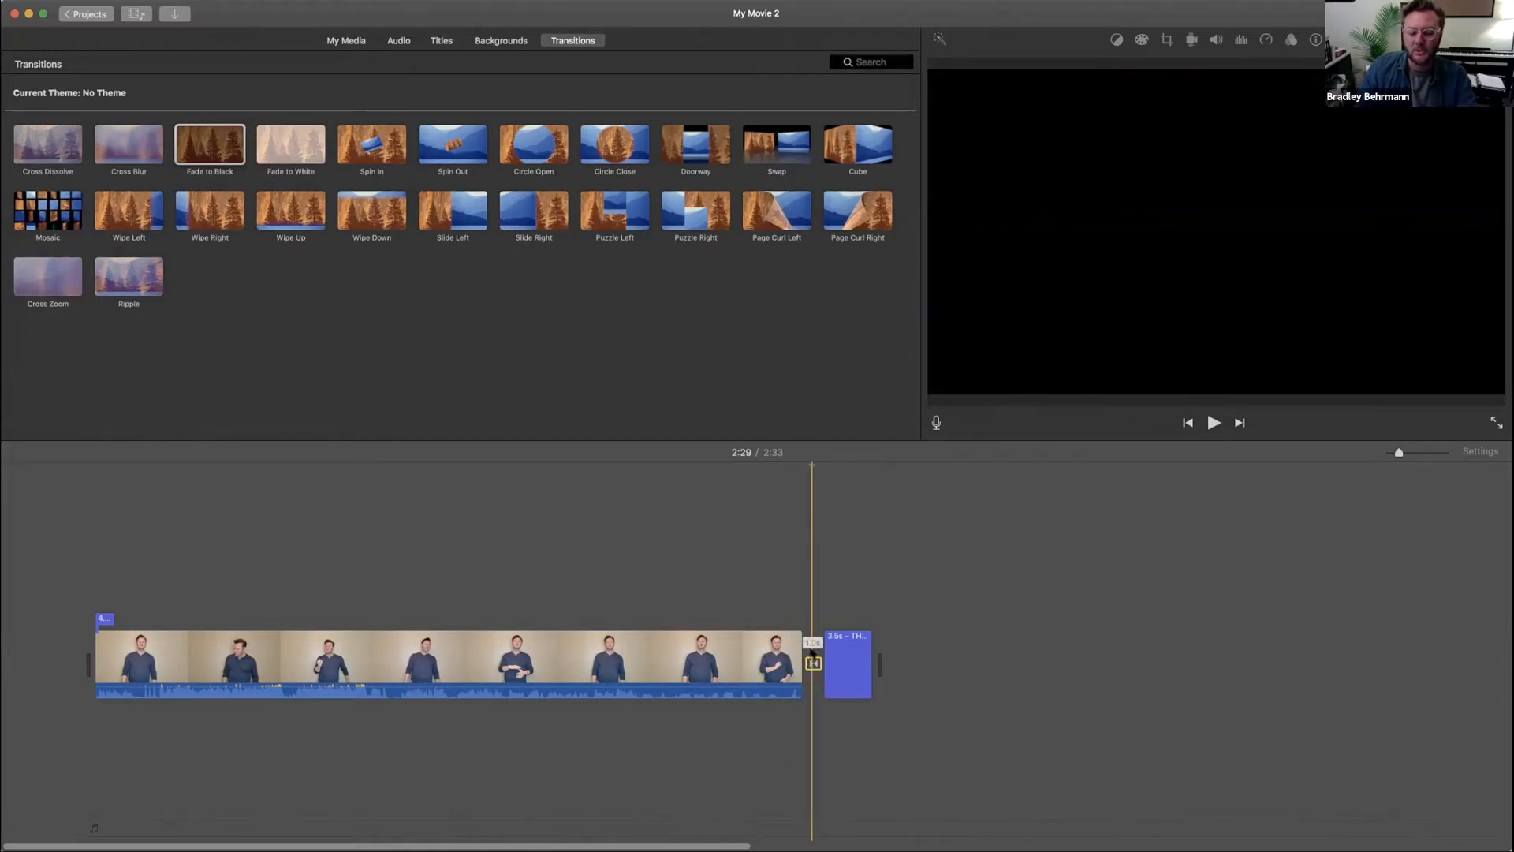
pyautogui.click(812, 664)
pyautogui.doubleClick(813, 665)
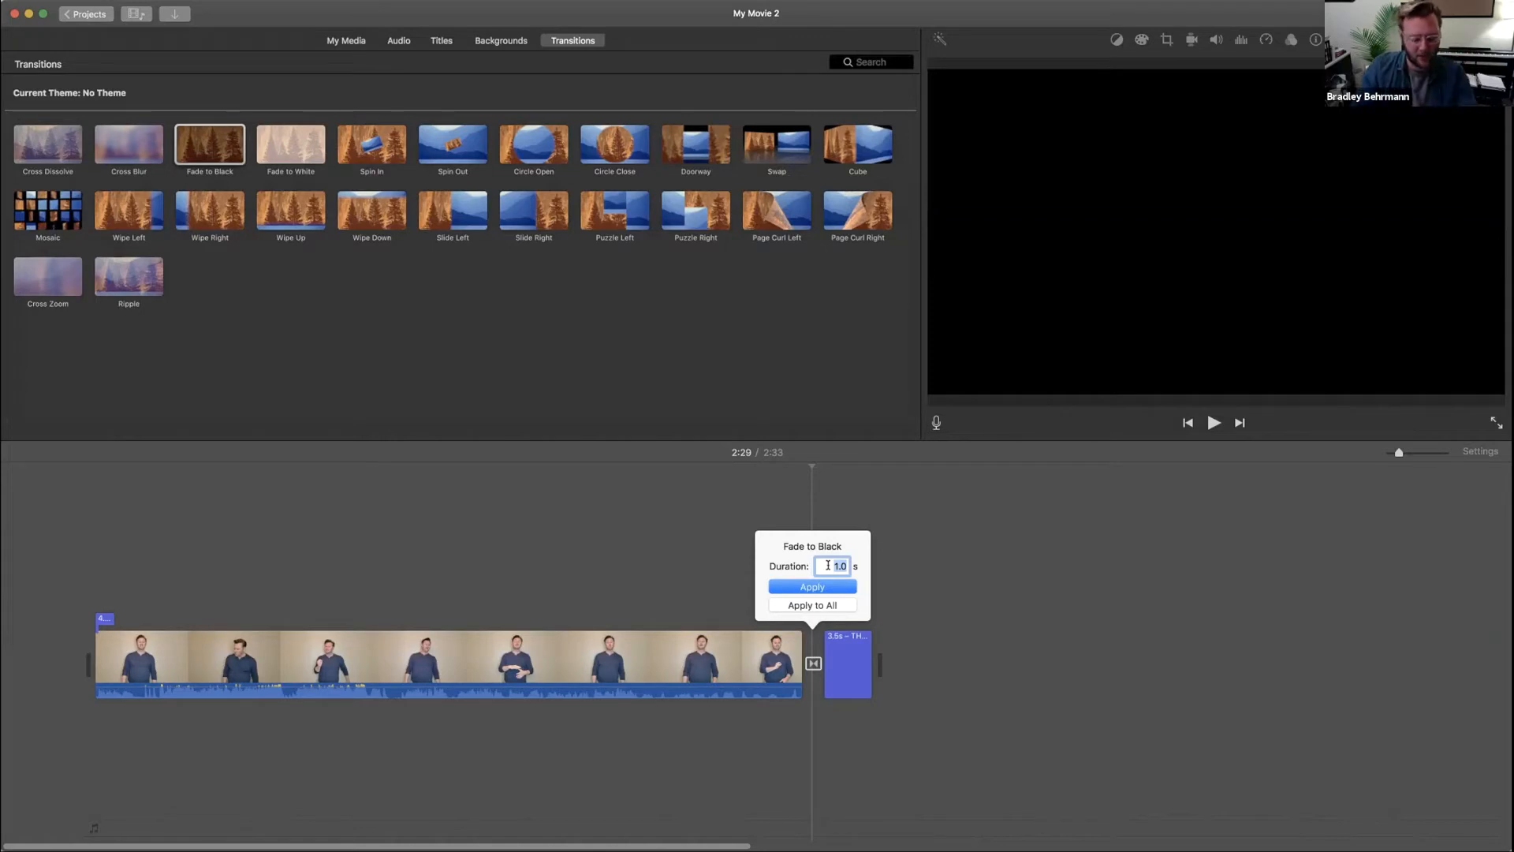
pyautogui.write('2')
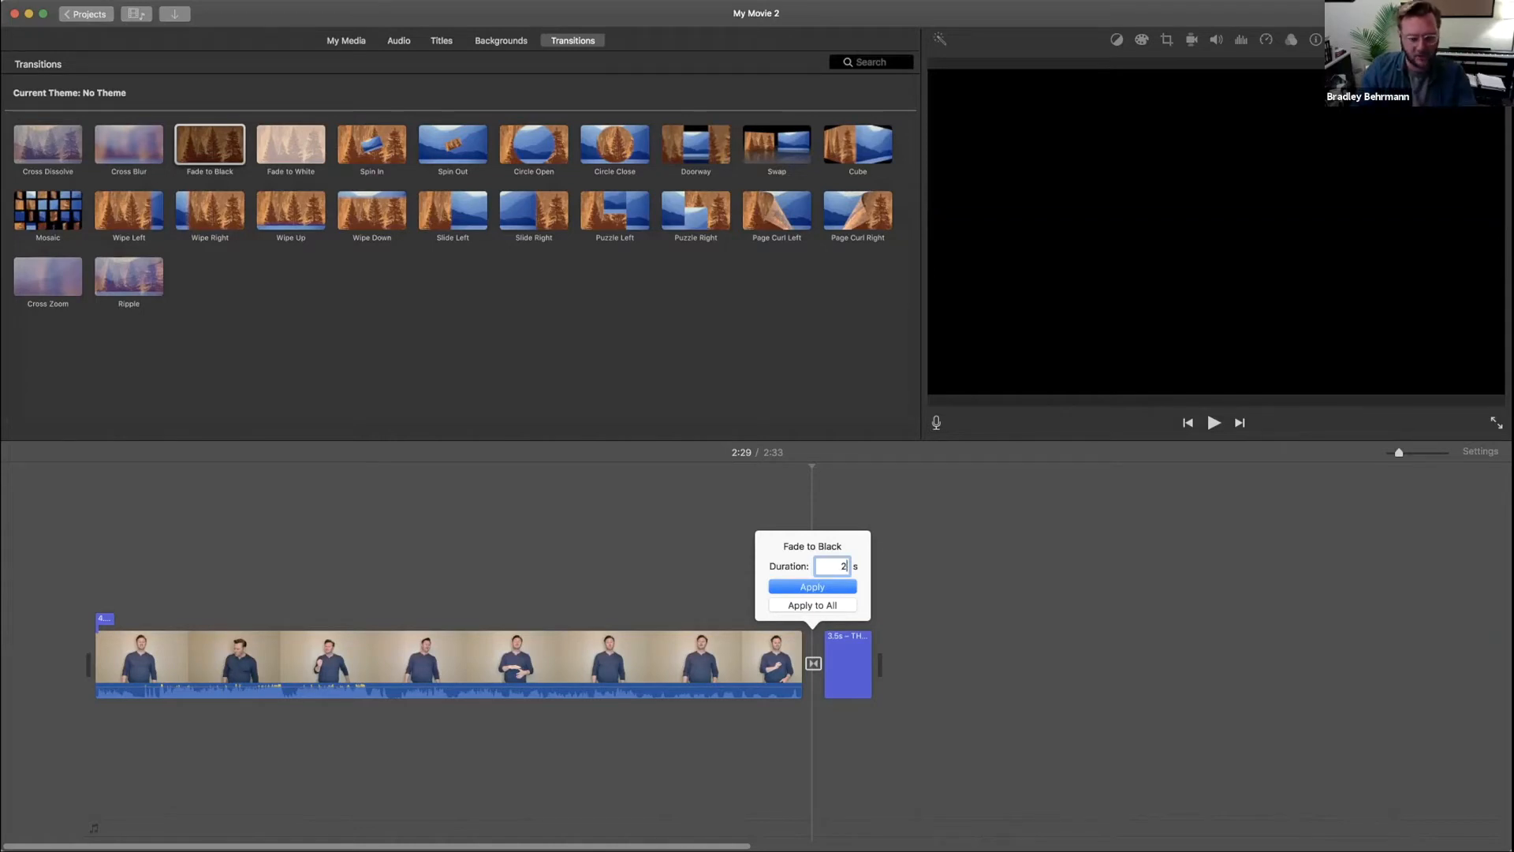
pyautogui.click(833, 587)
pyautogui.click(777, 663)
pyautogui.press('space')
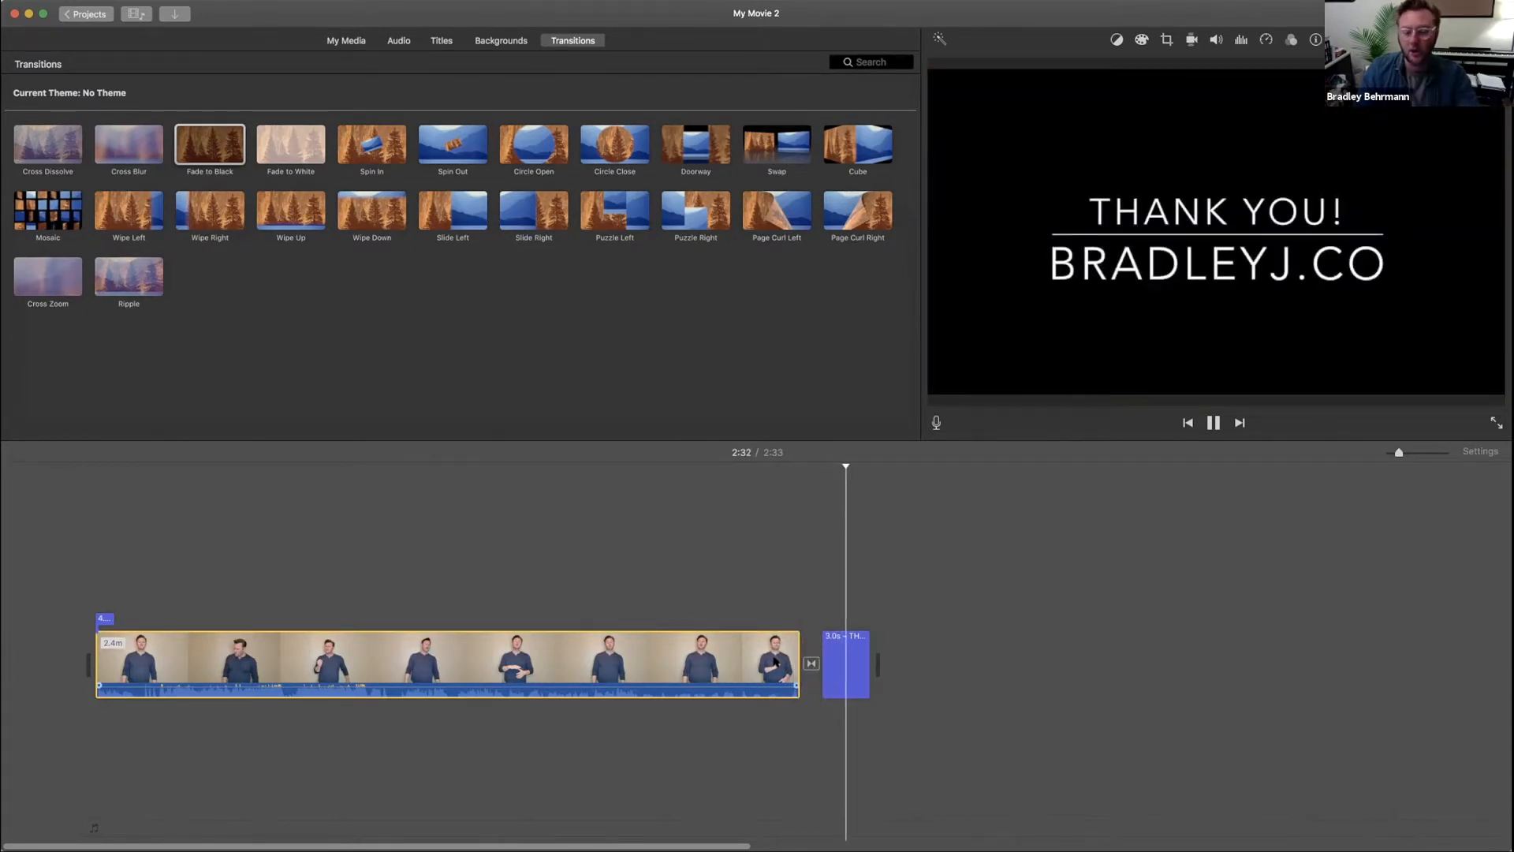
pyautogui.click(833, 669)
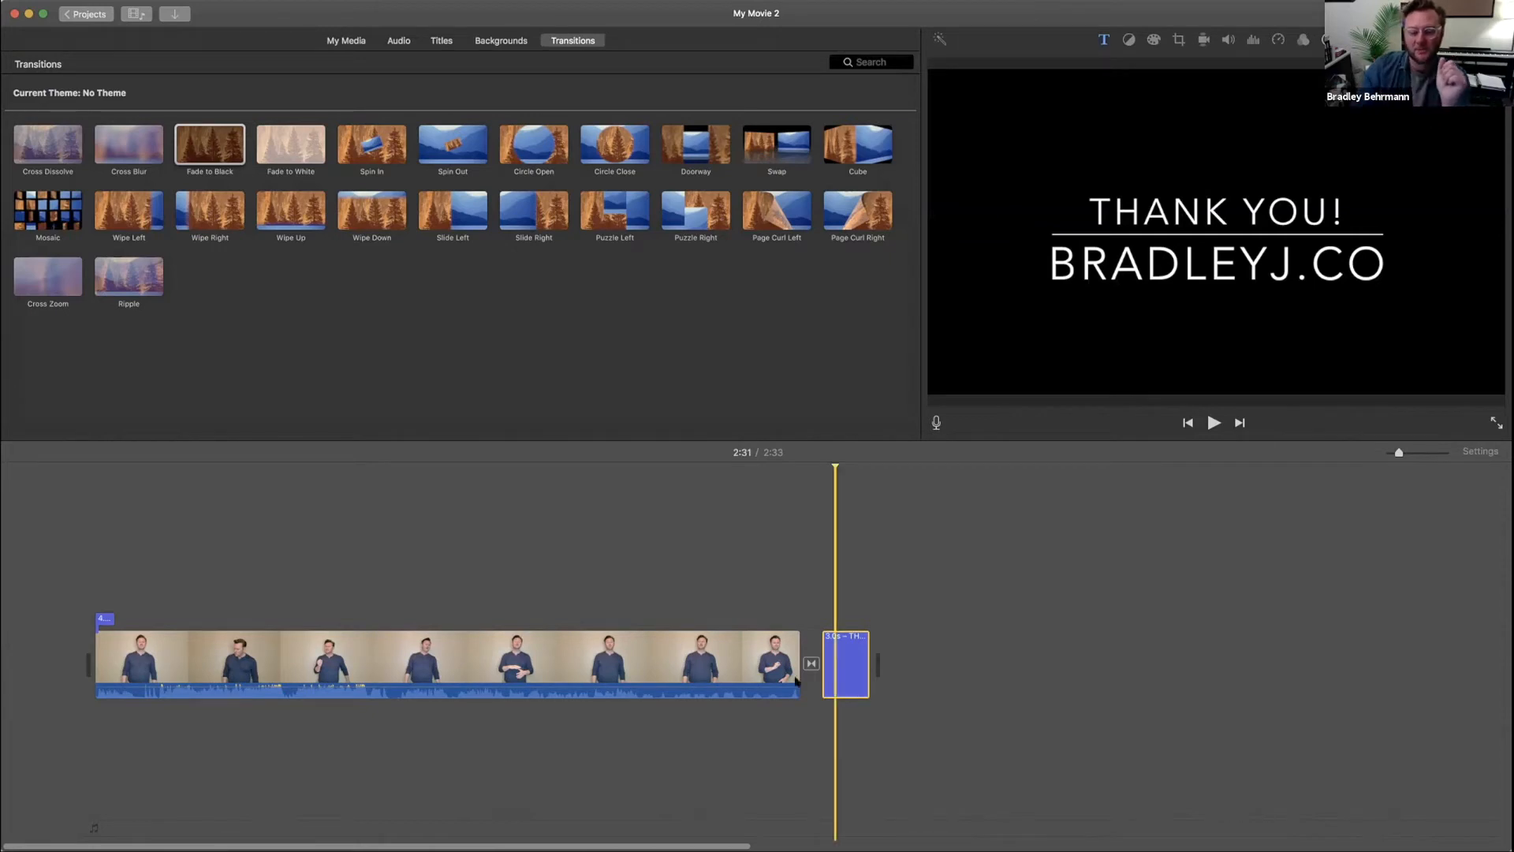
pyautogui.doubleClick(810, 664)
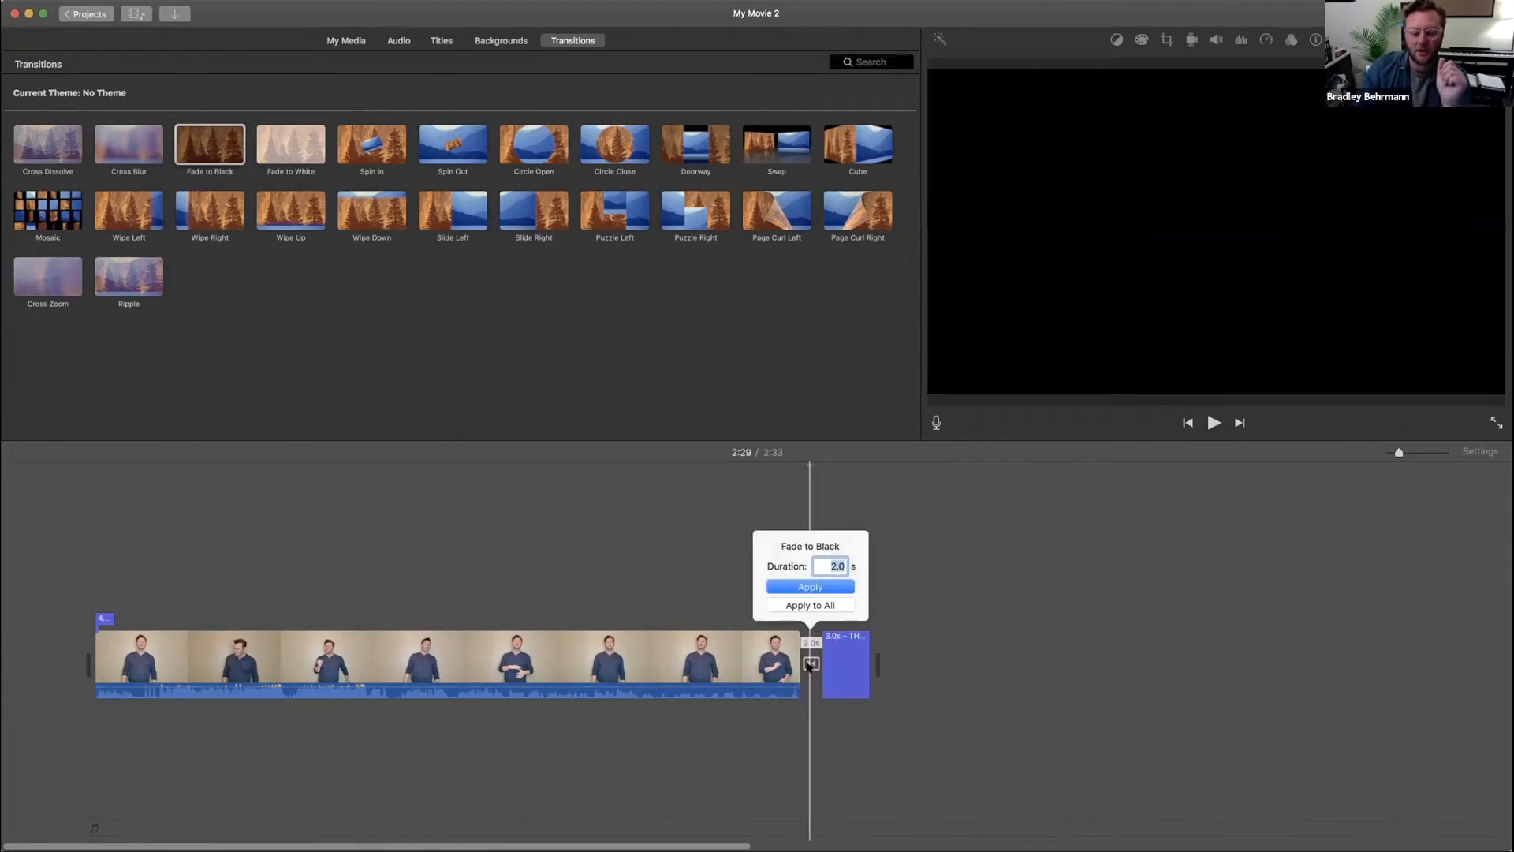
pyautogui.click(821, 593)
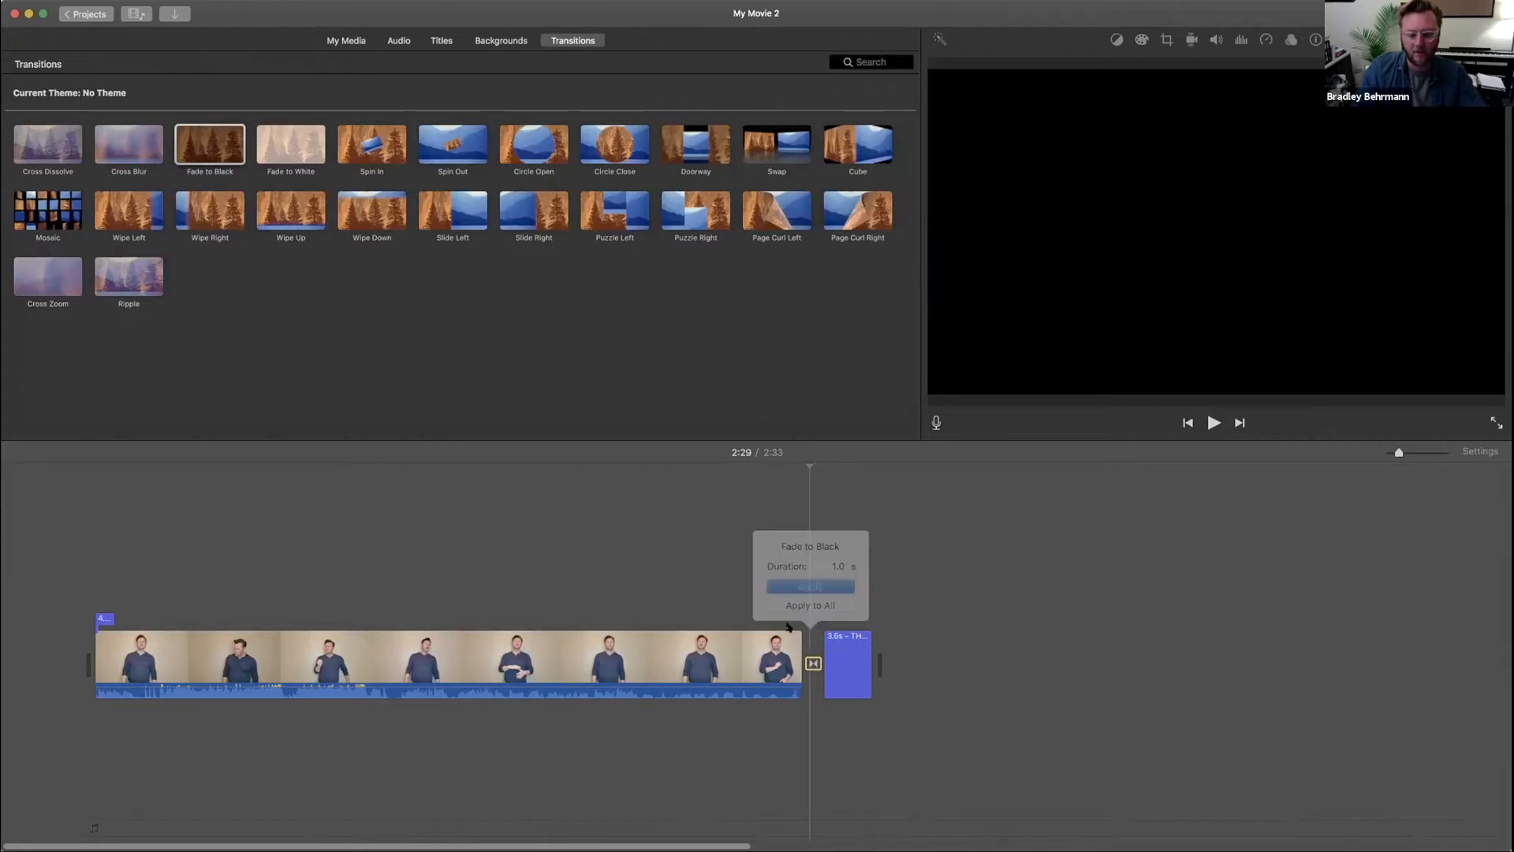
pyautogui.click(783, 646)
pyautogui.press('space')
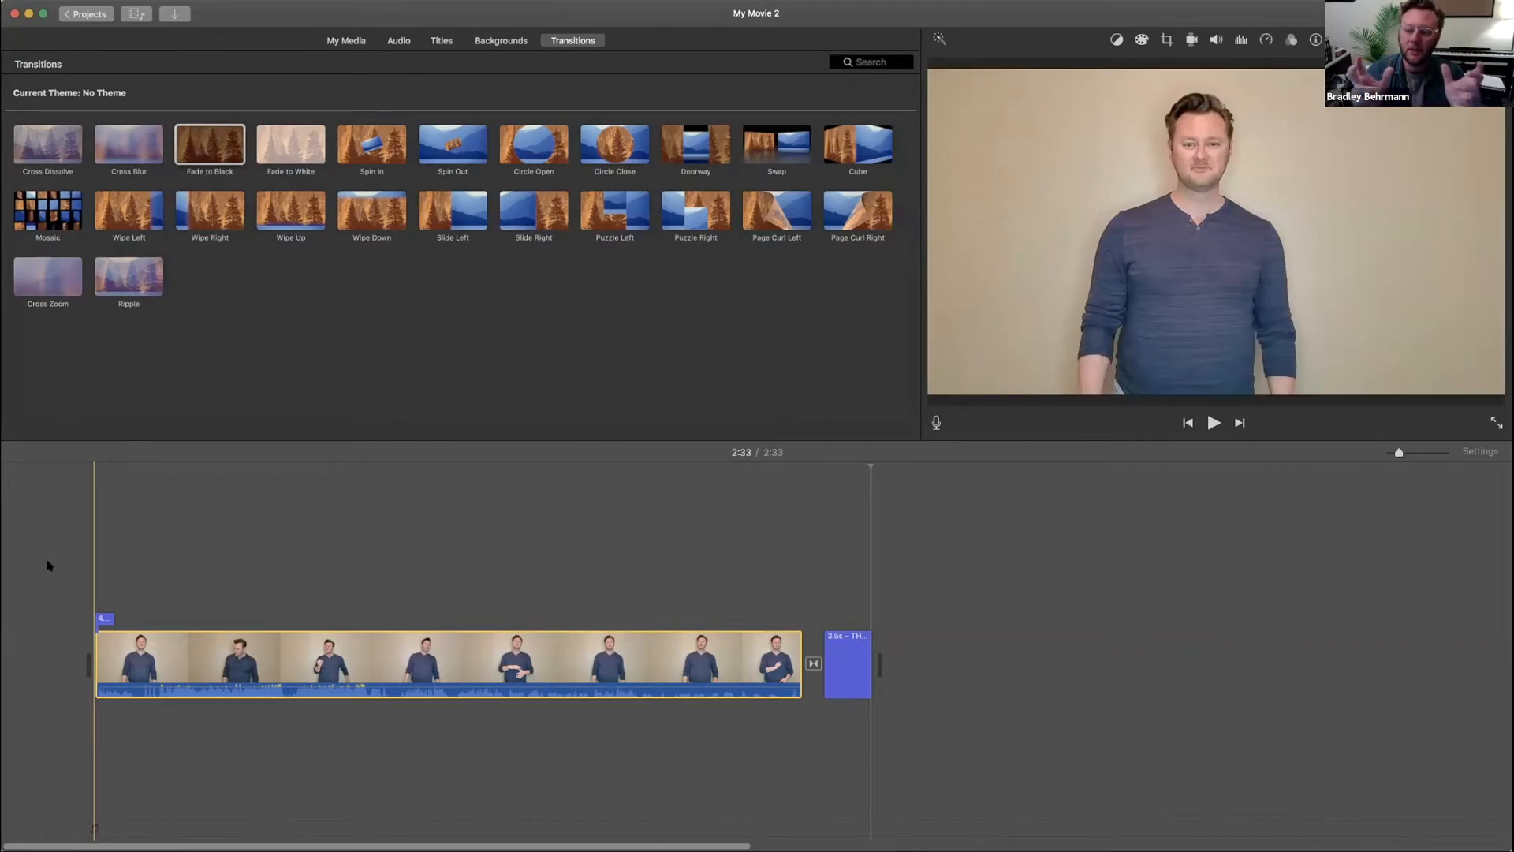
pyautogui.click(89, 593)
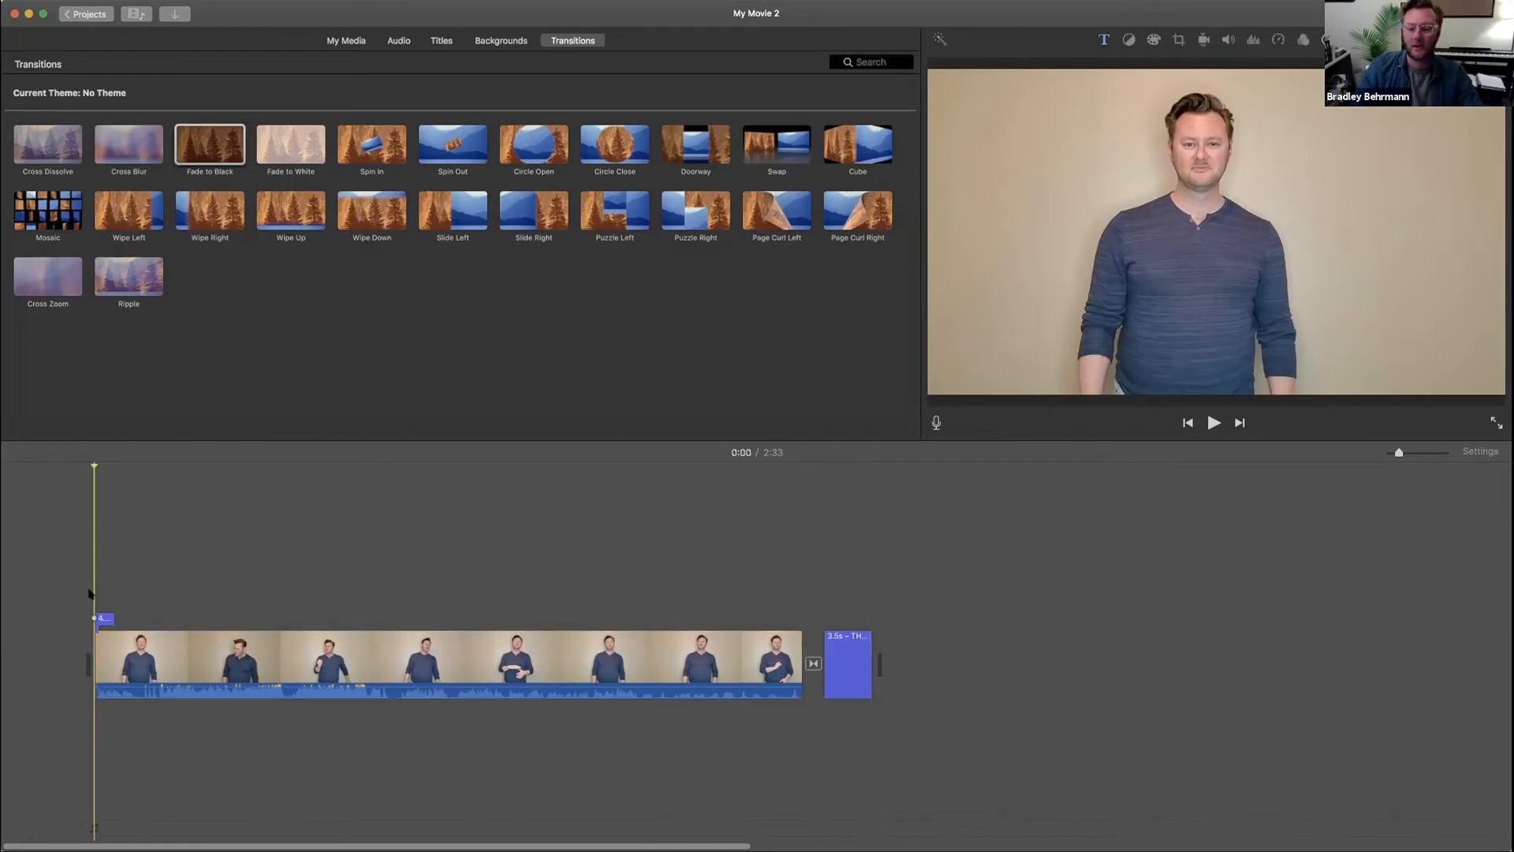
pyautogui.press('space')
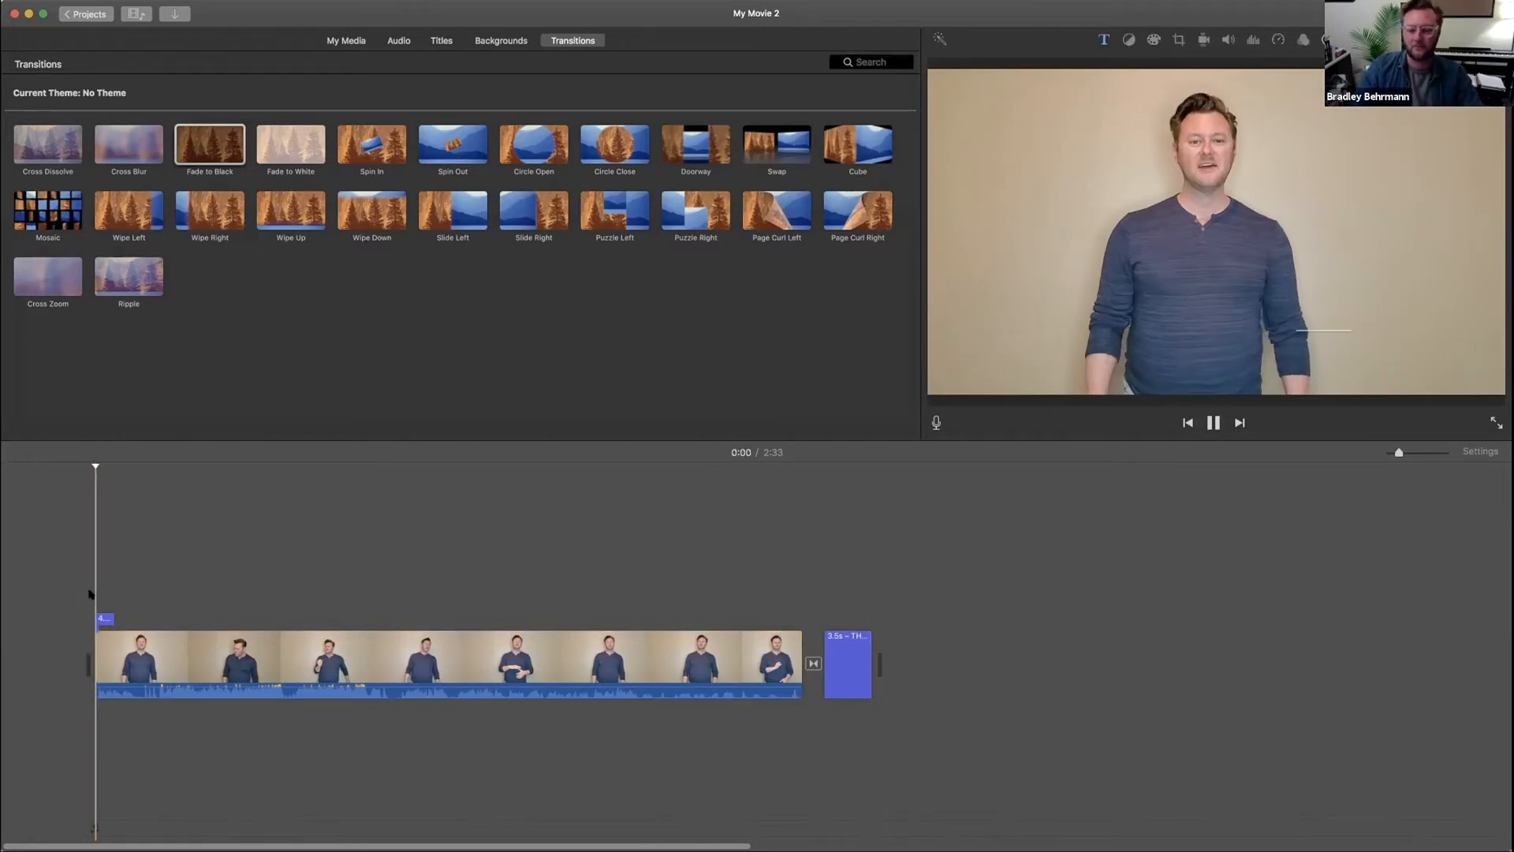
pyautogui.press('space')
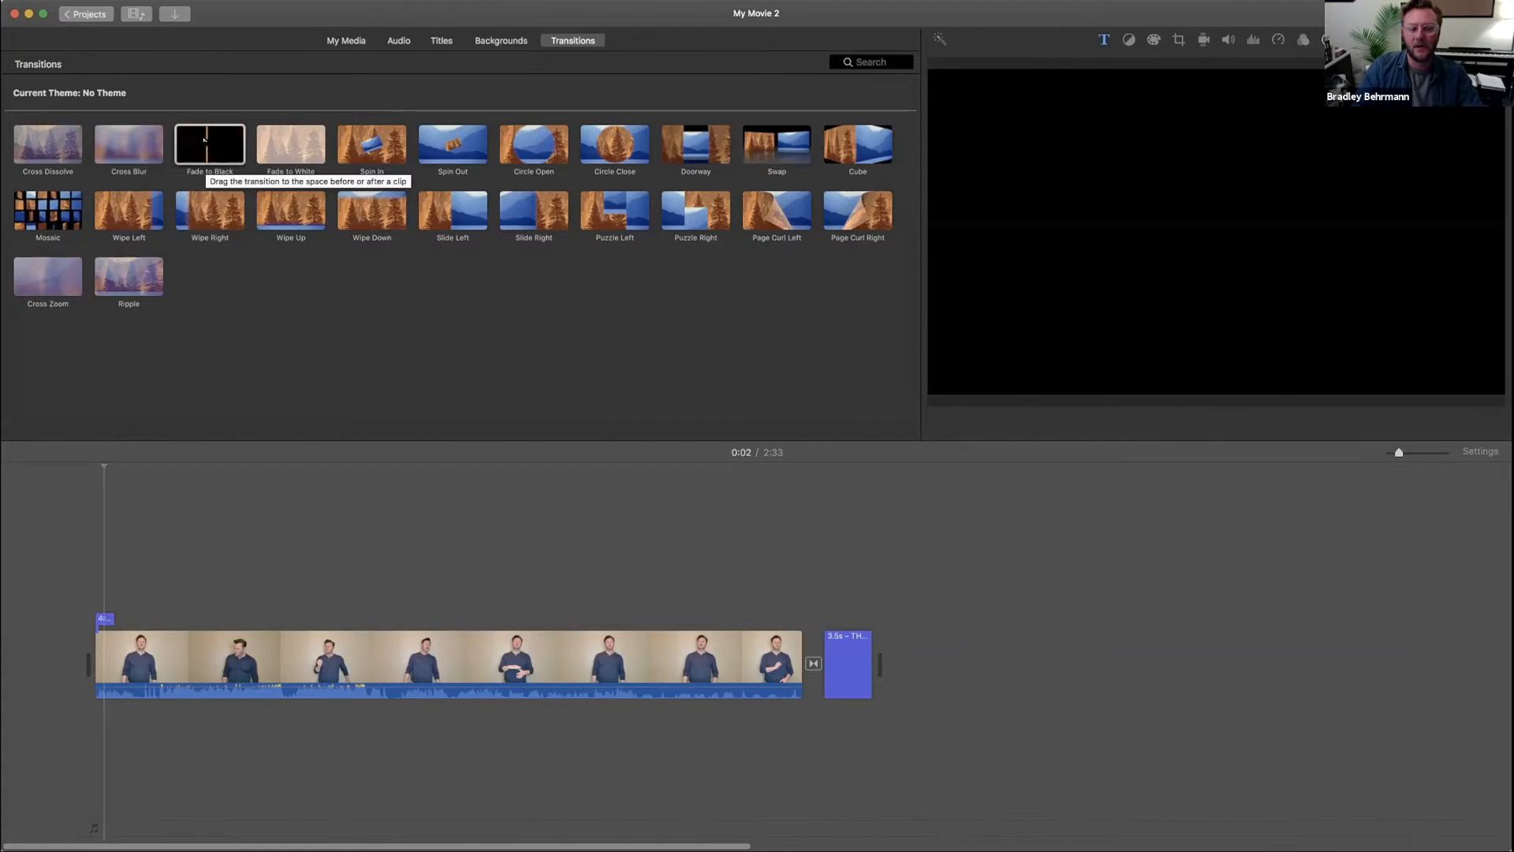
# - Add a Fade to Black transition at the very start of the movie and preview it
pyautogui.moveTo(205, 161); pyautogui.dragTo(47, 660)
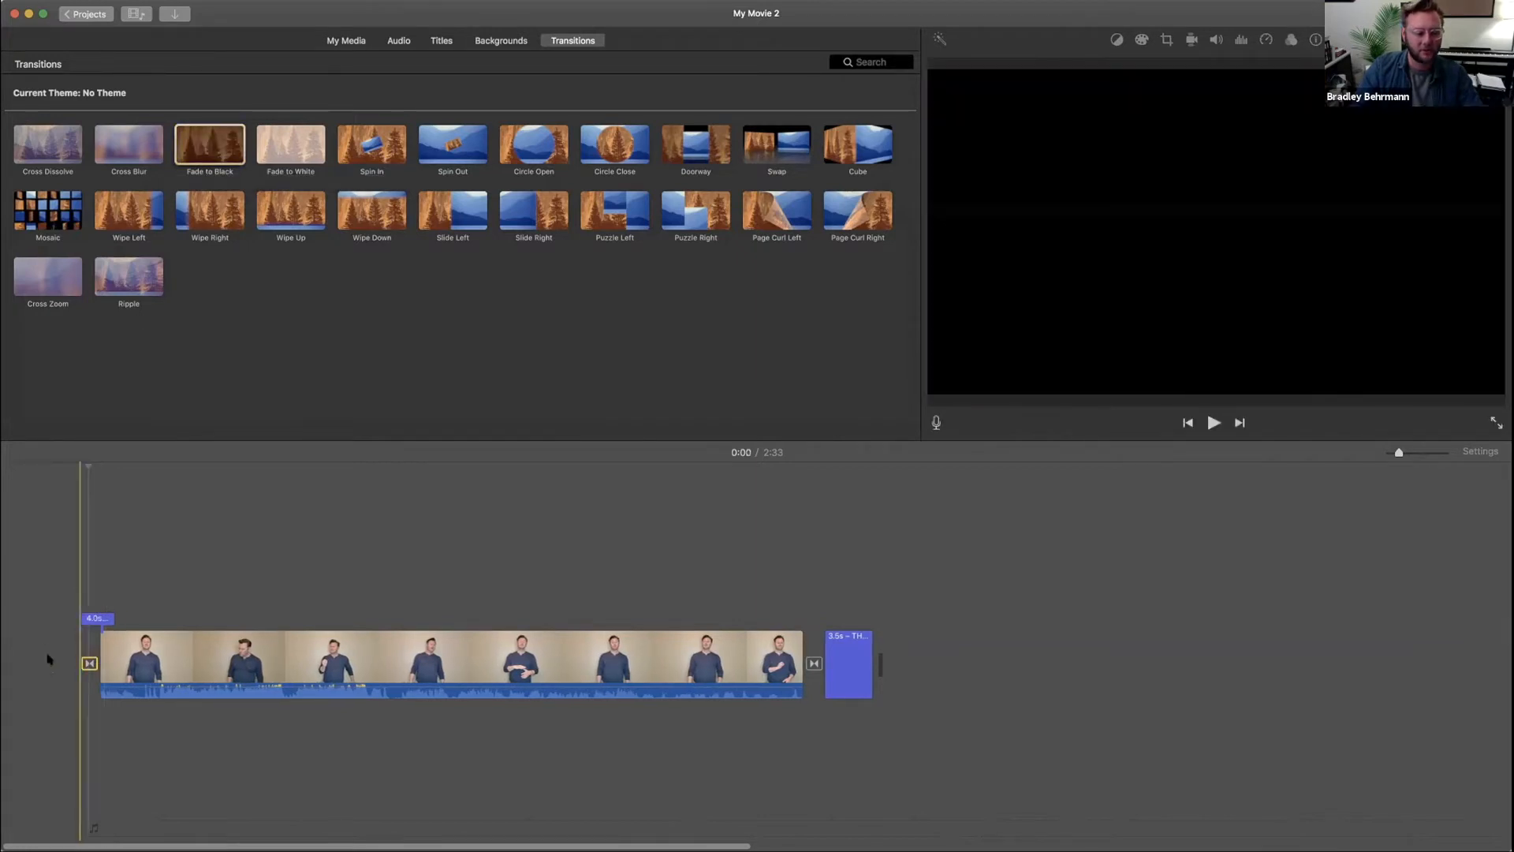
pyautogui.press('space')
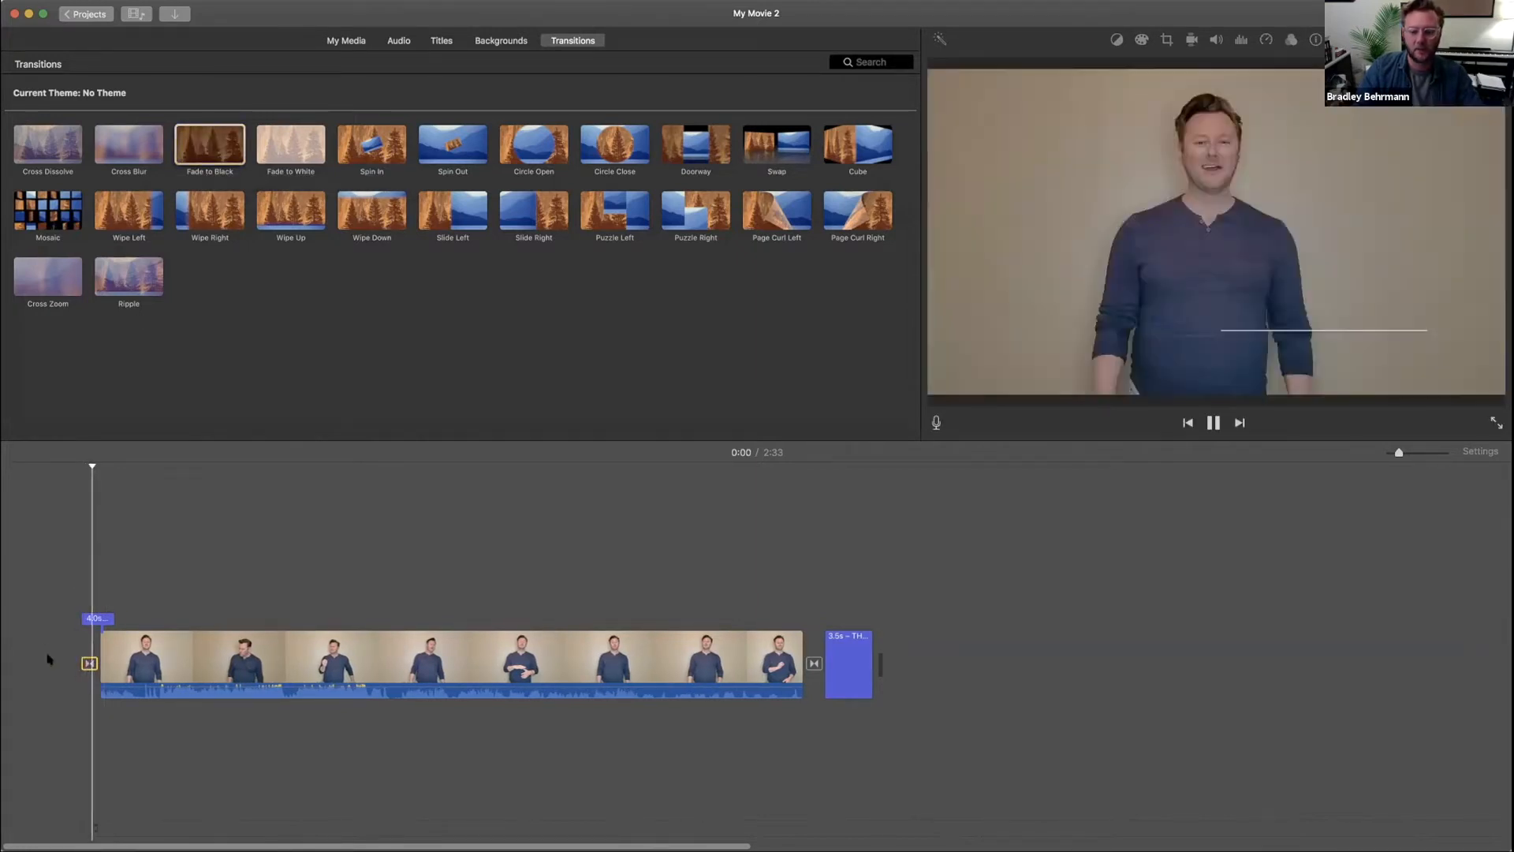
pyautogui.press('space')
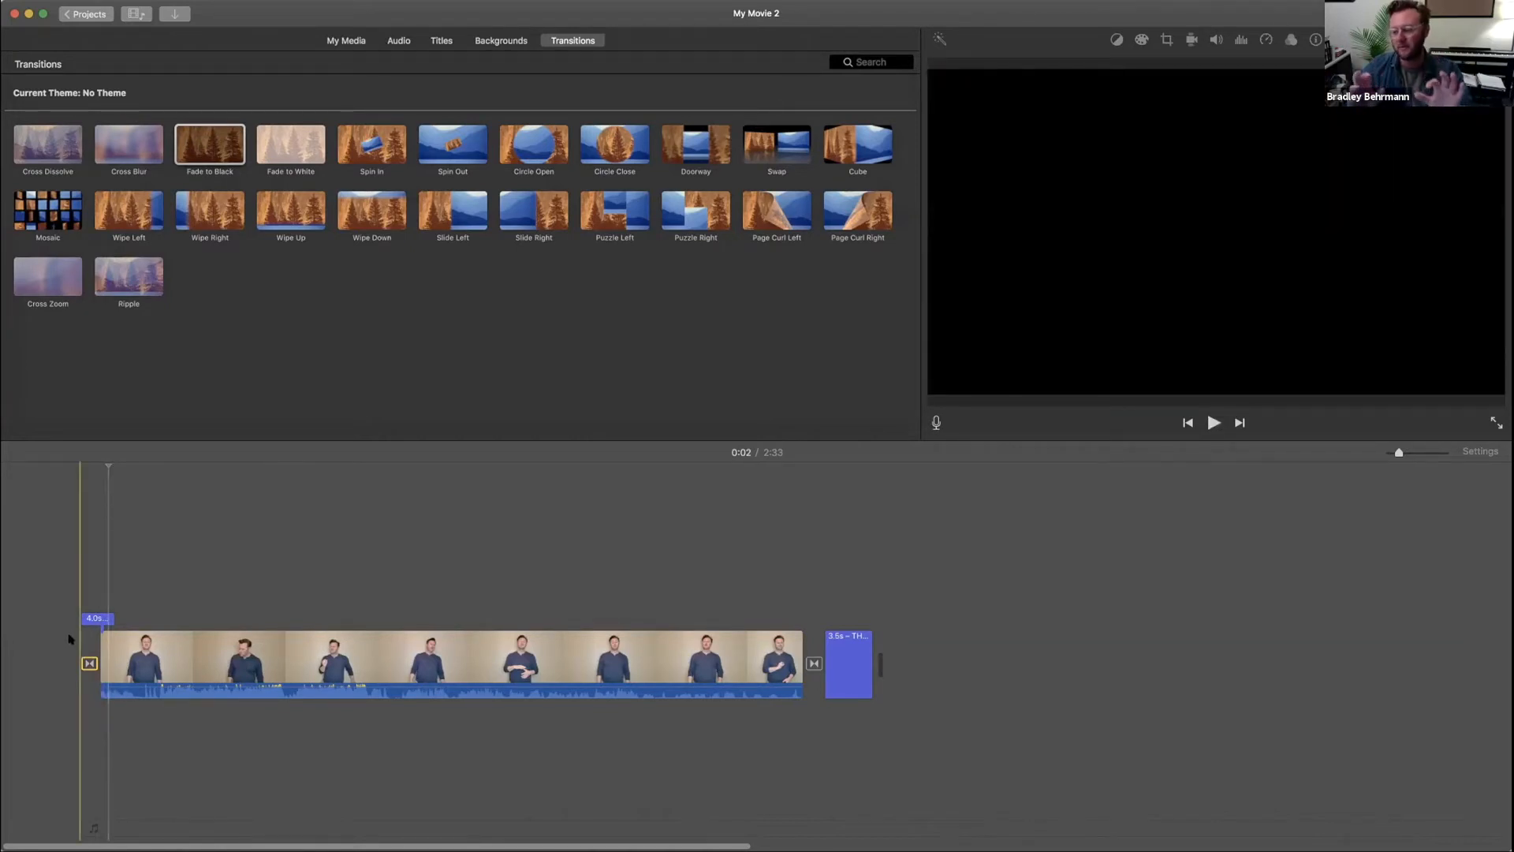
# - Insert a Black background clip at the movie's start and trim it to about 2.2 seconds
pyautogui.click(498, 41)
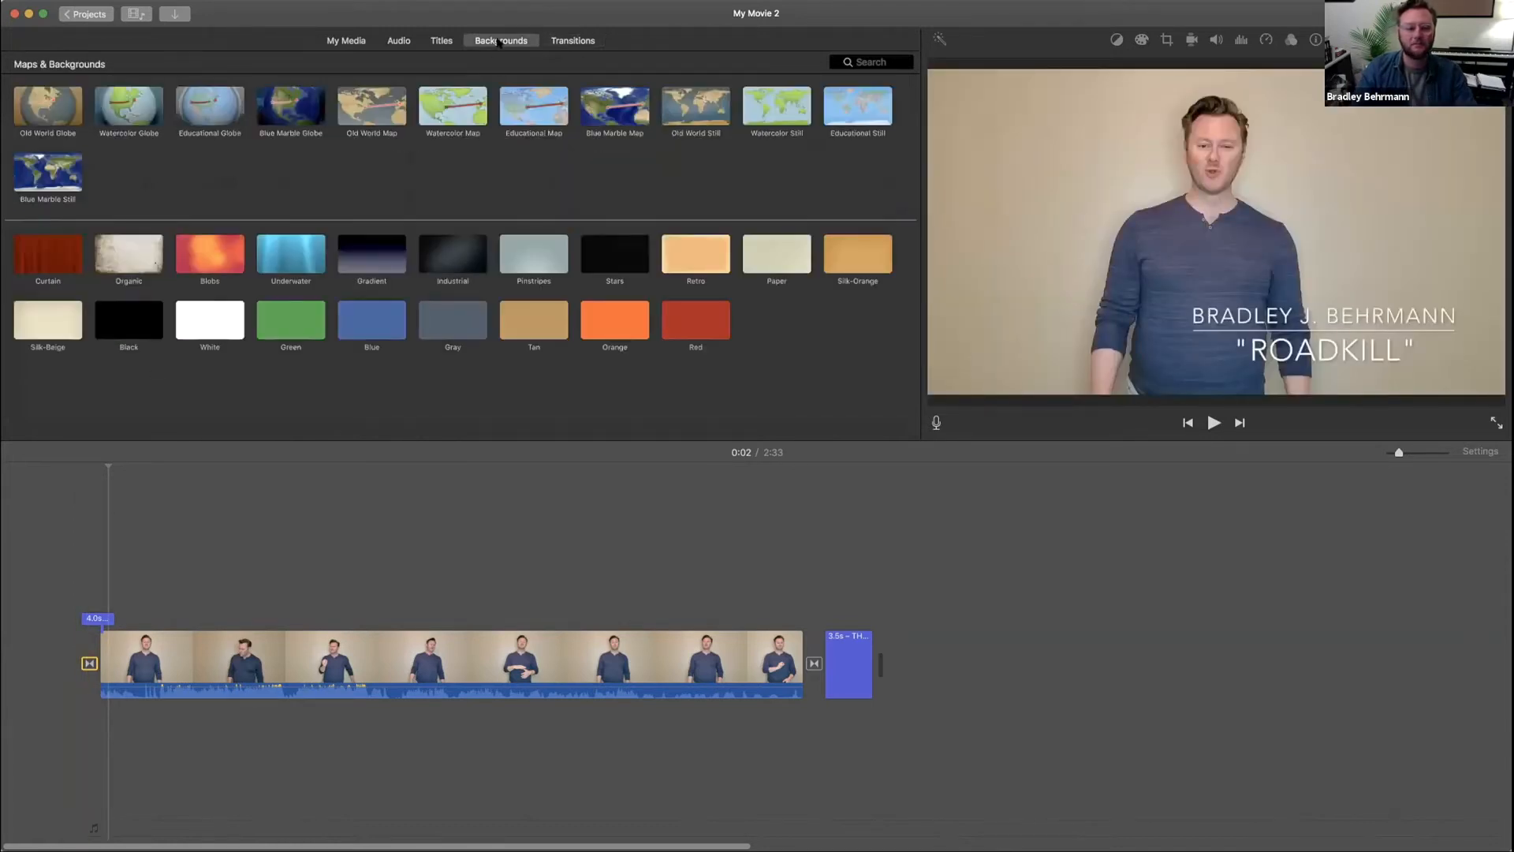
pyautogui.moveTo(128, 319); pyautogui.dragTo(56, 661)
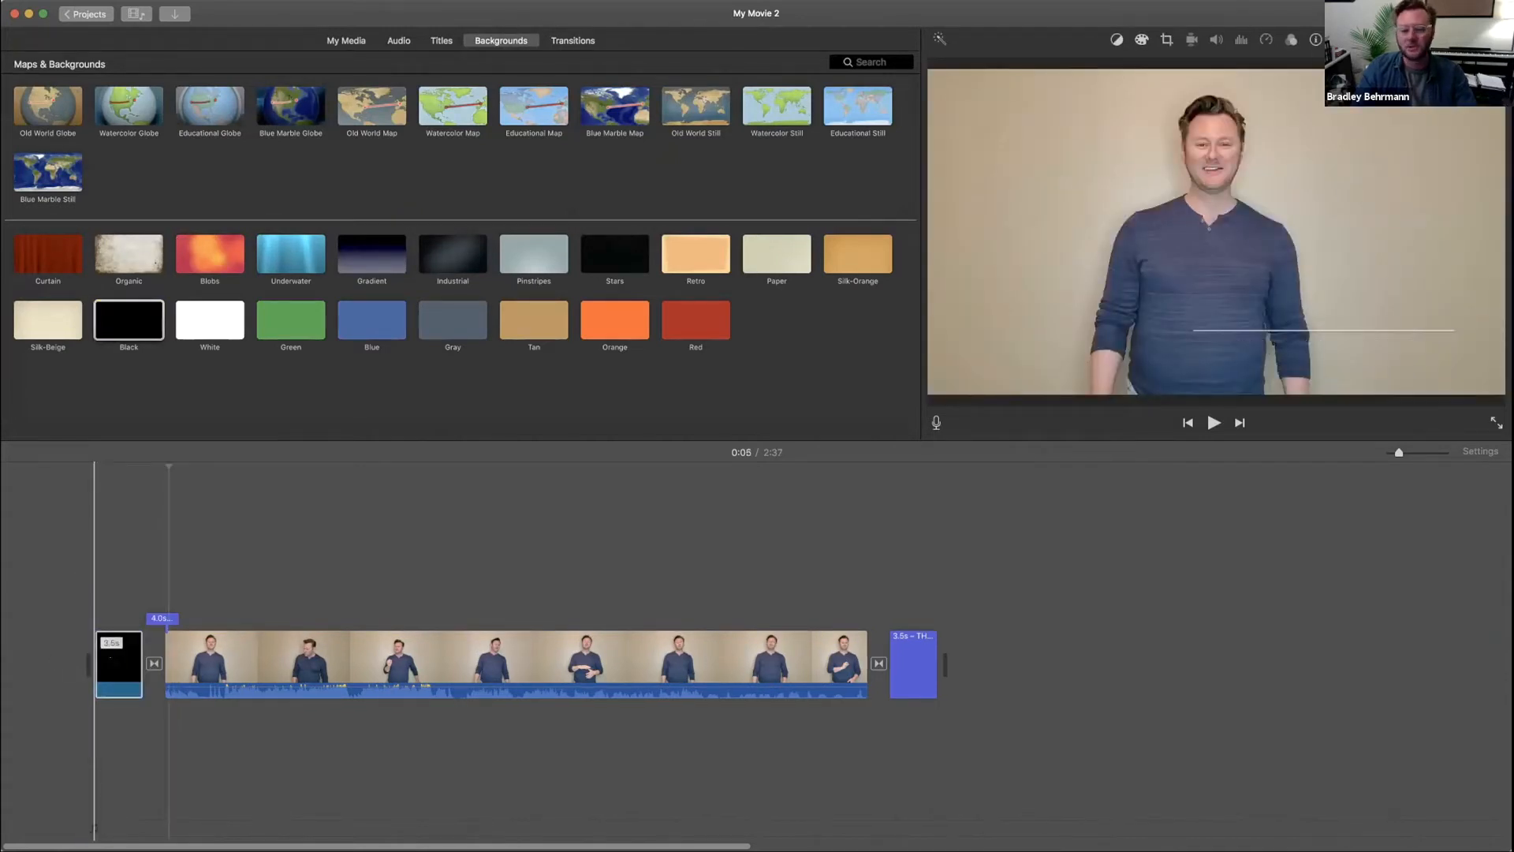
pyautogui.moveTo(91, 647)
pyautogui.mouseDown()
pyautogui.moveTo(138, 645)
pyautogui.moveTo(117, 644)
pyautogui.mouseUp()
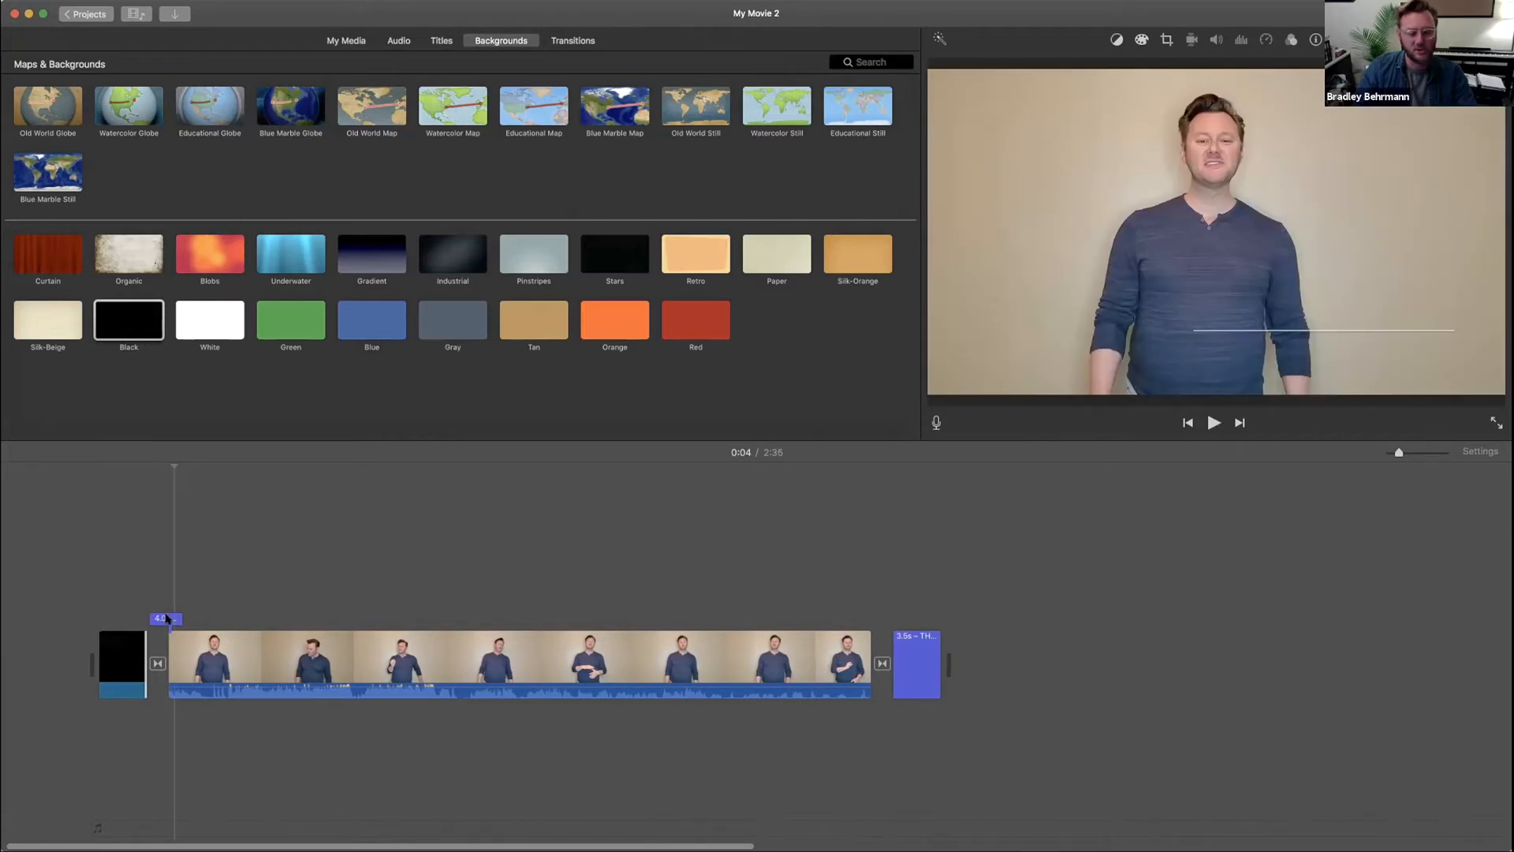
# - Shift the title slightly earlier and play the movie from the black opening clip
pyautogui.moveTo(155, 617); pyautogui.dragTo(156, 618)
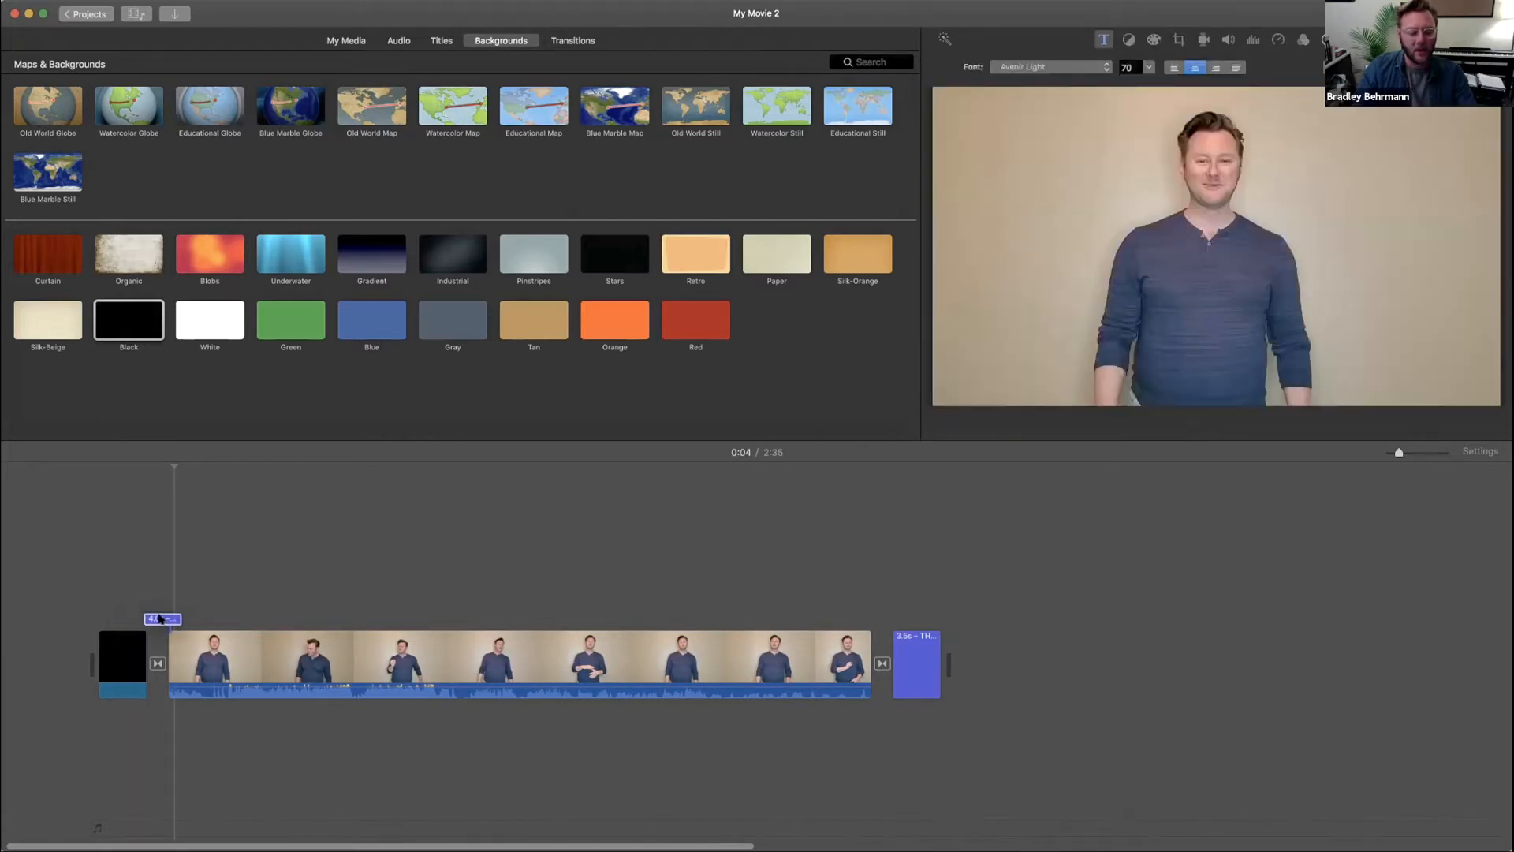
pyautogui.moveTo(158, 620); pyautogui.dragTo(159, 619)
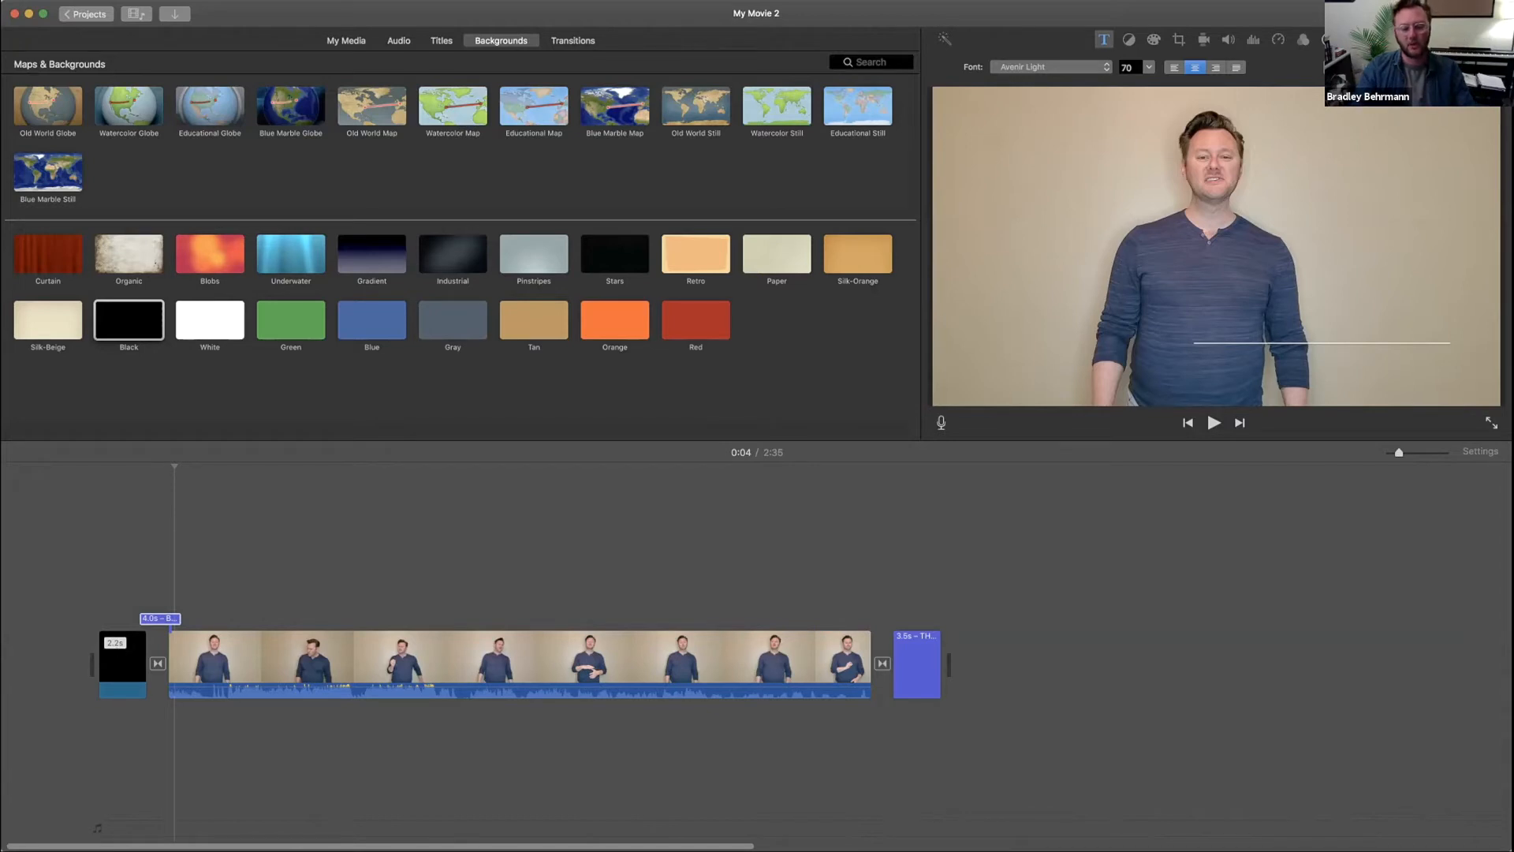
pyautogui.click(122, 668)
pyautogui.press('space')
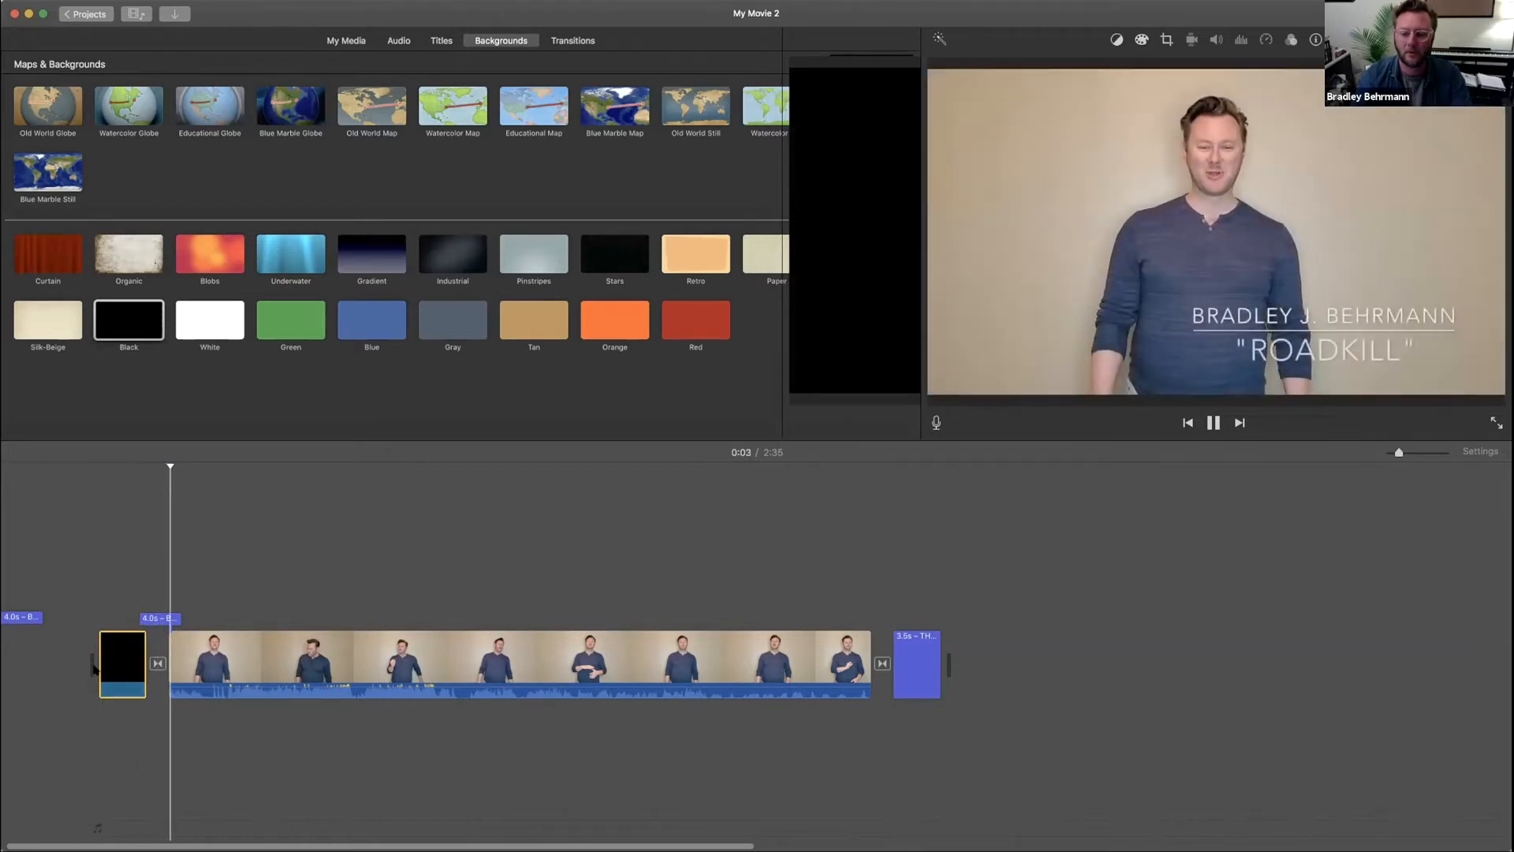
pyautogui.press('space')
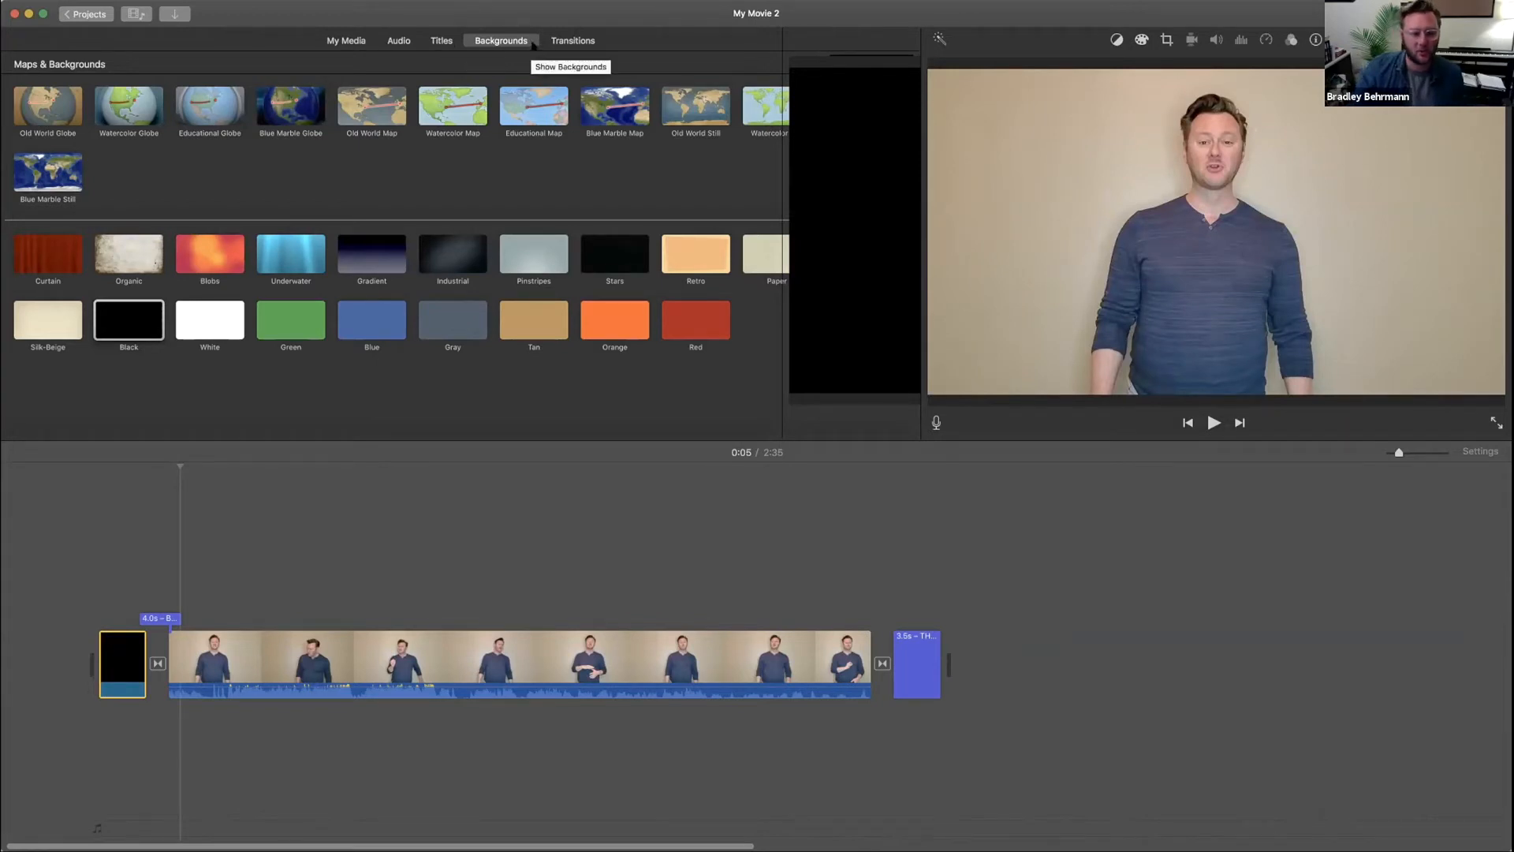
# - Switch the browser from Backgrounds back to the Transitions list
pyautogui.click(565, 42)
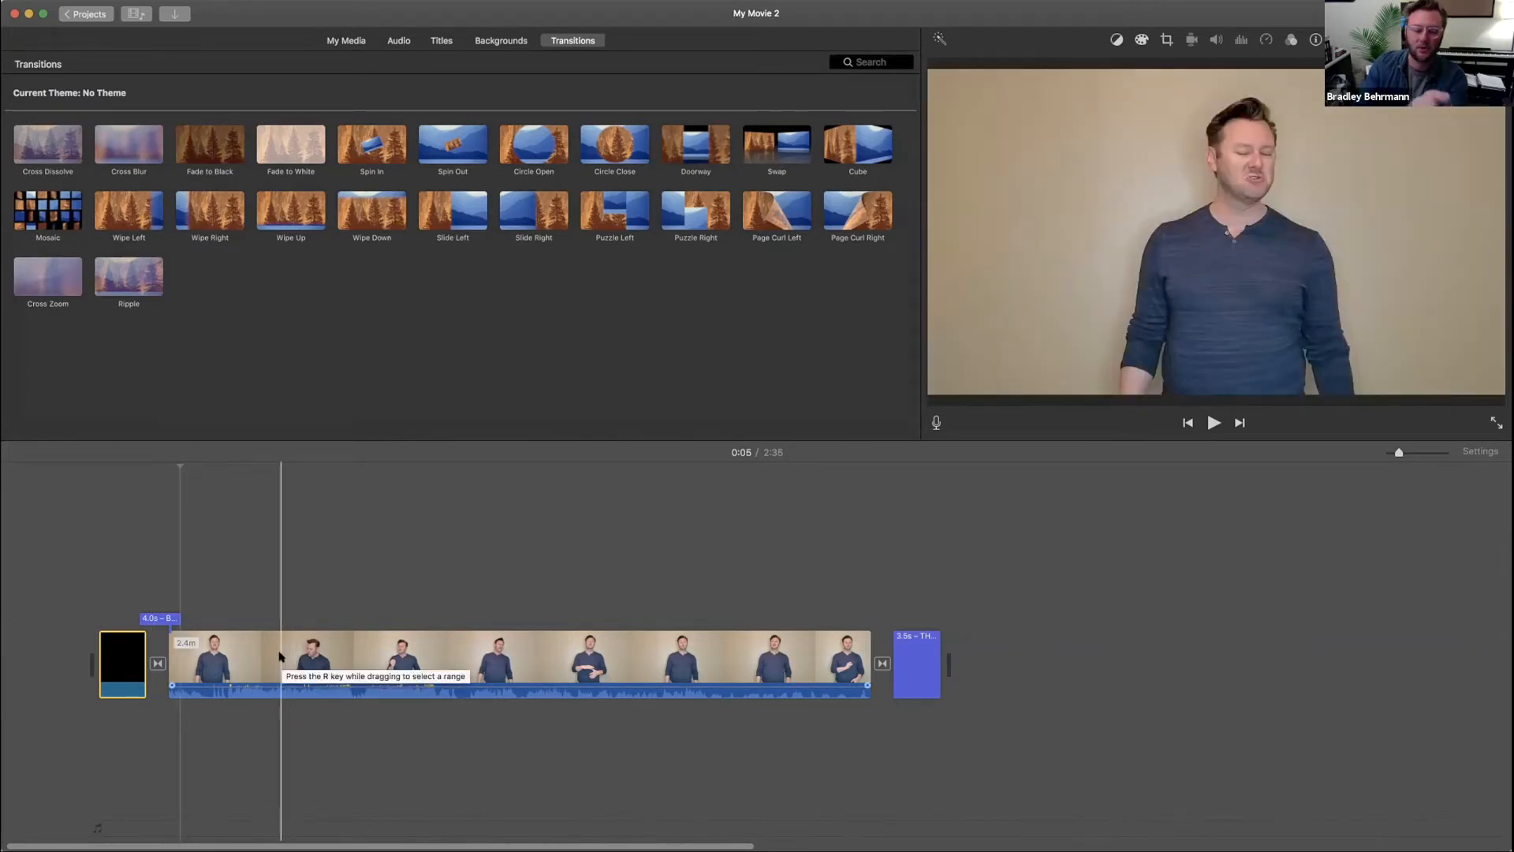
# - Detach the audition clip's audio onto its own track below the video
pyautogui.rightClick(280, 657)
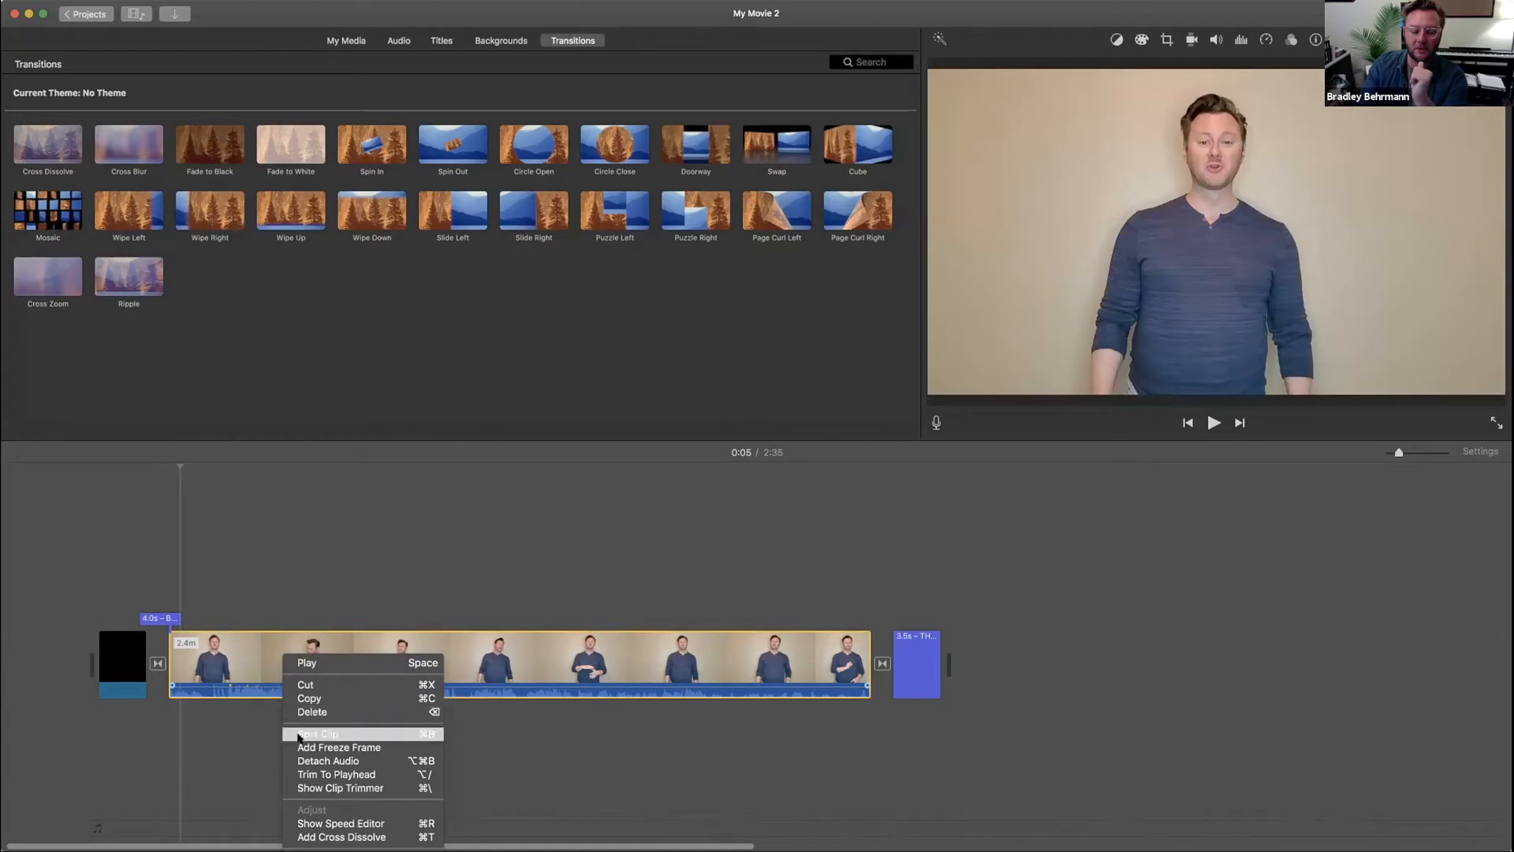
pyautogui.click(306, 761)
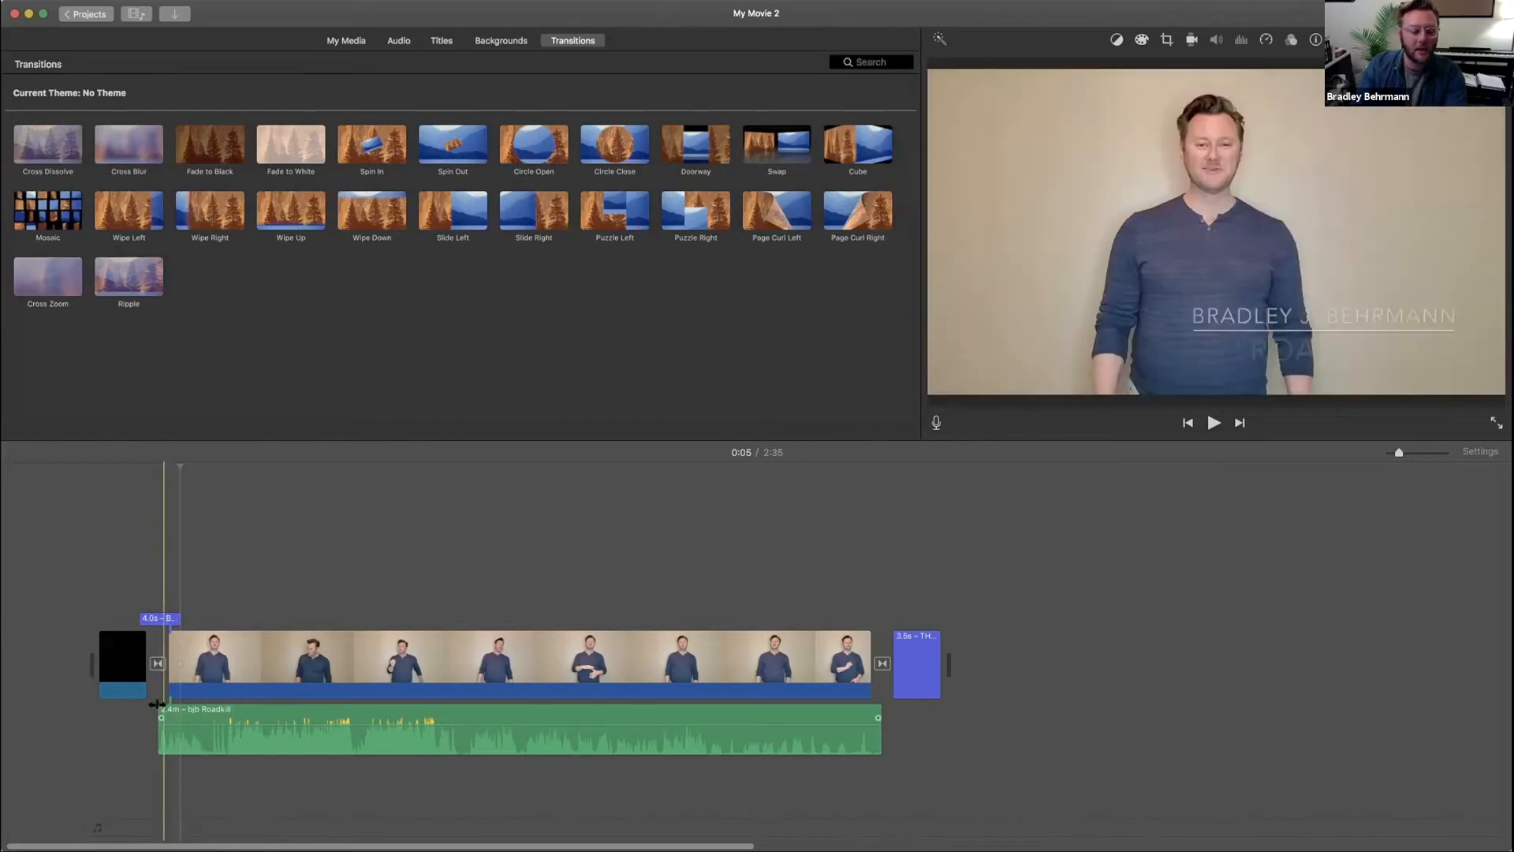
# - Give the detached bjb Roadkill audio a short fade-in at its start and fade-out at its end
pyautogui.moveTo(161, 715); pyautogui.dragTo(177, 716)
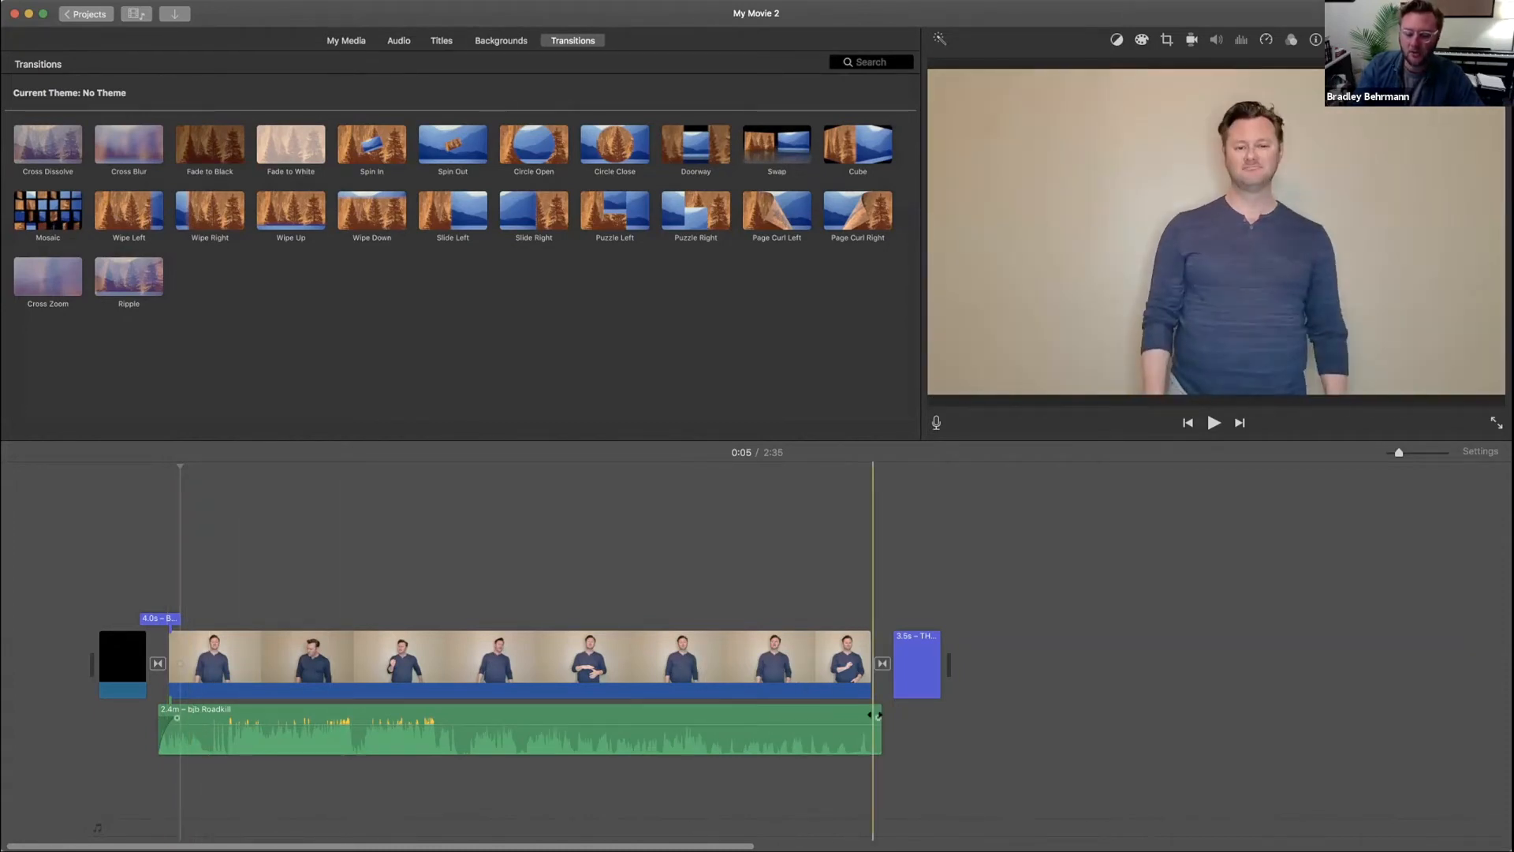
pyautogui.moveTo(879, 716); pyautogui.dragTo(870, 715)
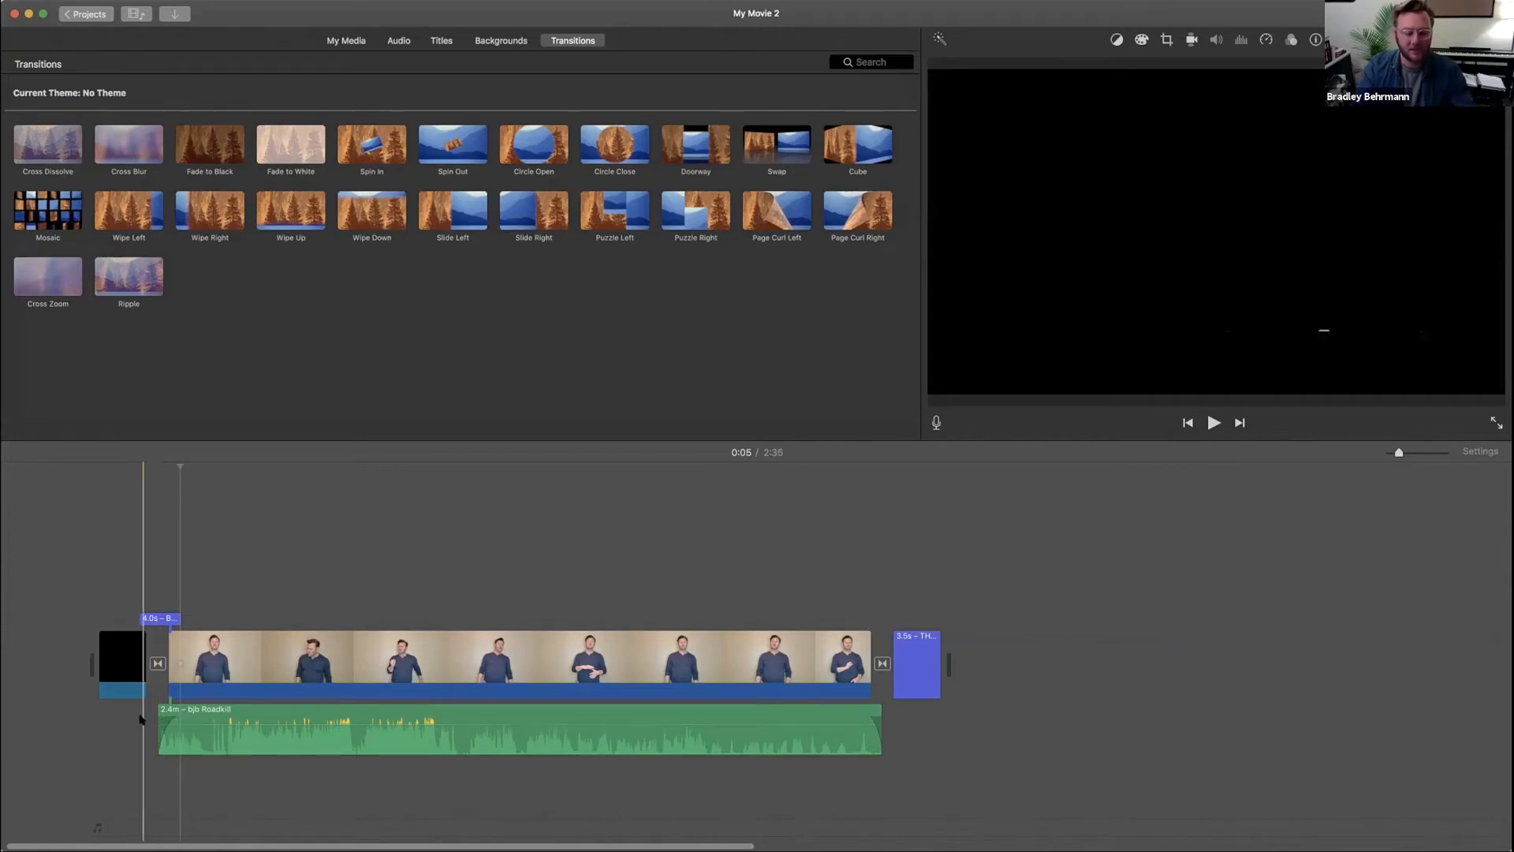
# - Preview the opening, extend the audio fade-in to roughly one second, and replay it
pyautogui.click(139, 715)
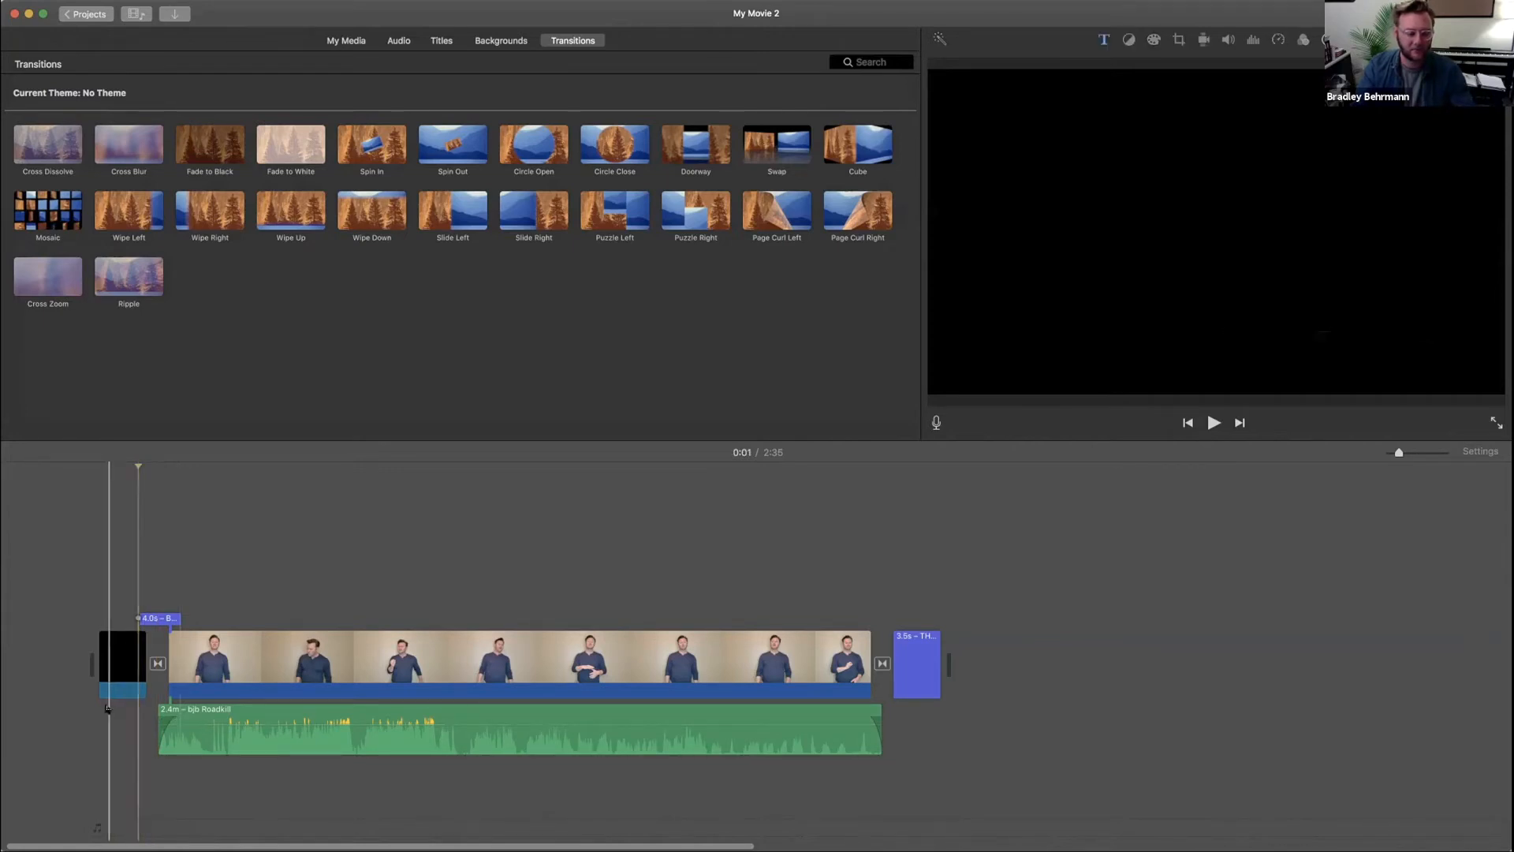
pyautogui.press('space')
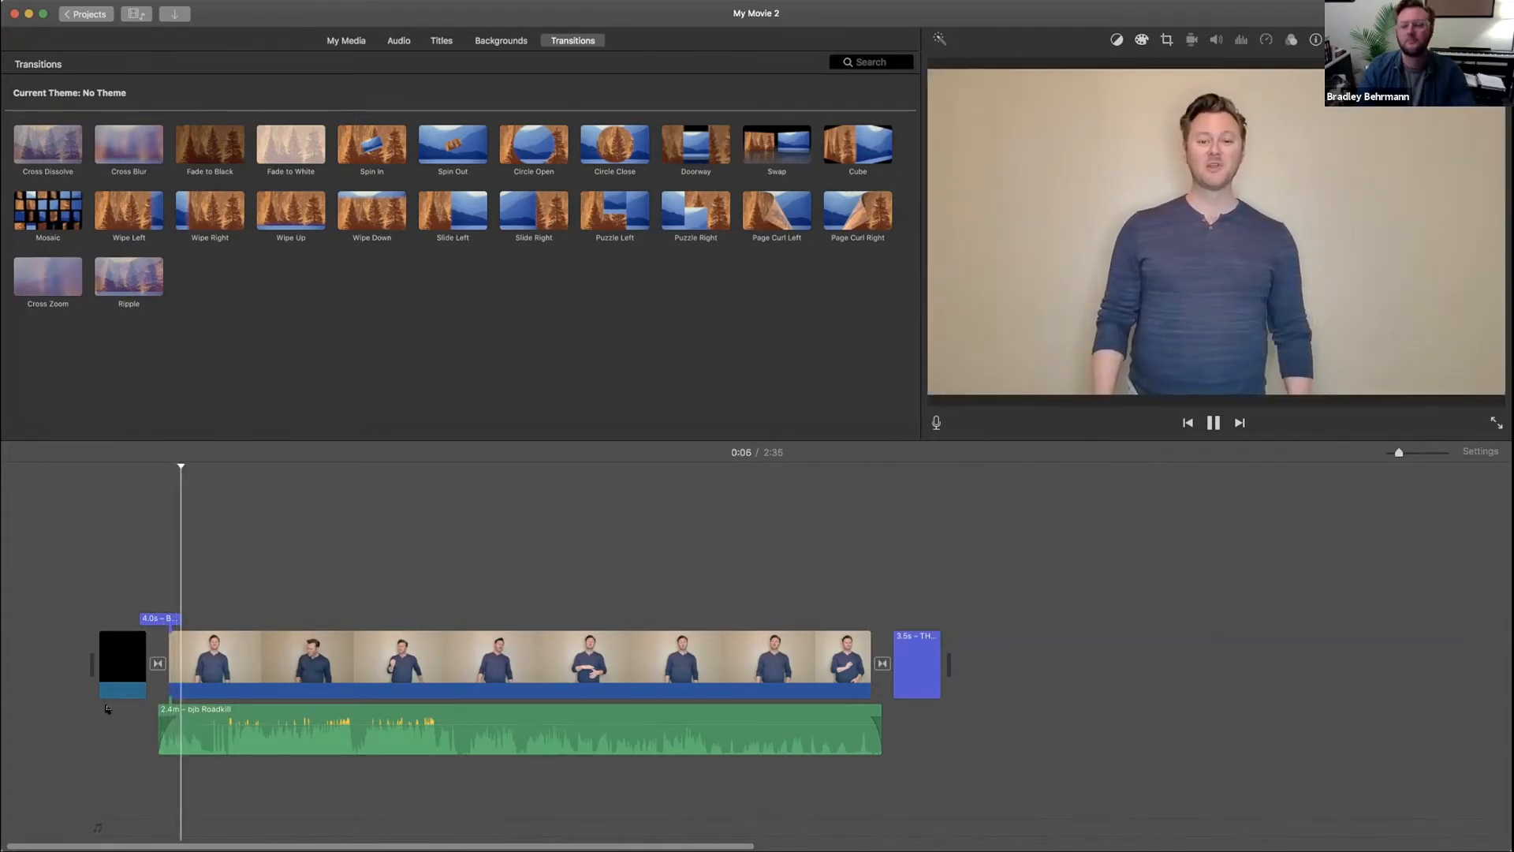
pyautogui.press('space')
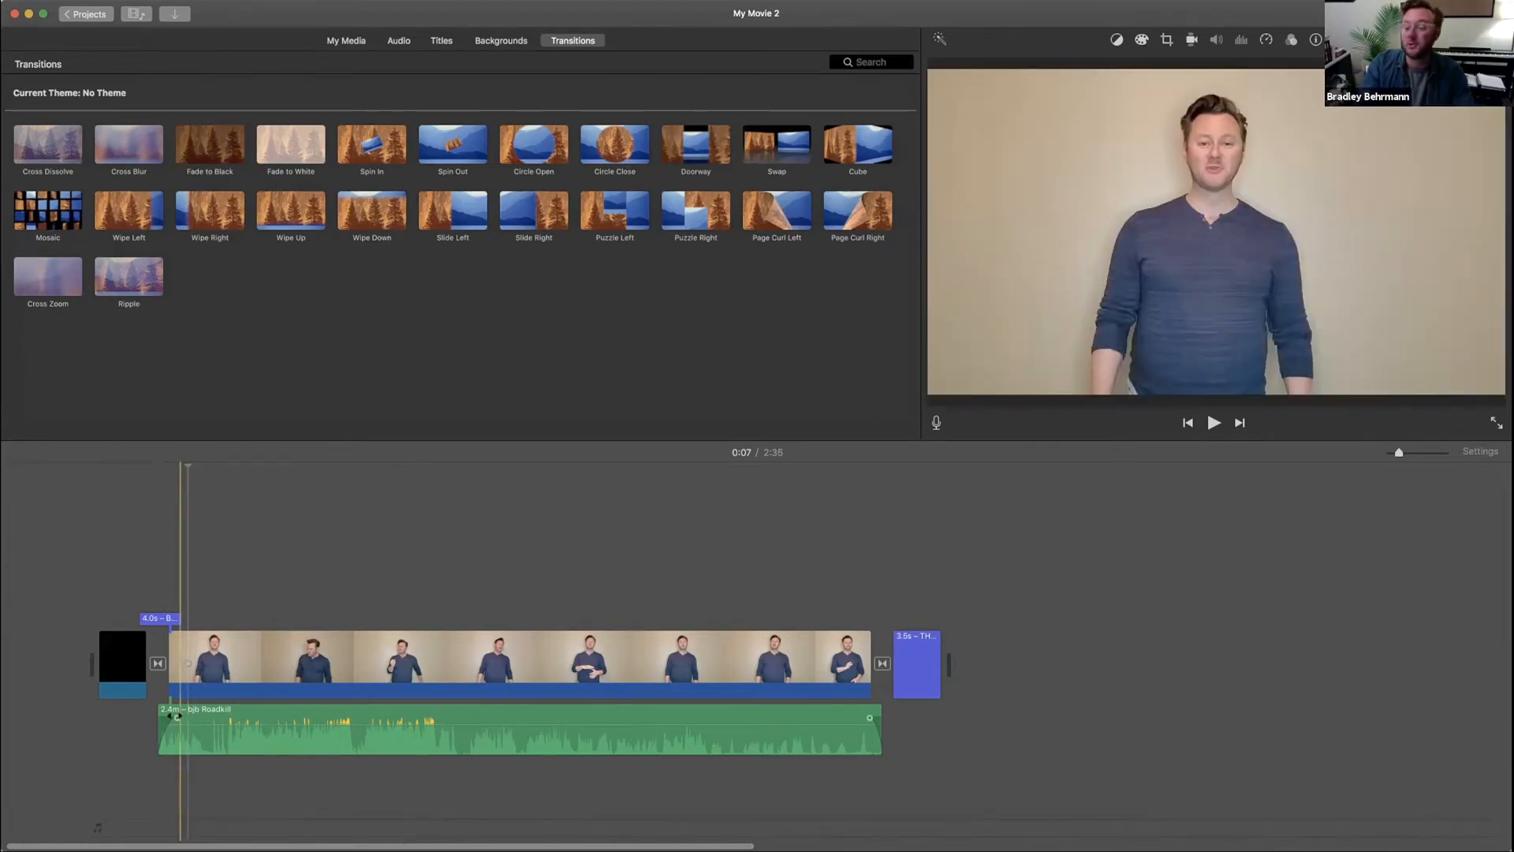
pyautogui.moveTo(176, 716); pyautogui.dragTo(168, 715)
pyautogui.click(139, 715)
pyautogui.press('space')
pyautogui.press('space')
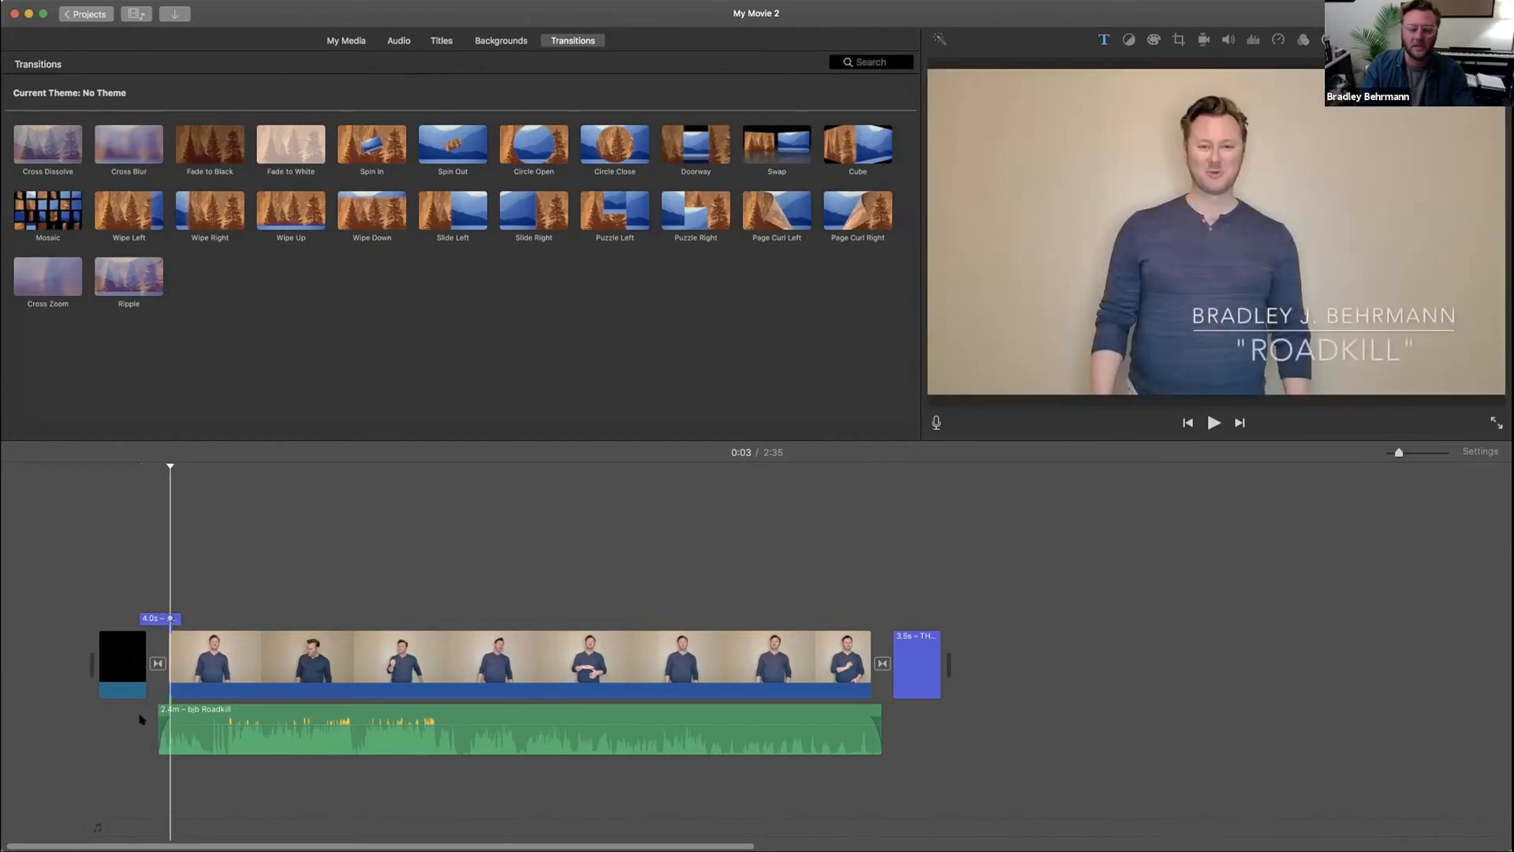
pyautogui.click(162, 652)
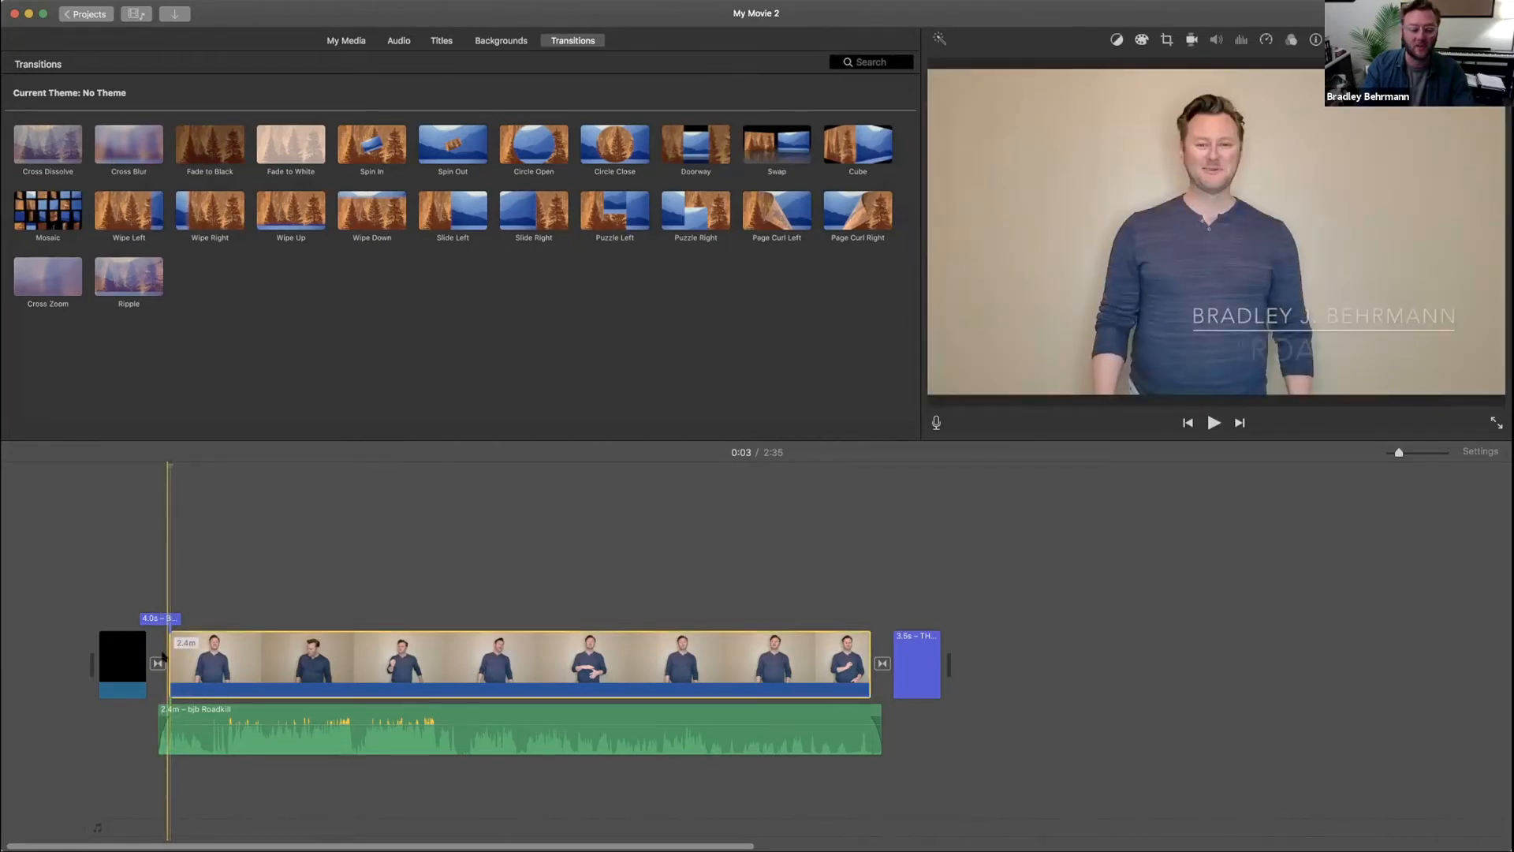
pyautogui.click(166, 647)
pyautogui.moveTo(165, 647); pyautogui.dragTo(159, 648)
pyautogui.click(124, 697)
pyautogui.press('space')
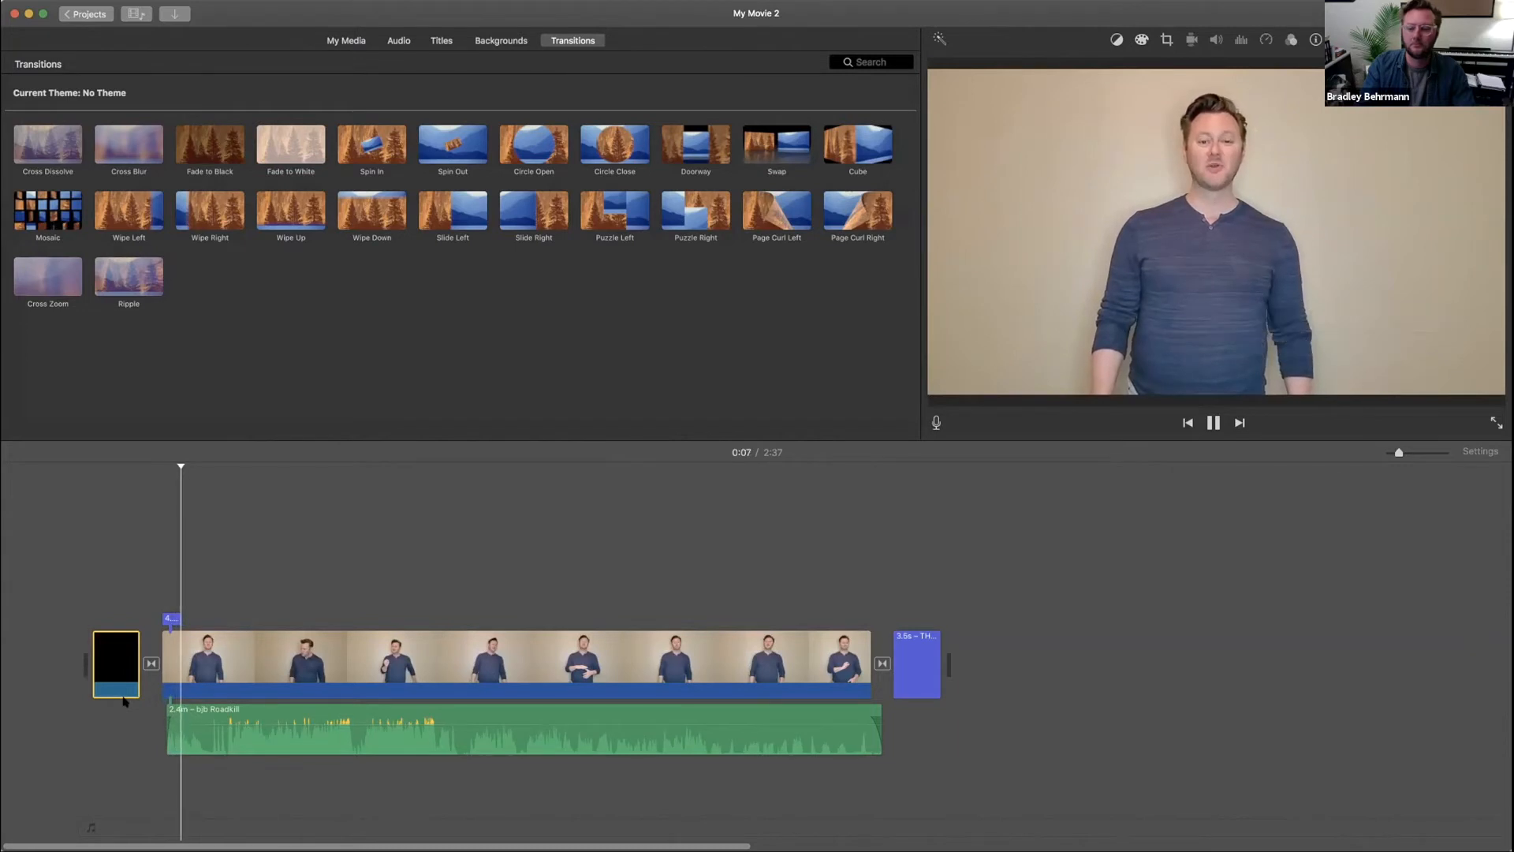
pyautogui.press('space')
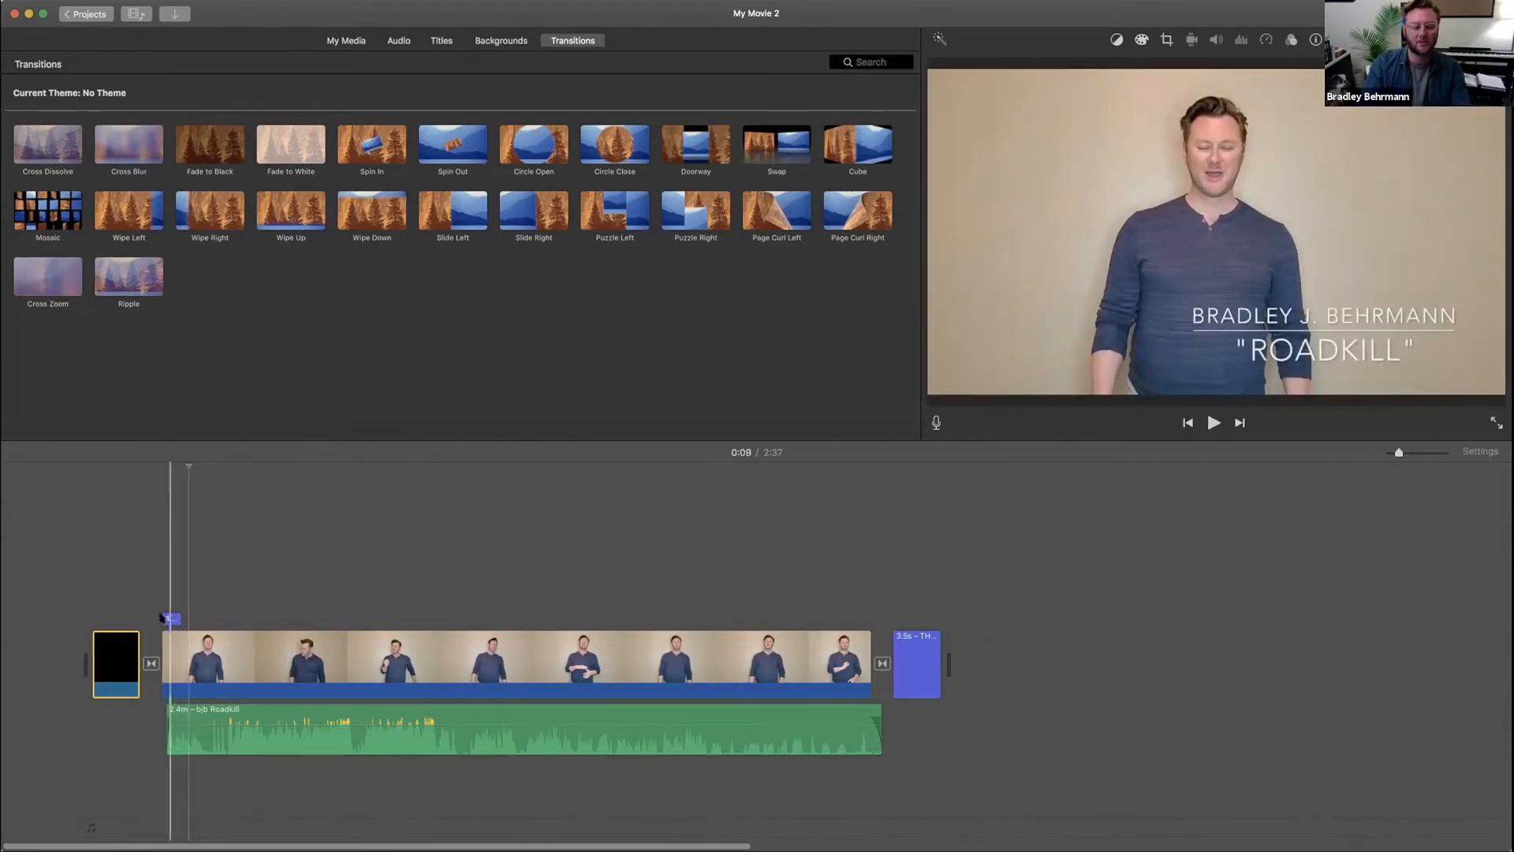
pyautogui.click(133, 619)
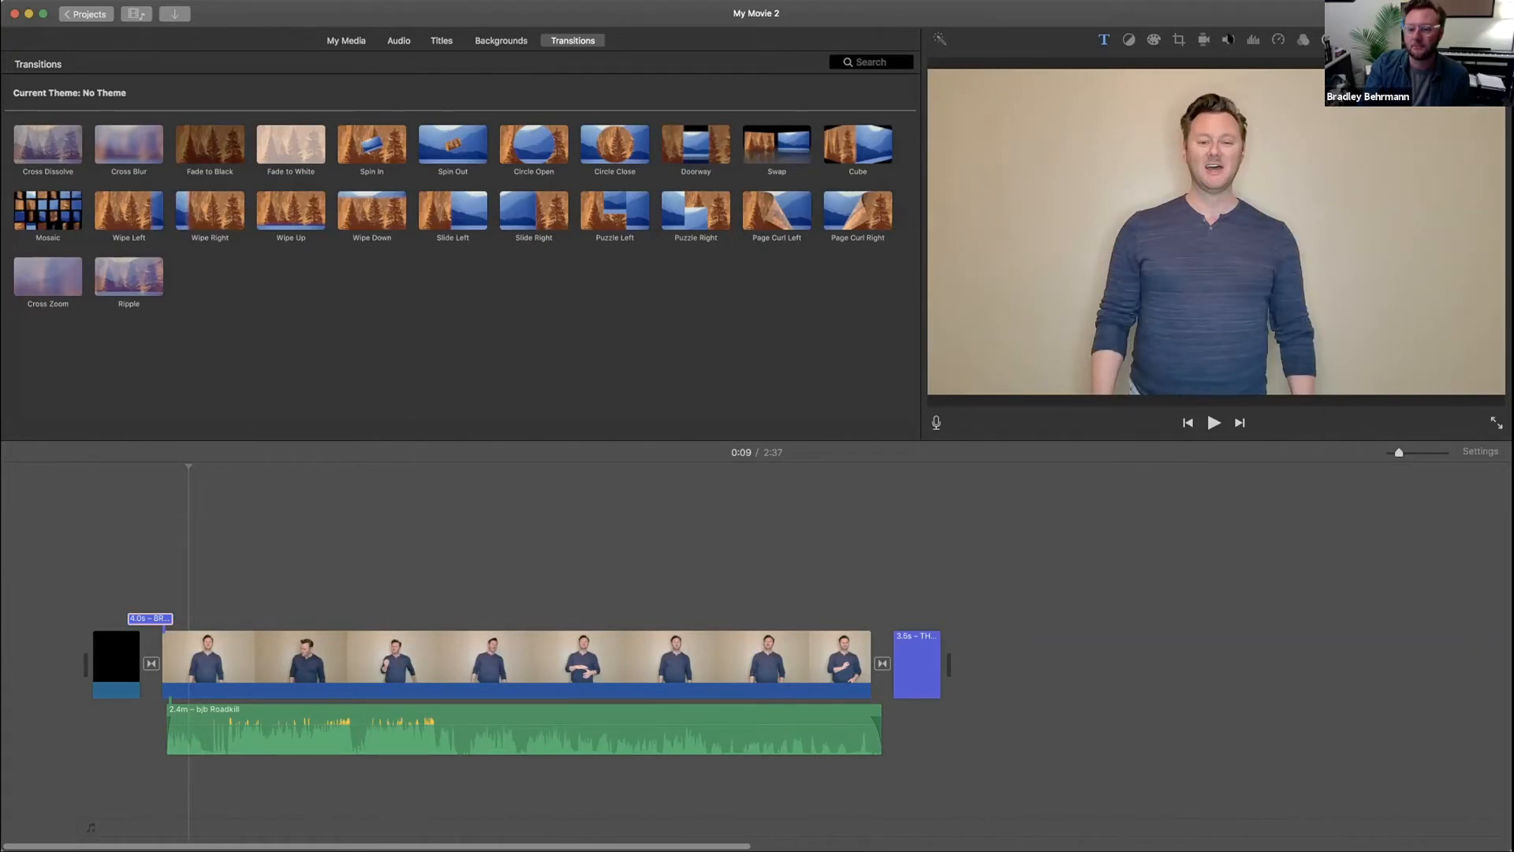
pyautogui.click(641, 719)
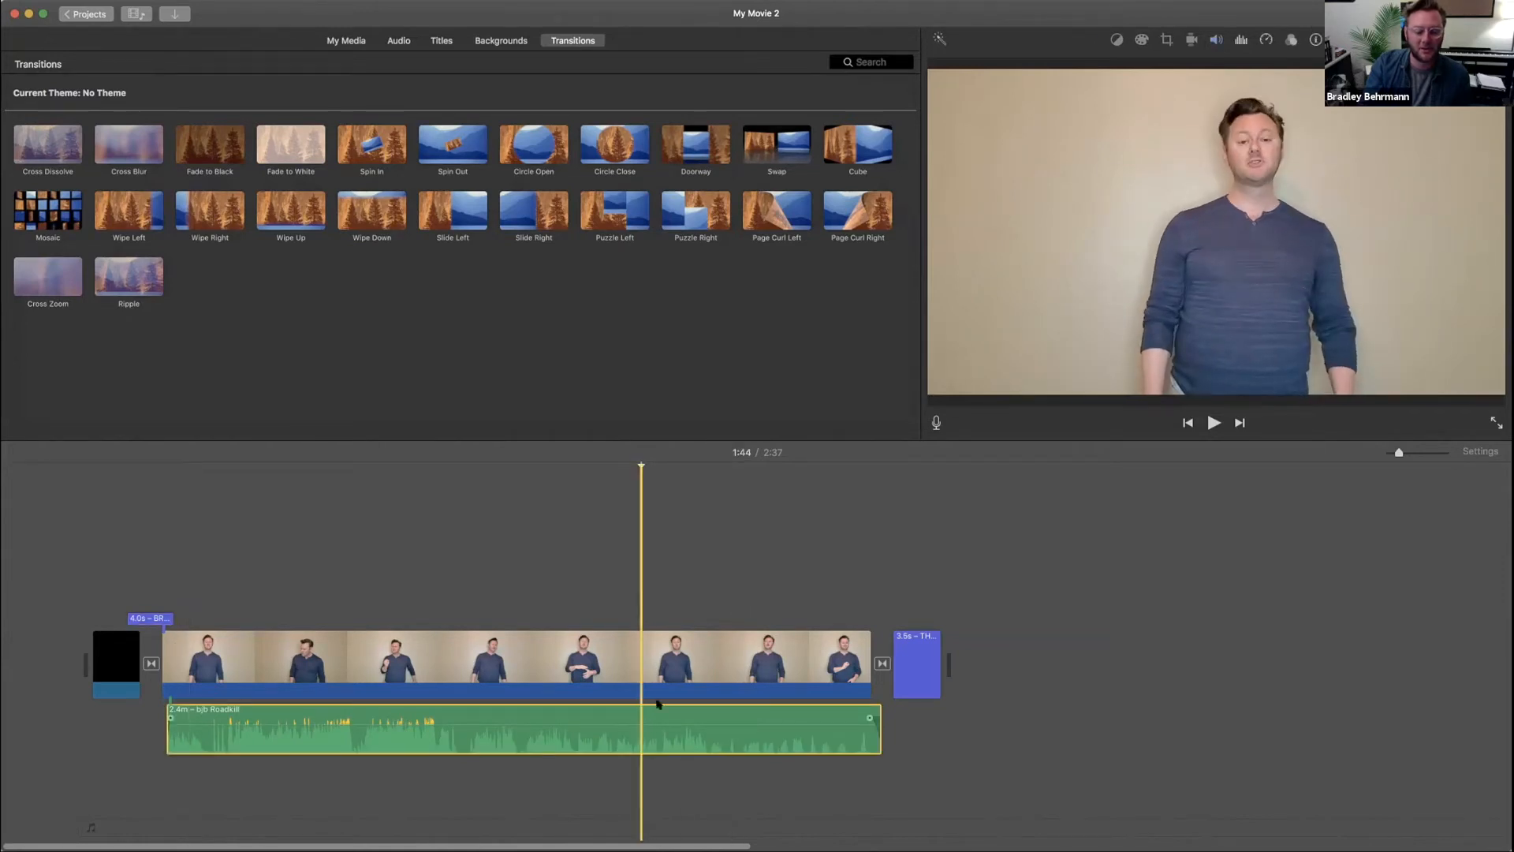
# - Set the Roadkill audio clip's volume to about 114% and show its noise reduction settings
pyautogui.click(1216, 40)
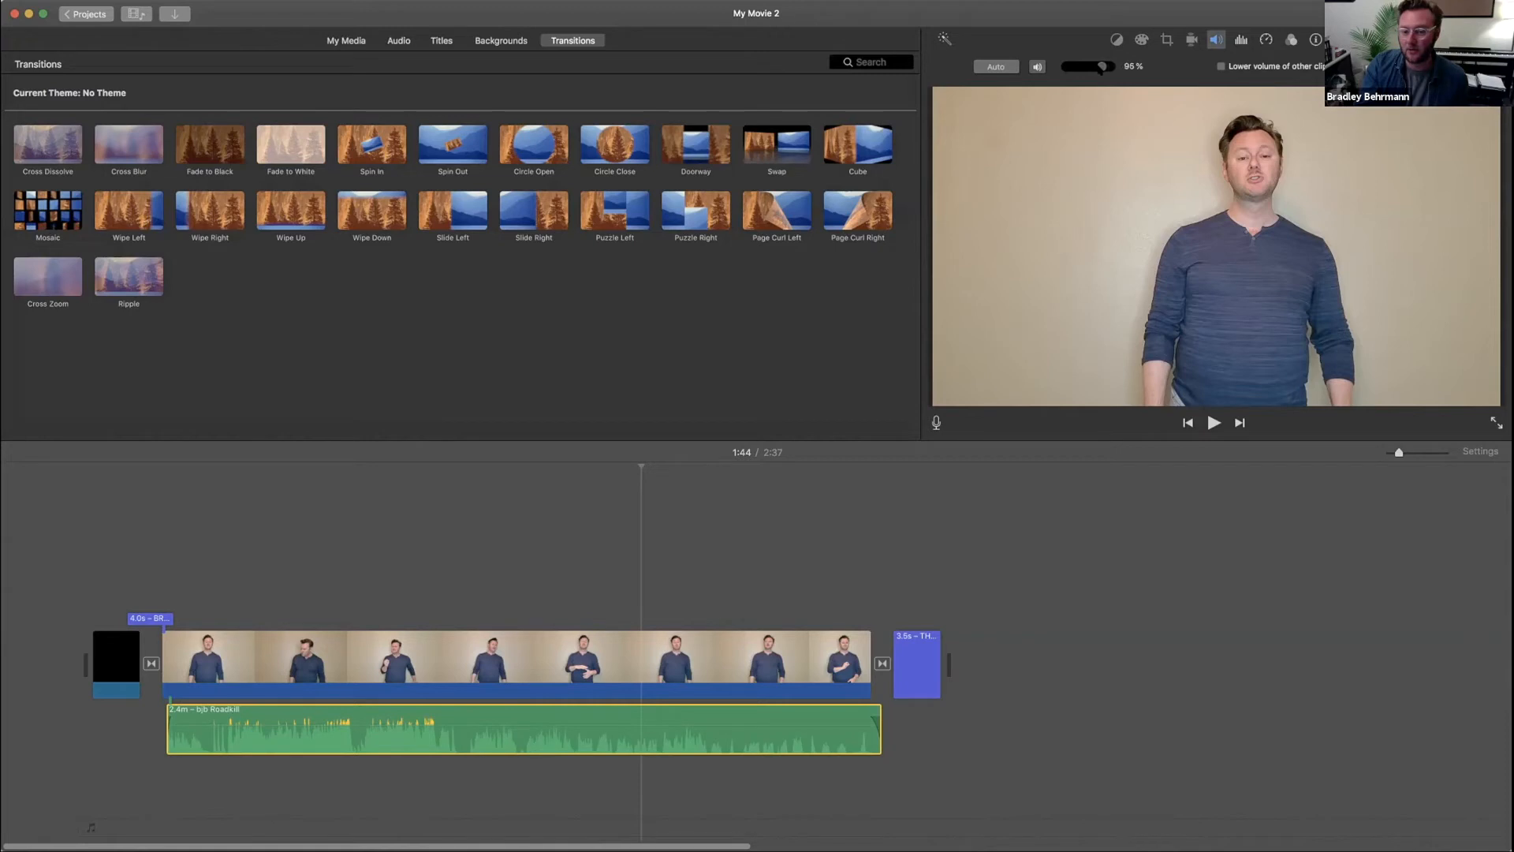
pyautogui.moveTo(1101, 68)
pyautogui.mouseDown()
pyautogui.moveTo(1080, 68)
pyautogui.moveTo(1103, 67)
pyautogui.mouseUp()
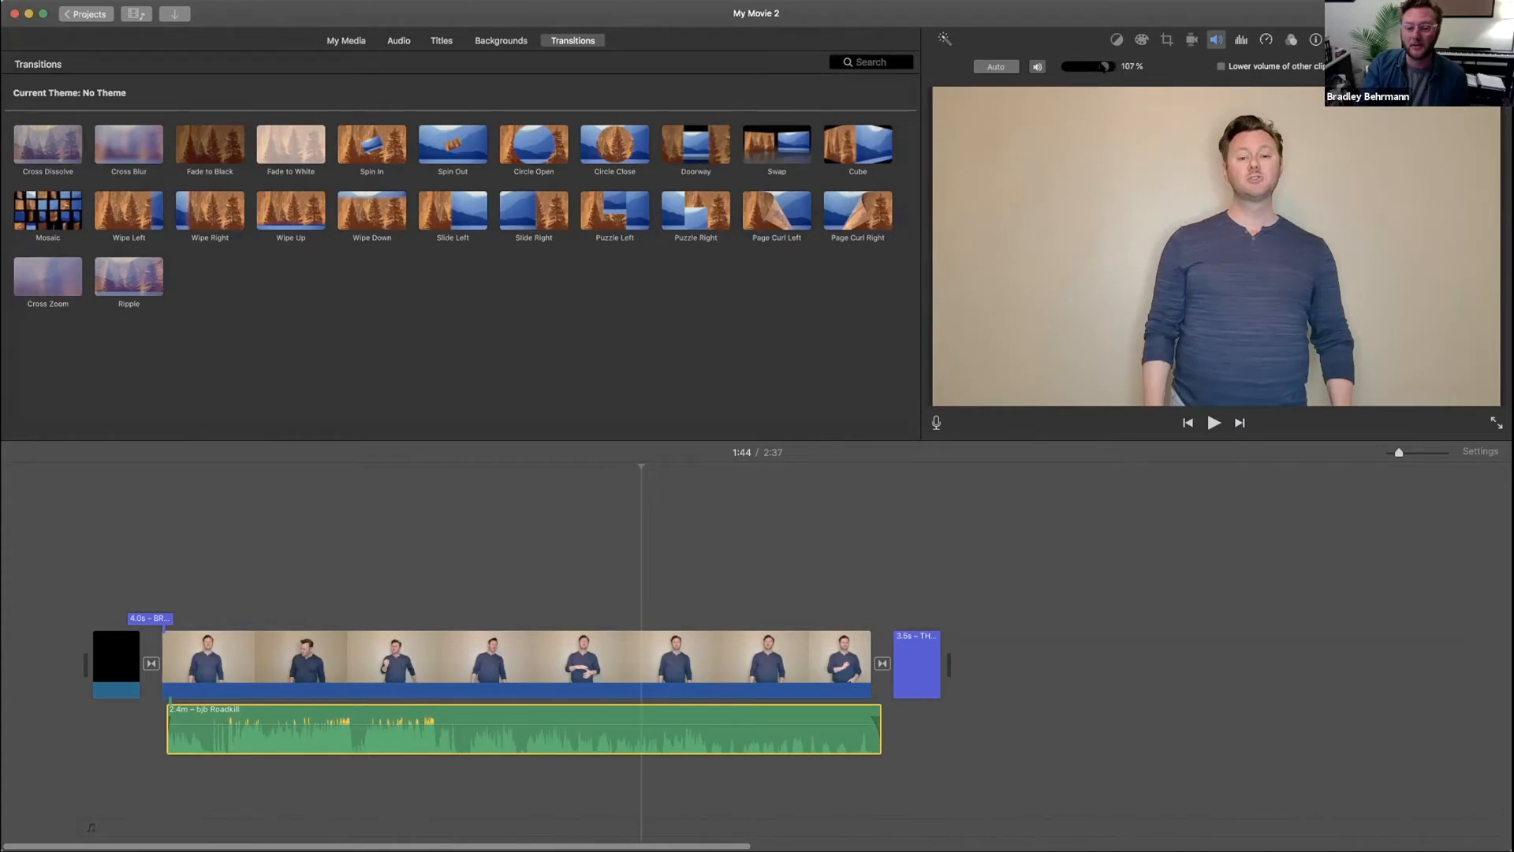
pyautogui.moveTo(1104, 66); pyautogui.dragTo(1106, 67)
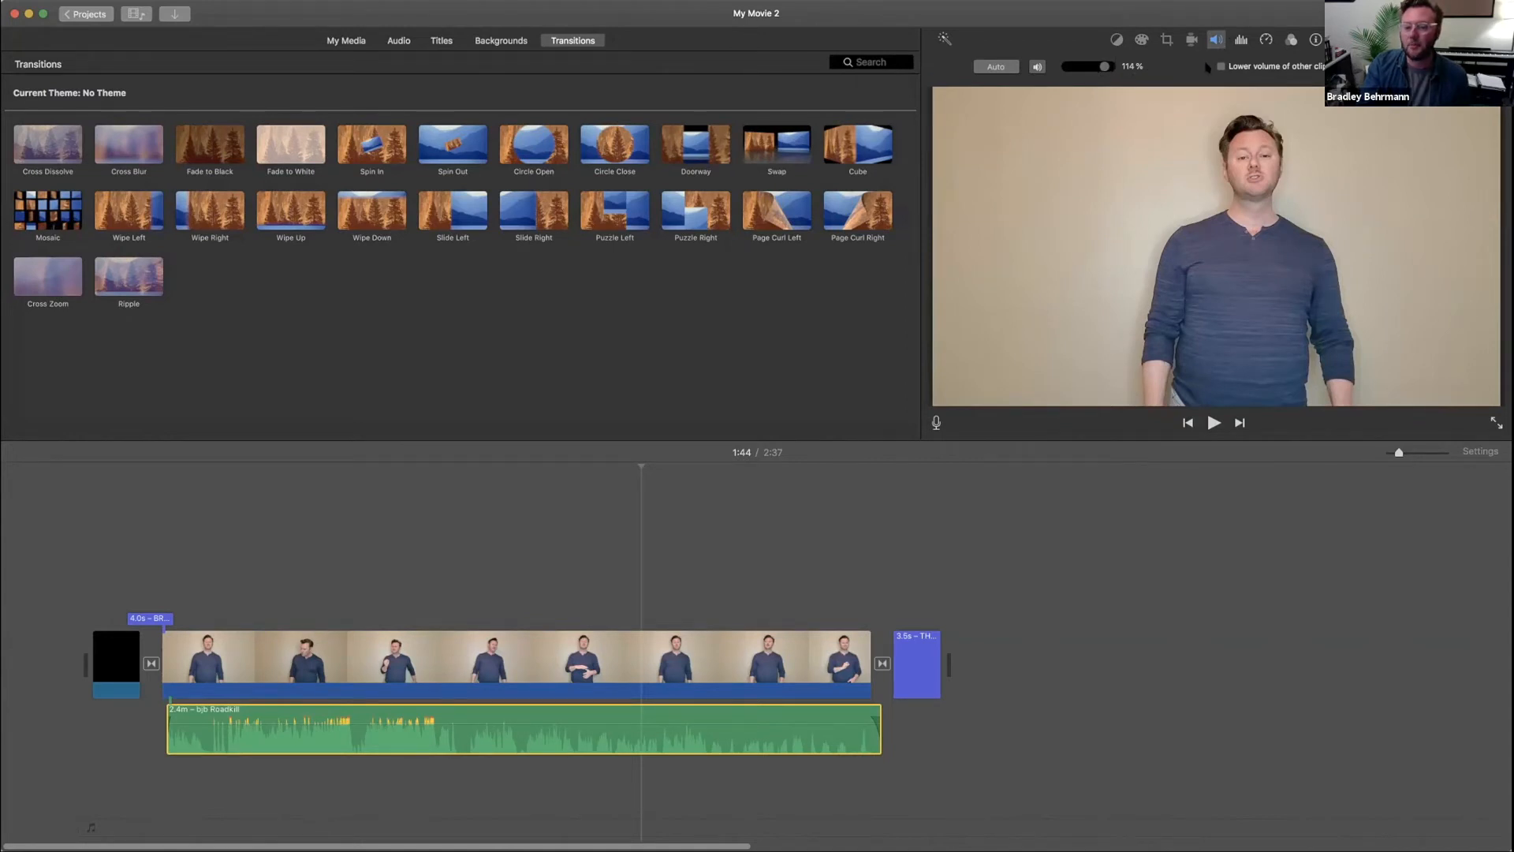
pyautogui.click(1241, 40)
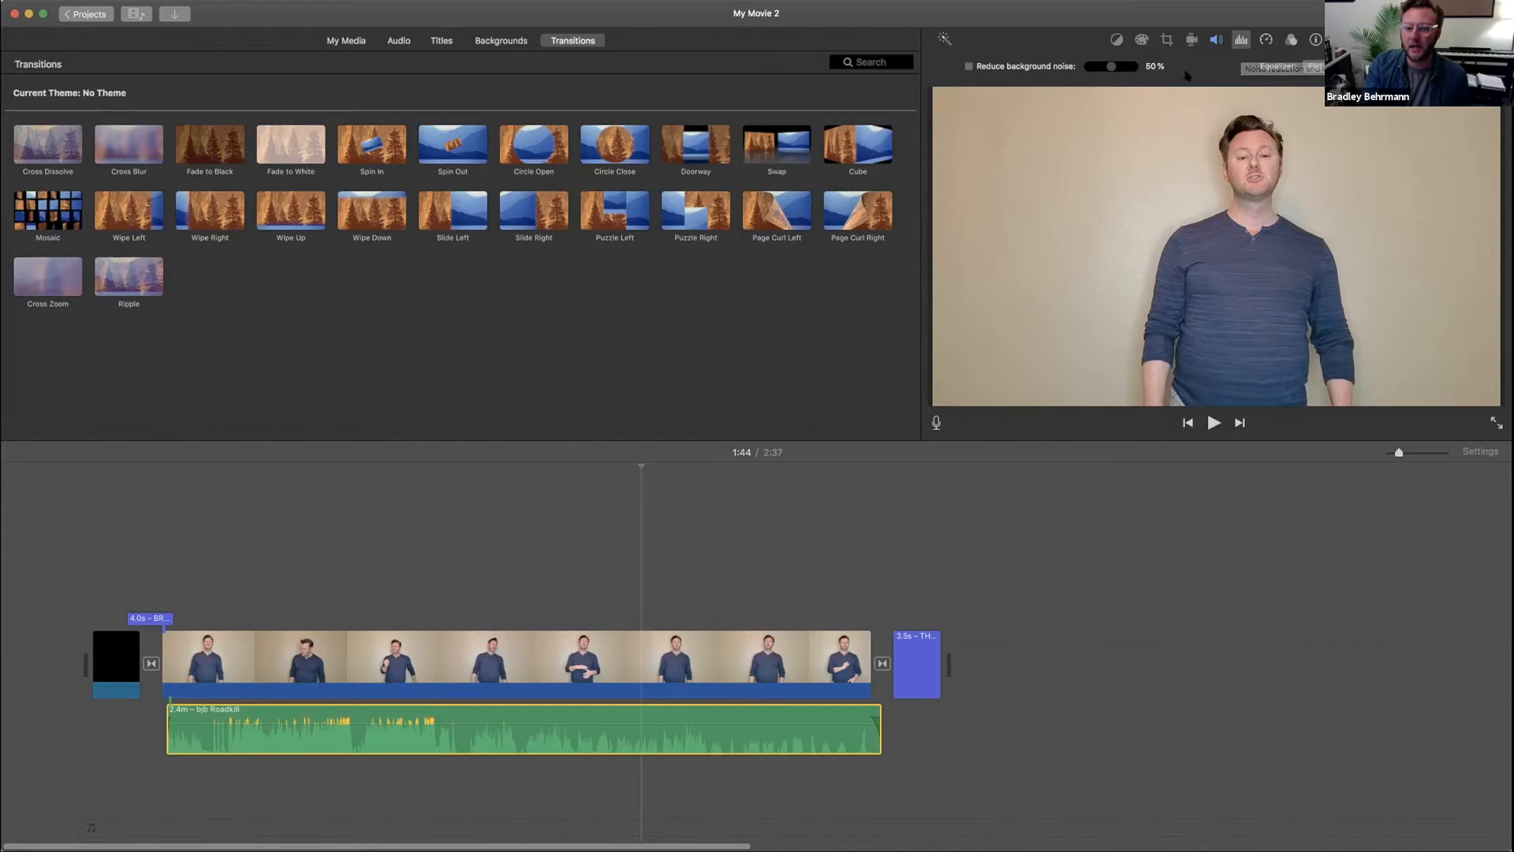
# - Enable background noise reduction at 69% and preview playback from the transition after the title
pyautogui.click(969, 66)
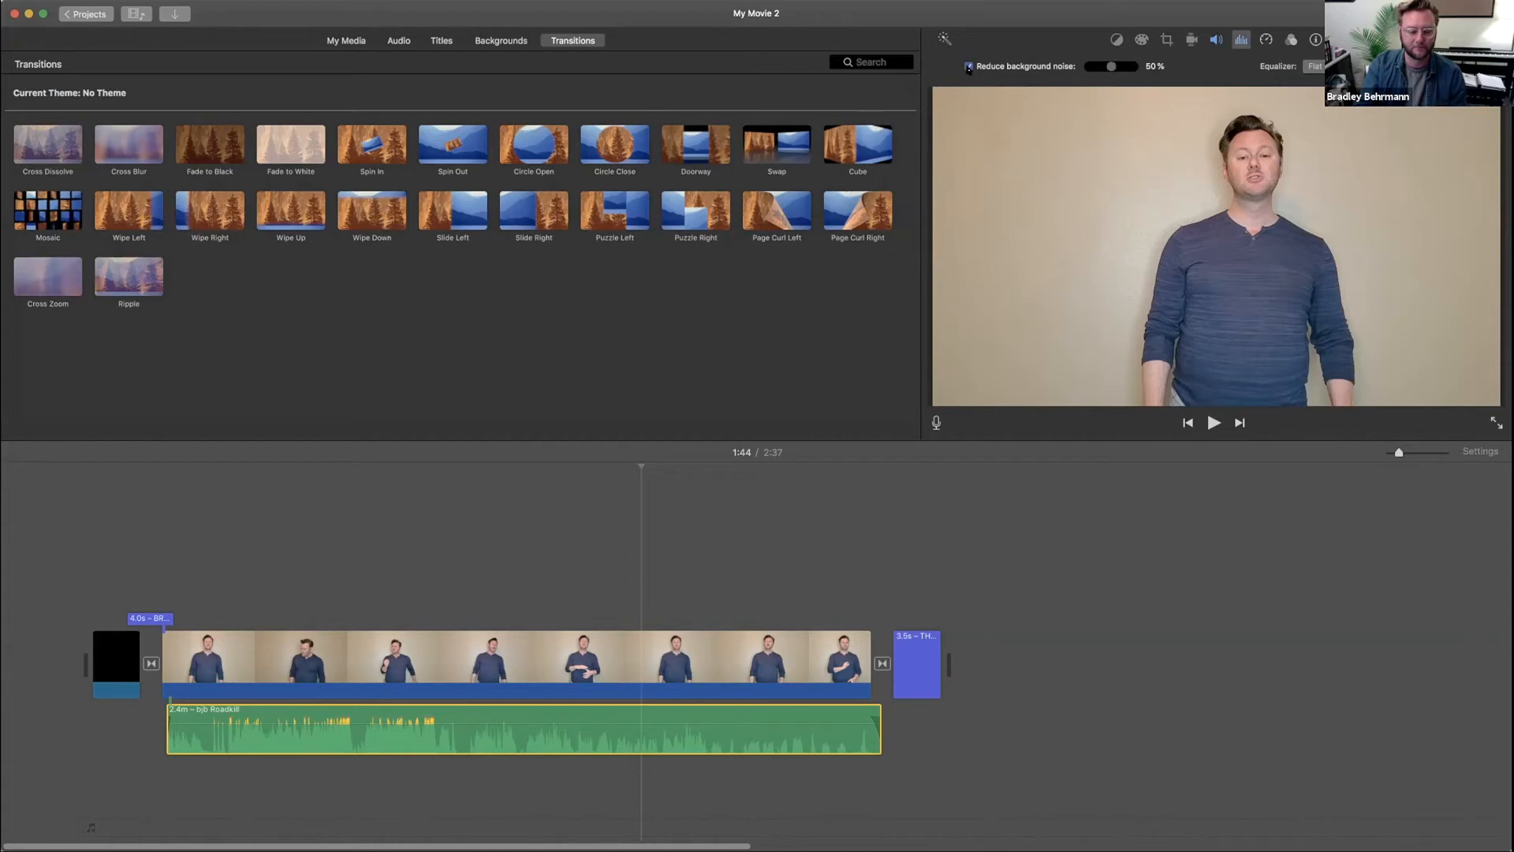
pyautogui.moveTo(1106, 70); pyautogui.dragTo(1111, 69)
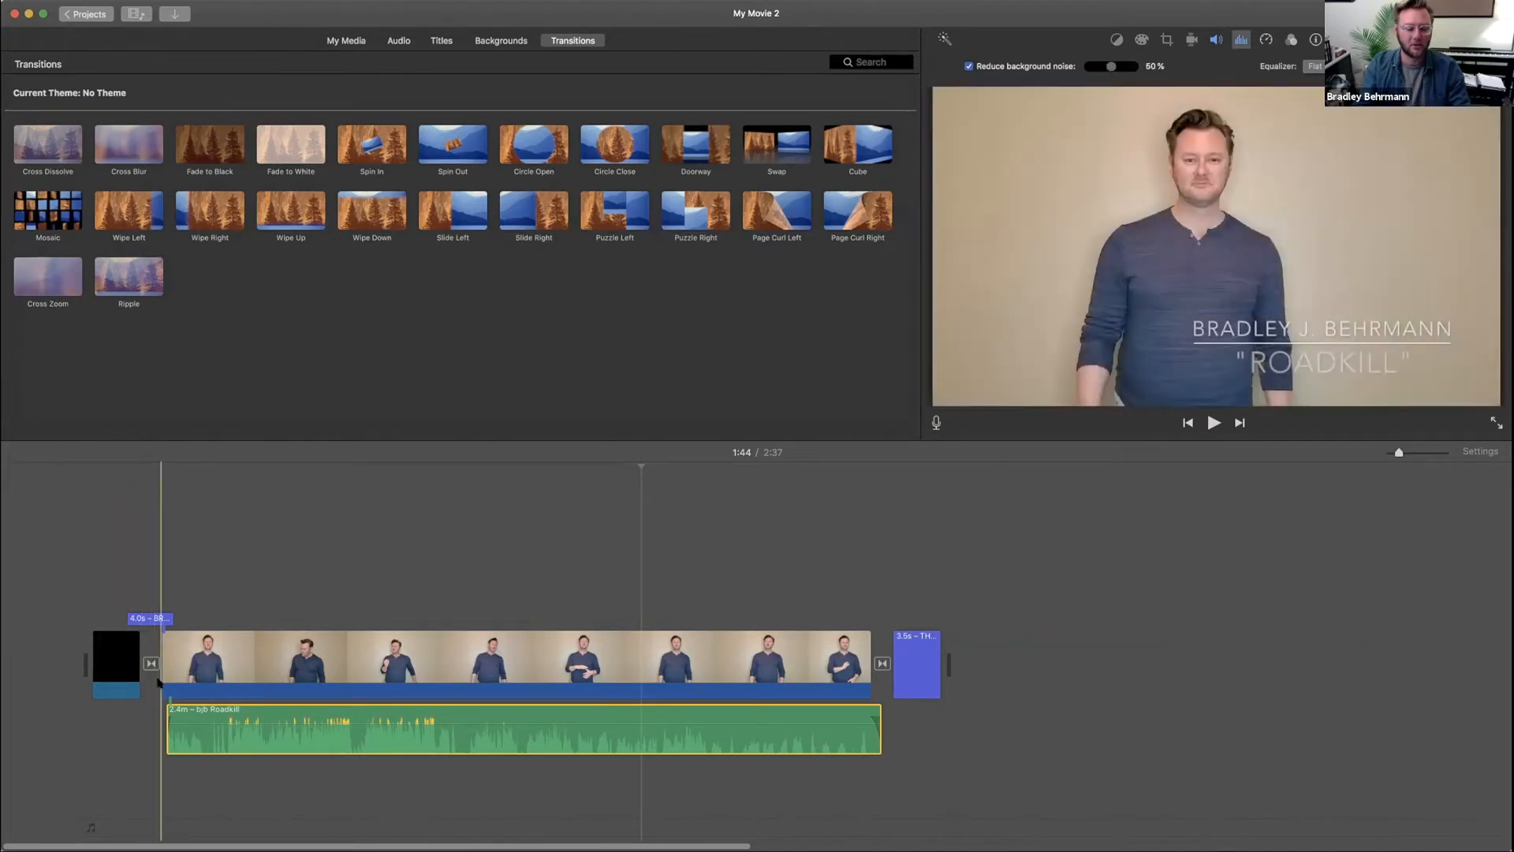
pyautogui.click(155, 670)
pyautogui.press('space')
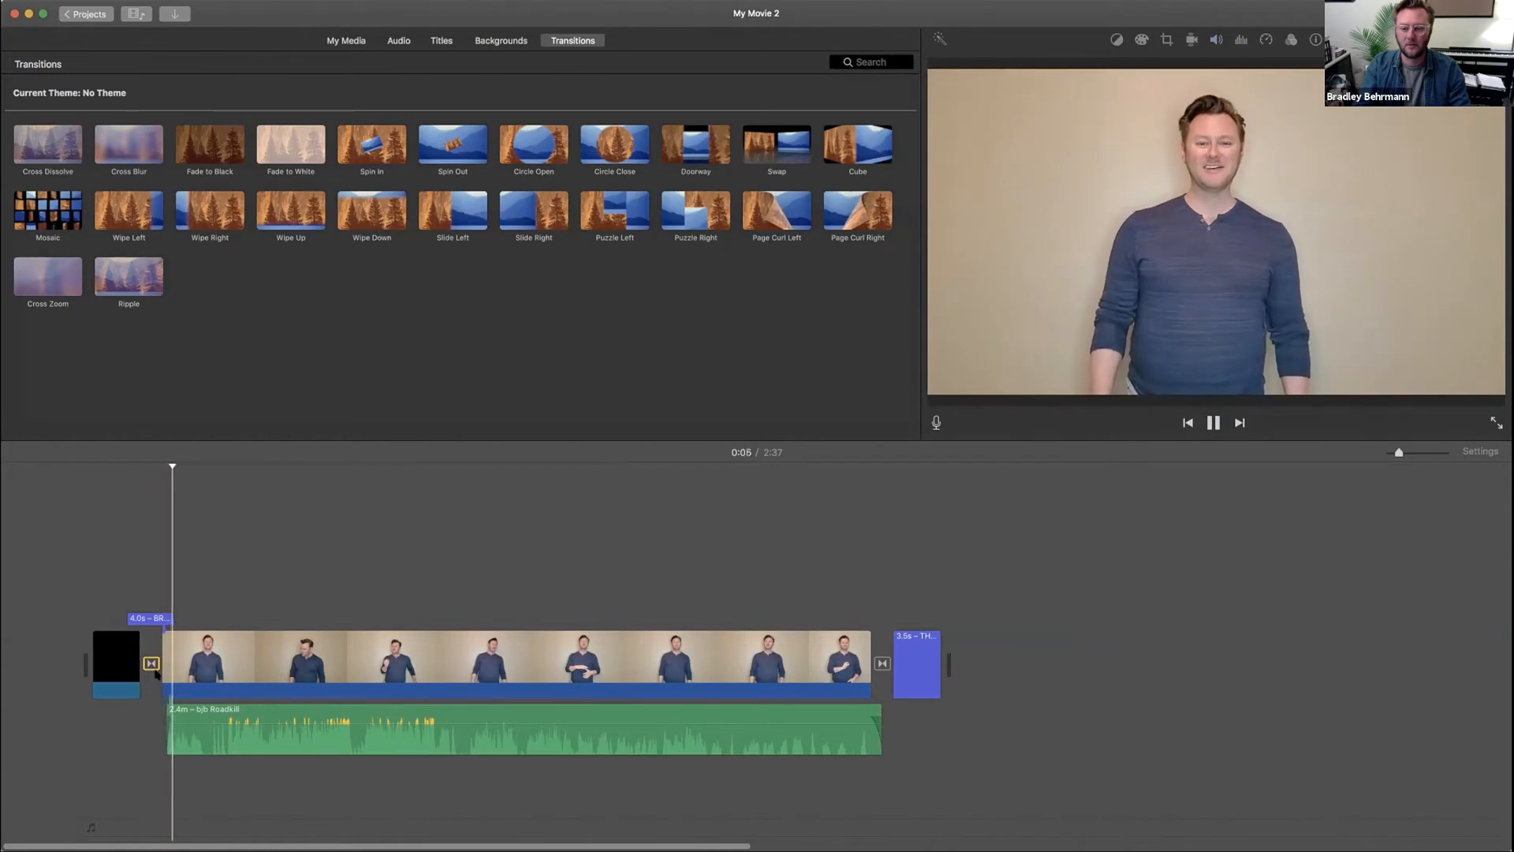
pyautogui.press('space')
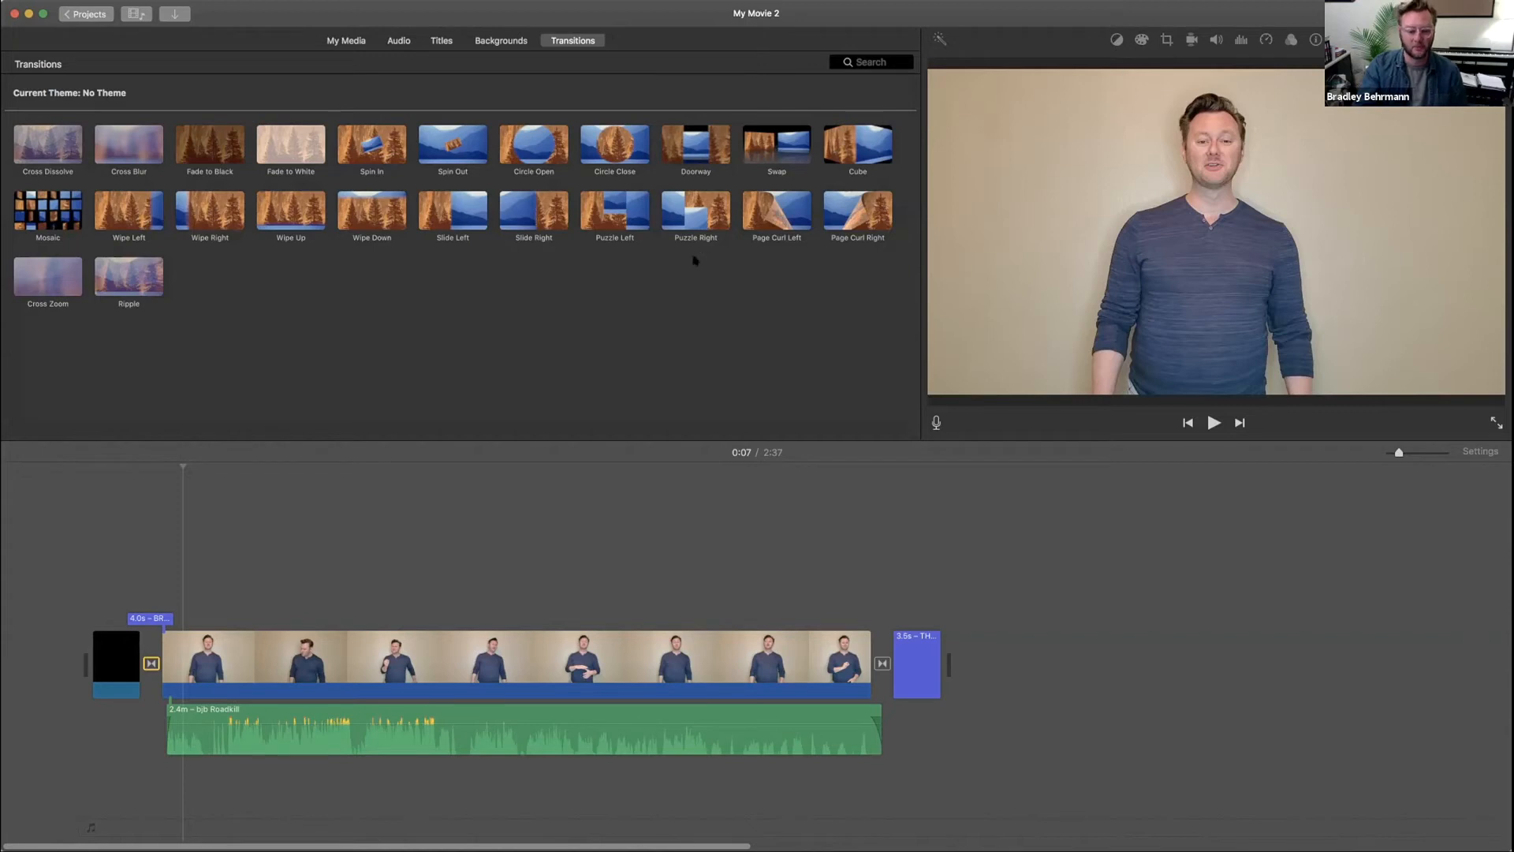
pyautogui.click(475, 669)
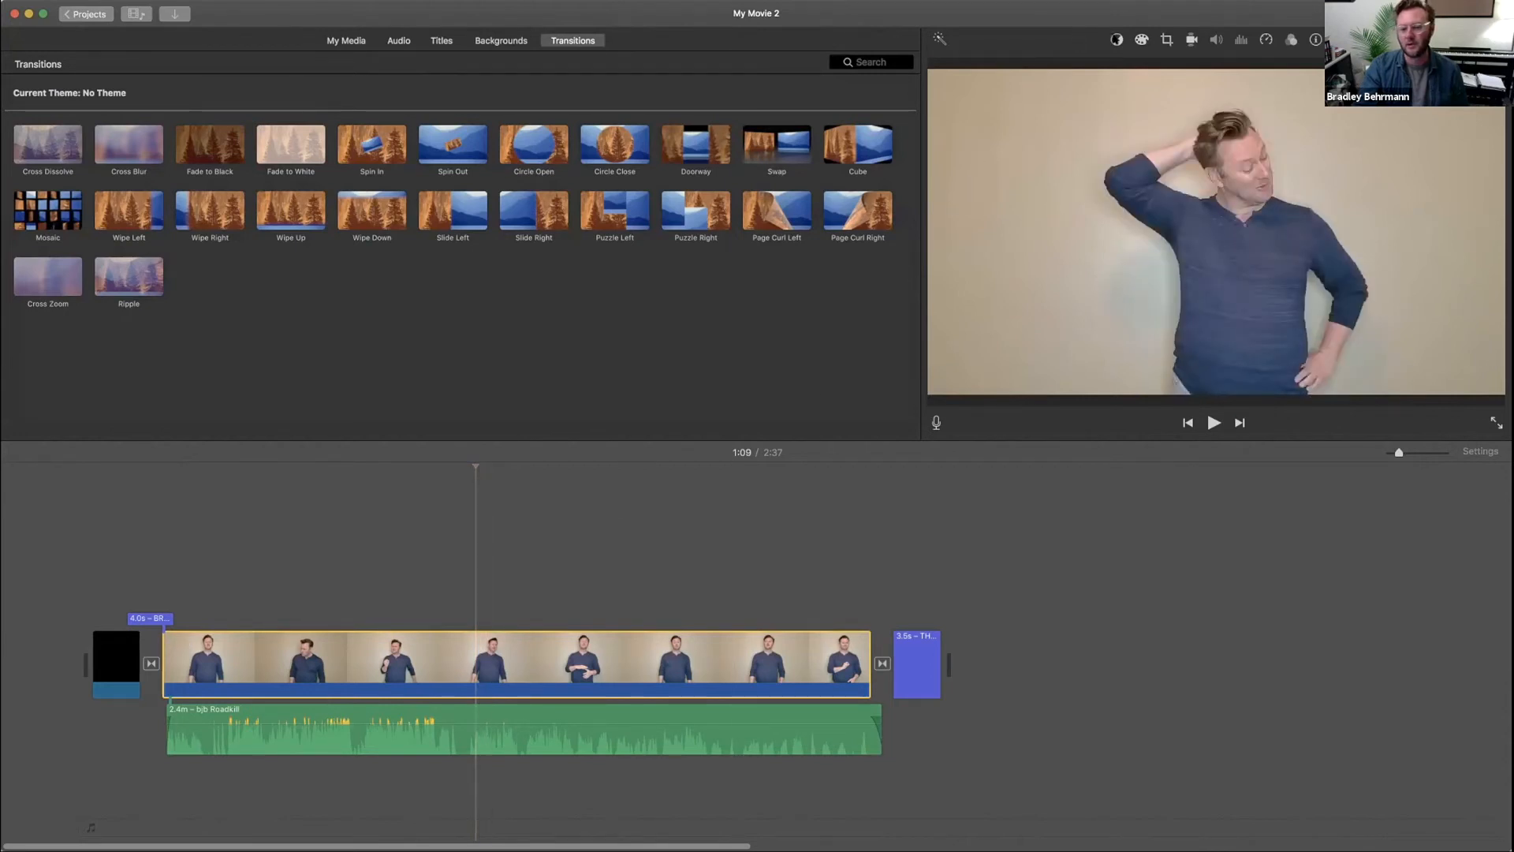
# - Show the Color Balance options for the presenter video clip
pyautogui.click(1117, 39)
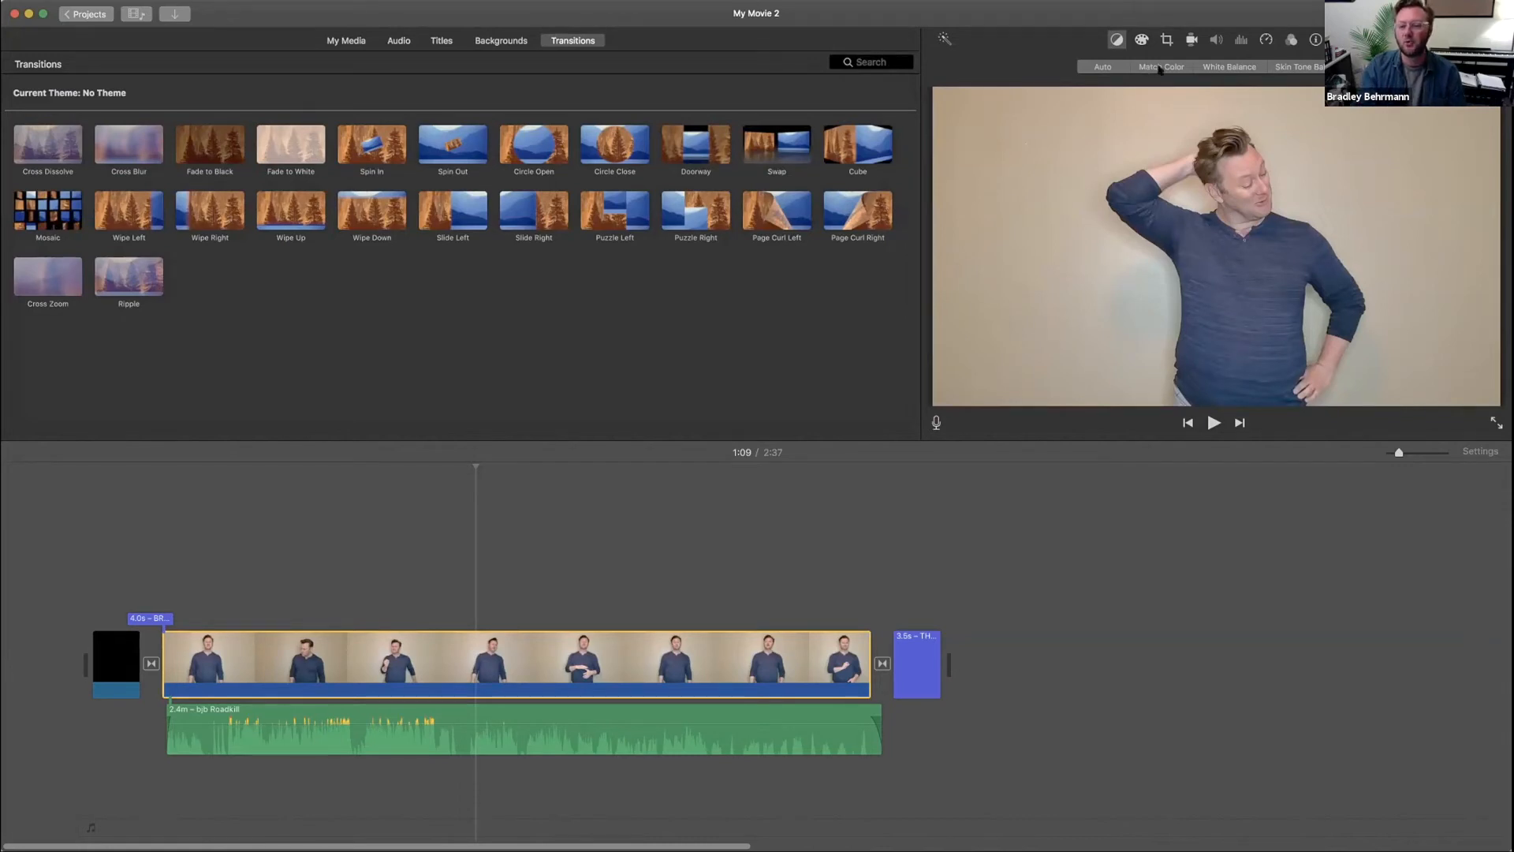
# - Try Match Color, then settle on White Balance for the presenter clip before showing Color Correction
pyautogui.click(1160, 69)
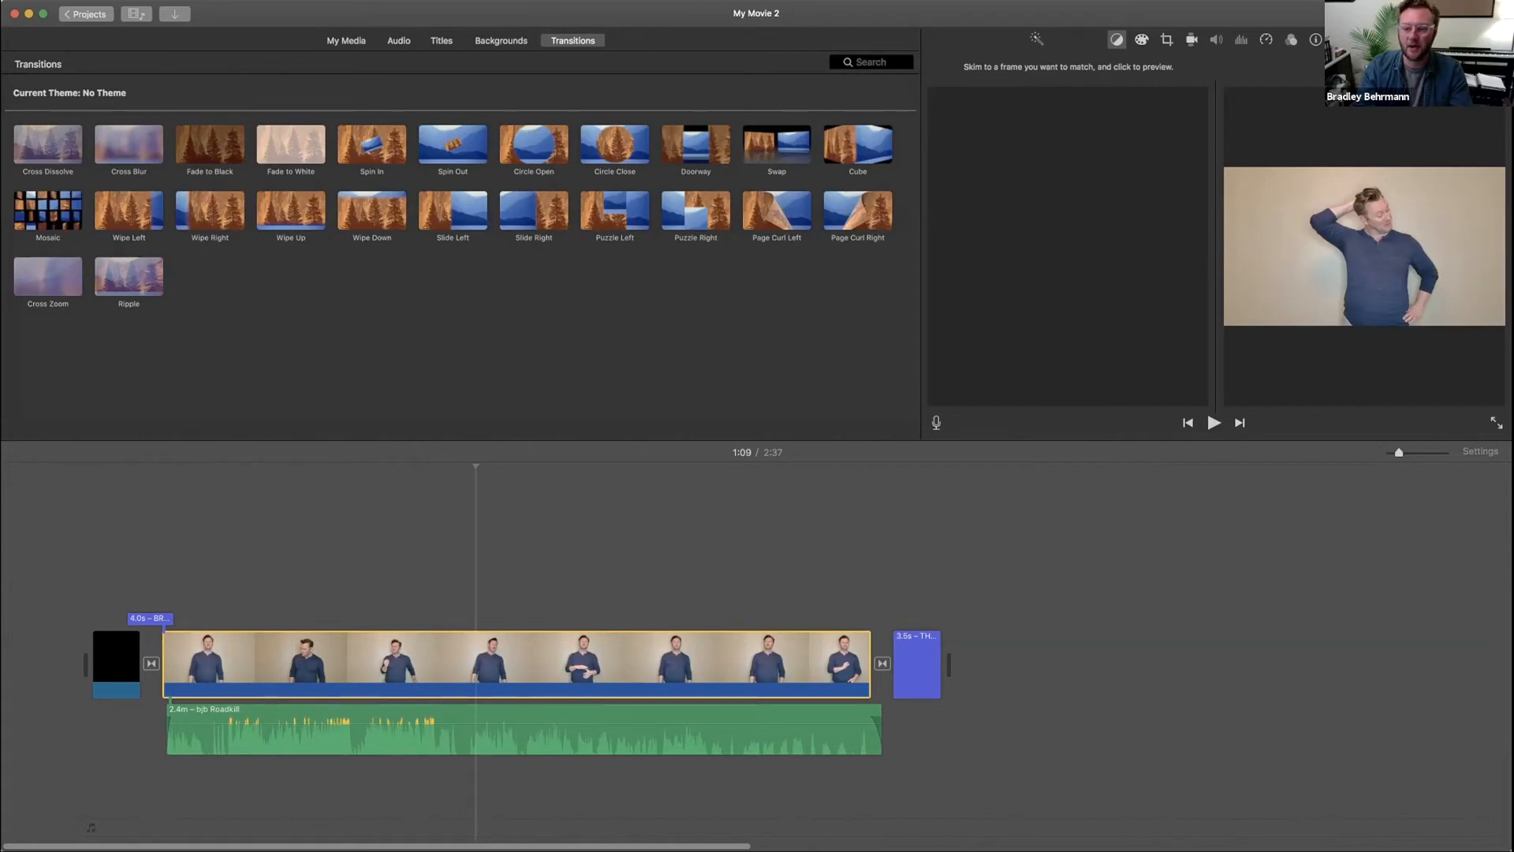
pyautogui.click(1469, 67)
pyautogui.click(1235, 70)
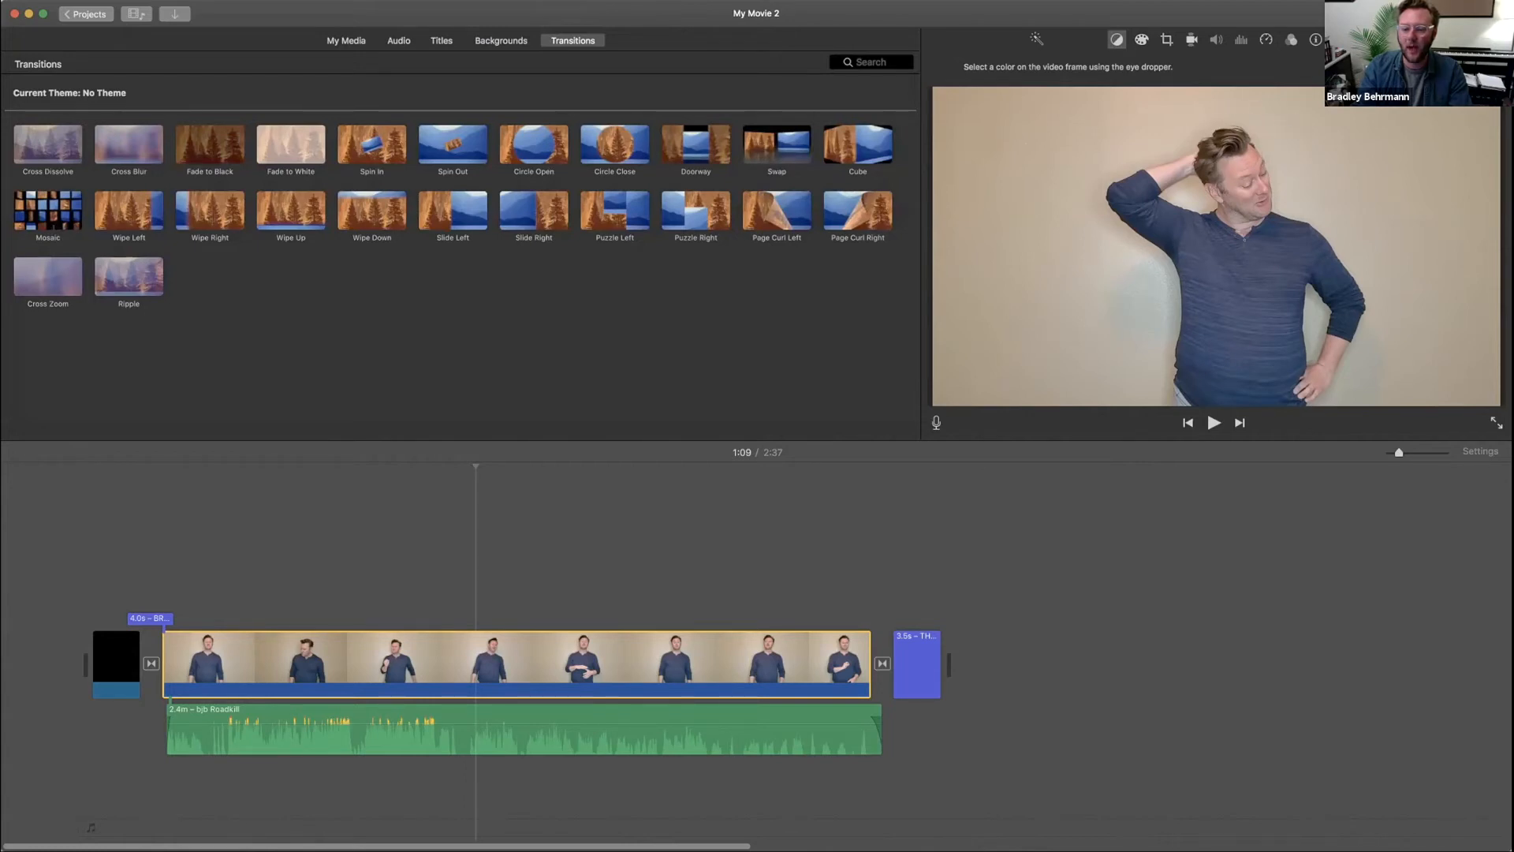
pyautogui.click(1450, 67)
pyautogui.click(1302, 67)
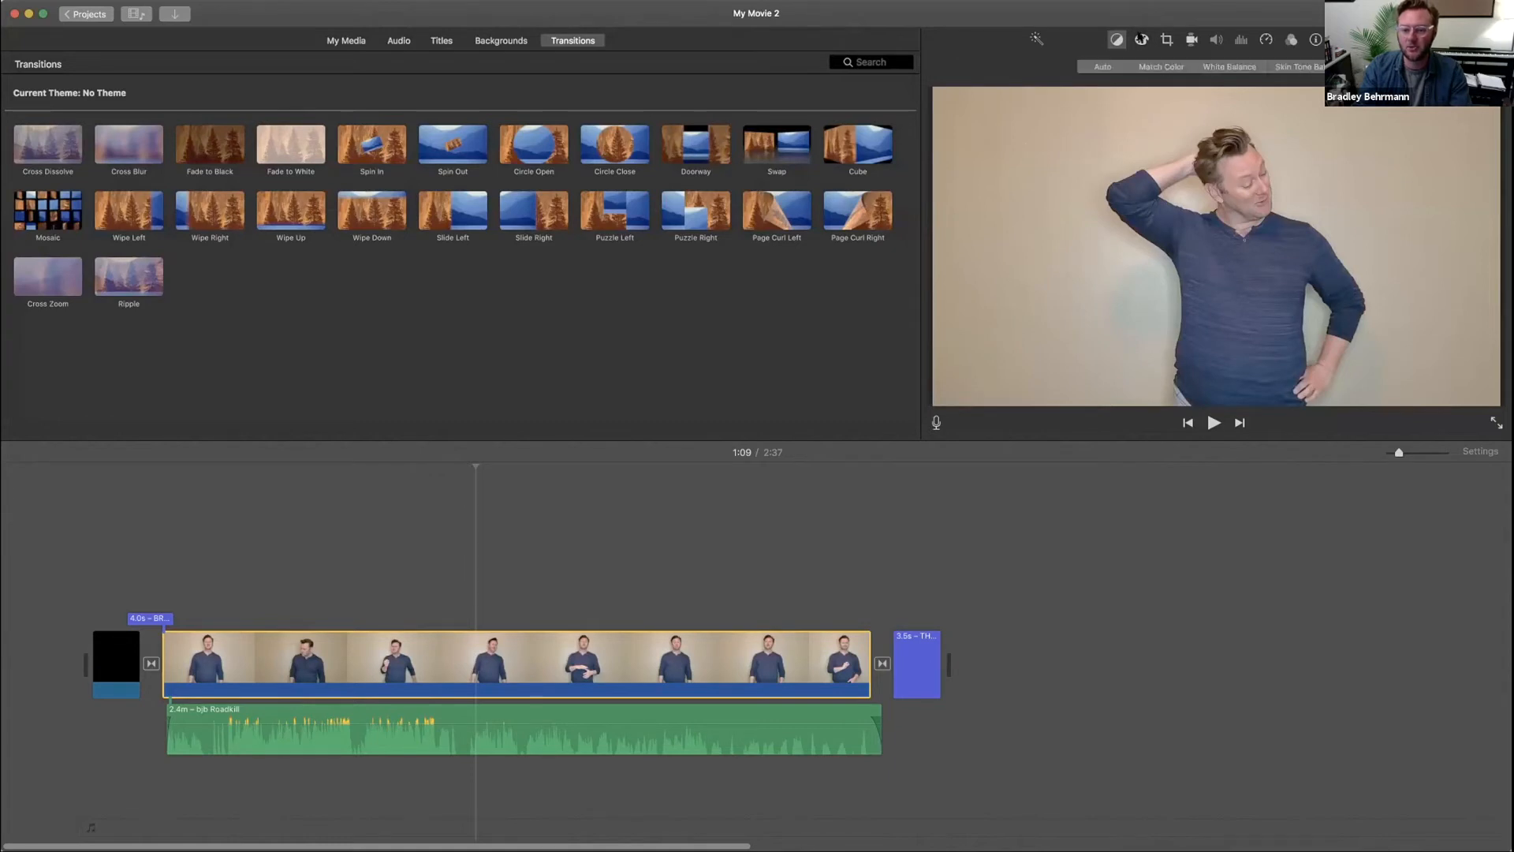
pyautogui.click(1142, 40)
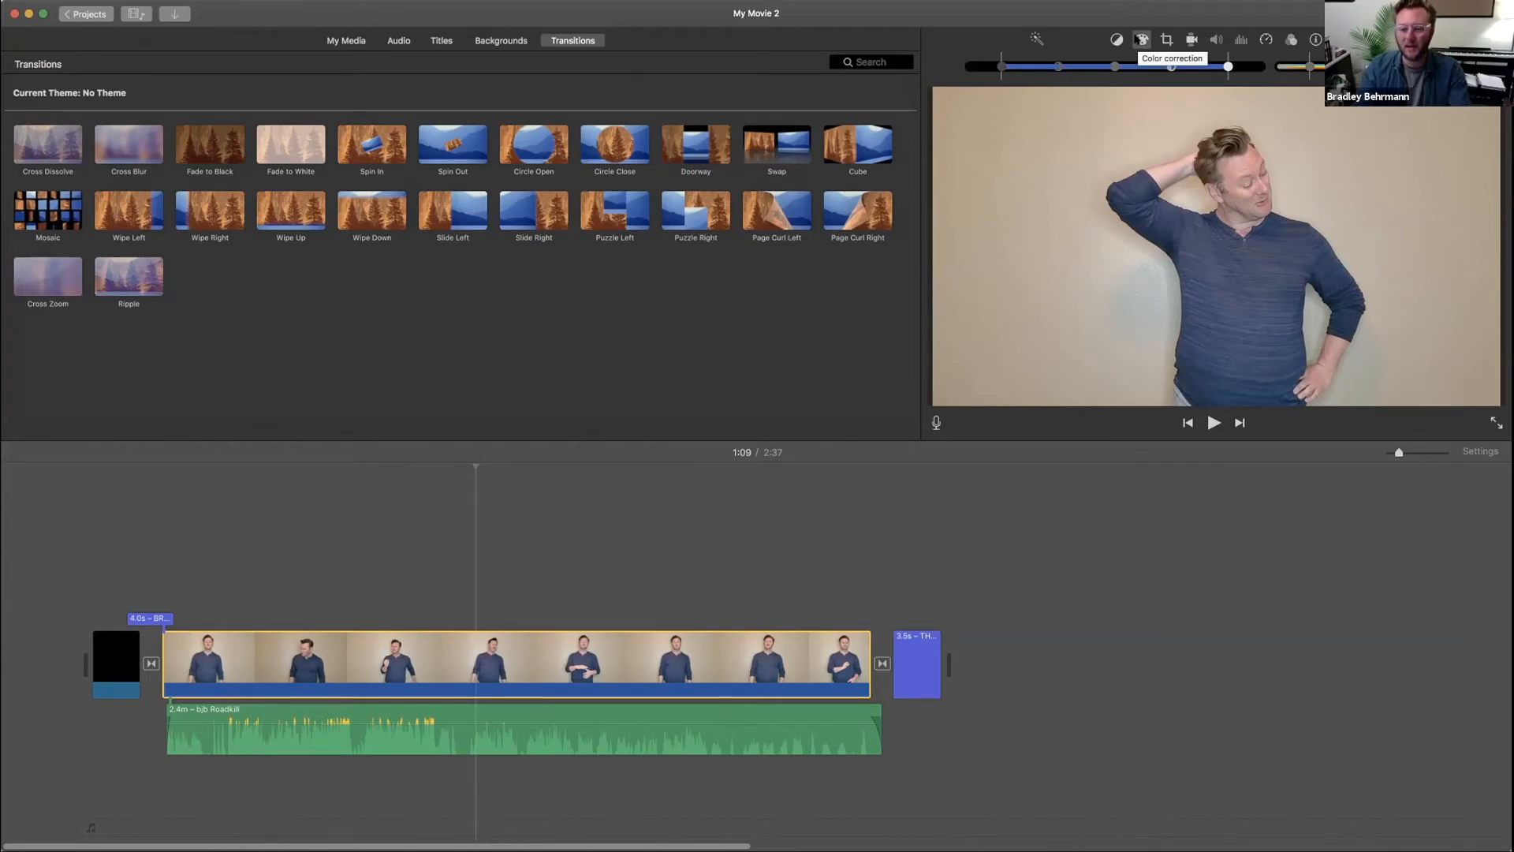
# - In colour correction, shift the clip's colour warmth and saturation back and forth, ending warmer
pyautogui.click(1141, 39)
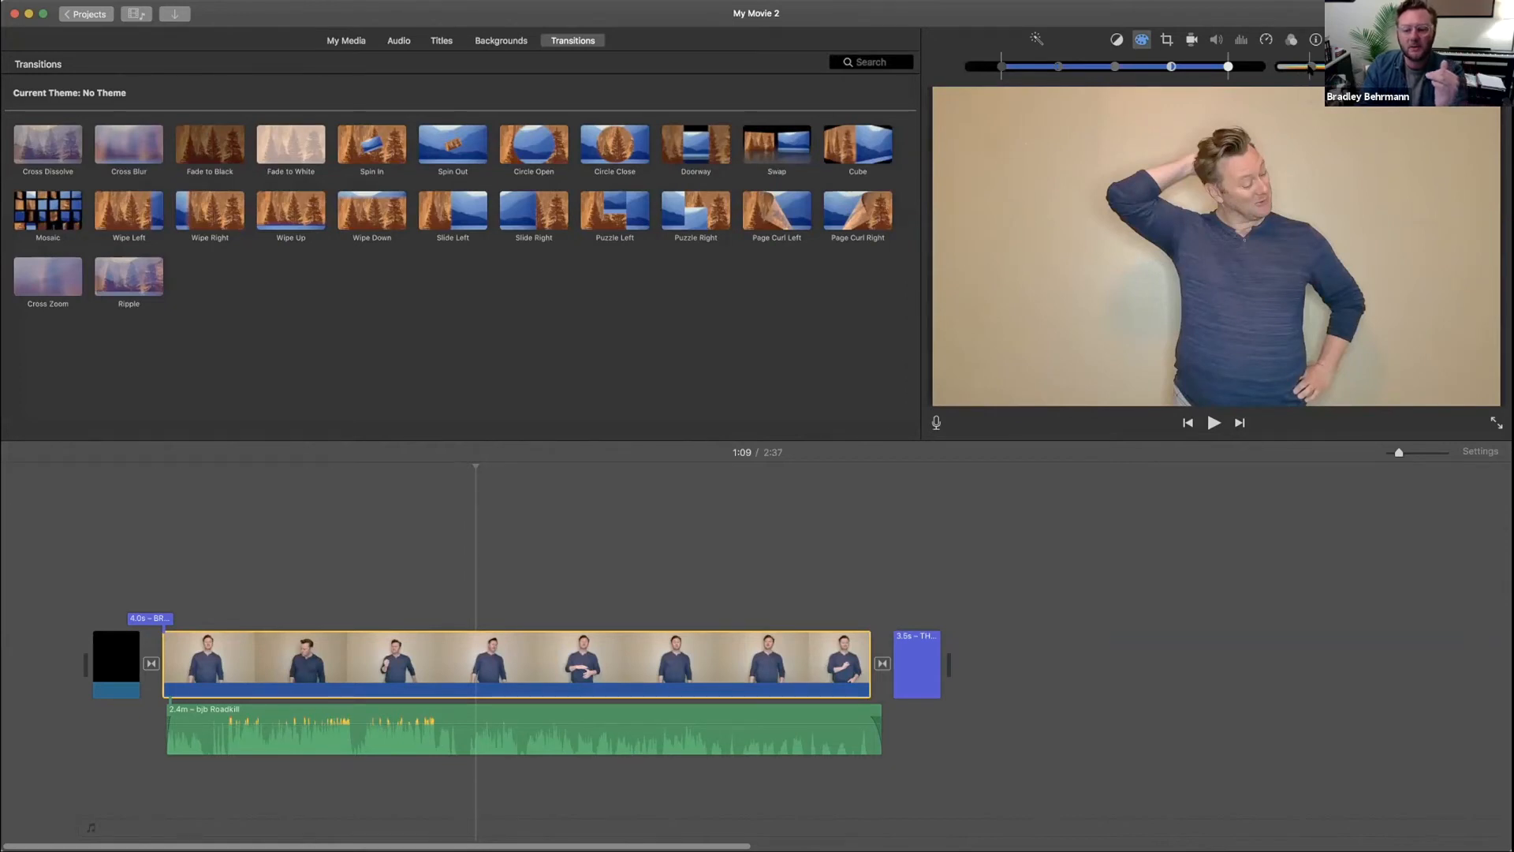
pyautogui.moveTo(1311, 68); pyautogui.dragTo(1327, 68)
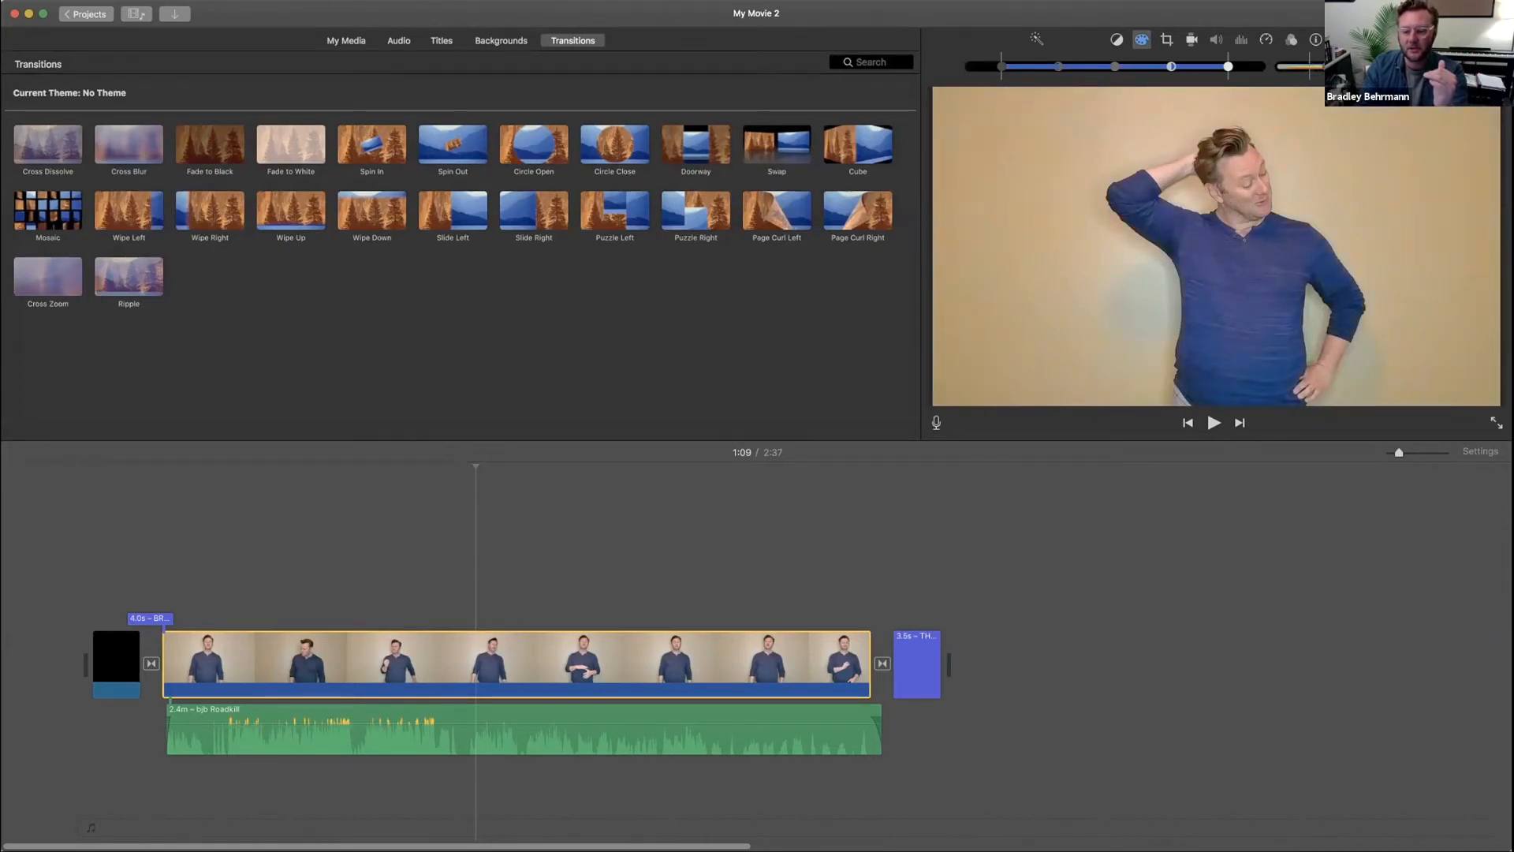
pyautogui.moveTo(1327, 68); pyautogui.dragTo(1281, 68)
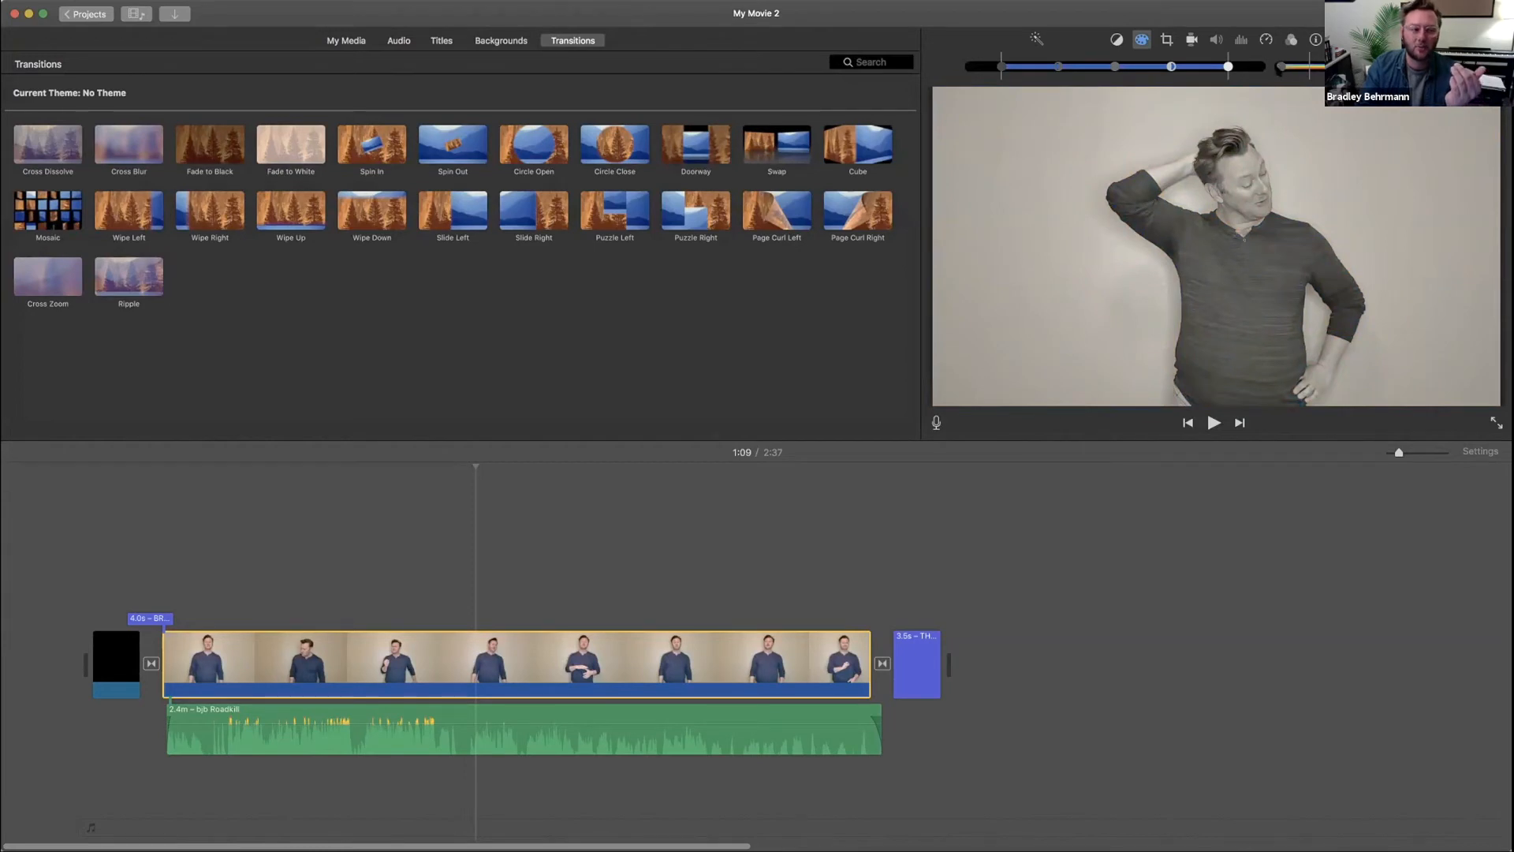
pyautogui.moveTo(1286, 68); pyautogui.dragTo(1310, 69)
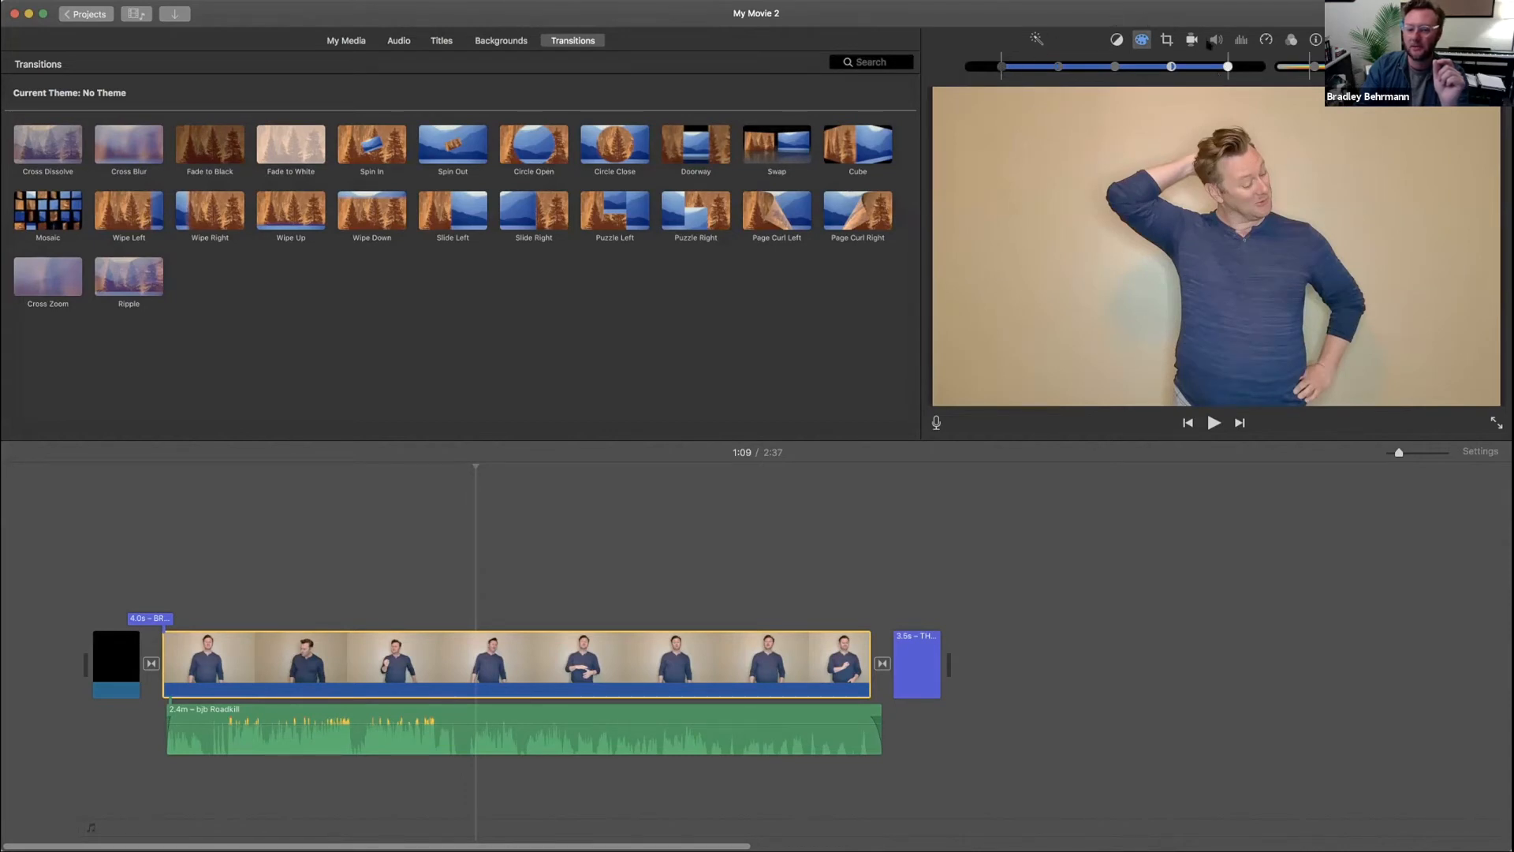
# - Adjust the clip's highlight and shadow handles on the colour slider to rebalance its tones
pyautogui.moveTo(1229, 66); pyautogui.dragTo(1251, 67)
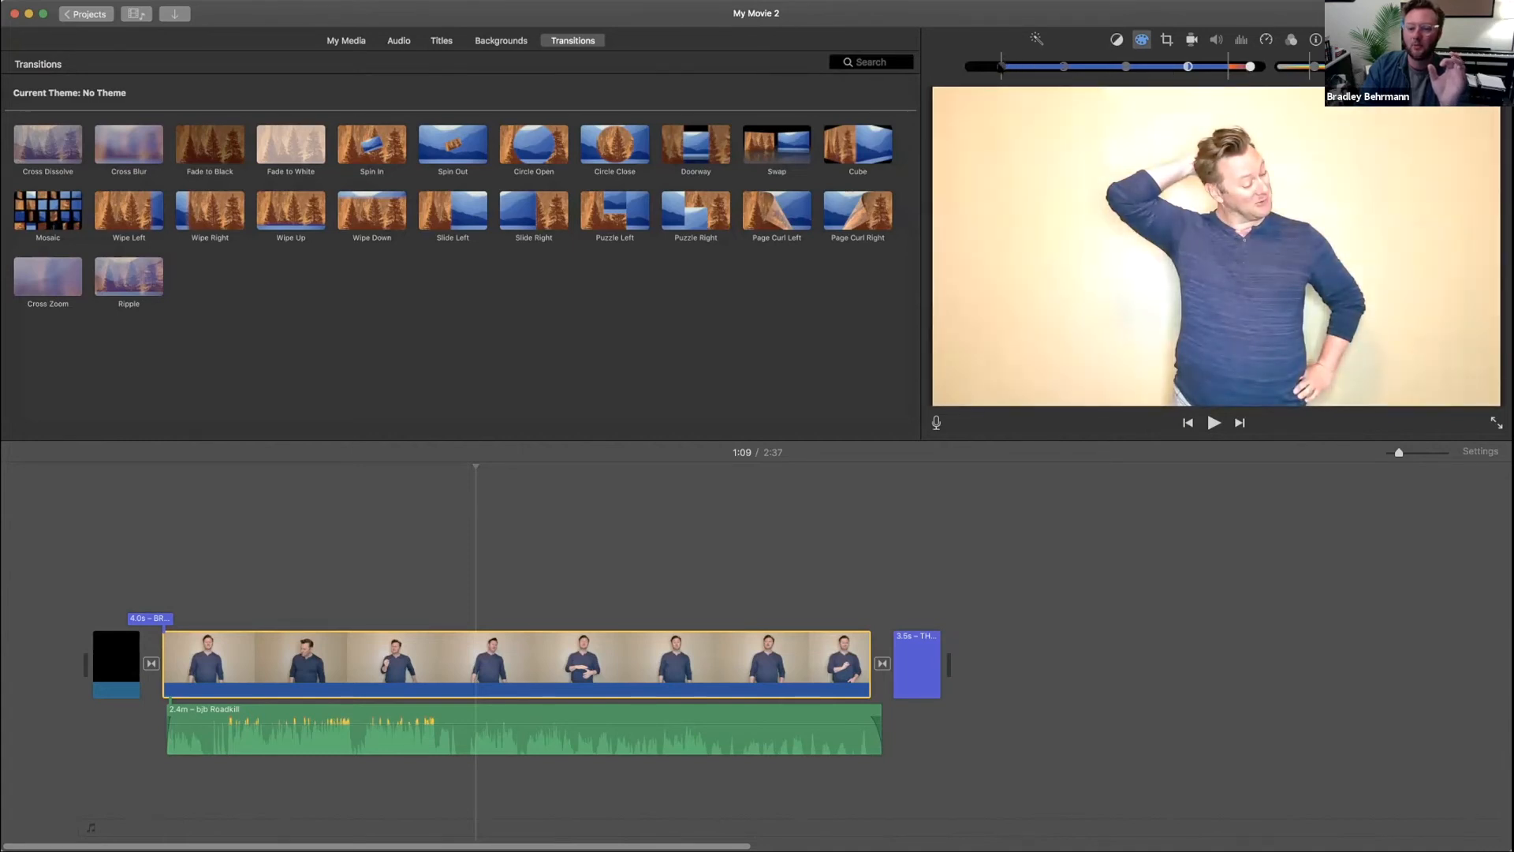
pyautogui.moveTo(1002, 67); pyautogui.dragTo(978, 67)
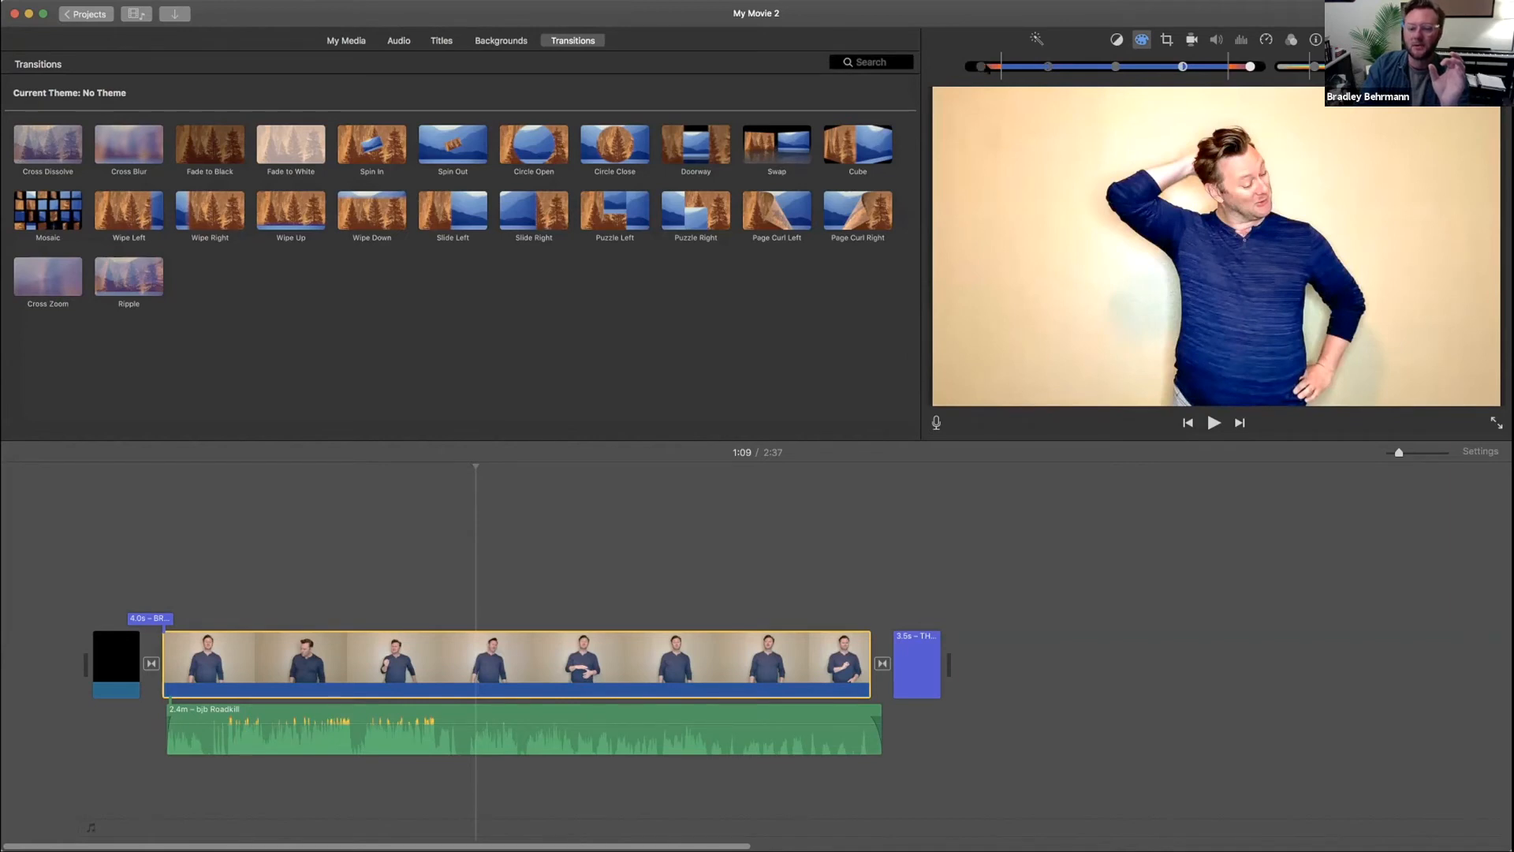
pyautogui.moveTo(978, 67); pyautogui.dragTo(1002, 67)
pyautogui.moveTo(1251, 66); pyautogui.dragTo(1228, 67)
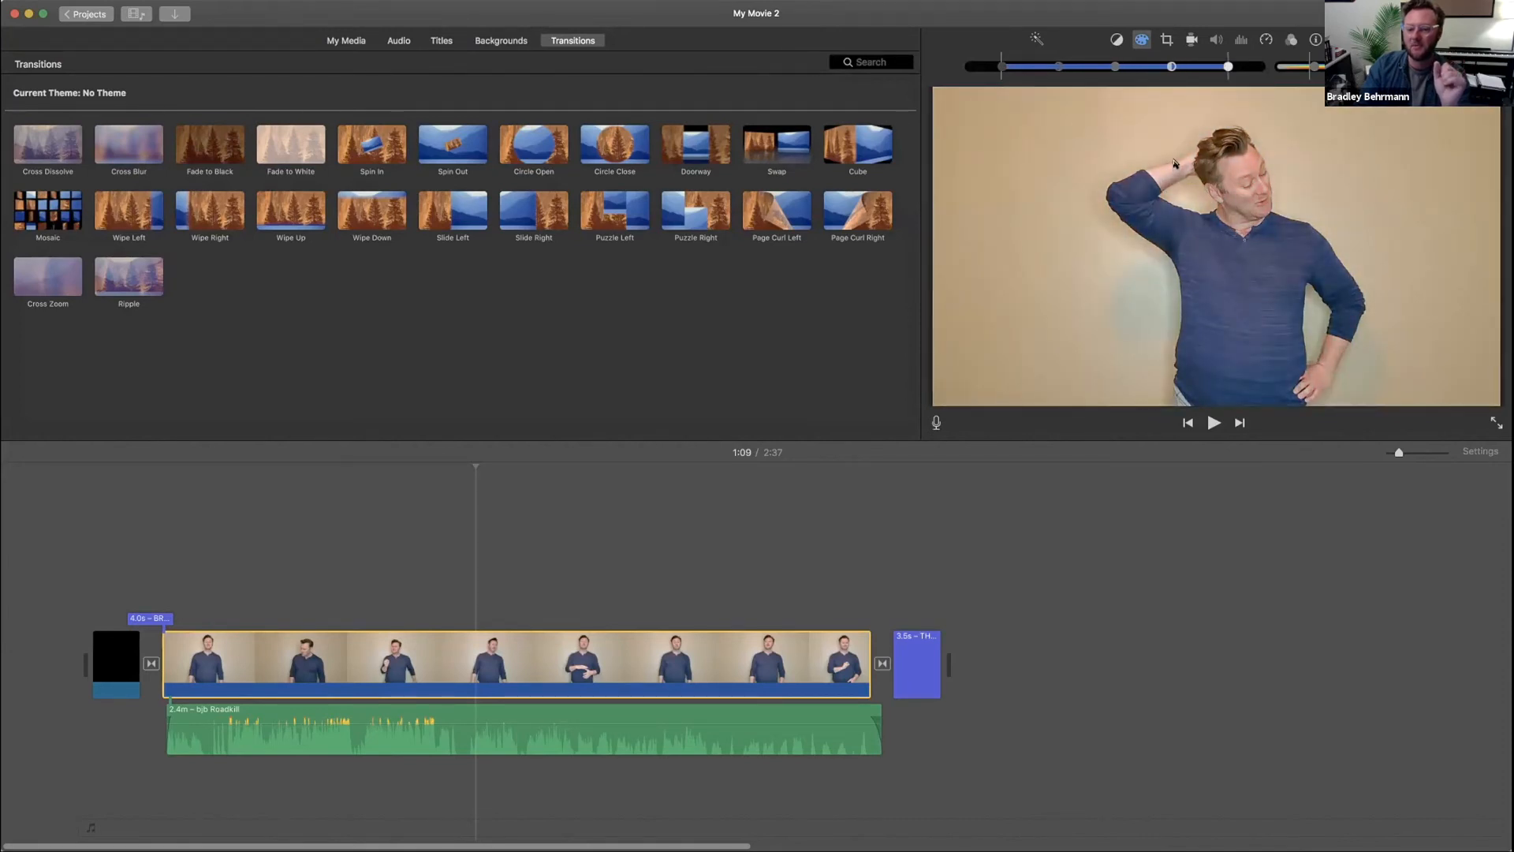
# - Nudge the clip's highlights slightly down, darken the shadows a bit, and dim the midtones
pyautogui.moveTo(1228, 66)
pyautogui.mouseDown()
pyautogui.moveTo(1259, 66)
pyautogui.moveTo(1231, 67)
pyautogui.mouseUp()
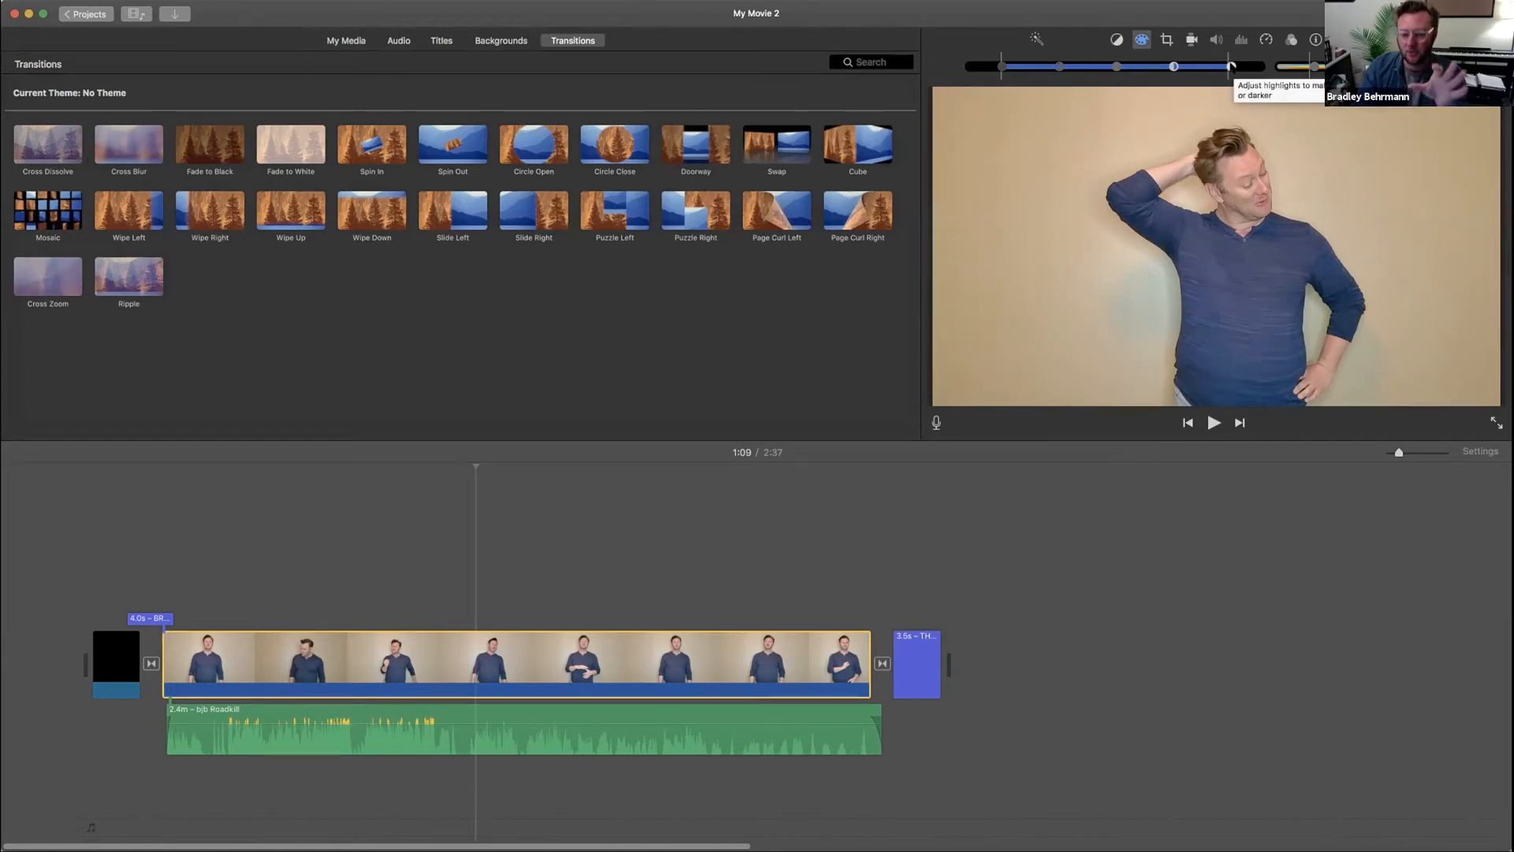
pyautogui.moveTo(1233, 67); pyautogui.dragTo(1227, 67)
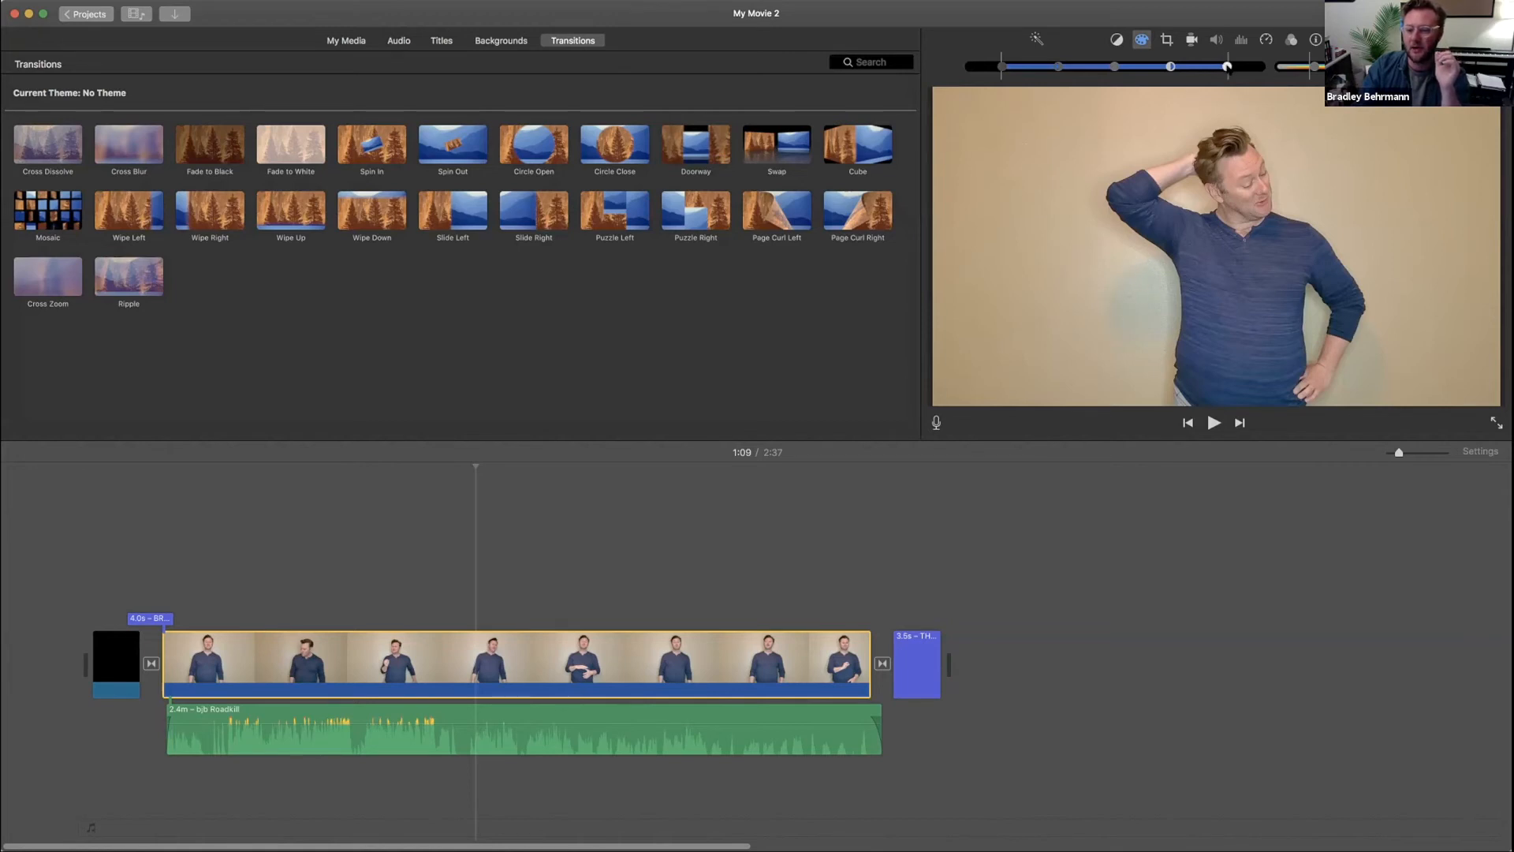
pyautogui.moveTo(1228, 66); pyautogui.dragTo(1213, 69)
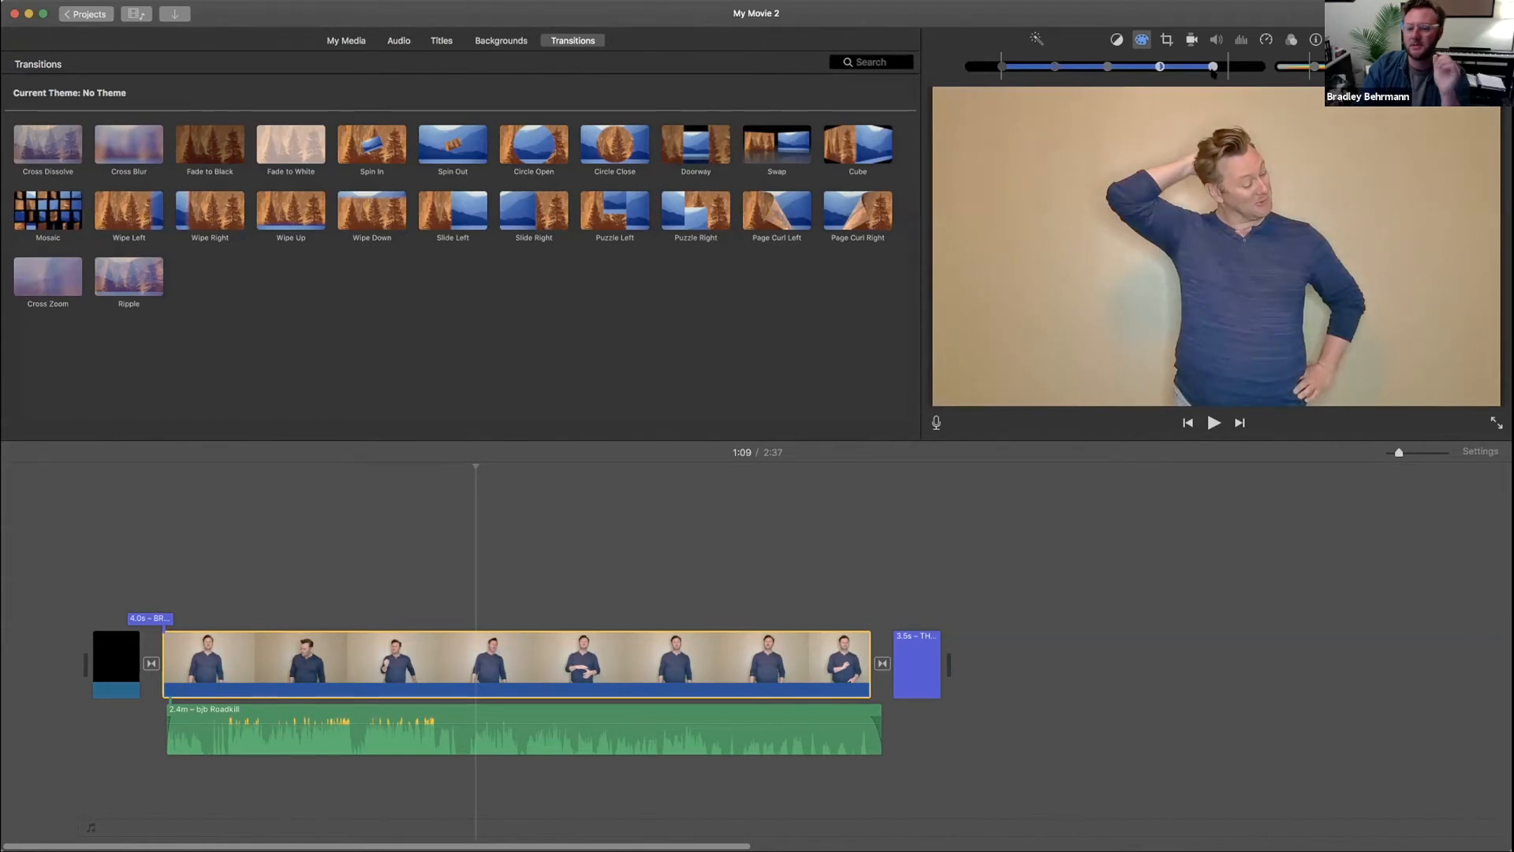
pyautogui.moveTo(1002, 67); pyautogui.dragTo(988, 67)
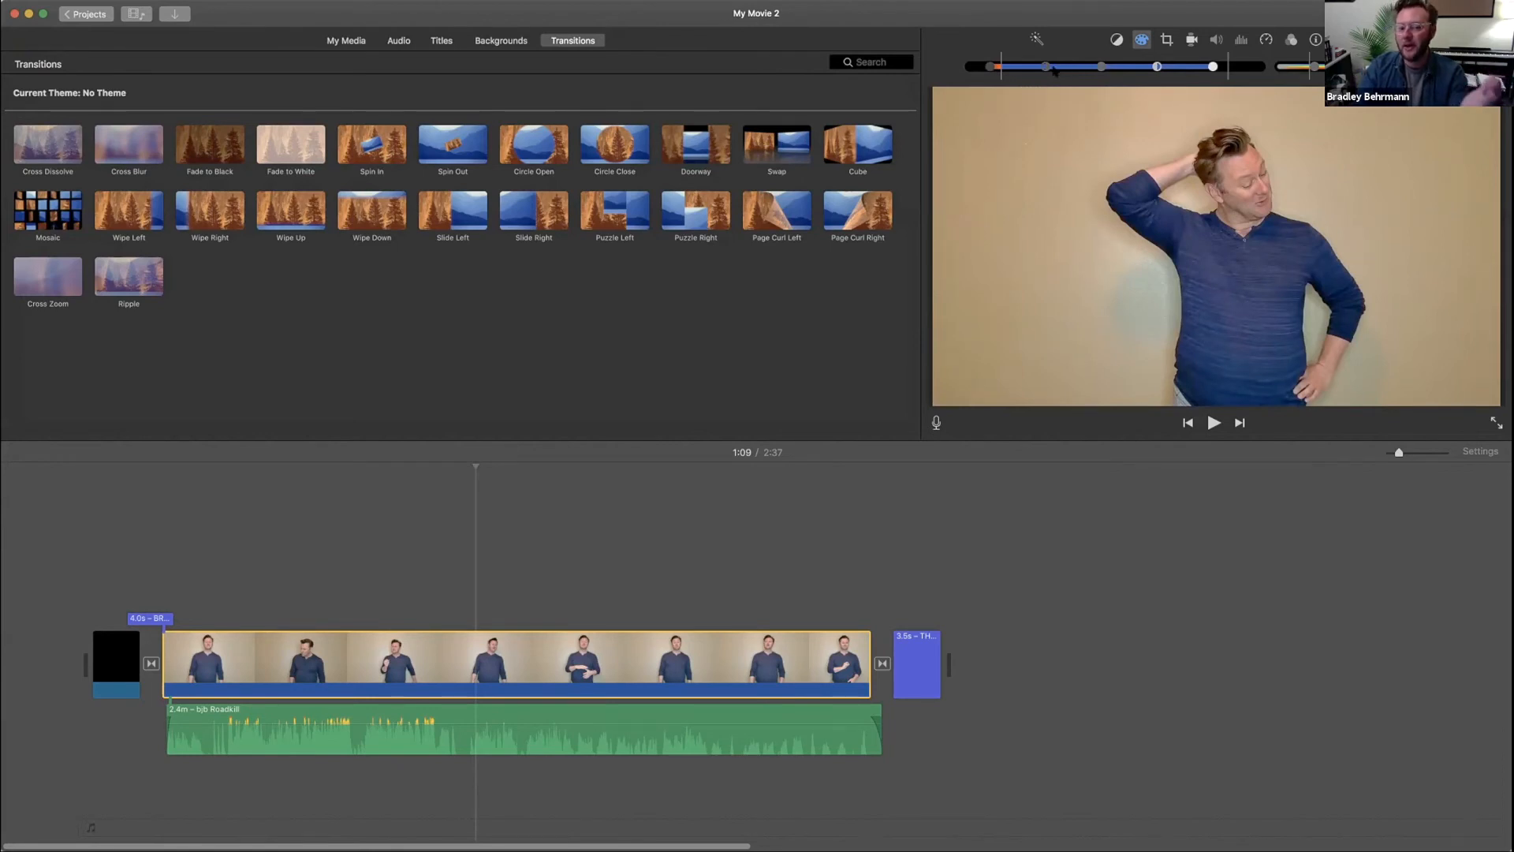
pyautogui.moveTo(1102, 68); pyautogui.dragTo(1095, 71)
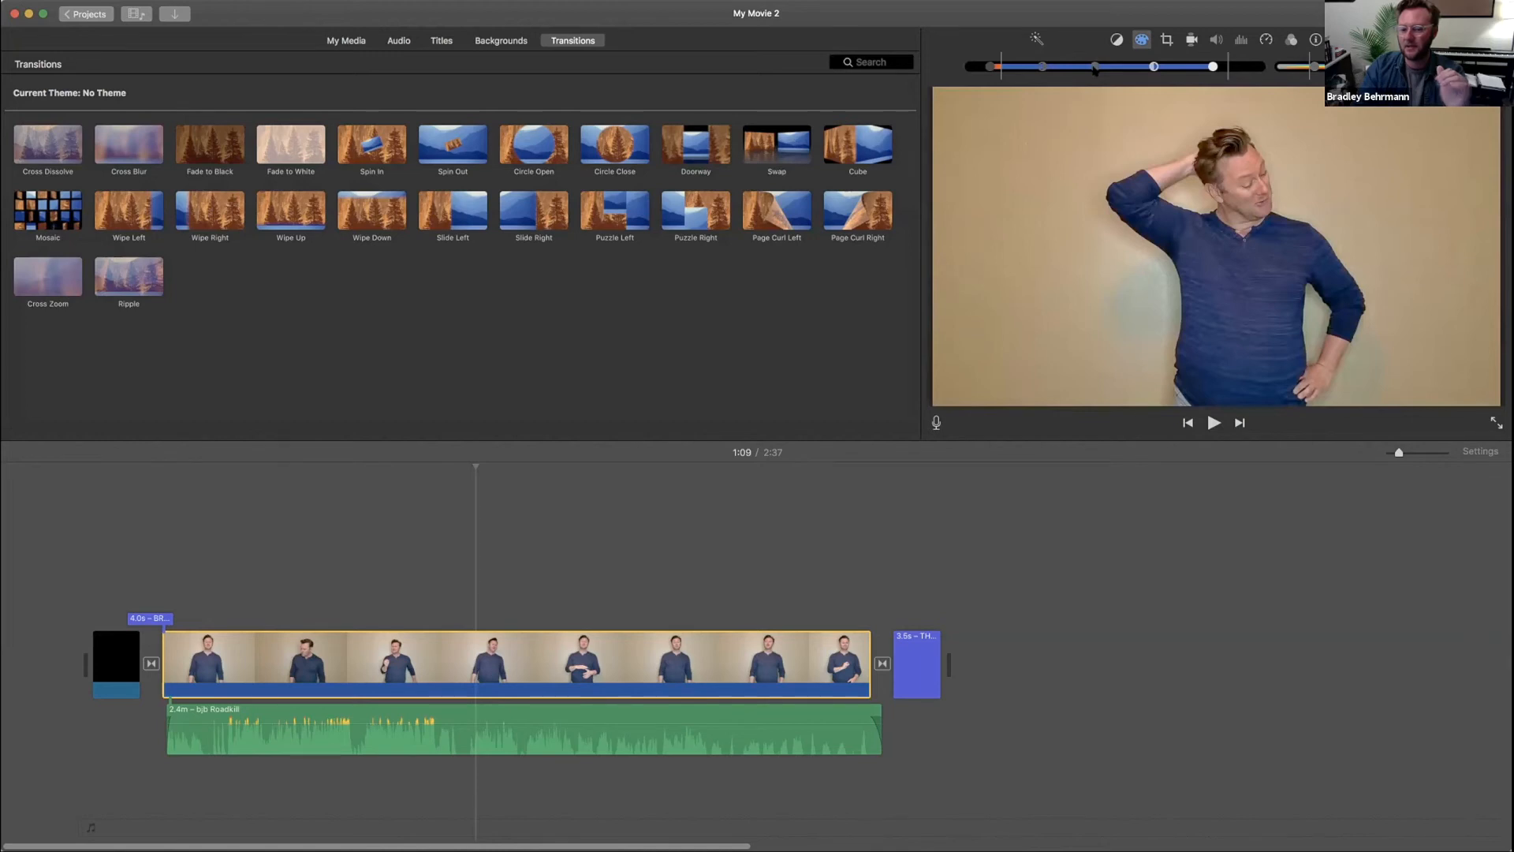
pyautogui.click(438, 669)
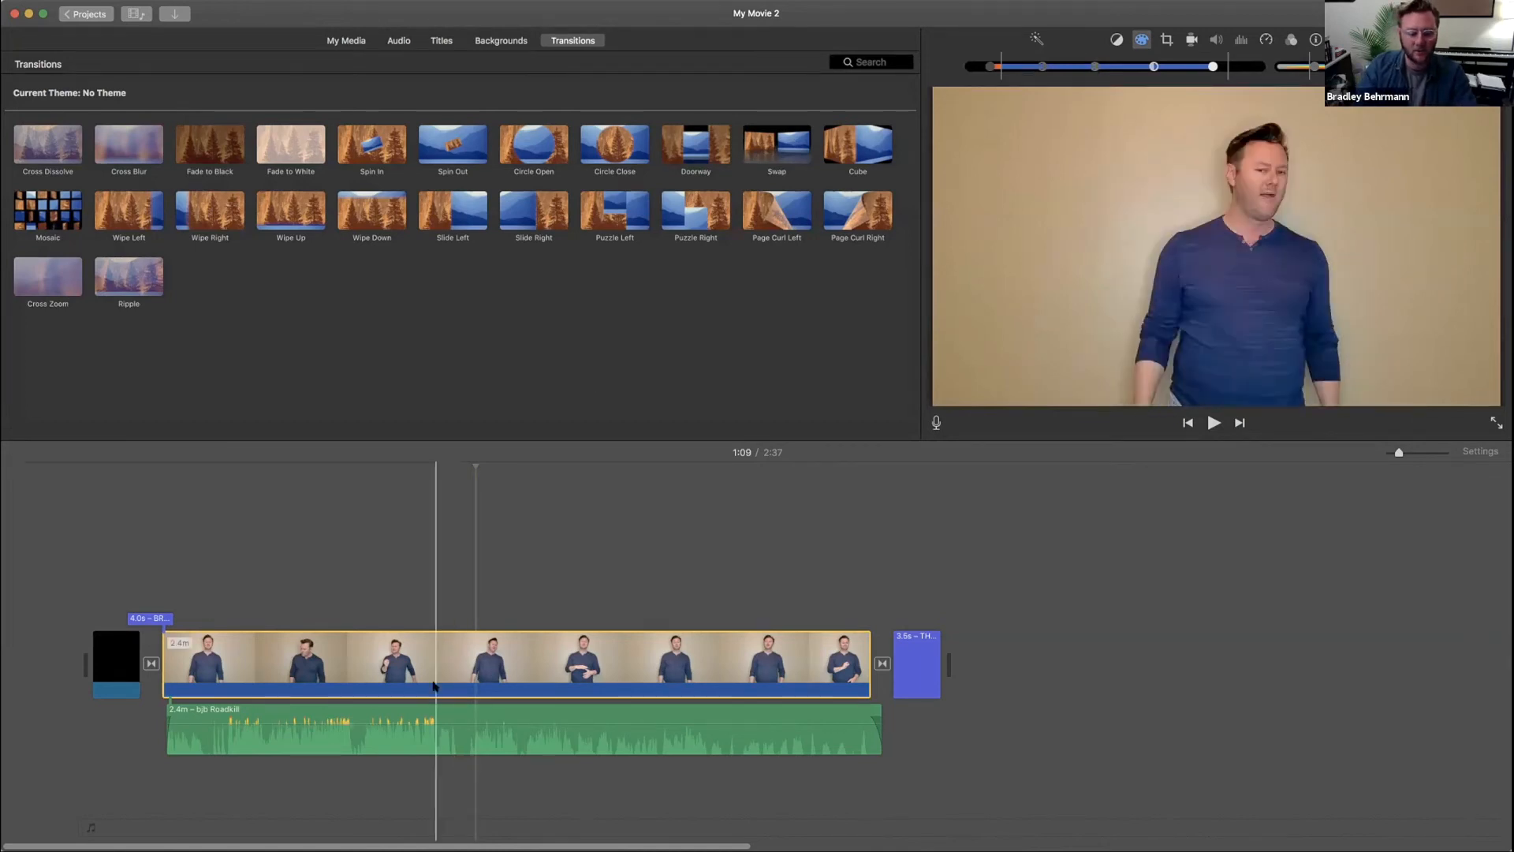
pyautogui.press('space')
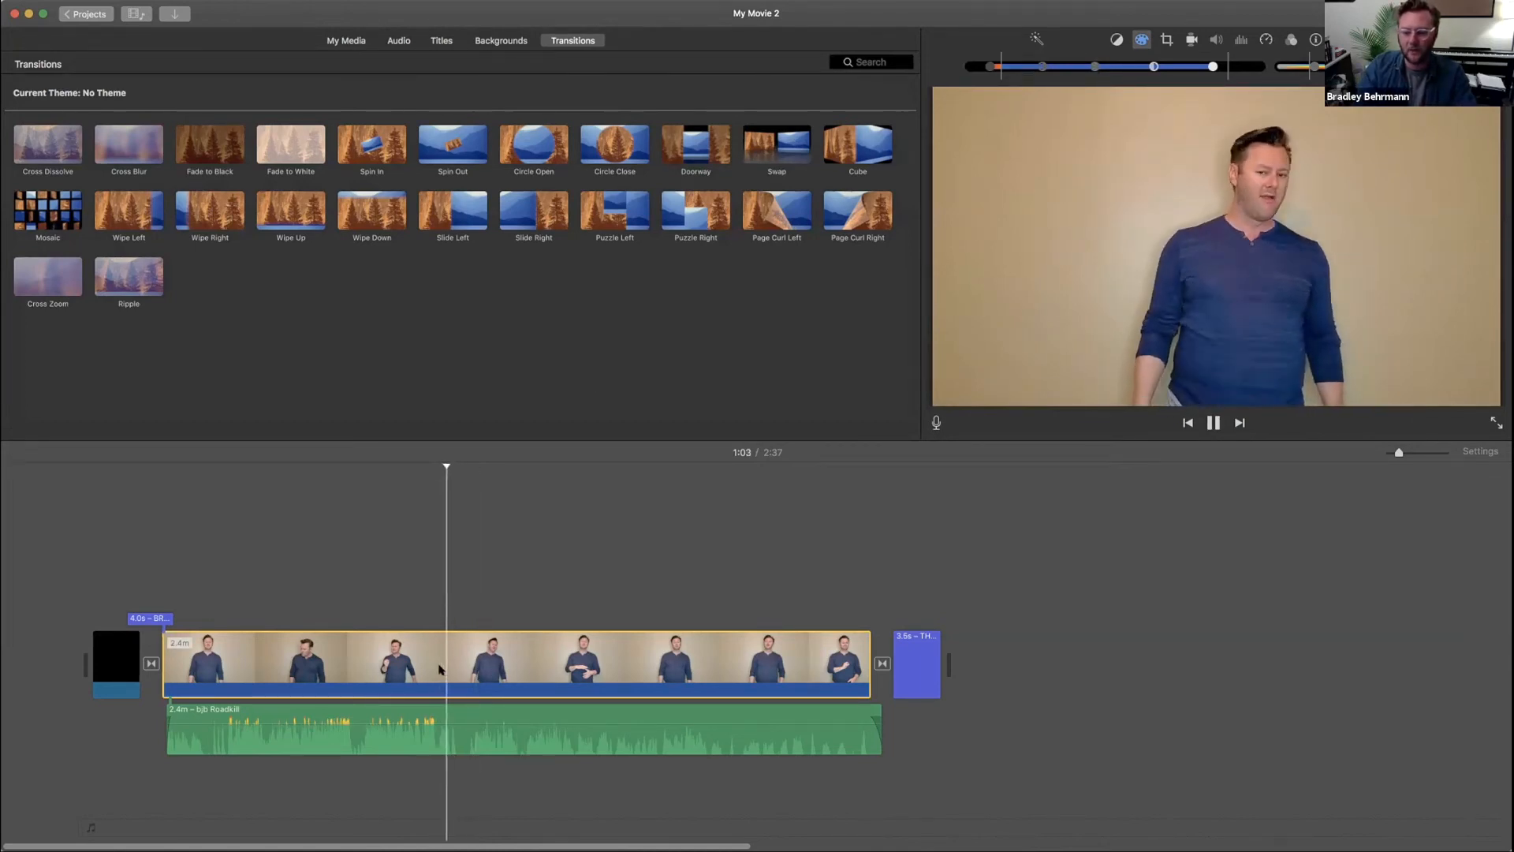
pyautogui.press('space')
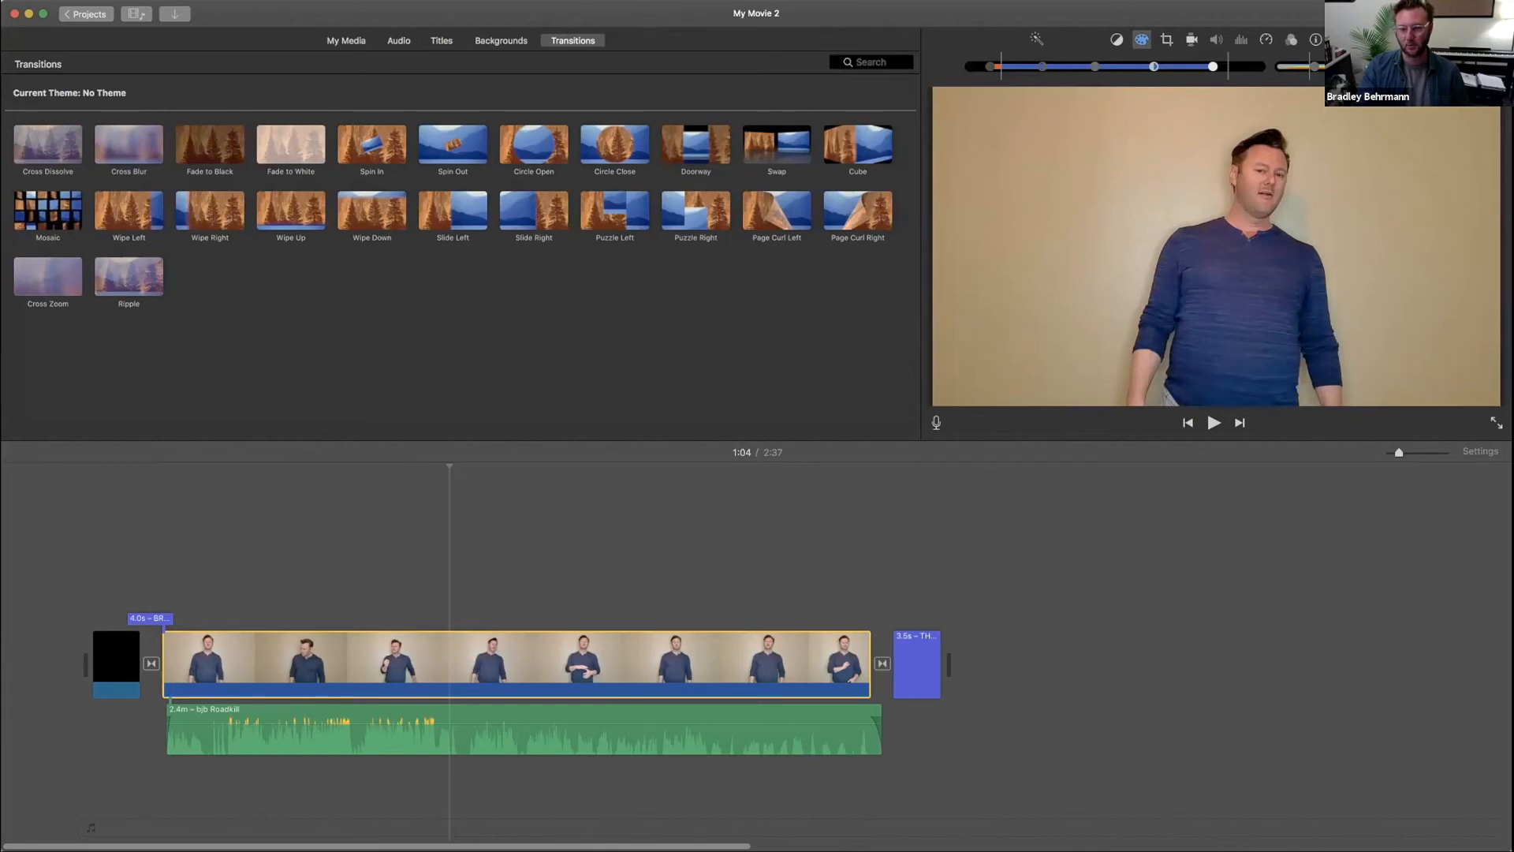
# - Export to File, replacing the 'My Movie 2' title with the performer's full name plus 'St. Louis Rep Audition'
pyautogui.click(1495, 13)
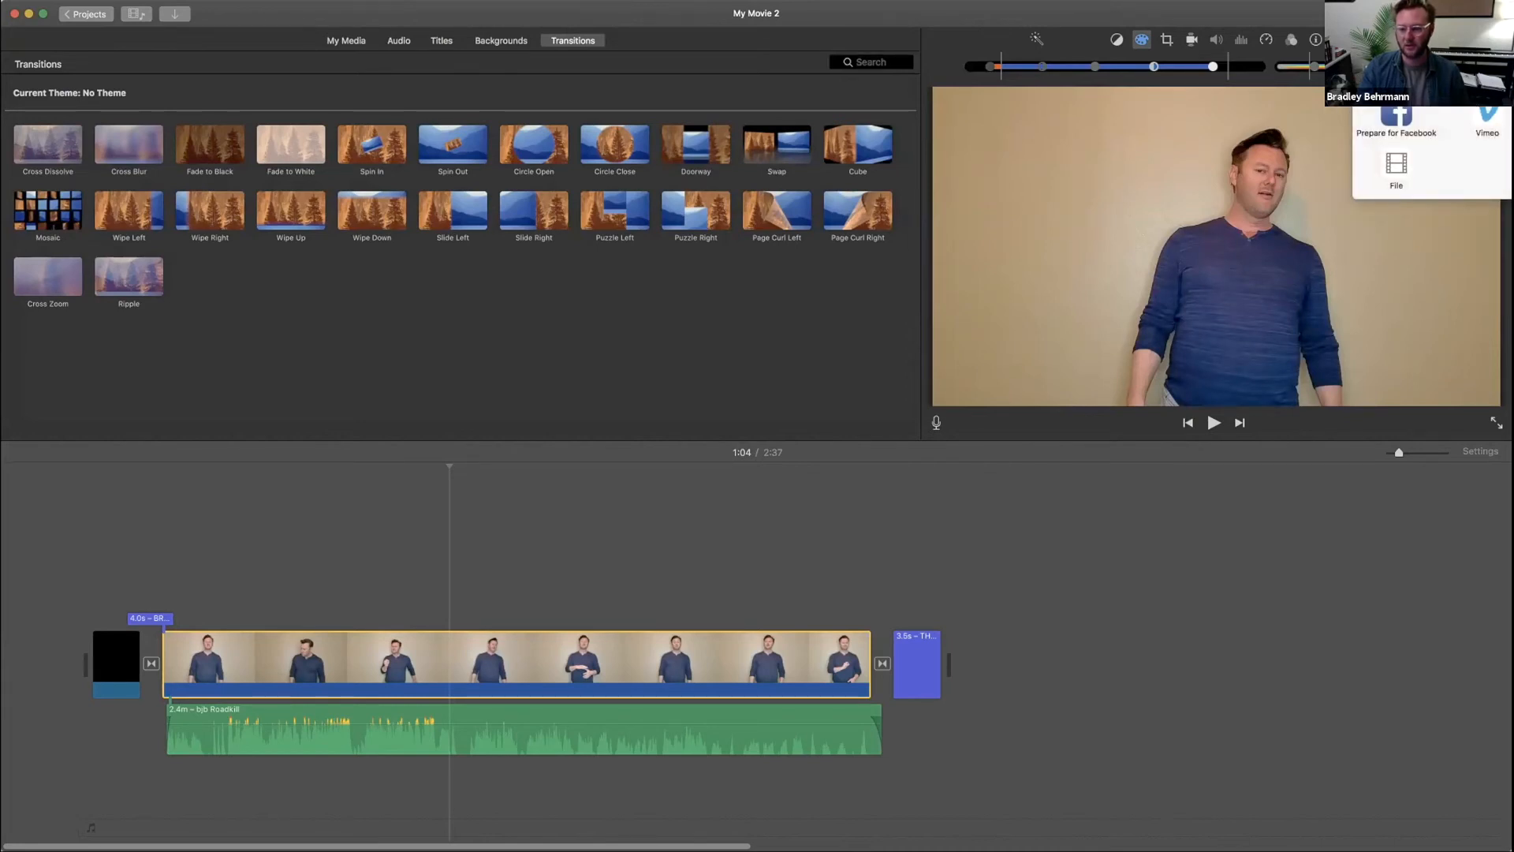
pyautogui.click(1394, 168)
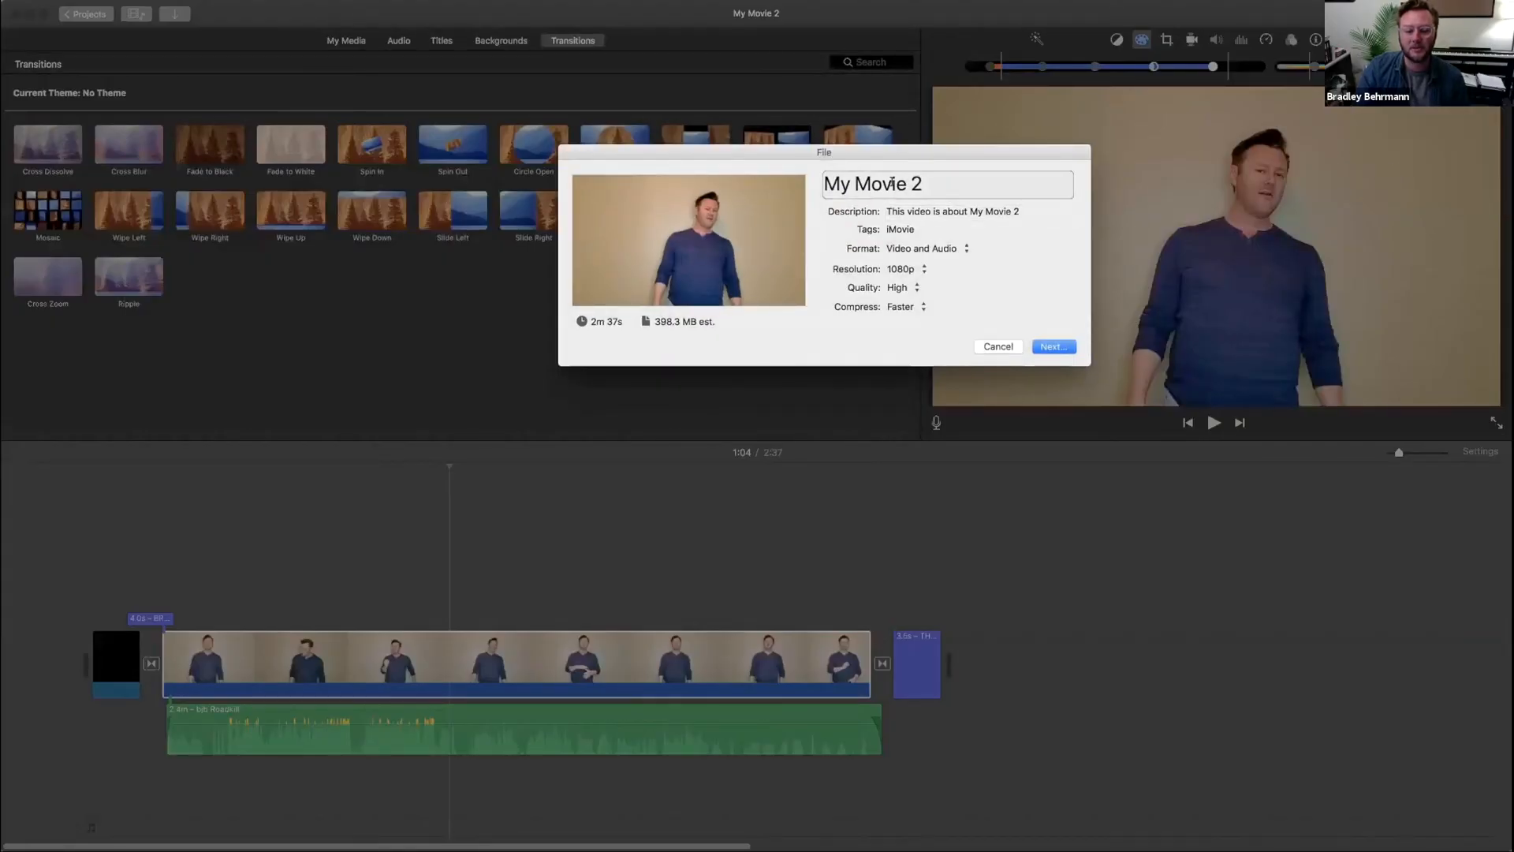
pyautogui.tripleClick(892, 184)
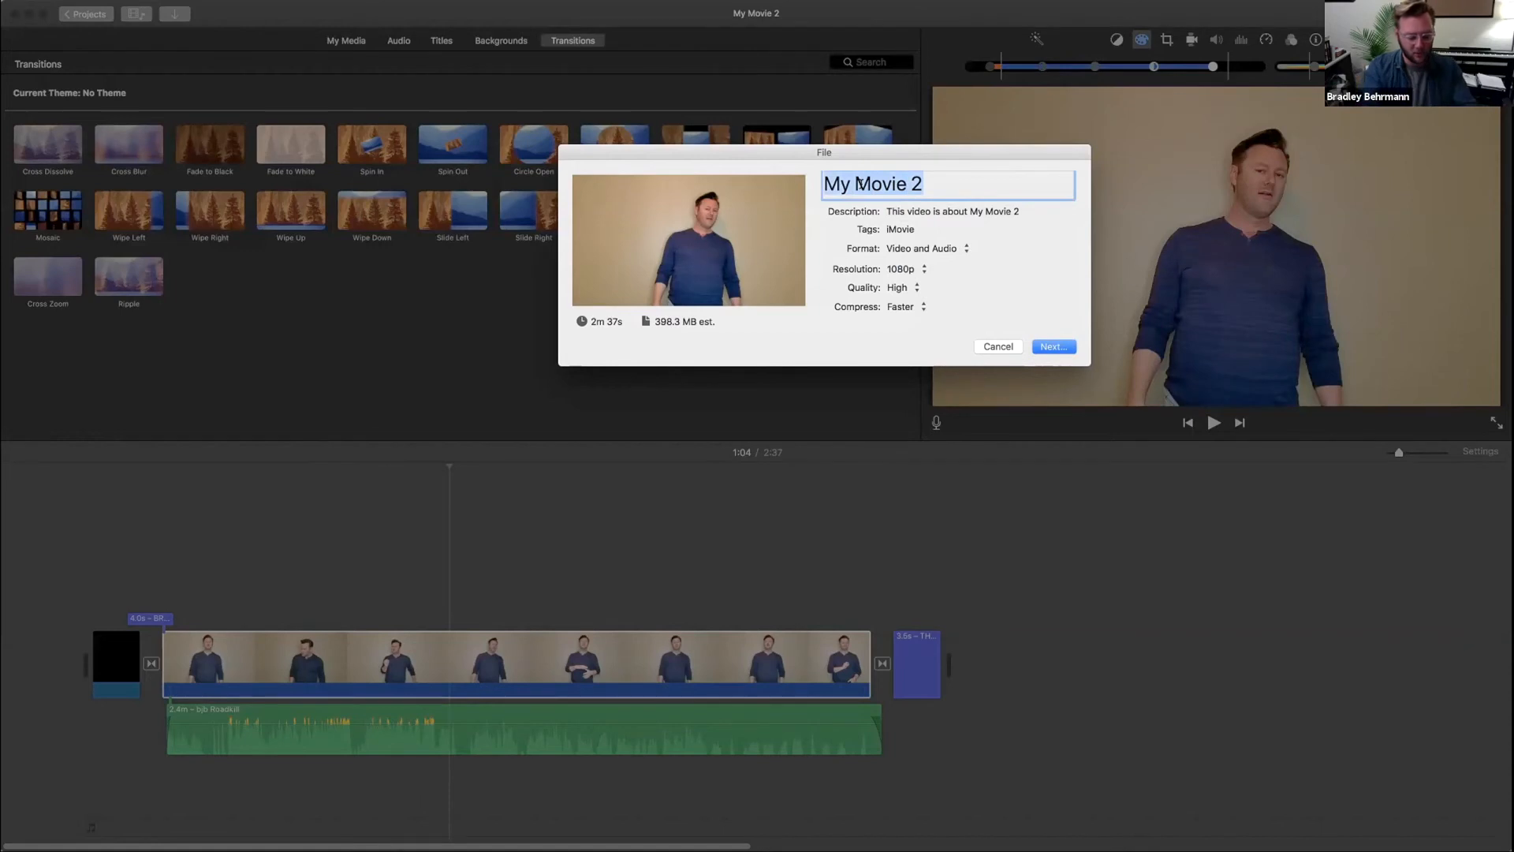
pyautogui.write('Bradley')
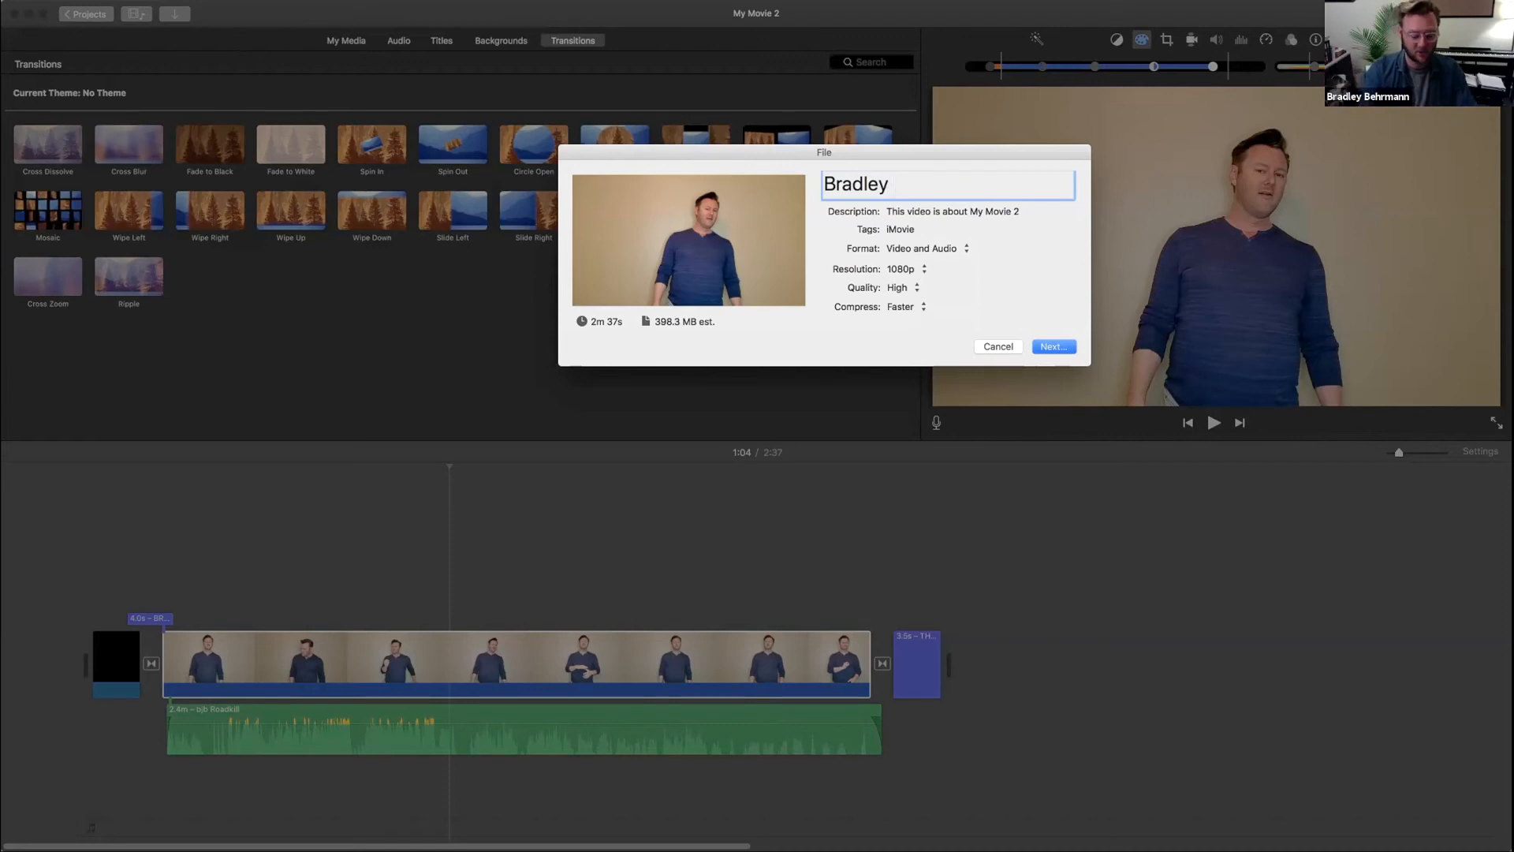
pyautogui.write('Behrmann S')
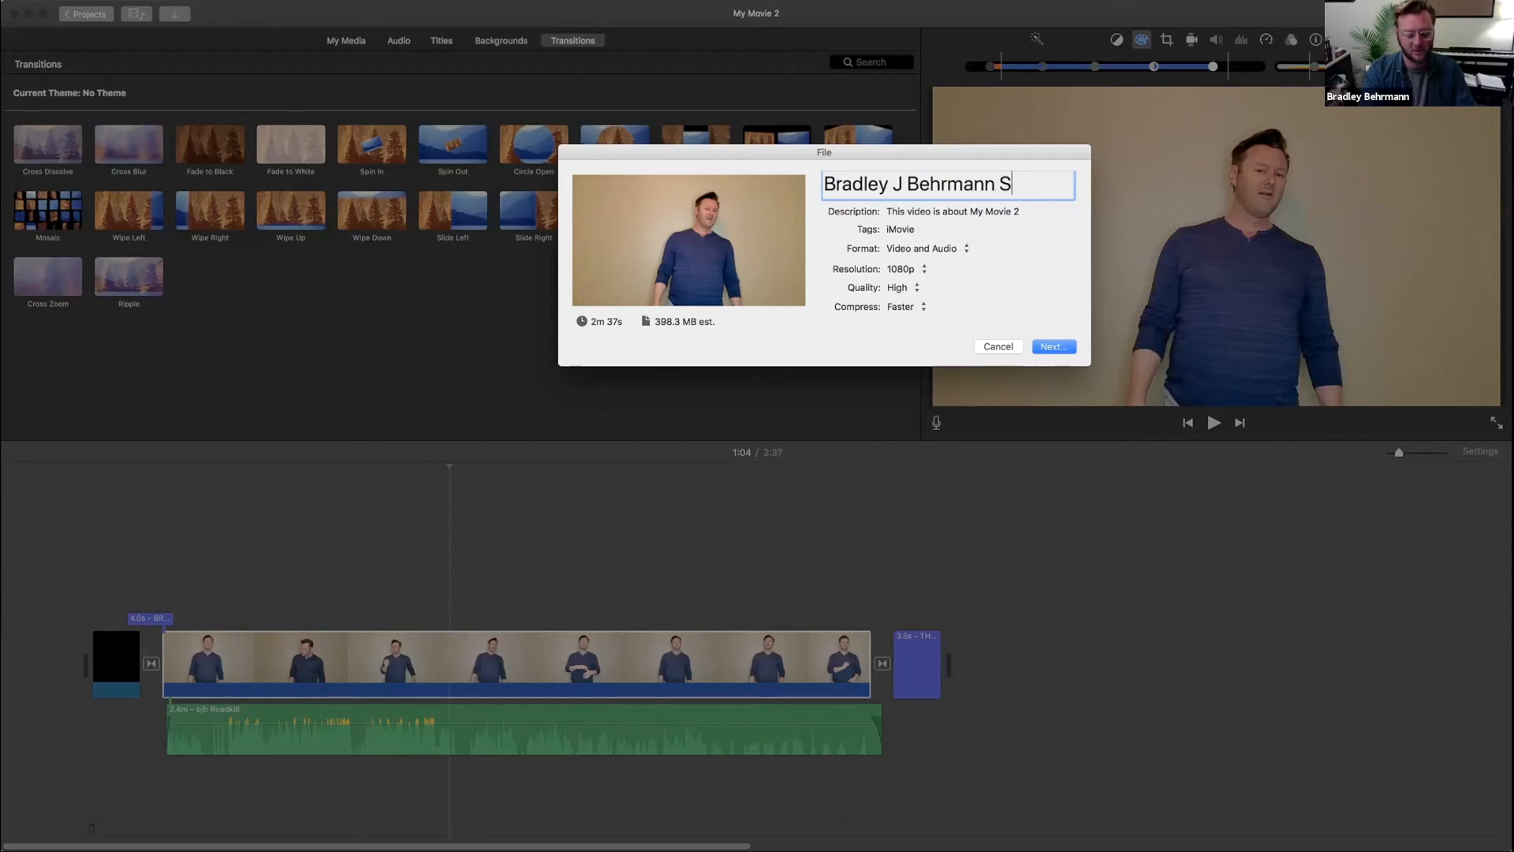
pyautogui.write('t. Louis Rep Audition')
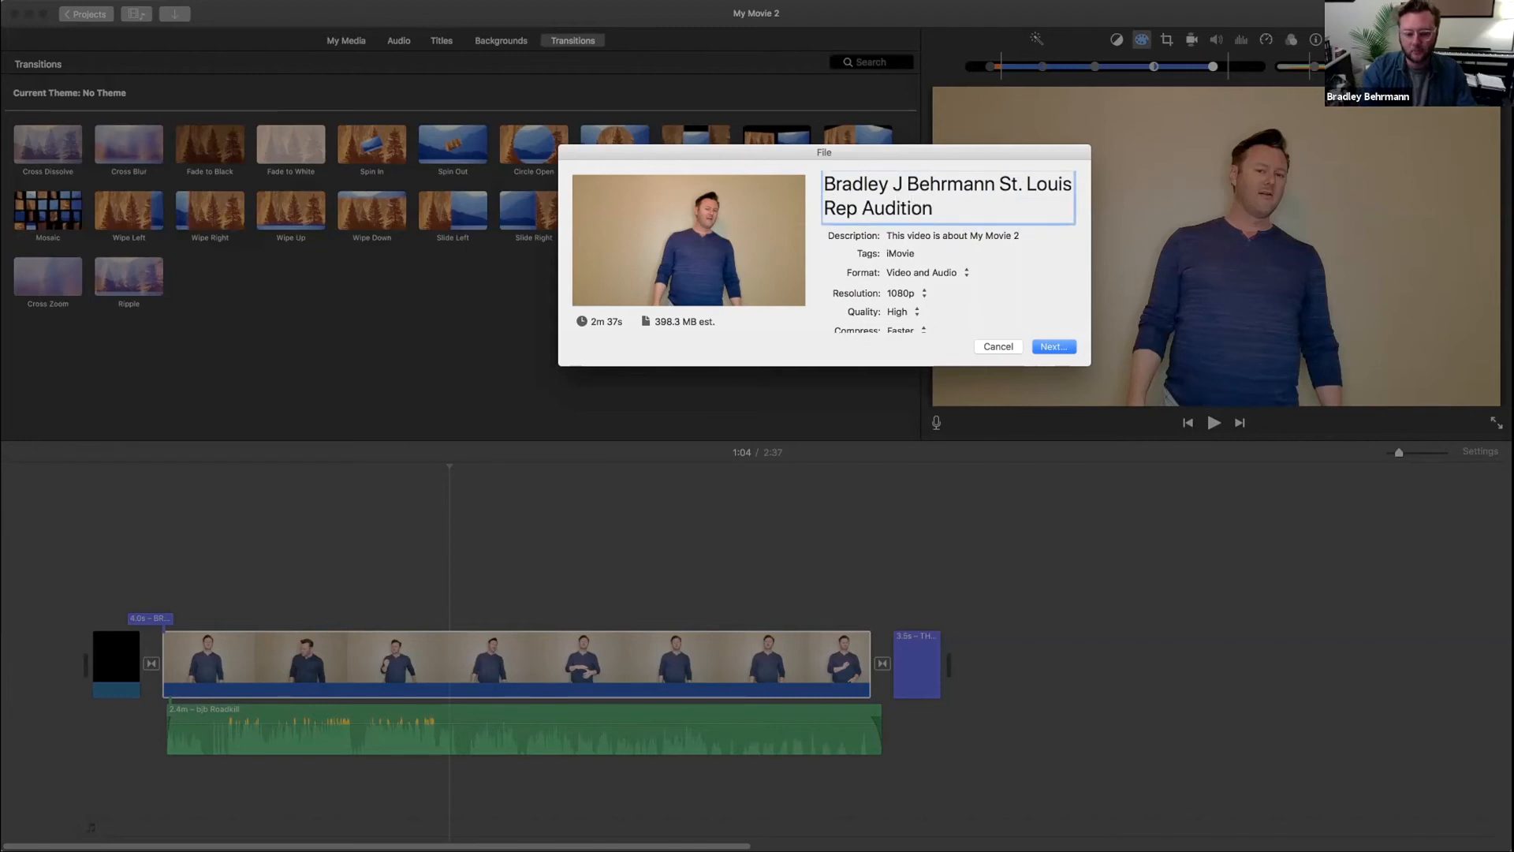
pyautogui.scroll(-1, 925, 281)
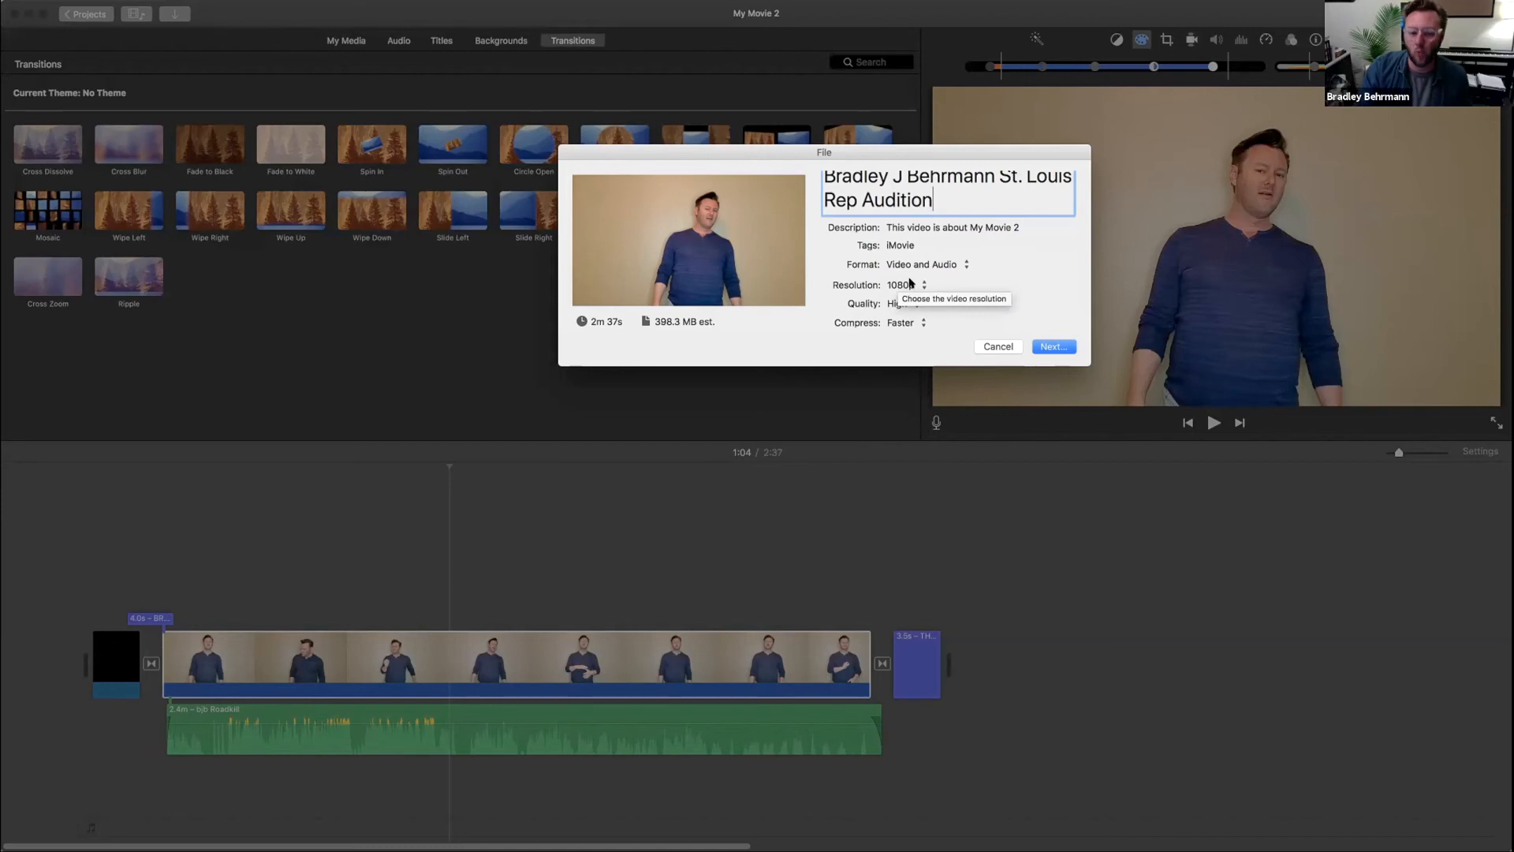
pyautogui.click(910, 284)
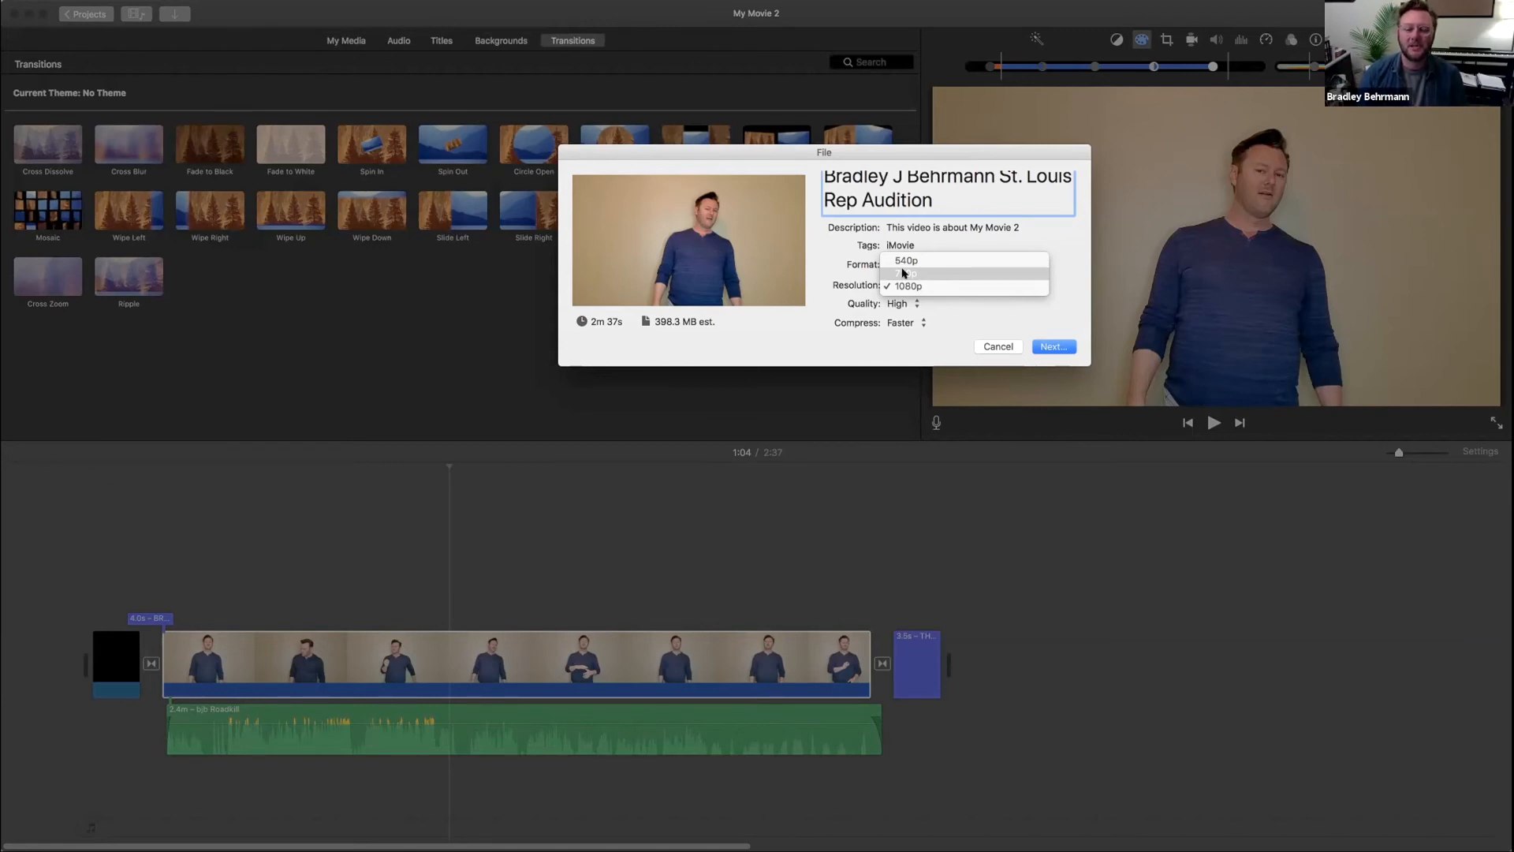
pyautogui.click(909, 287)
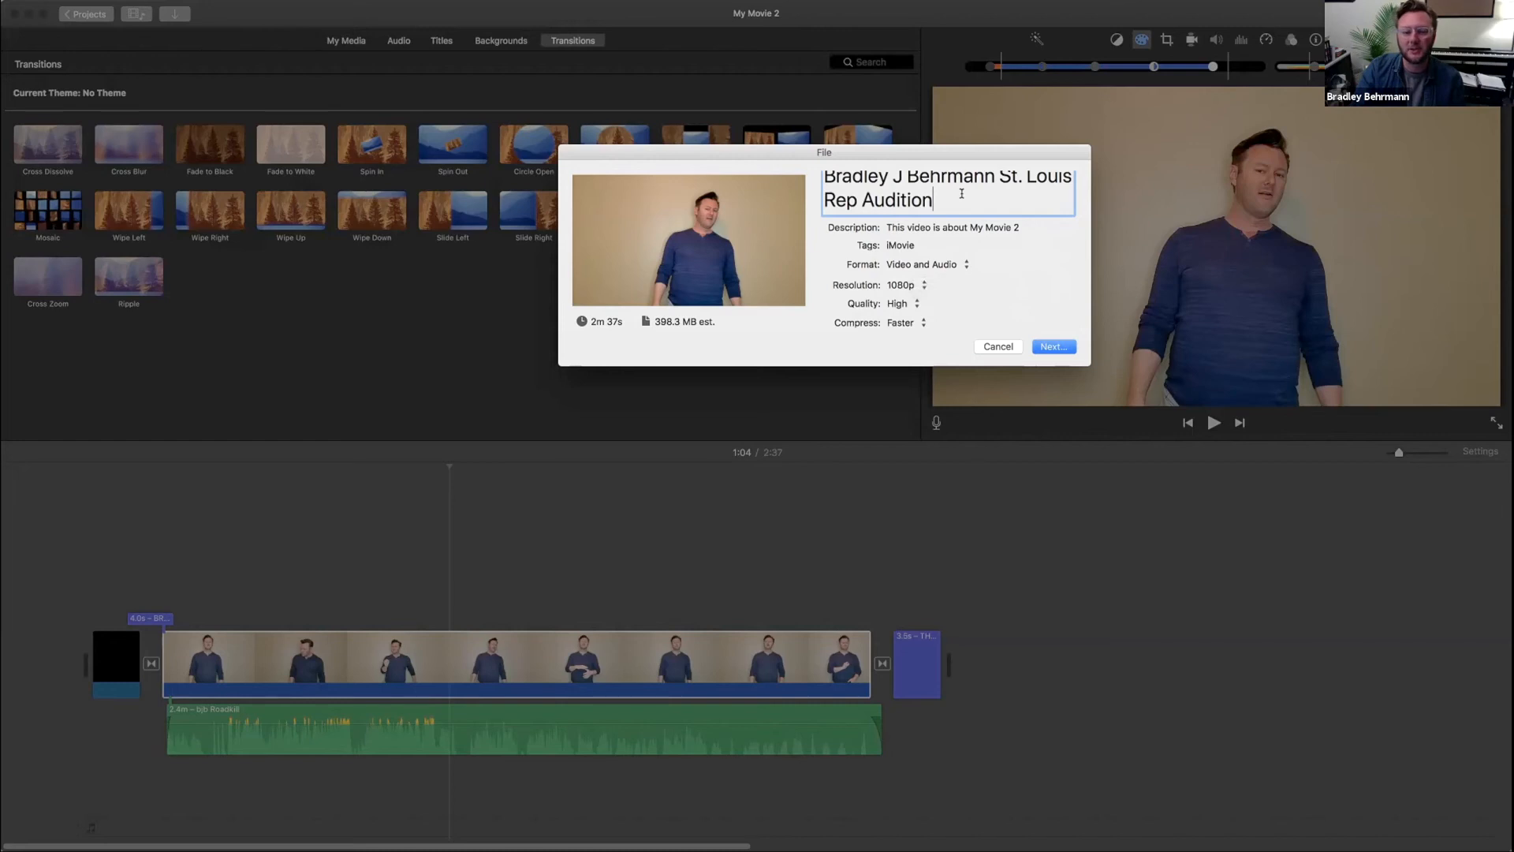
pyautogui.scroll(2, 962, 193)
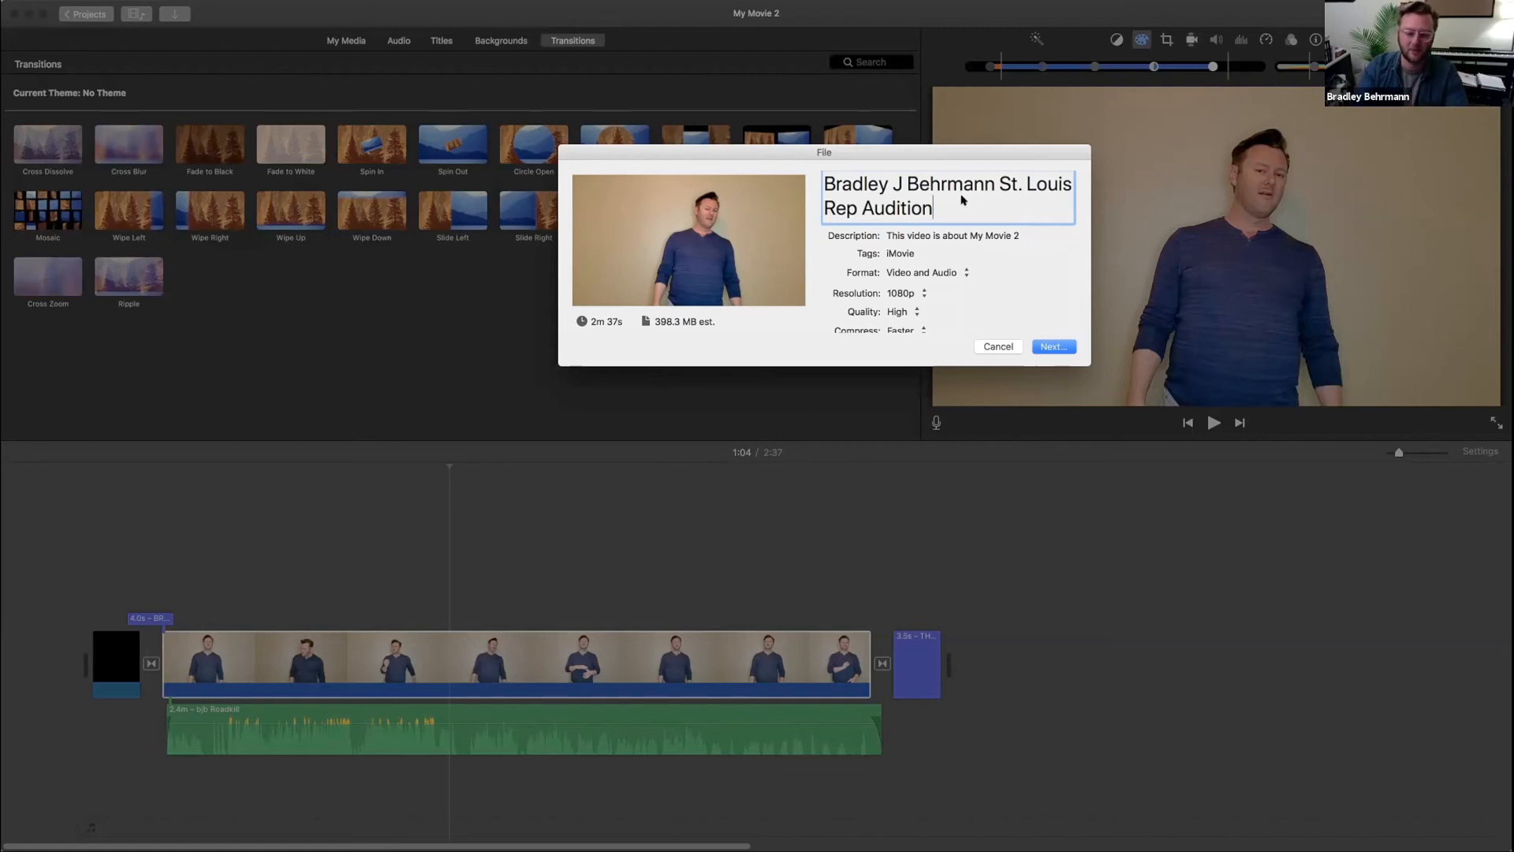
# - Continue past the export settings and save the movie file to the Desktop
pyautogui.click(1053, 346)
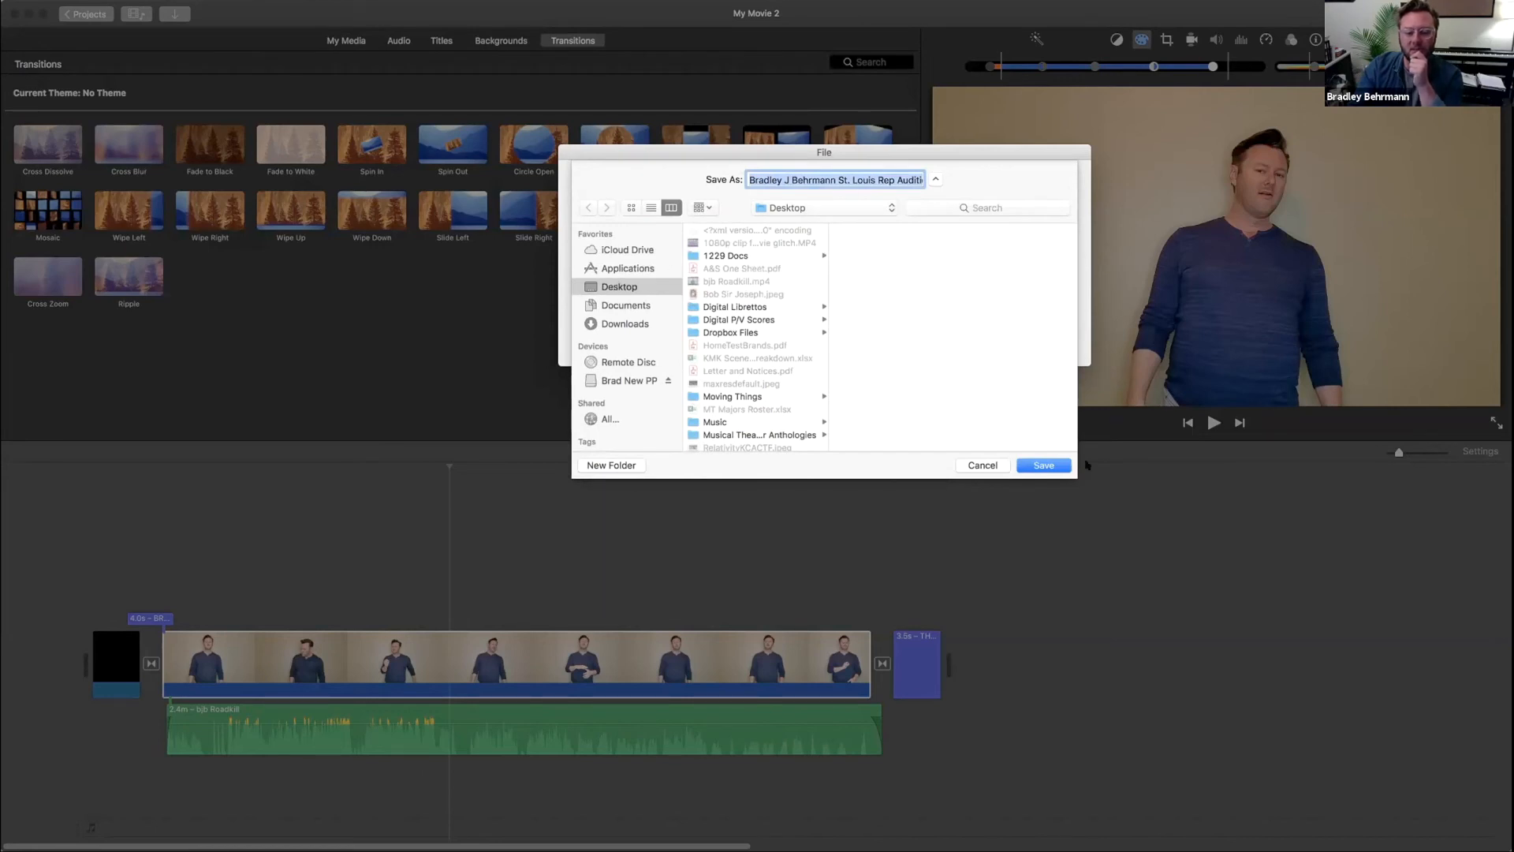
pyautogui.click(1044, 465)
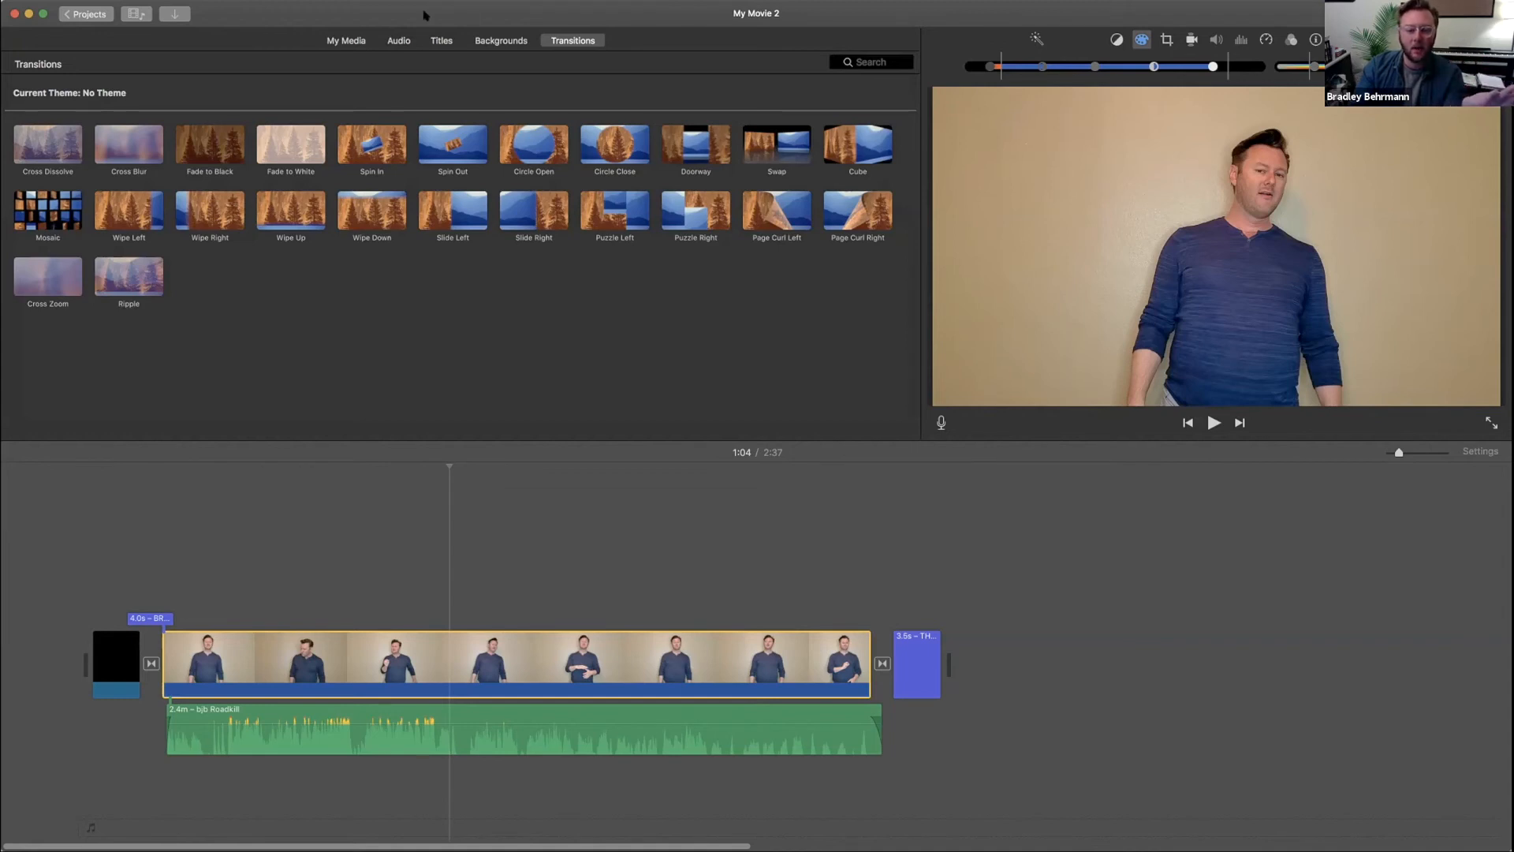
# - Name the project with the performer's full name plus 'St. Louis Rep Audition' on leaving for Projects
pyautogui.click(100, 16)
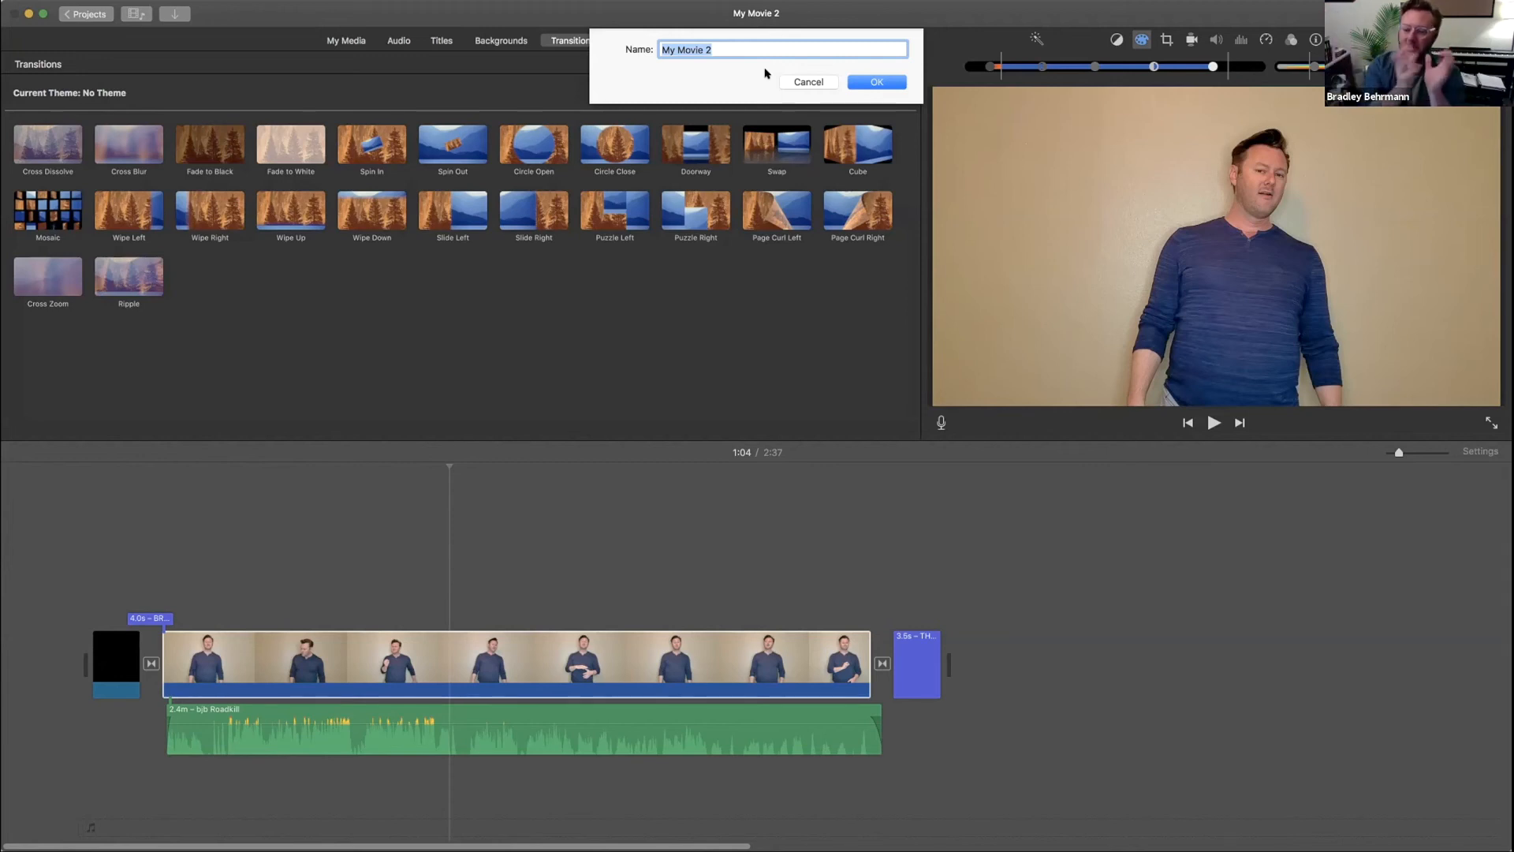
pyautogui.write('Bradley J. Behrmann St. Louis Rep Audition')
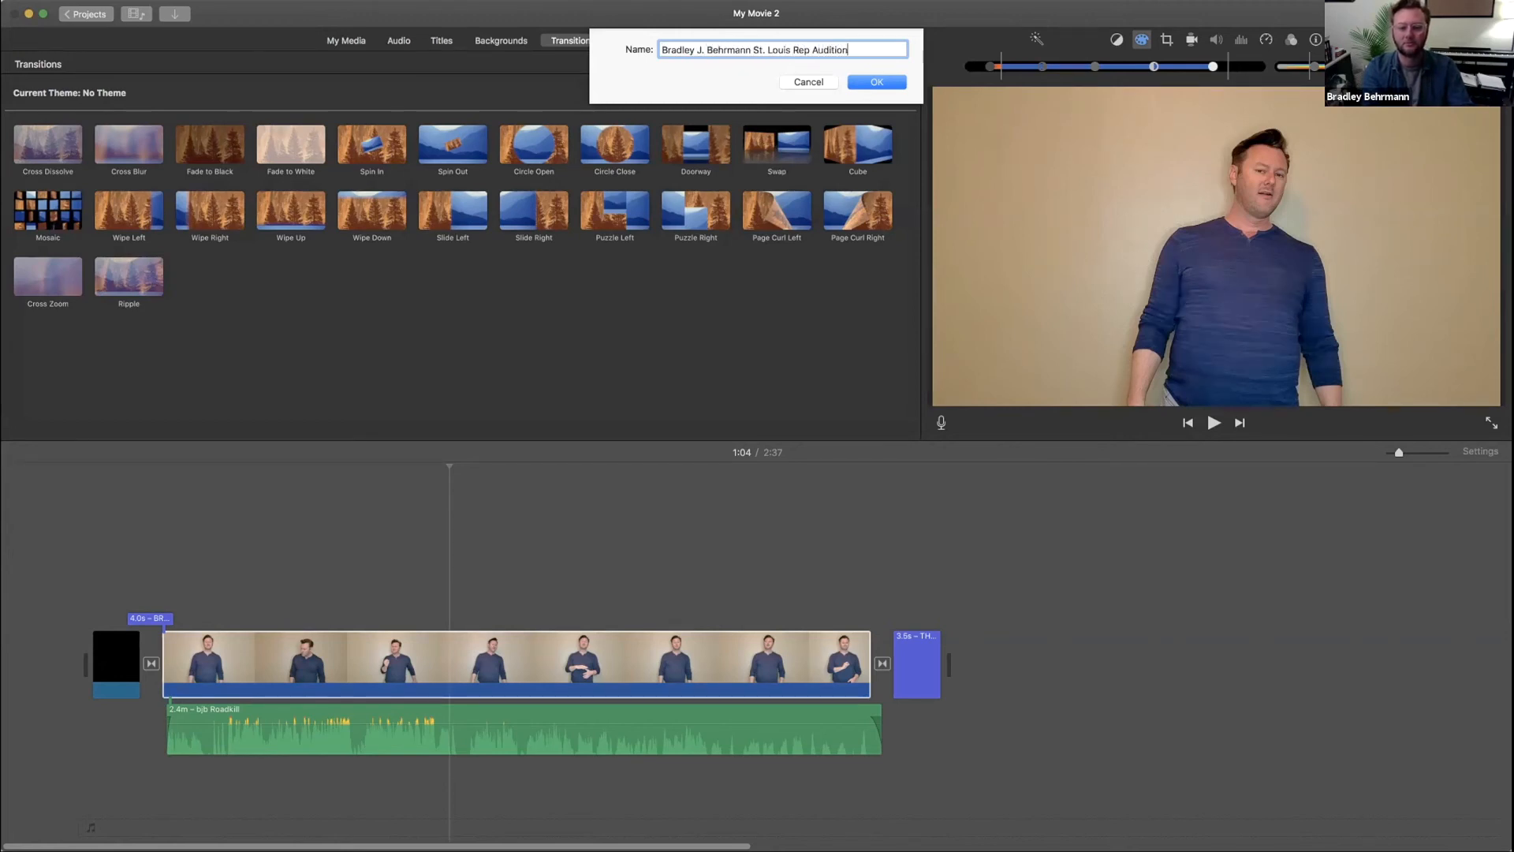
pyautogui.press('Return')
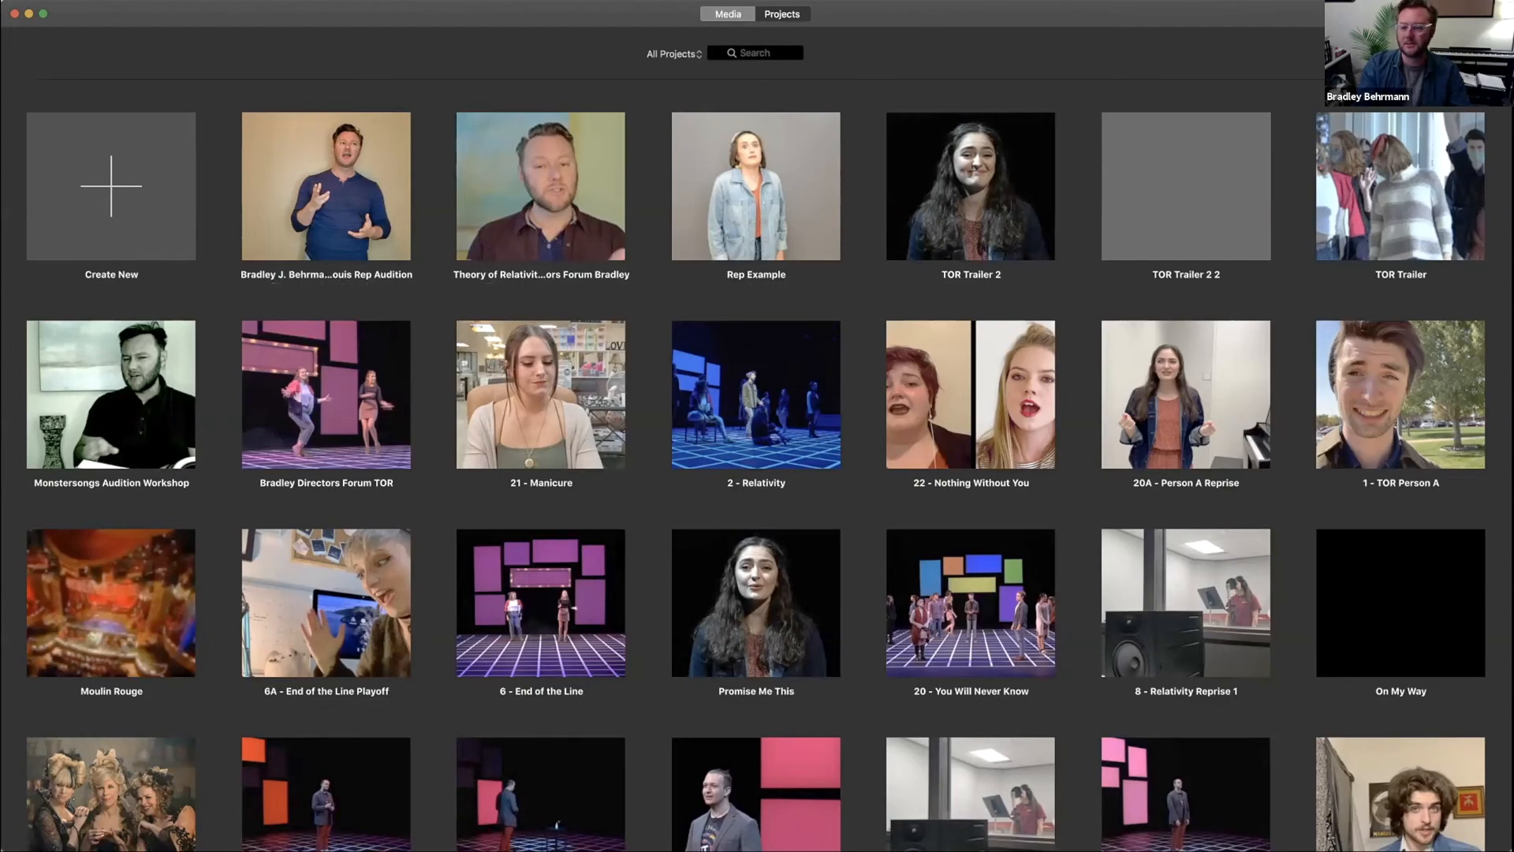
# - Open the Rep Example project and play its 1:10 movie from the start of the timeline
pyautogui.click(723, 186)
pyautogui.doubleClick(723, 186)
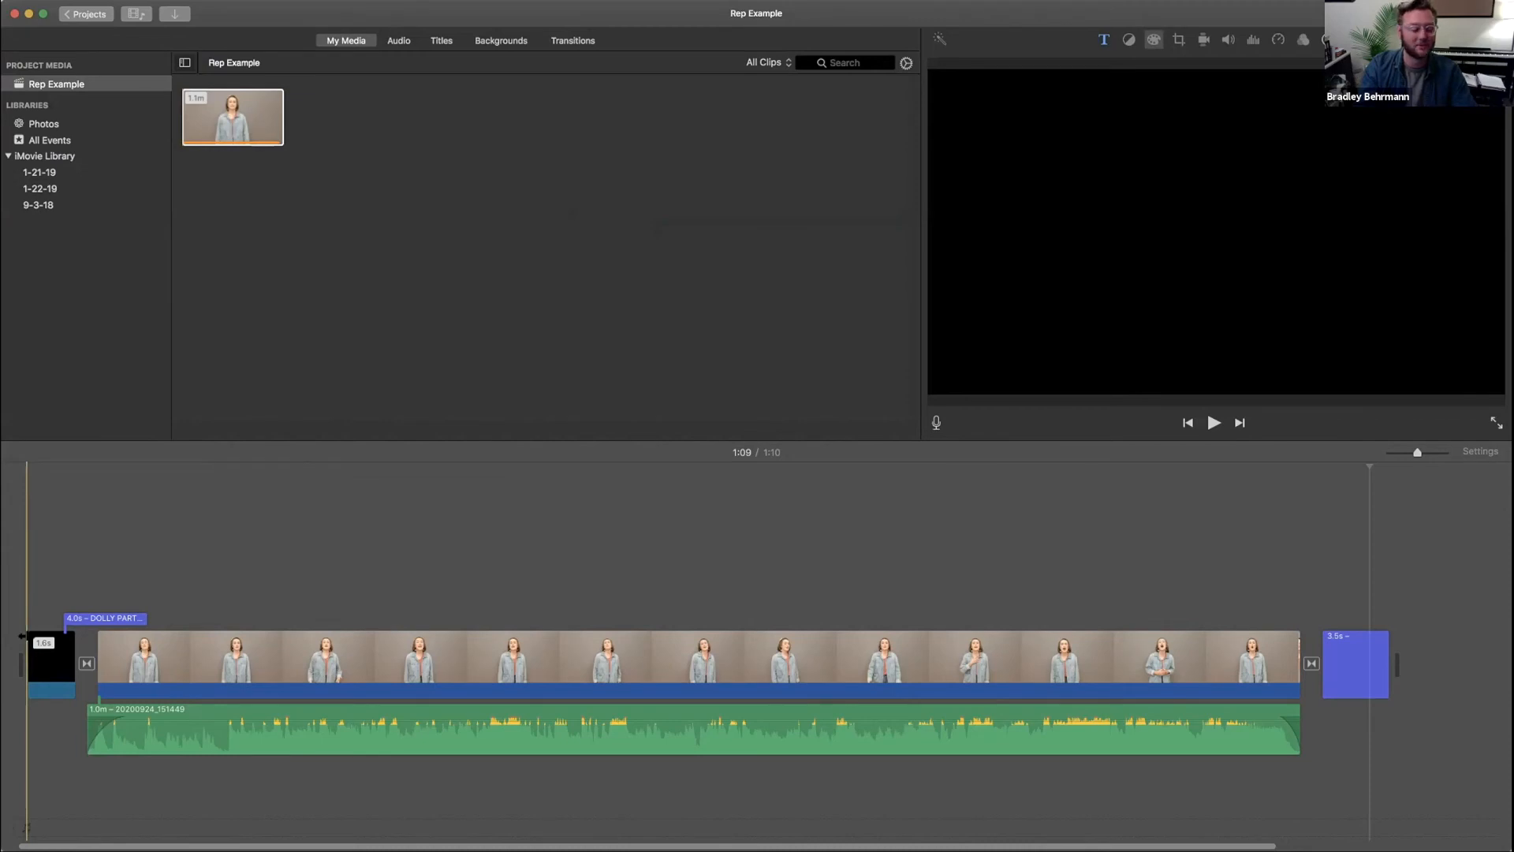
pyautogui.click(23, 636)
pyautogui.press('space')
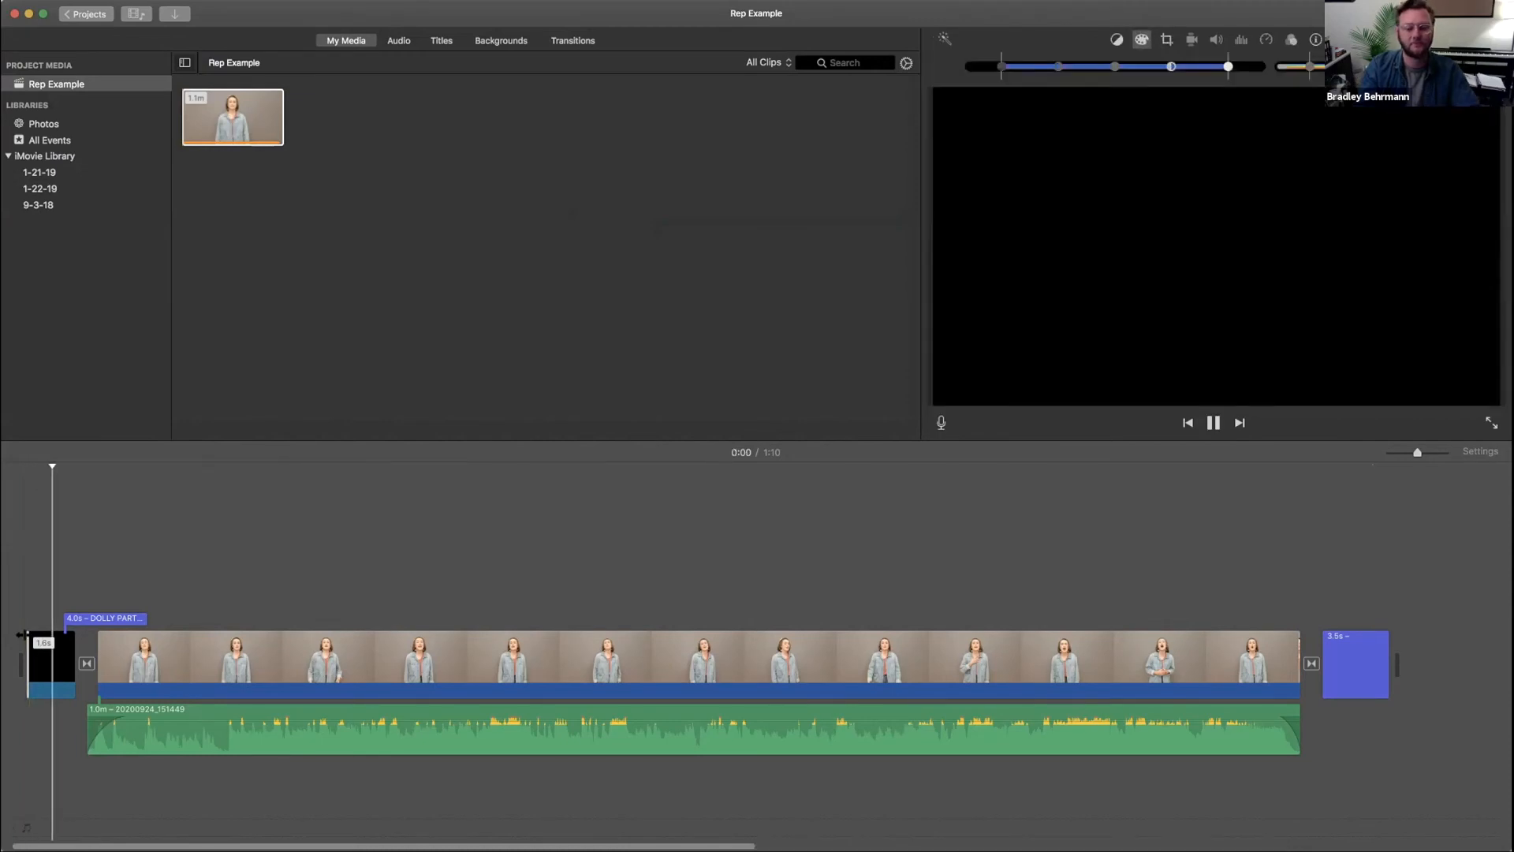
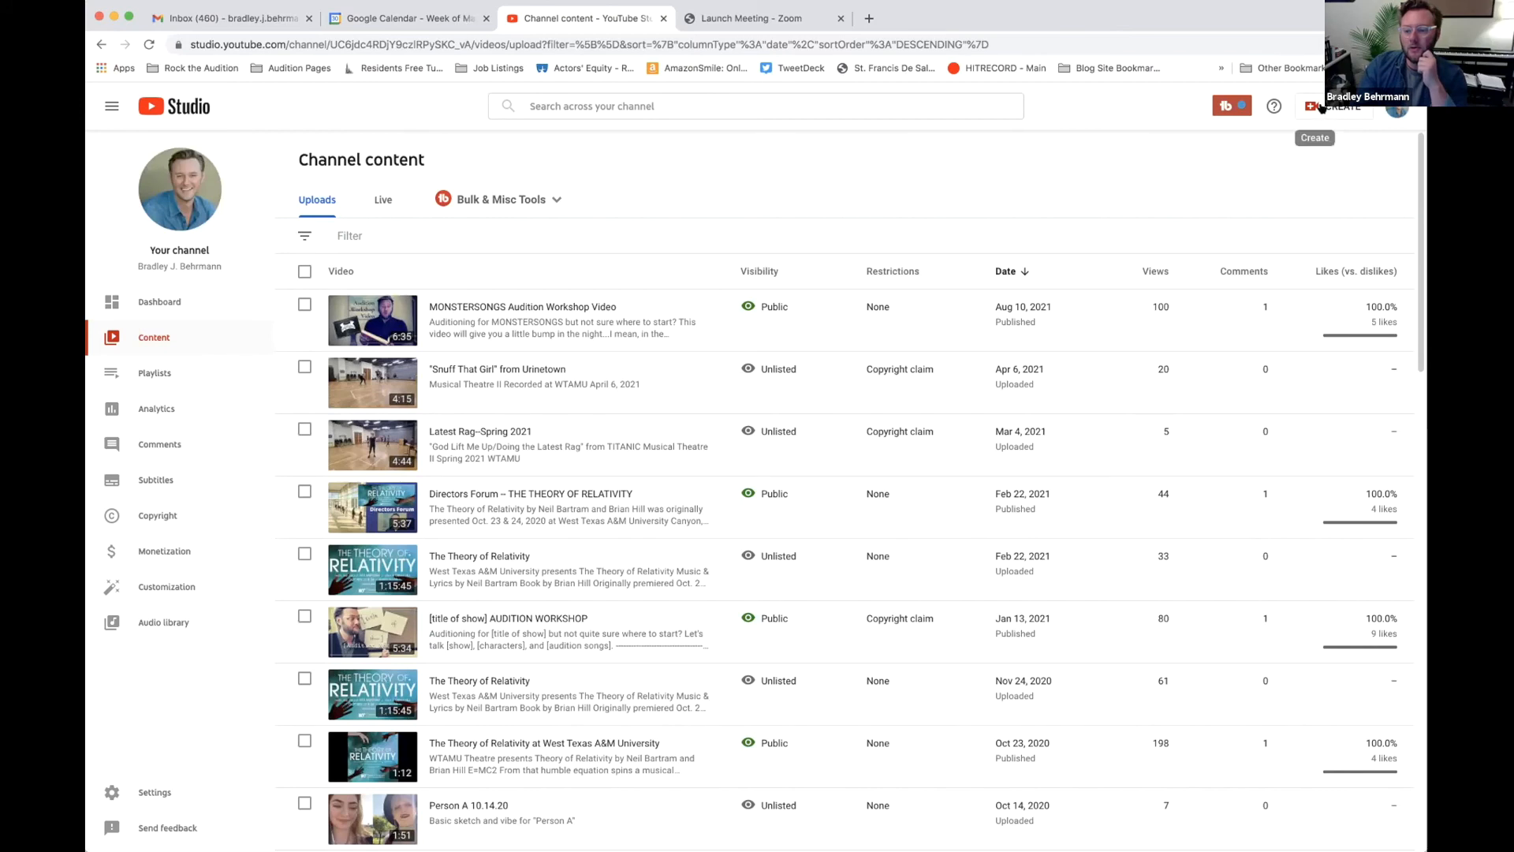
# - Upload the St. Louis Rep audition .mp4 from the Desktop as a new video
pyautogui.click(1321, 109)
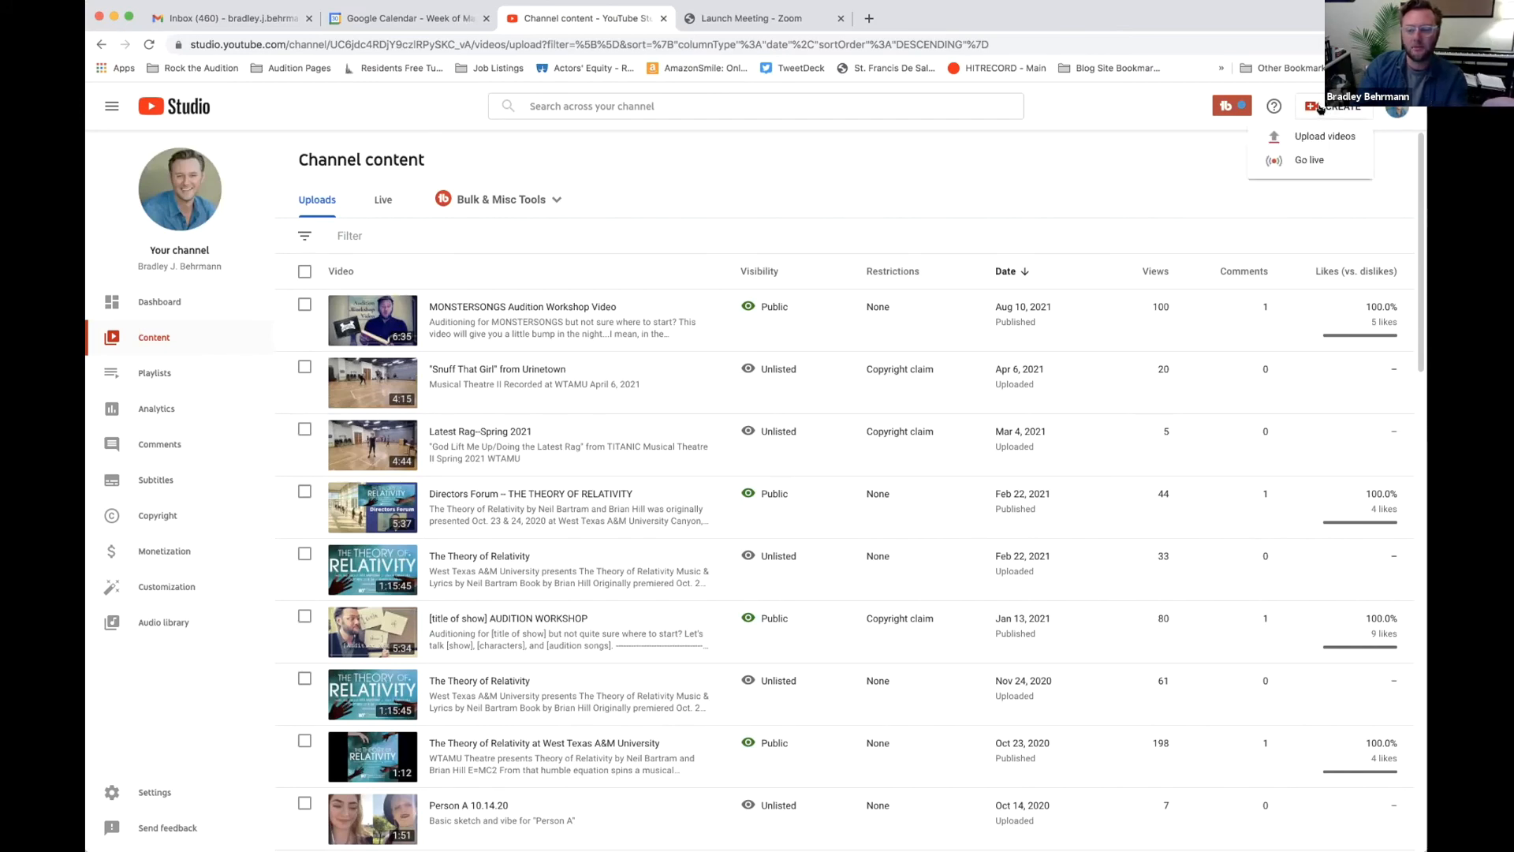
pyautogui.click(1316, 133)
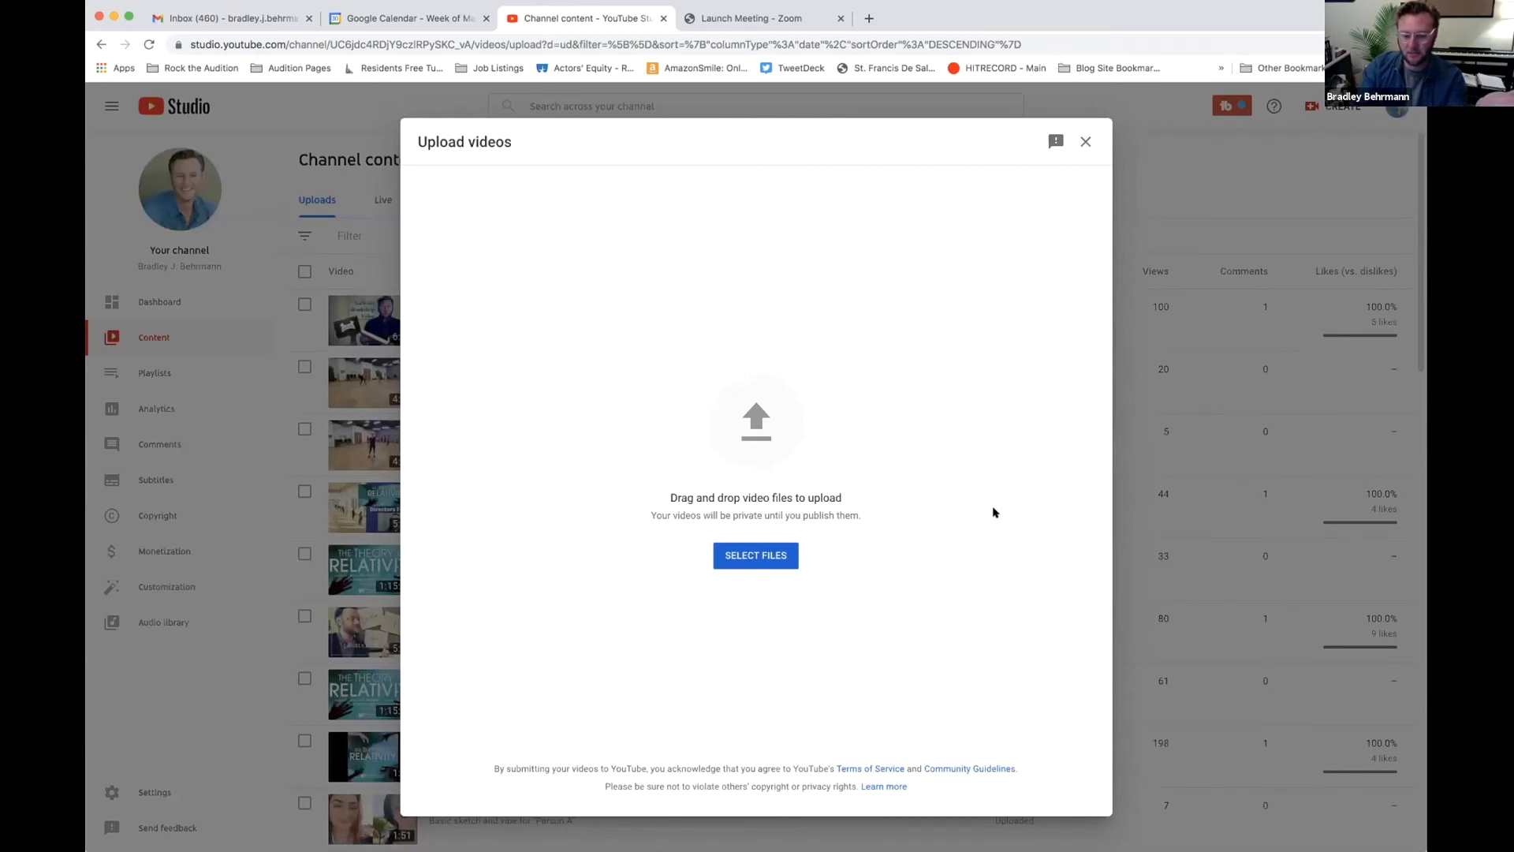
pyautogui.click(778, 558)
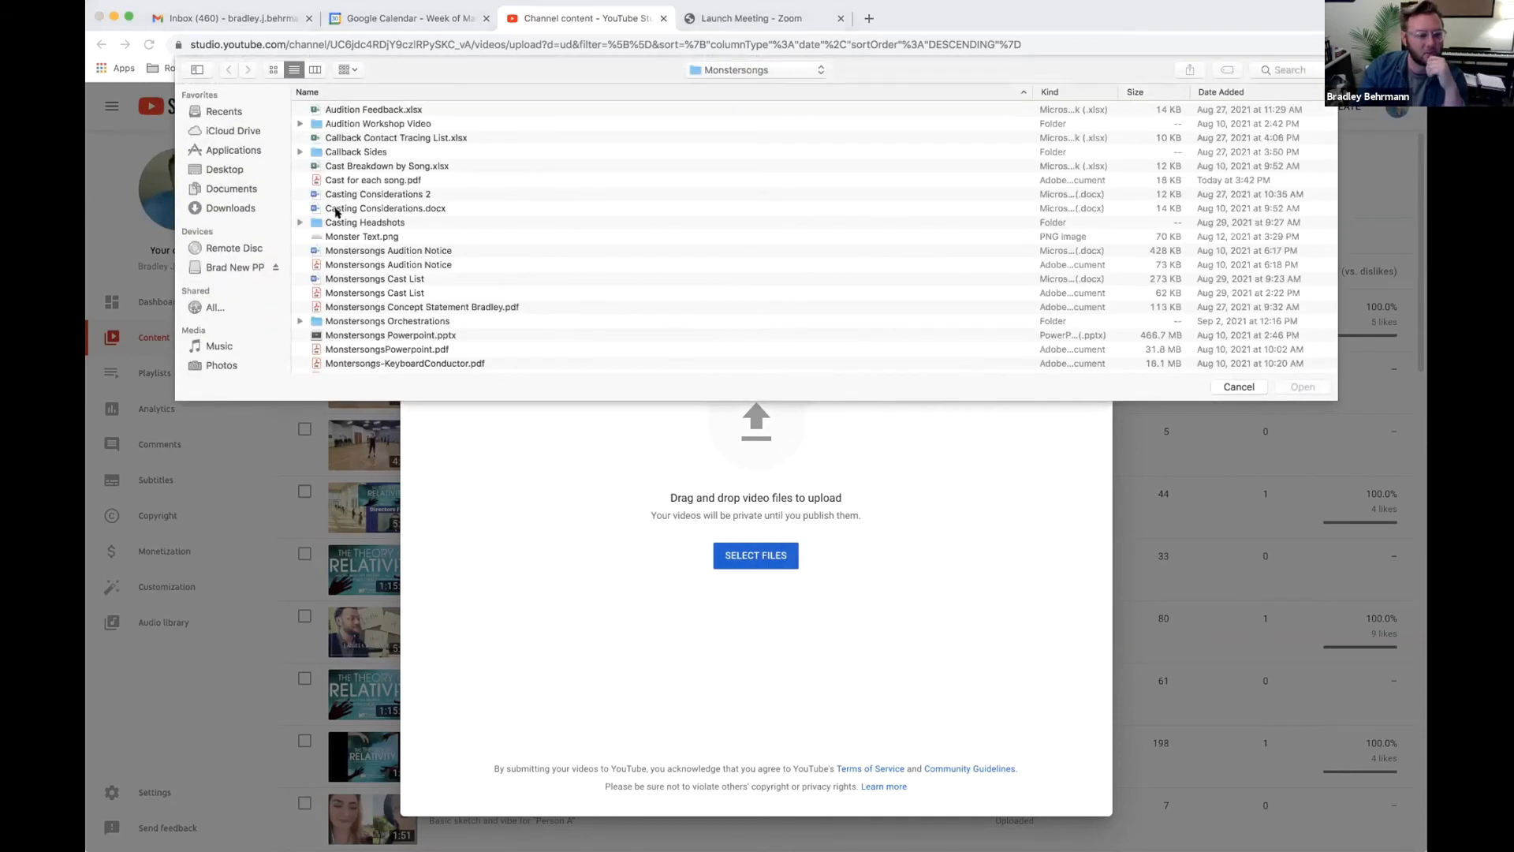
pyautogui.click(235, 169)
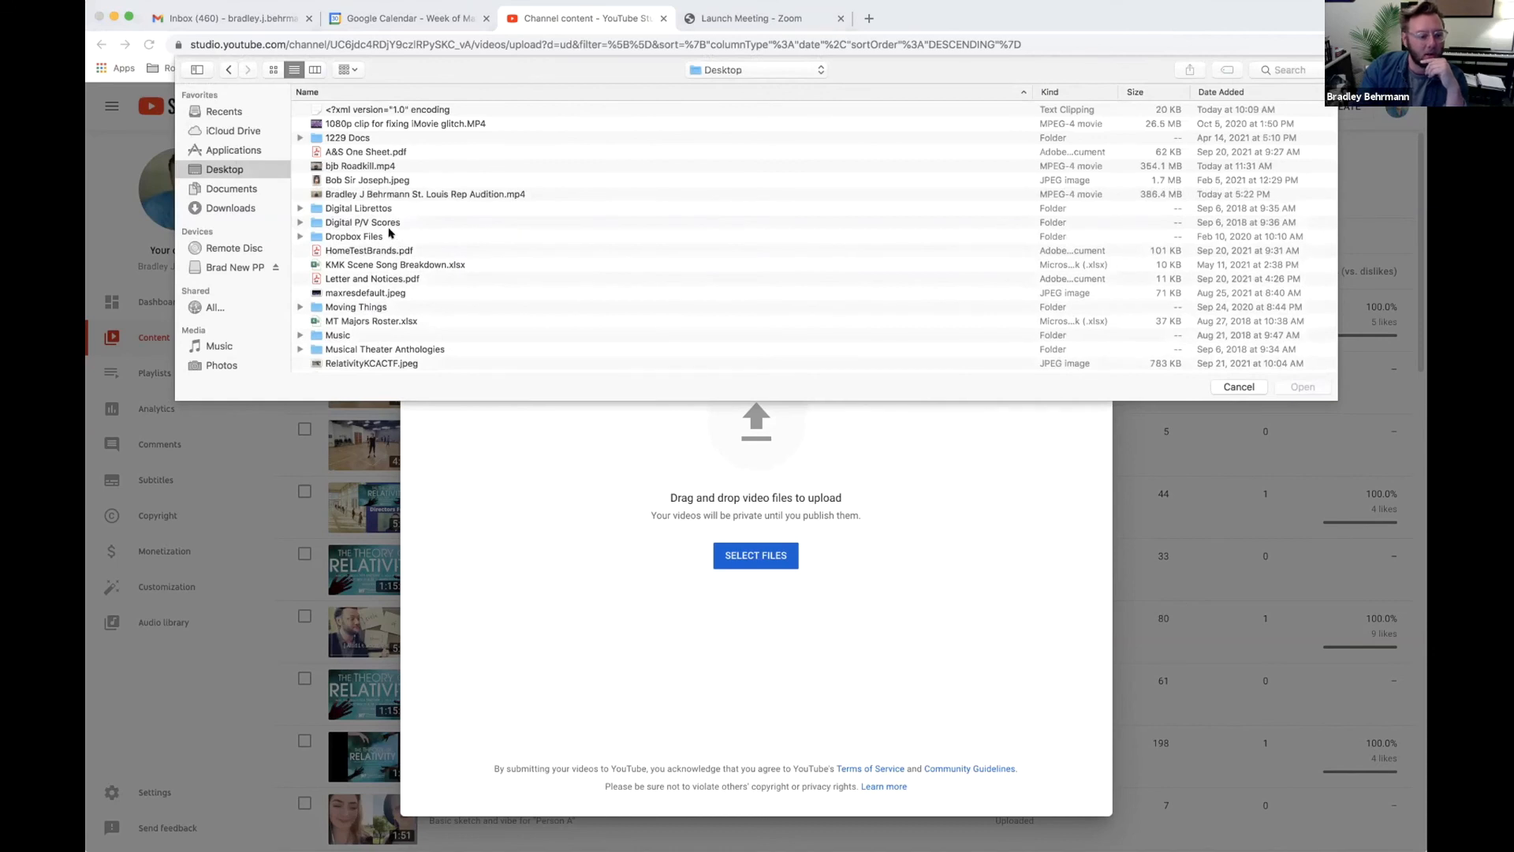
pyautogui.doubleClick(378, 195)
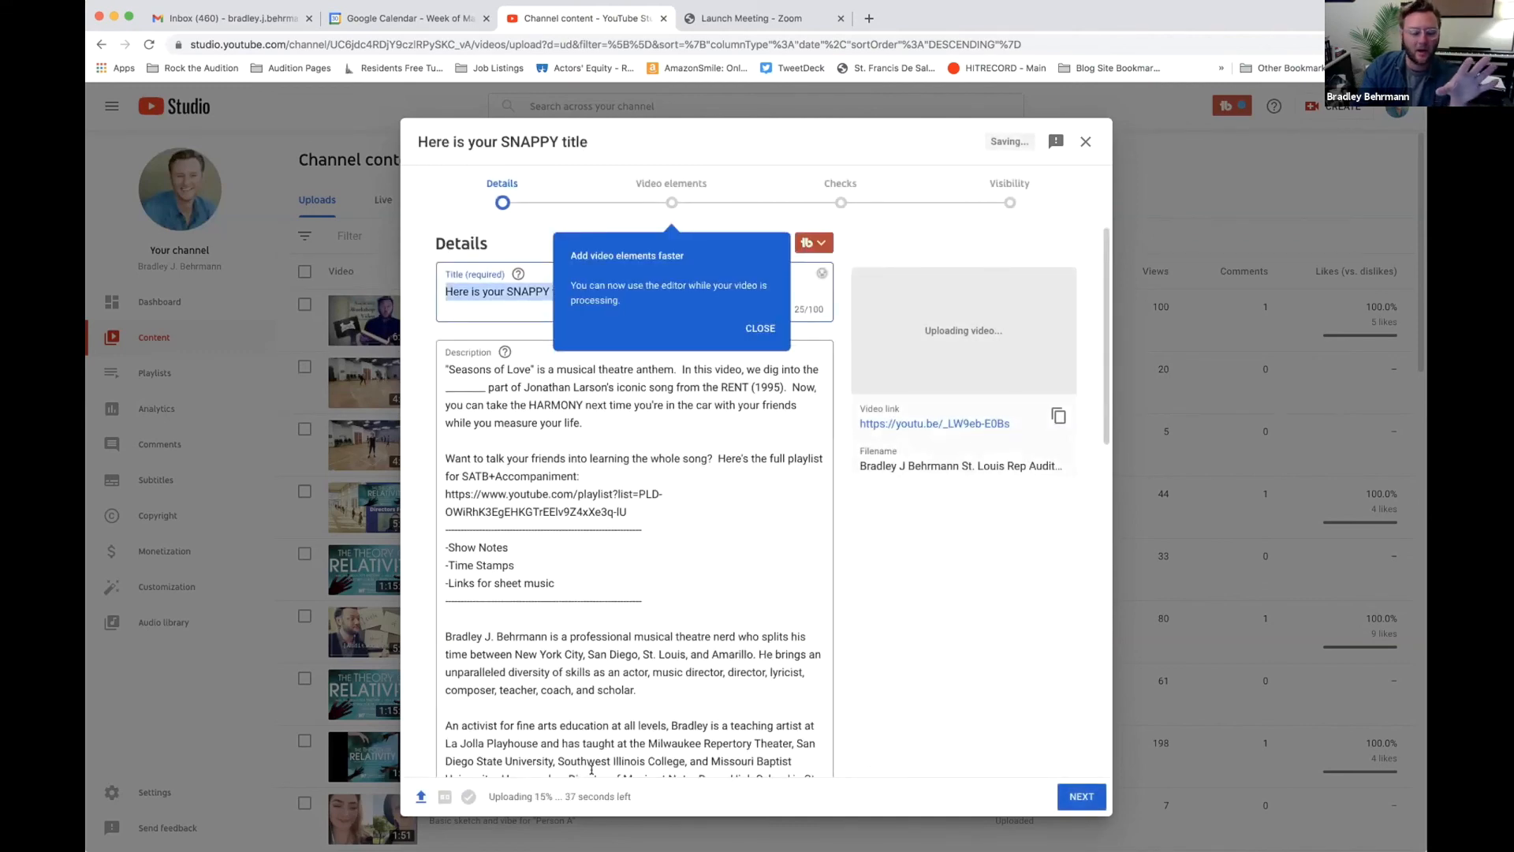
# - Delete the bio and playlist paragraphs from the description, then dismiss the video elements tip
pyautogui.scroll(-8, 684, 657)
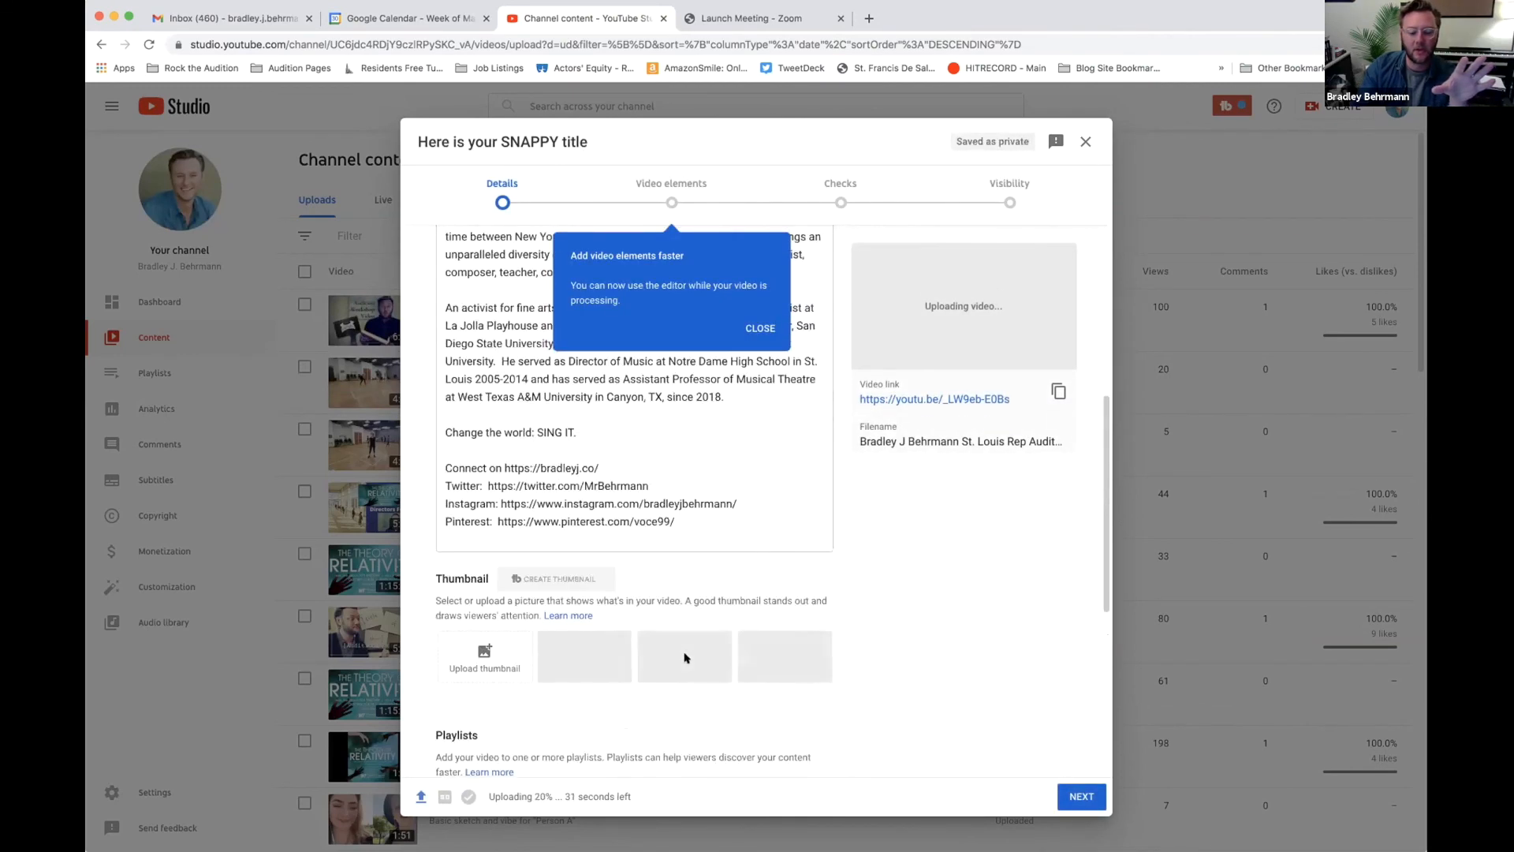
pyautogui.scroll(2, 685, 657)
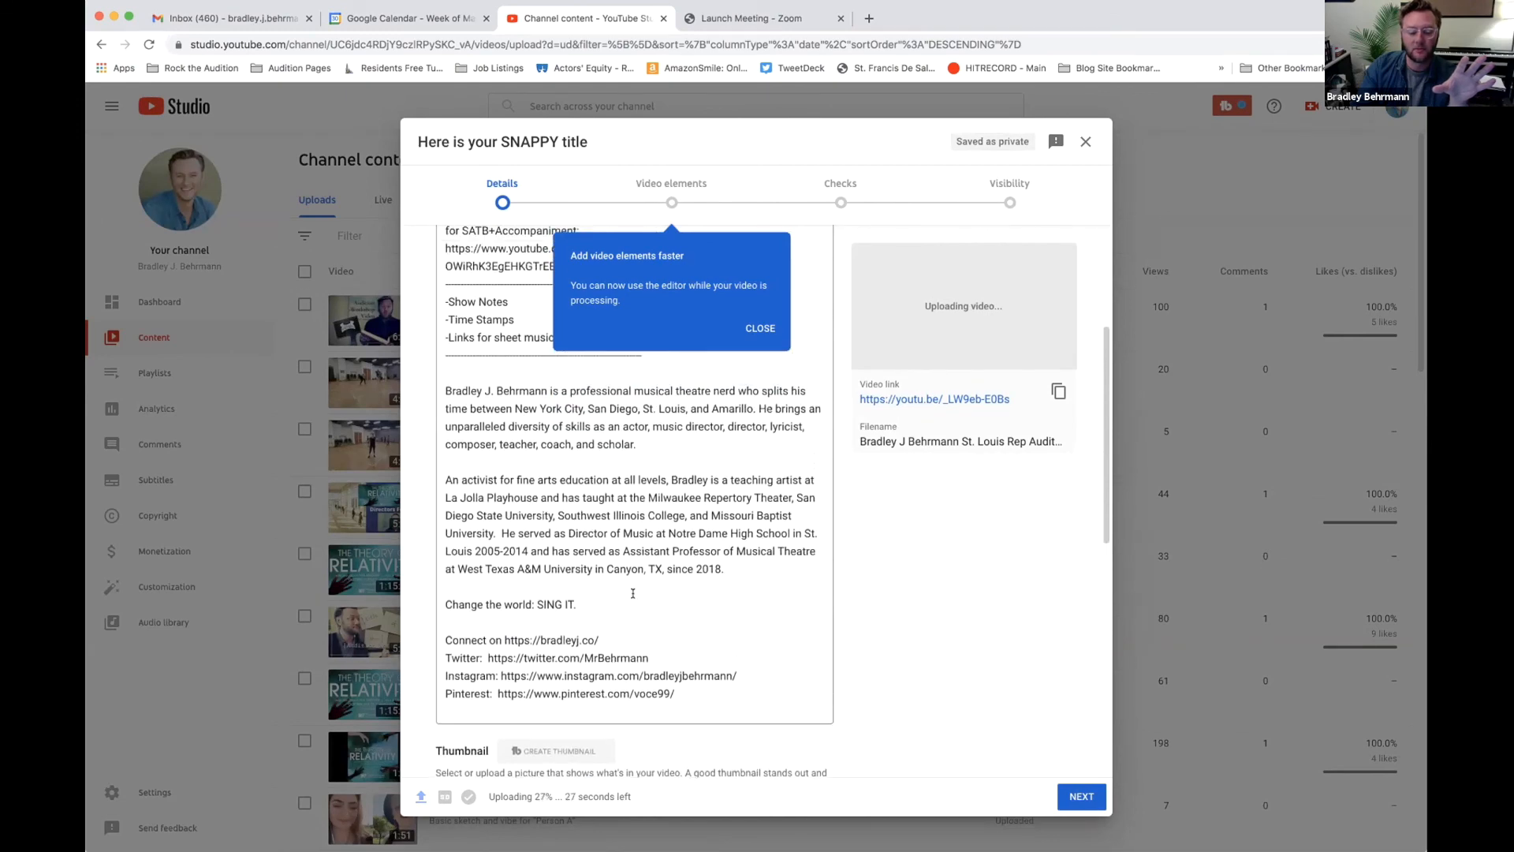
pyautogui.moveTo(612, 606); pyautogui.dragTo(426, 249)
pyautogui.press('BackSpace')
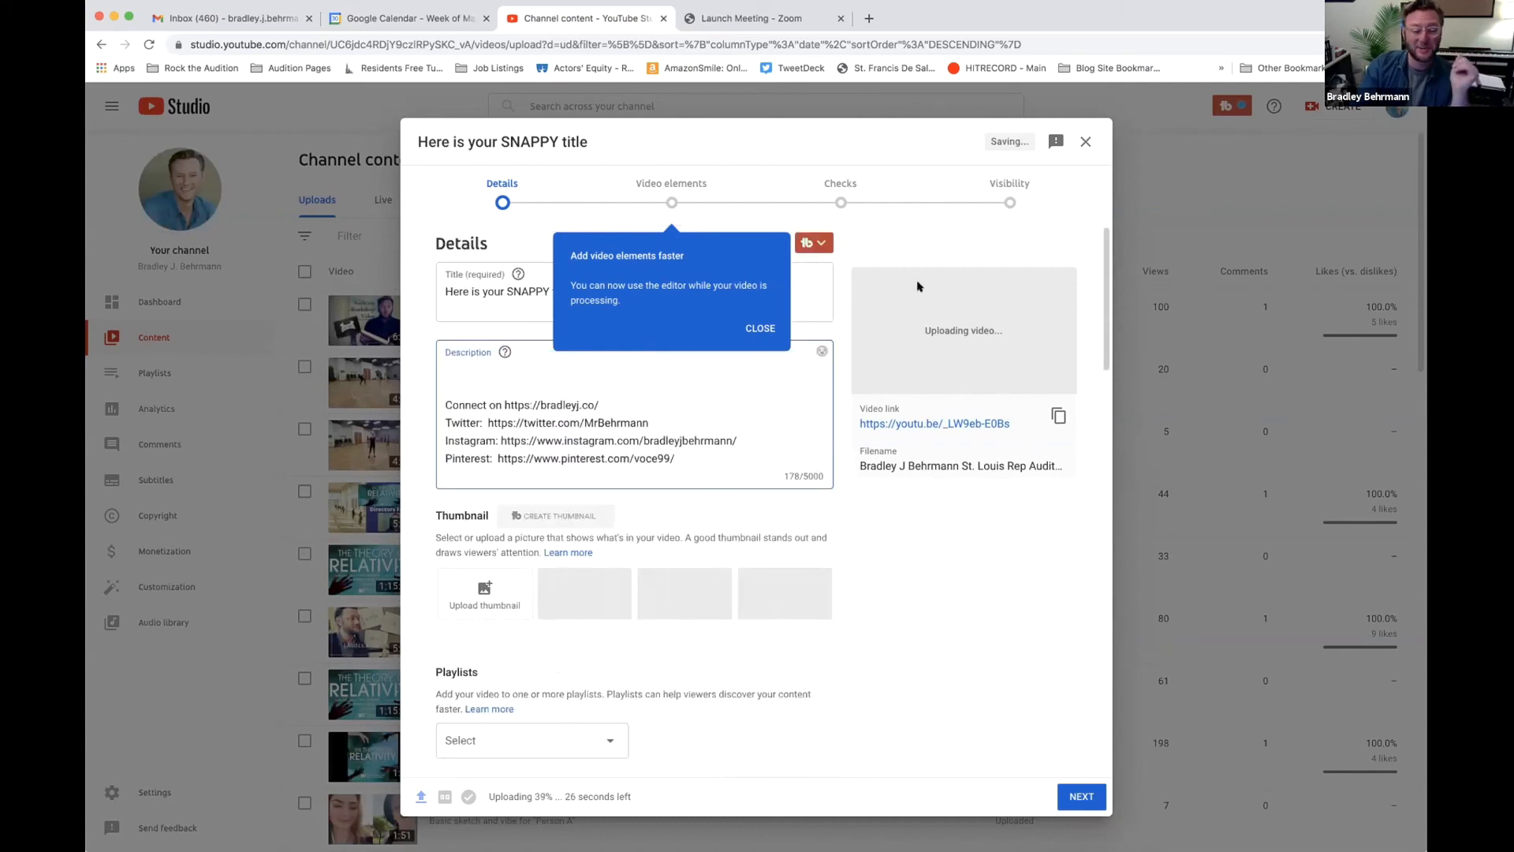
pyautogui.click(759, 328)
# - Replace the title with the performer's name followed by "Roadkill" and "The Little Dog Laughed"
pyautogui.tripleClick(557, 286)
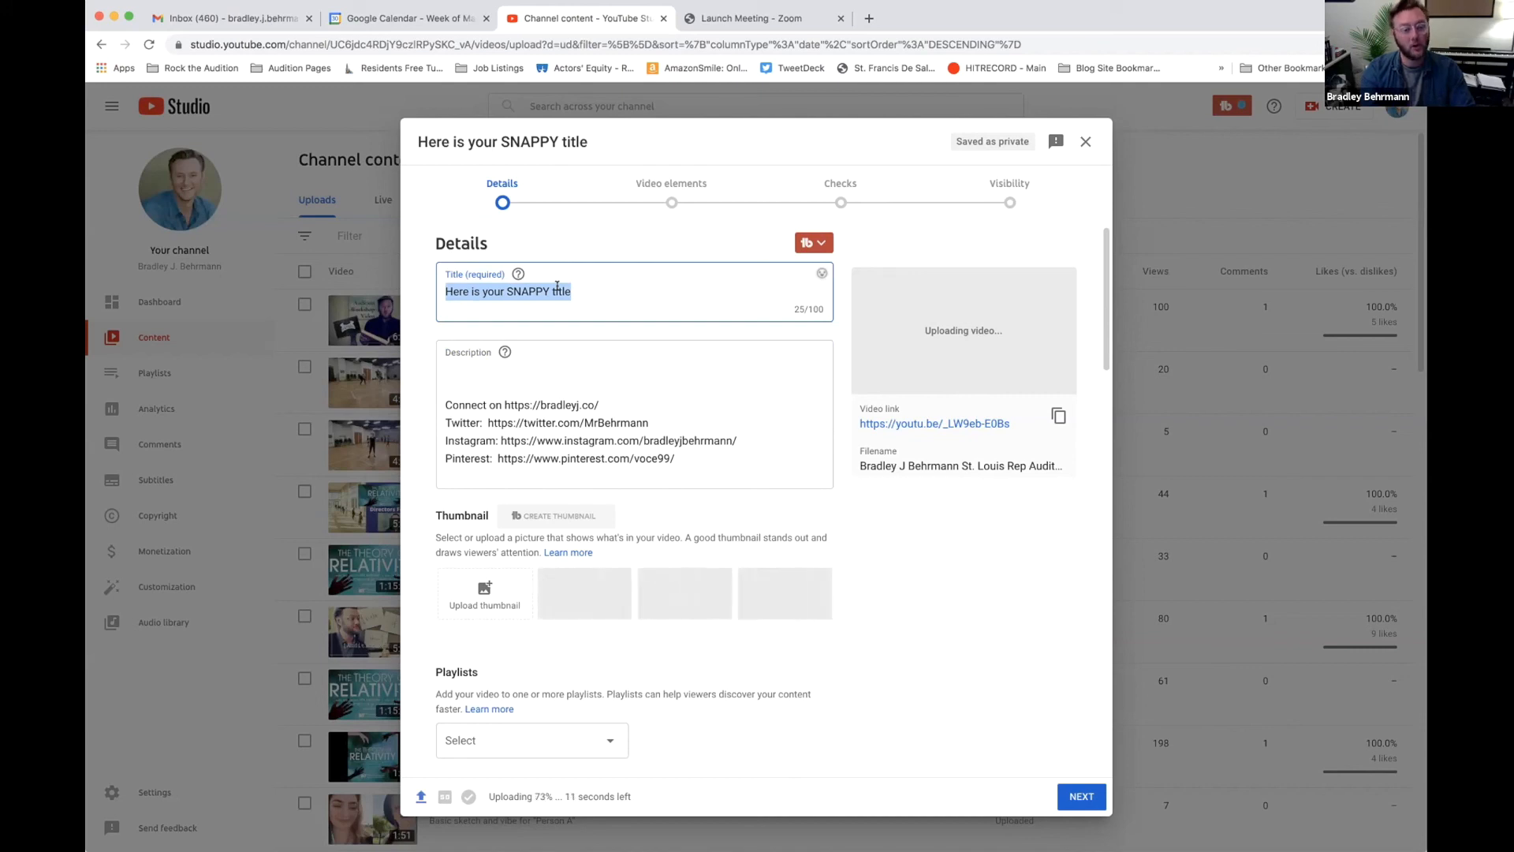
pyautogui.write('Bradley J')
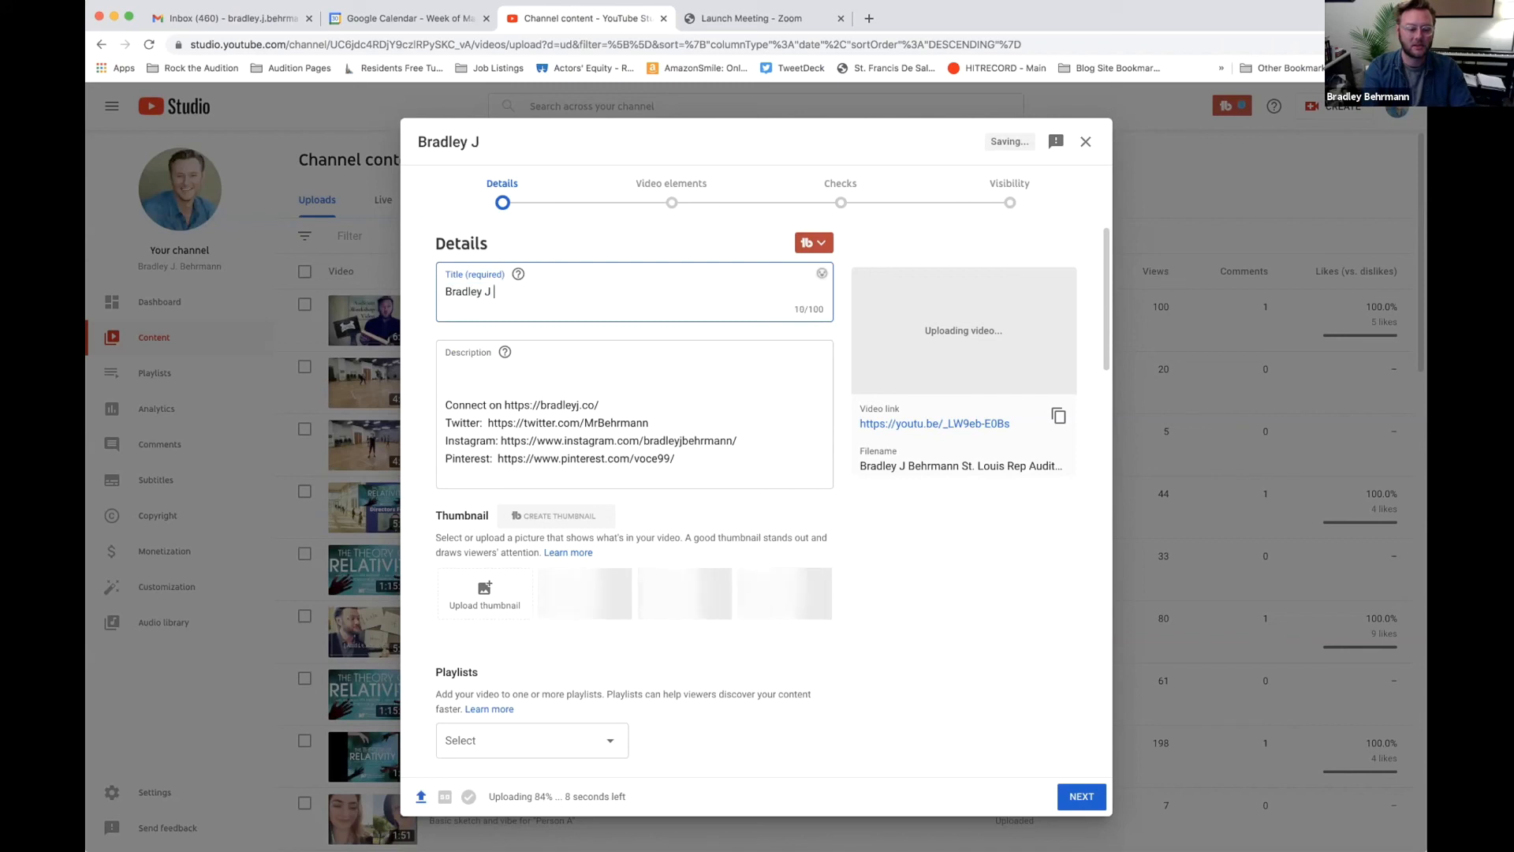
pyautogui.write('. Behrmann ')
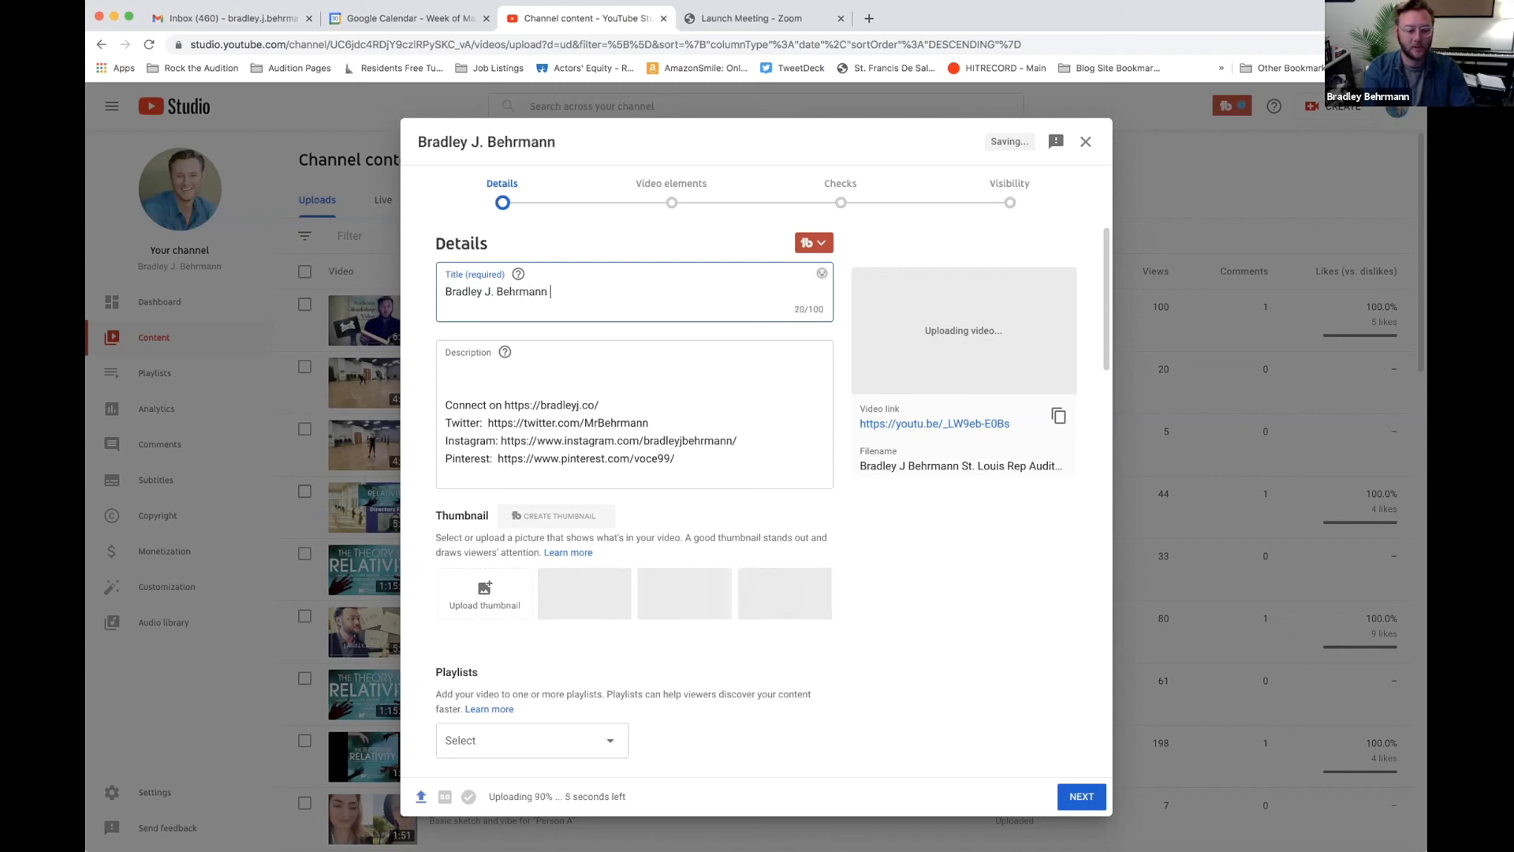
pyautogui.write('St. Louis Rep Audition')
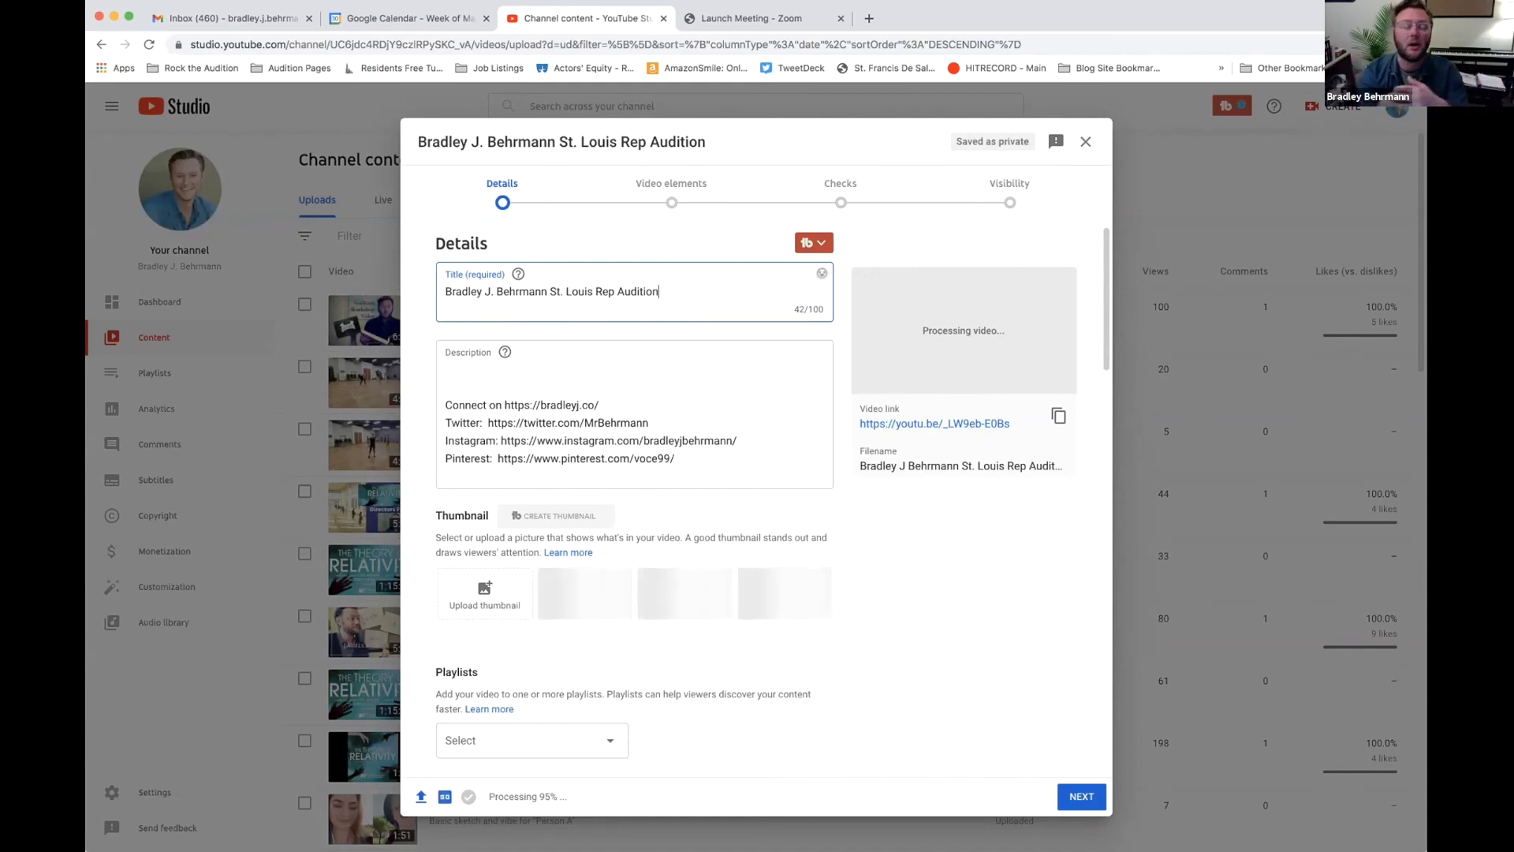
pyautogui.press('BackSpace')
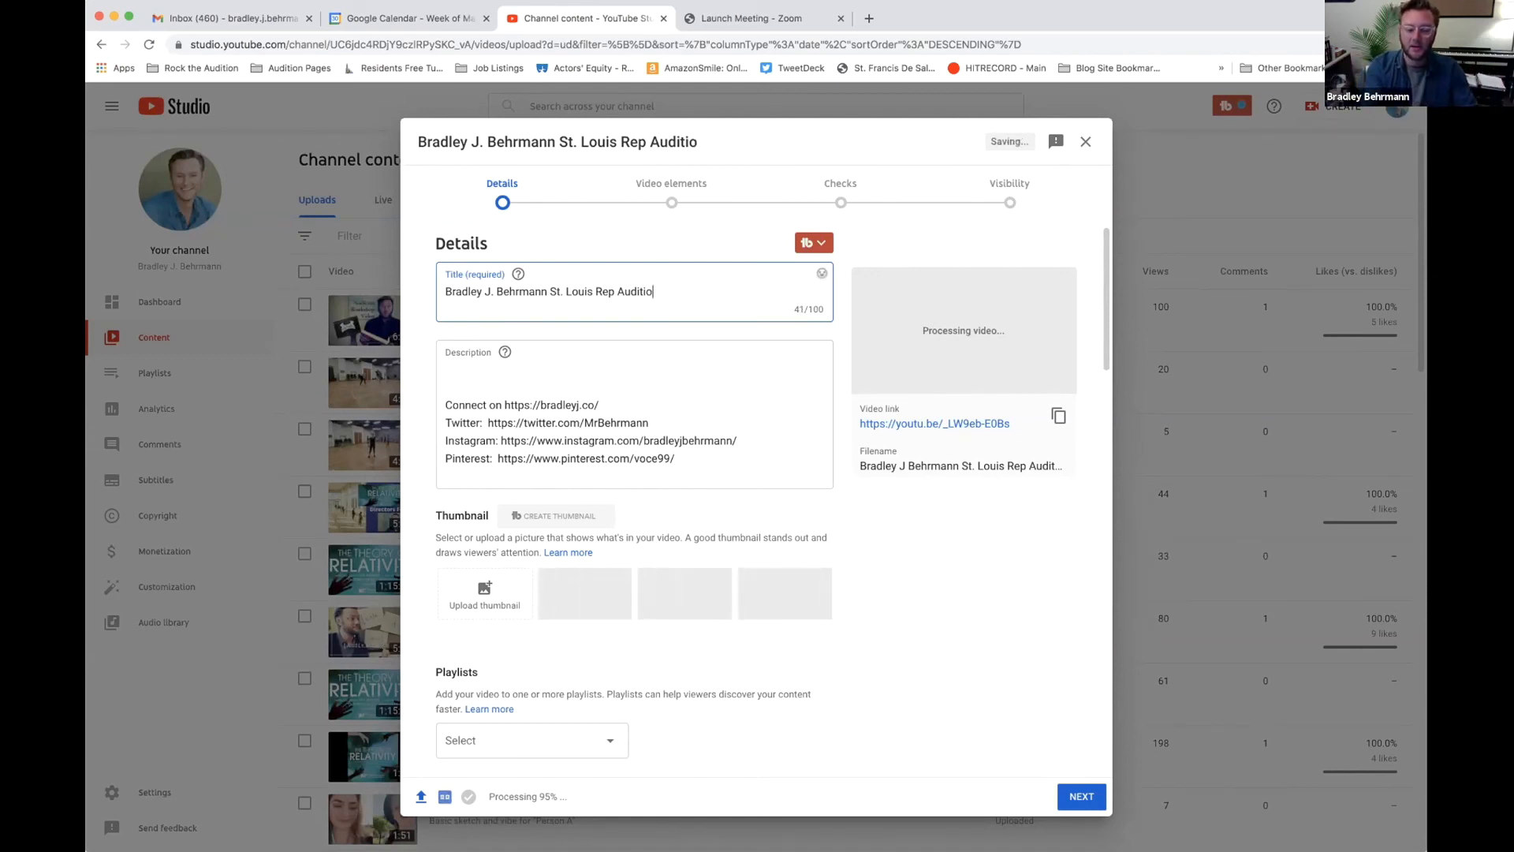
pyautogui.press('BackSpace')
pyautogui.press('BackSpace')
pyautogui.press('BackSpace')
pyautogui.press('BackSpace')
pyautogui.press('BackSpace')
pyautogui.press('BackSpace')
pyautogui.press('BackSpace')
pyautogui.press('BackSpace')
pyautogui.press('BackSpace')
pyautogui.press('BackSpace')
pyautogui.press('BackSpace')
pyautogui.press('BackSpace')
pyautogui.press('BackSpace')
pyautogui.press('BackSpace')
pyautogui.press('BackSpace')
pyautogui.press('BackSpace')
pyautogui.press('BackSpace')
pyautogui.press('BackSpace')
pyautogui.press('BackSpace')
pyautogui.press('BackSpace')
pyautogui.press('BackSpace')
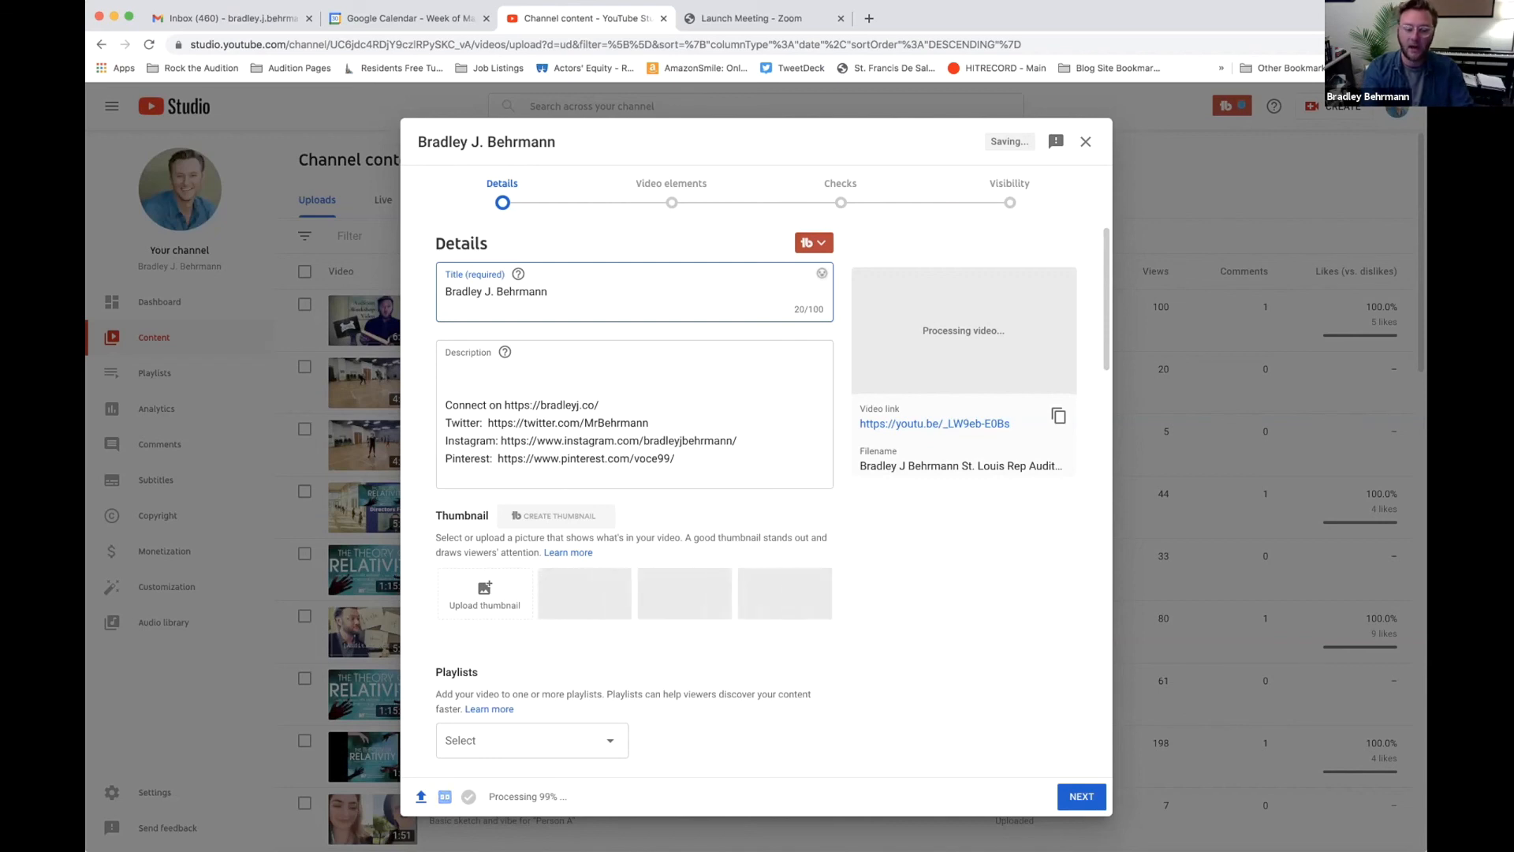
pyautogui.write('"Roadkill" and "The Little Dog Laughed')
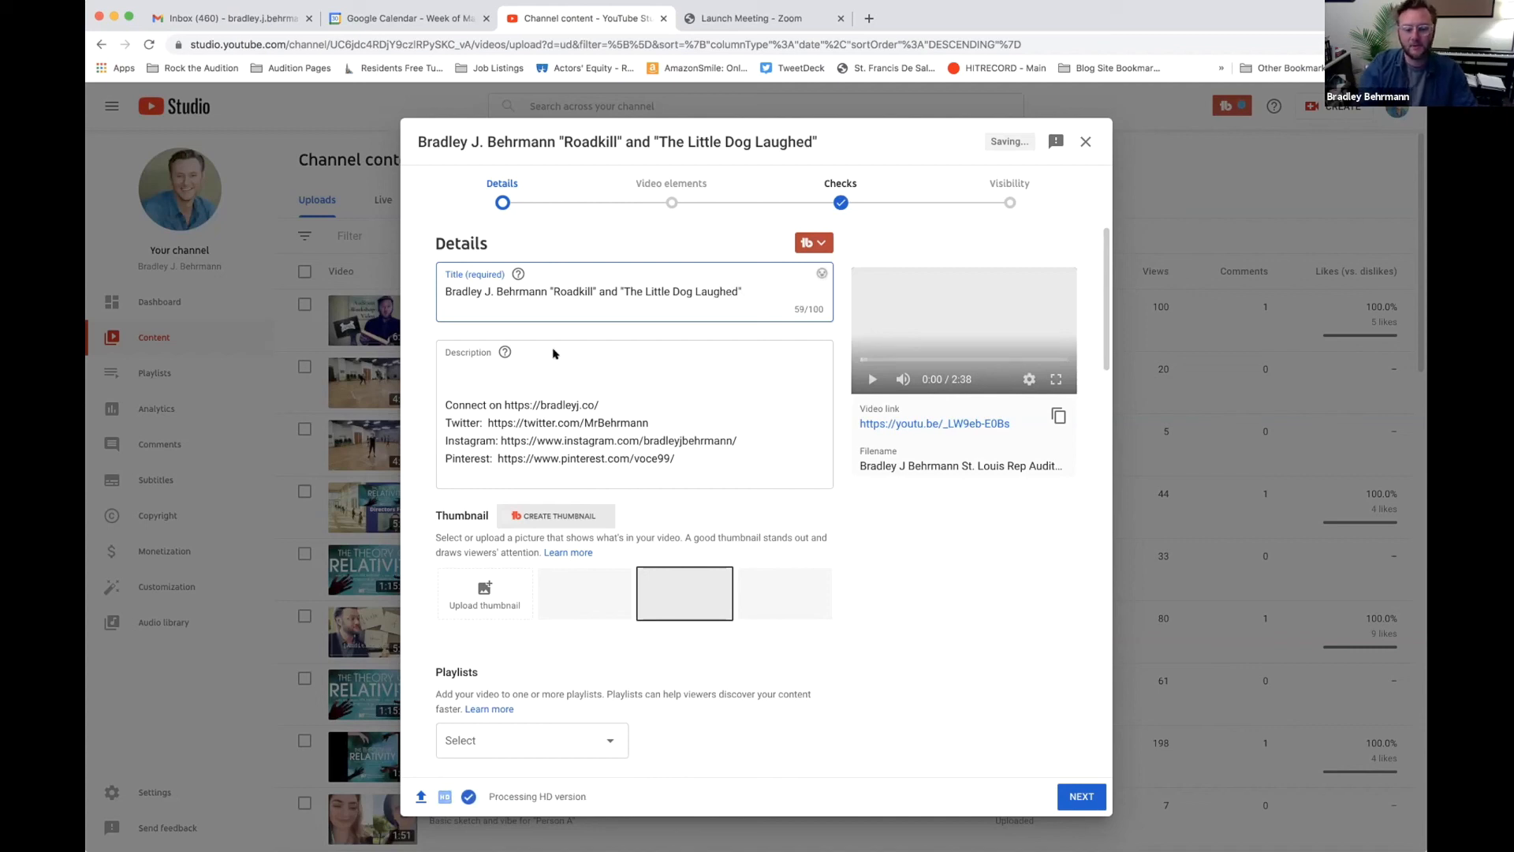
# - End the title with 'St. Louis Rep Audition' and list both audition pieces on separate description lines
pyautogui.moveTo(746, 288); pyautogui.dragTo(542, 292)
pyautogui.write('St. Louis Rep Audition')
pyautogui.click(486, 369)
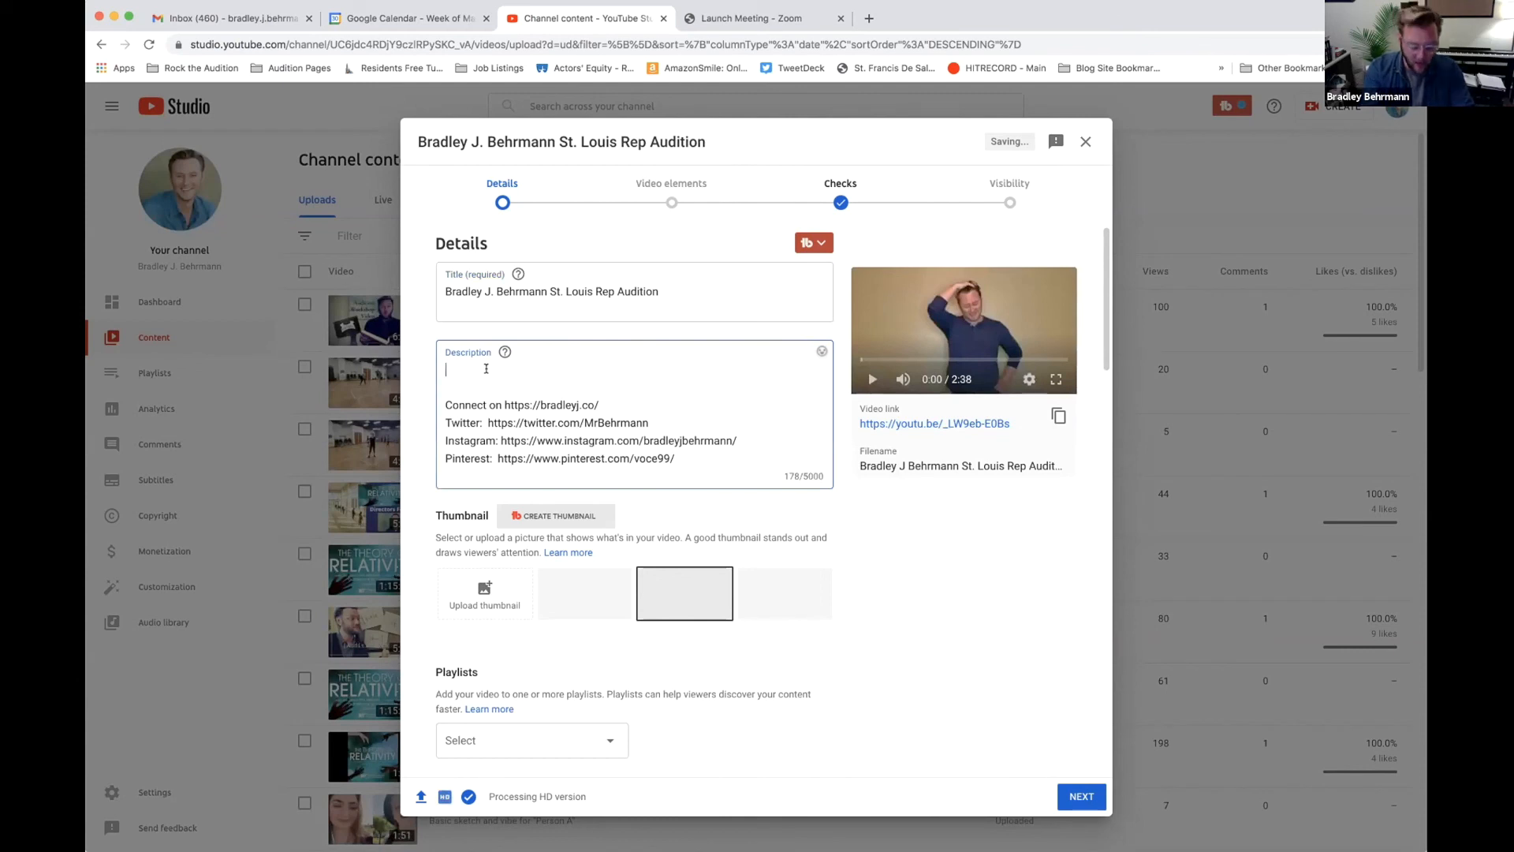
pyautogui.write('"Roadkill" from')
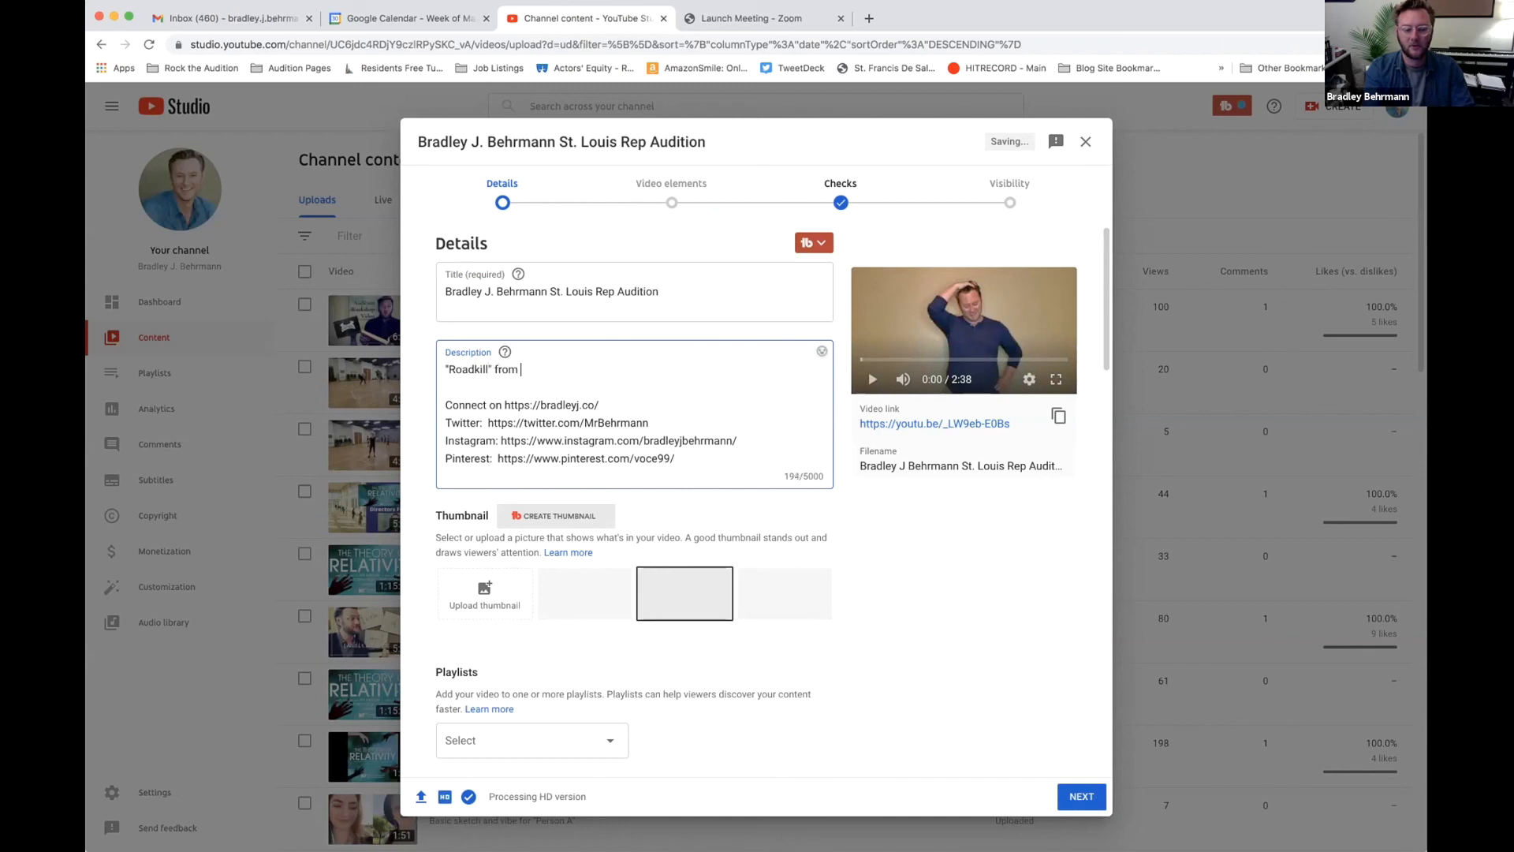
pyautogui.write(' The Great American Trailer Park Music')
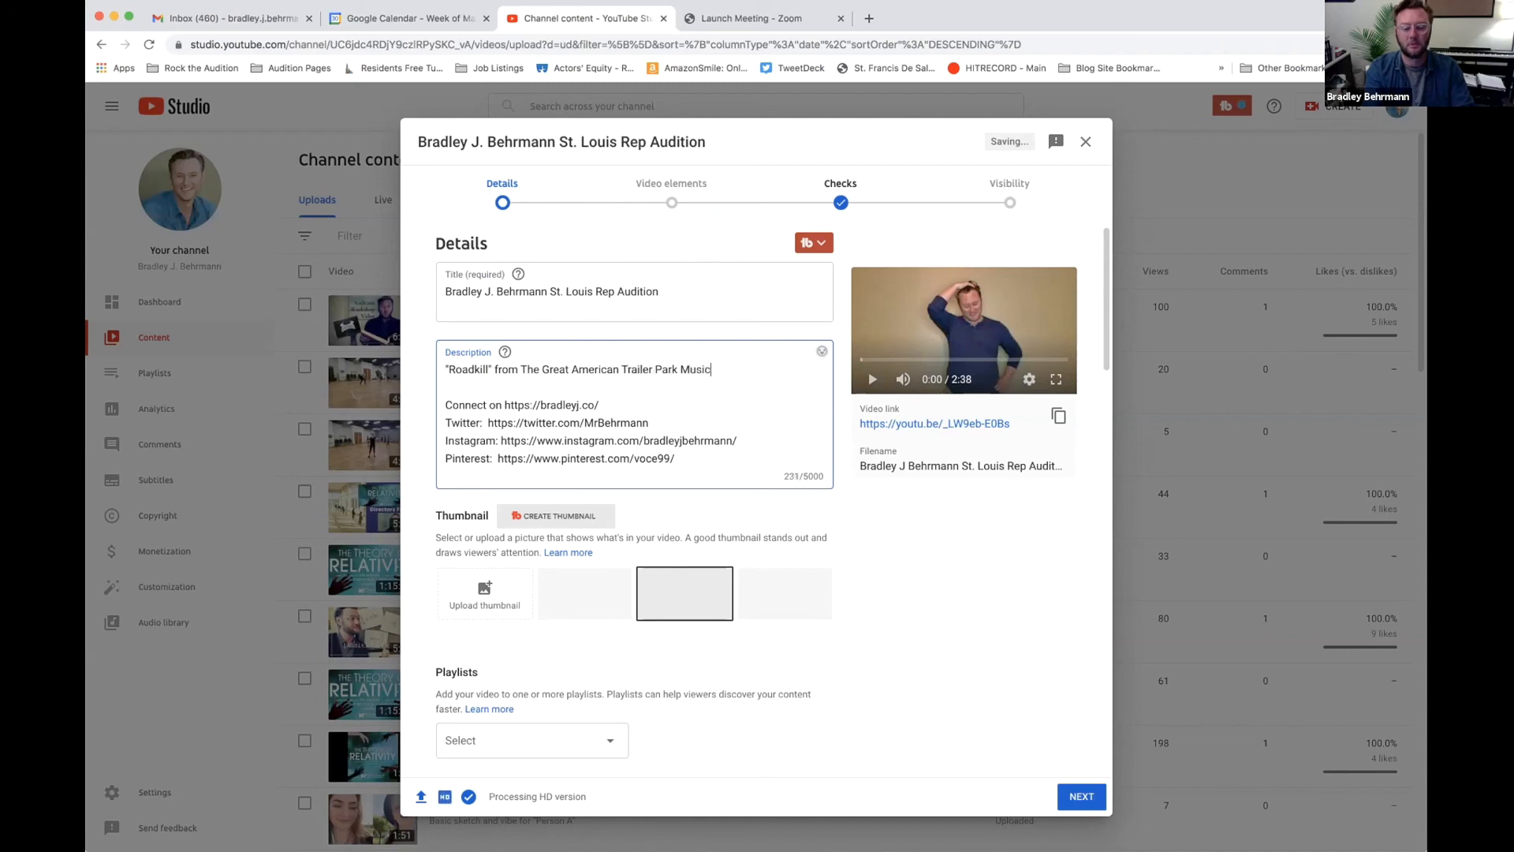
pyautogui.write('al')
pyautogui.press('Return')
pyautogui.write('Monologue from The Little Dog Laughed')
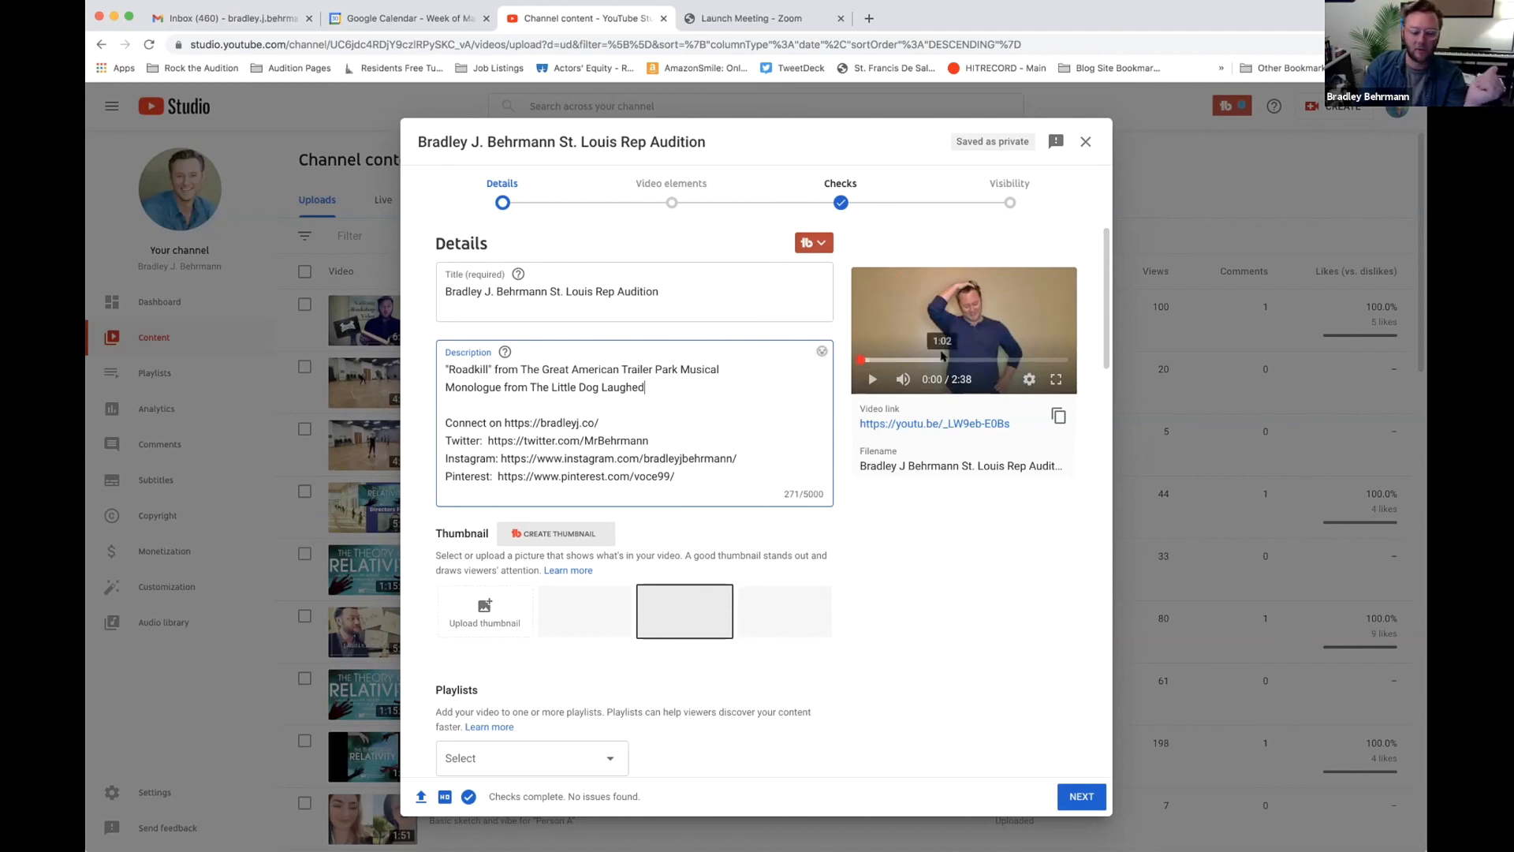
# - Set the audience to 'No, it's not made for kids' and advance to Video elements
pyautogui.scroll(-3, 956, 623)
pyautogui.scroll(-4, 956, 623)
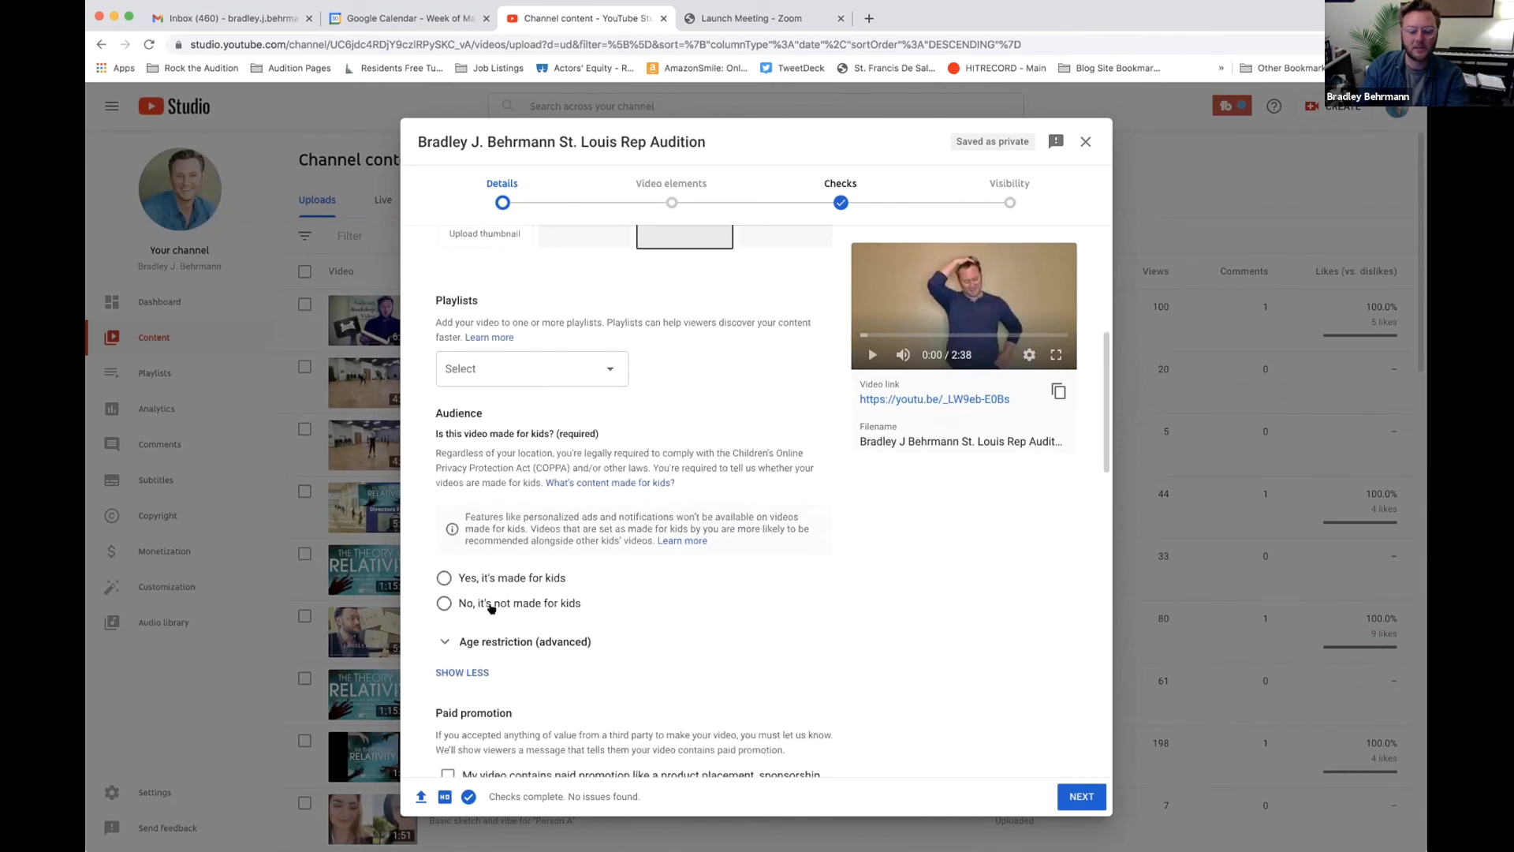
pyautogui.scroll(-7, 568, 583)
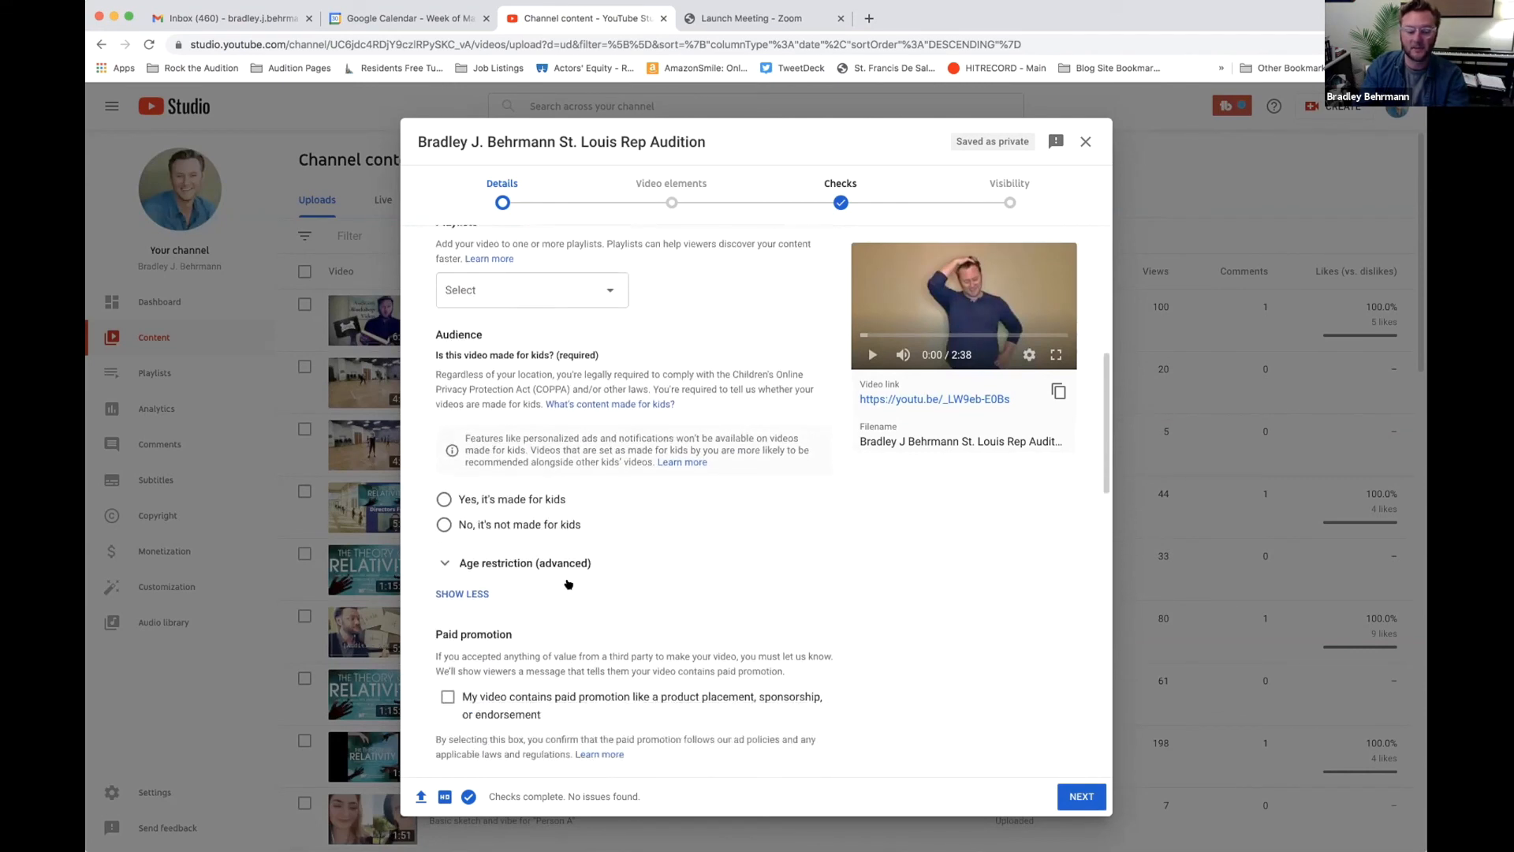
pyautogui.scroll(-1, 568, 582)
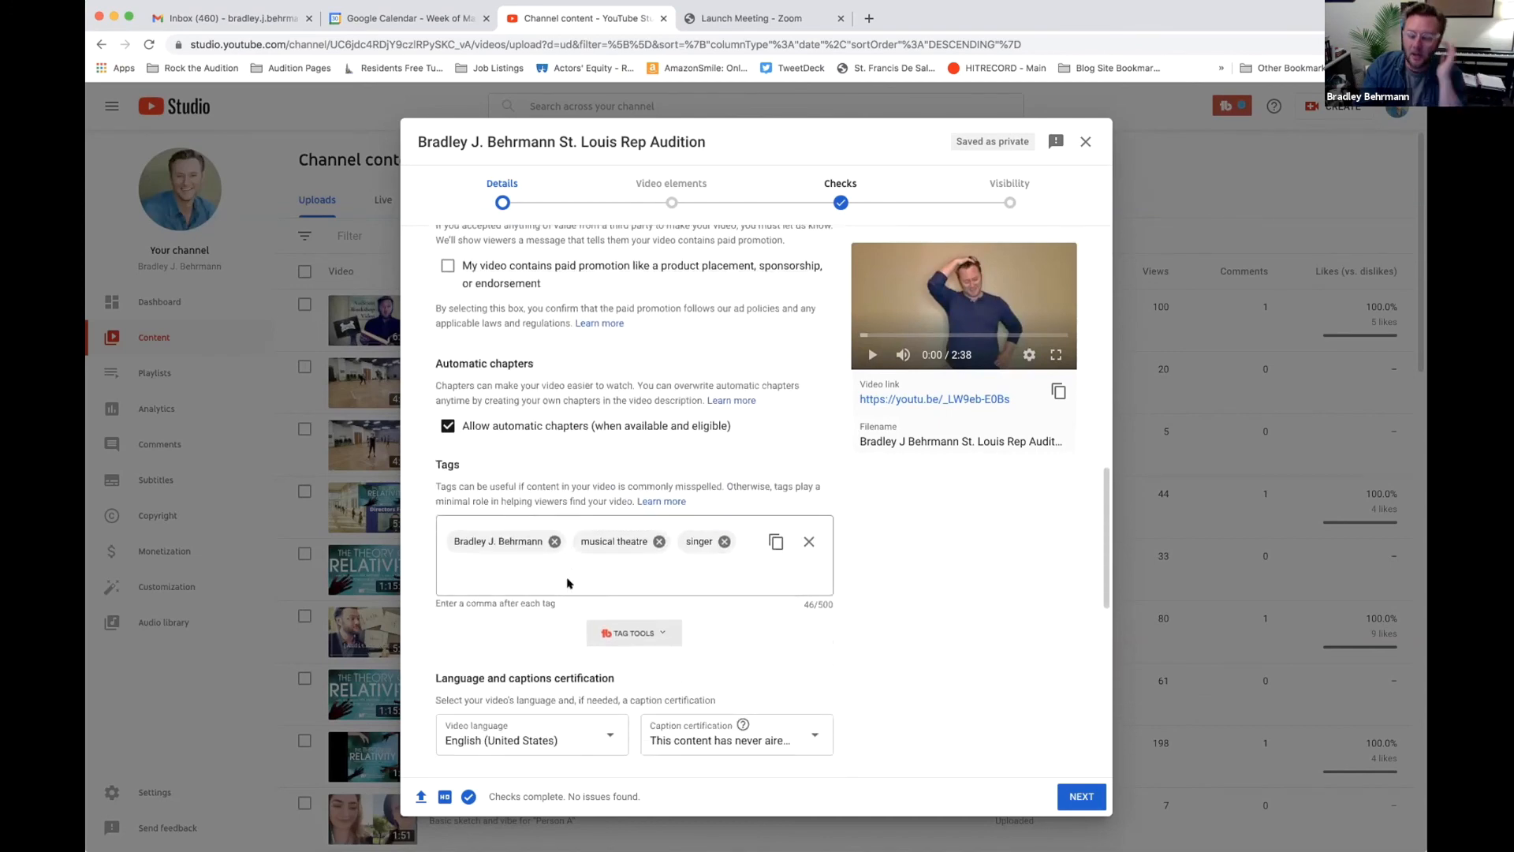
pyautogui.scroll(-6, 565, 541)
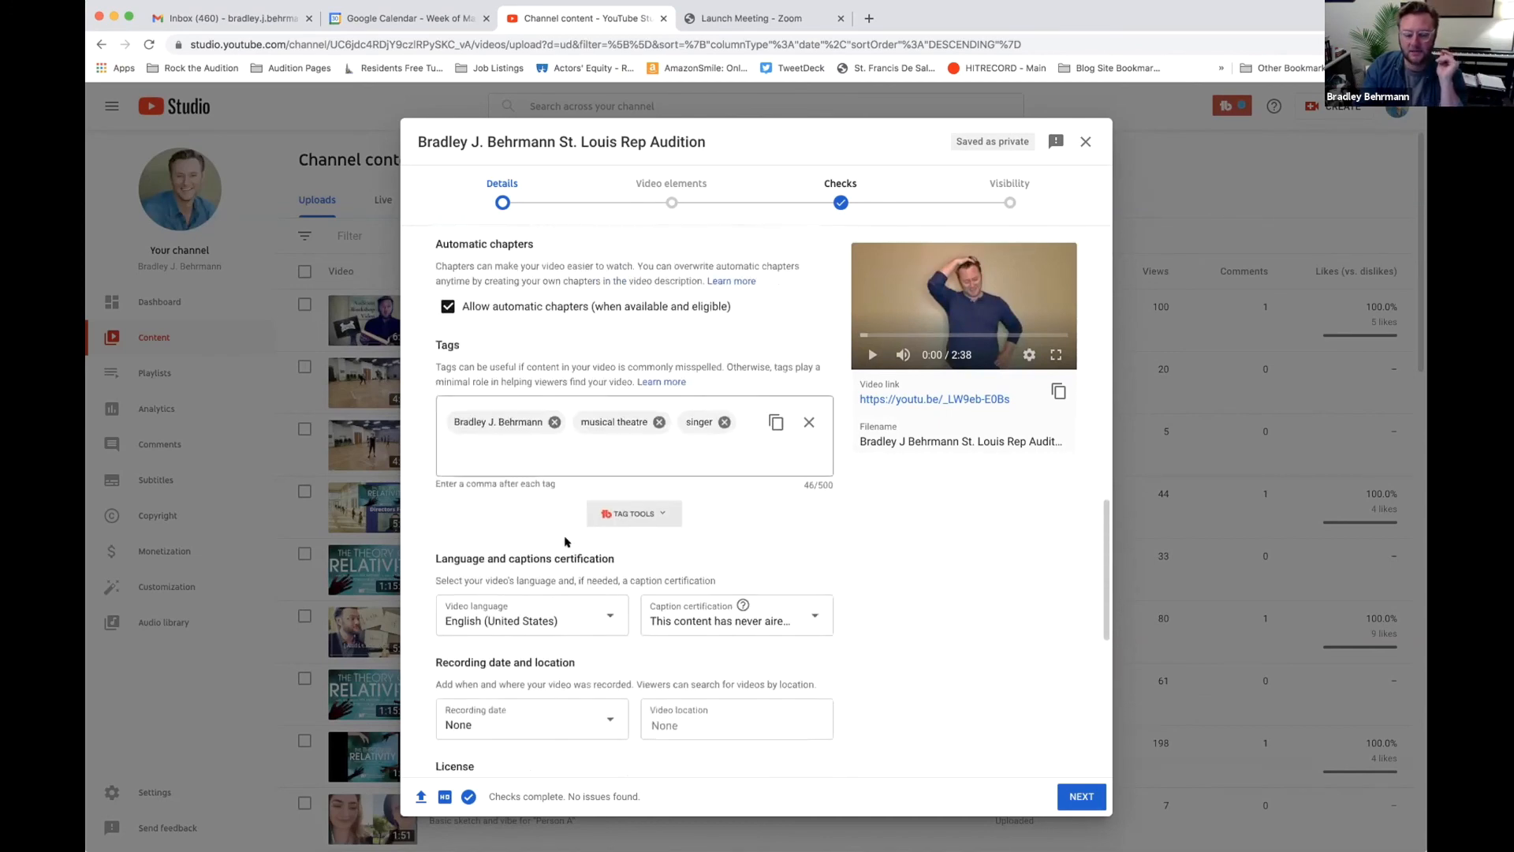
pyautogui.scroll(-3, 564, 542)
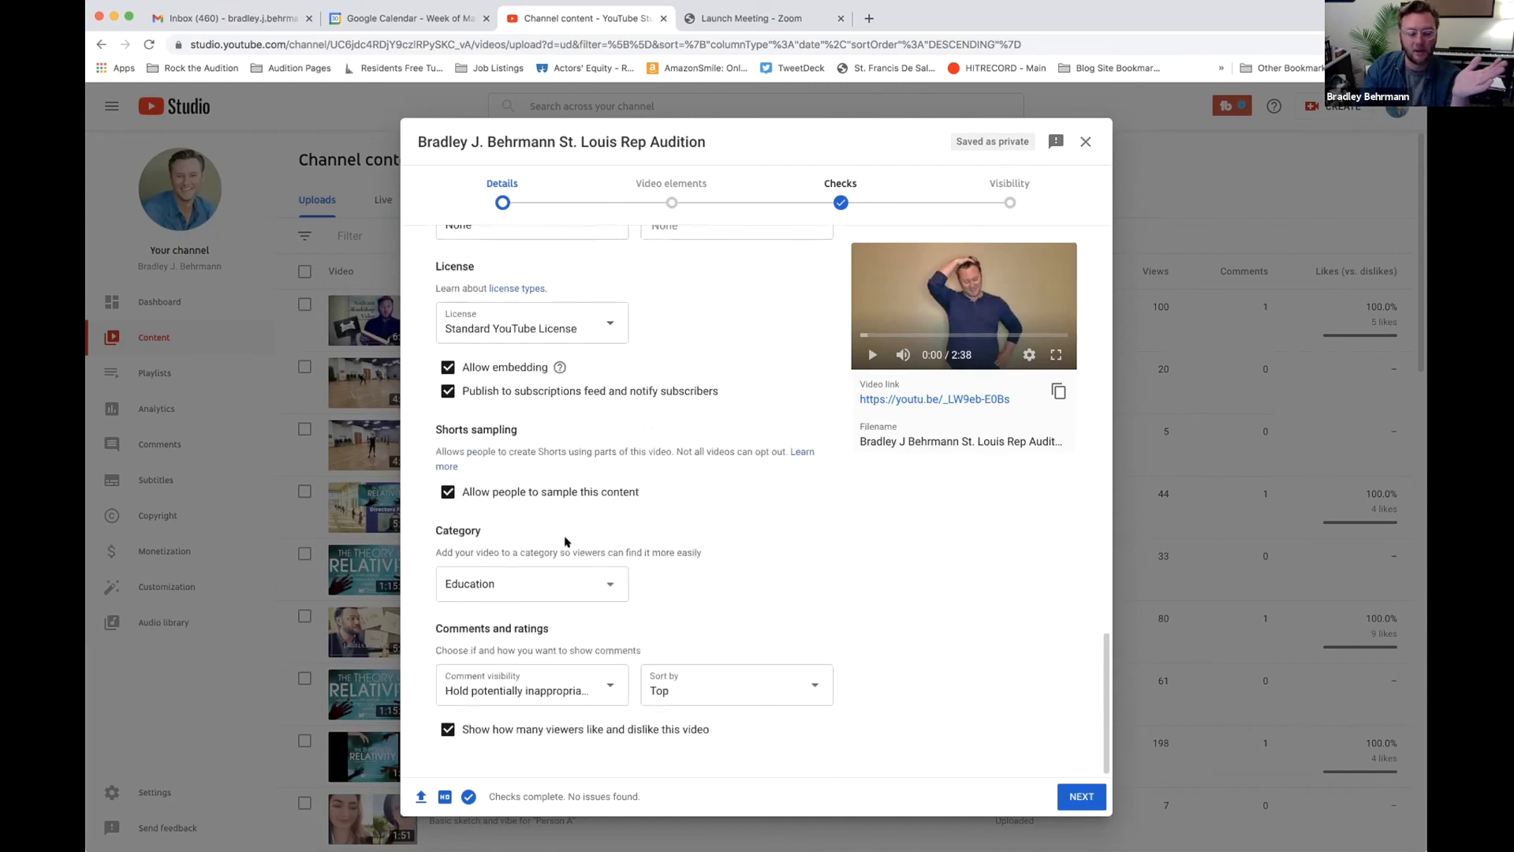
pyautogui.scroll(5, 624, 594)
pyautogui.scroll(15, 624, 594)
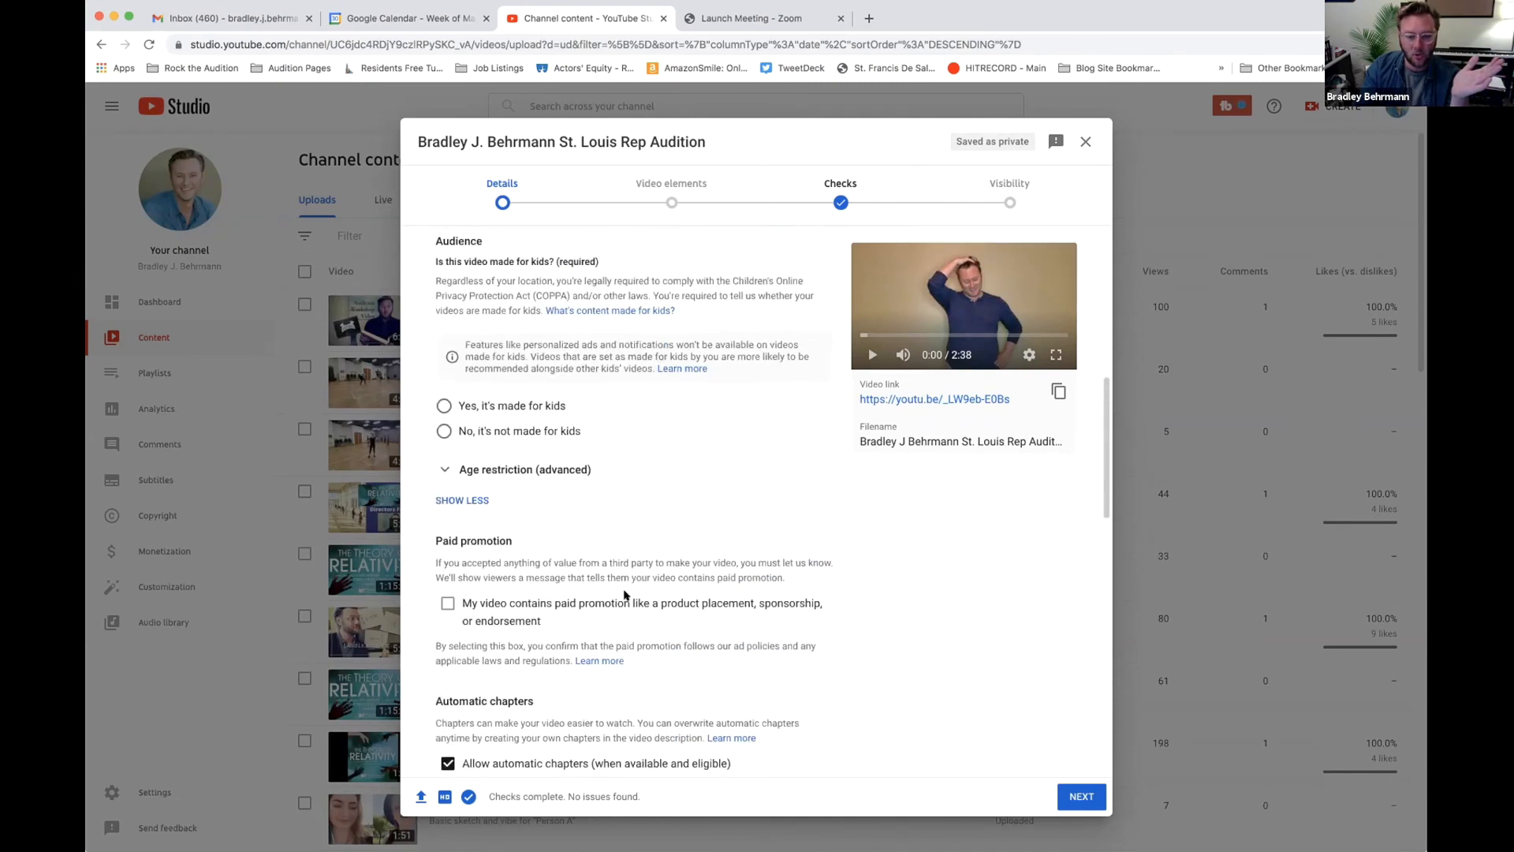
pyautogui.click(1001, 206)
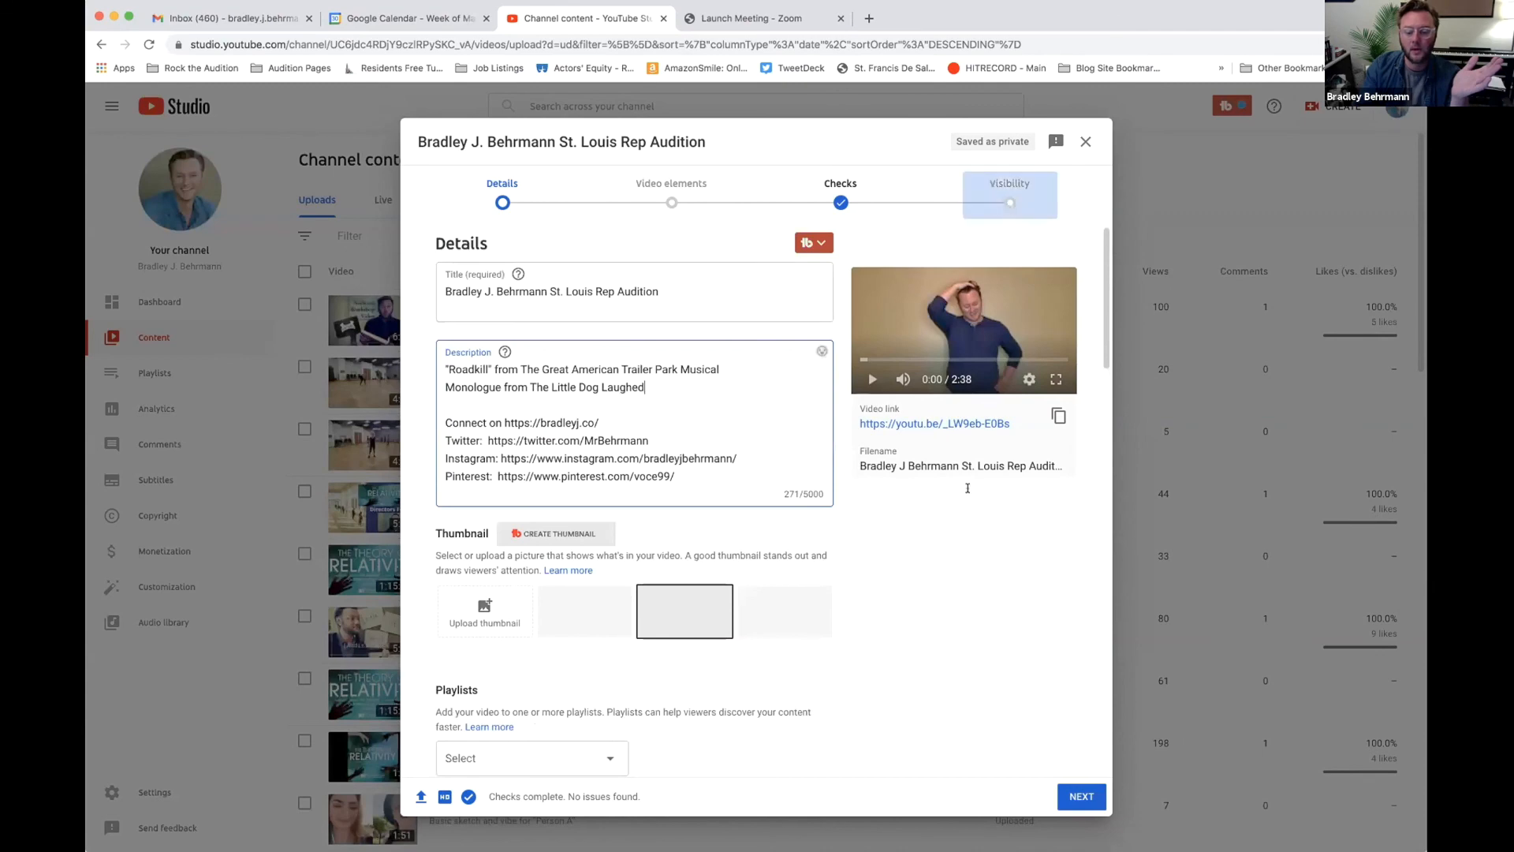
pyautogui.click(1083, 795)
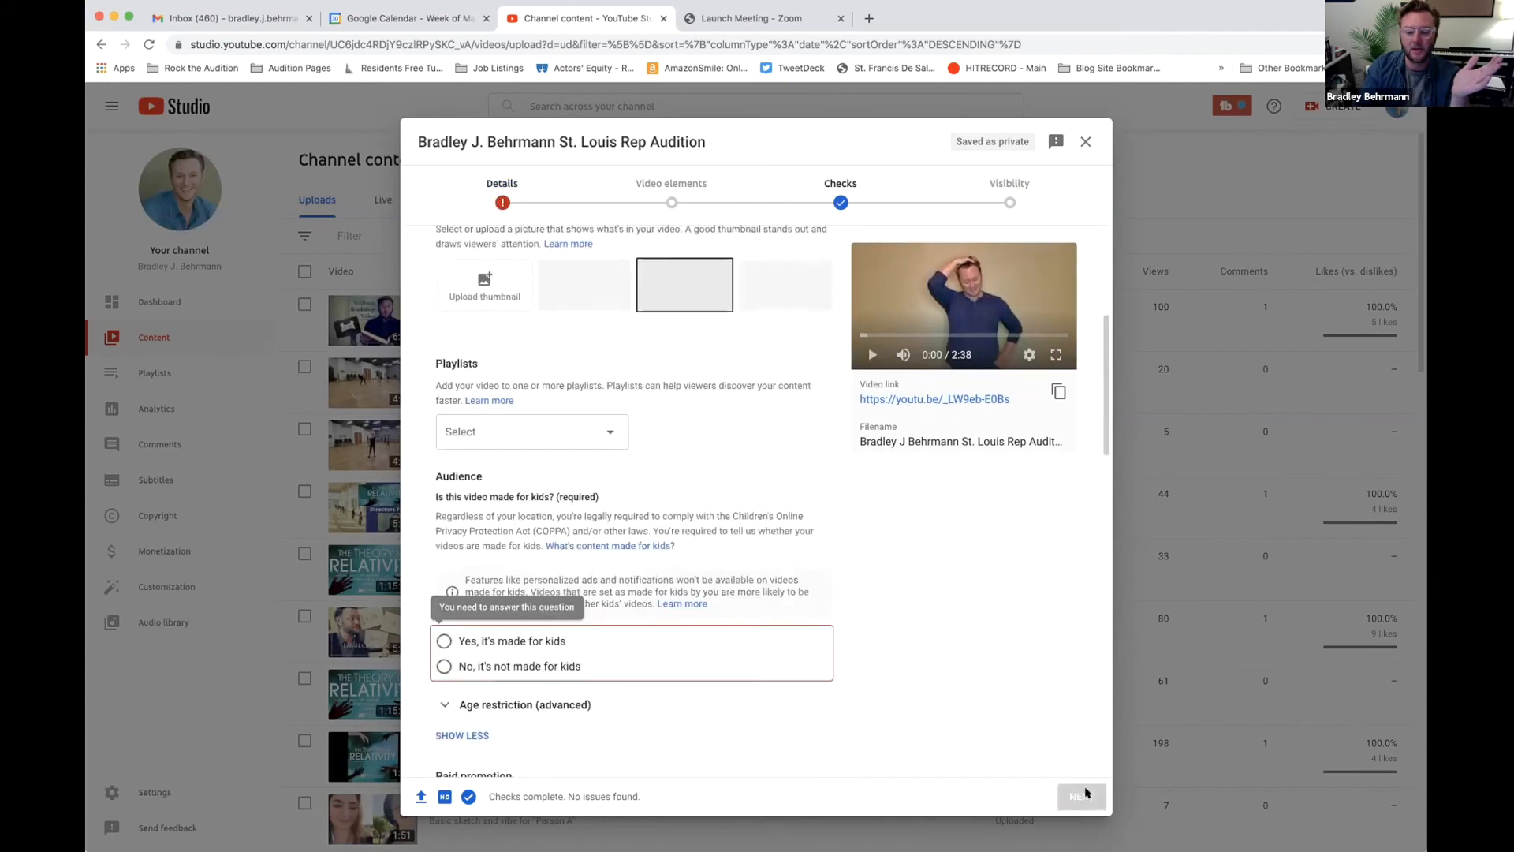
pyautogui.click(444, 581)
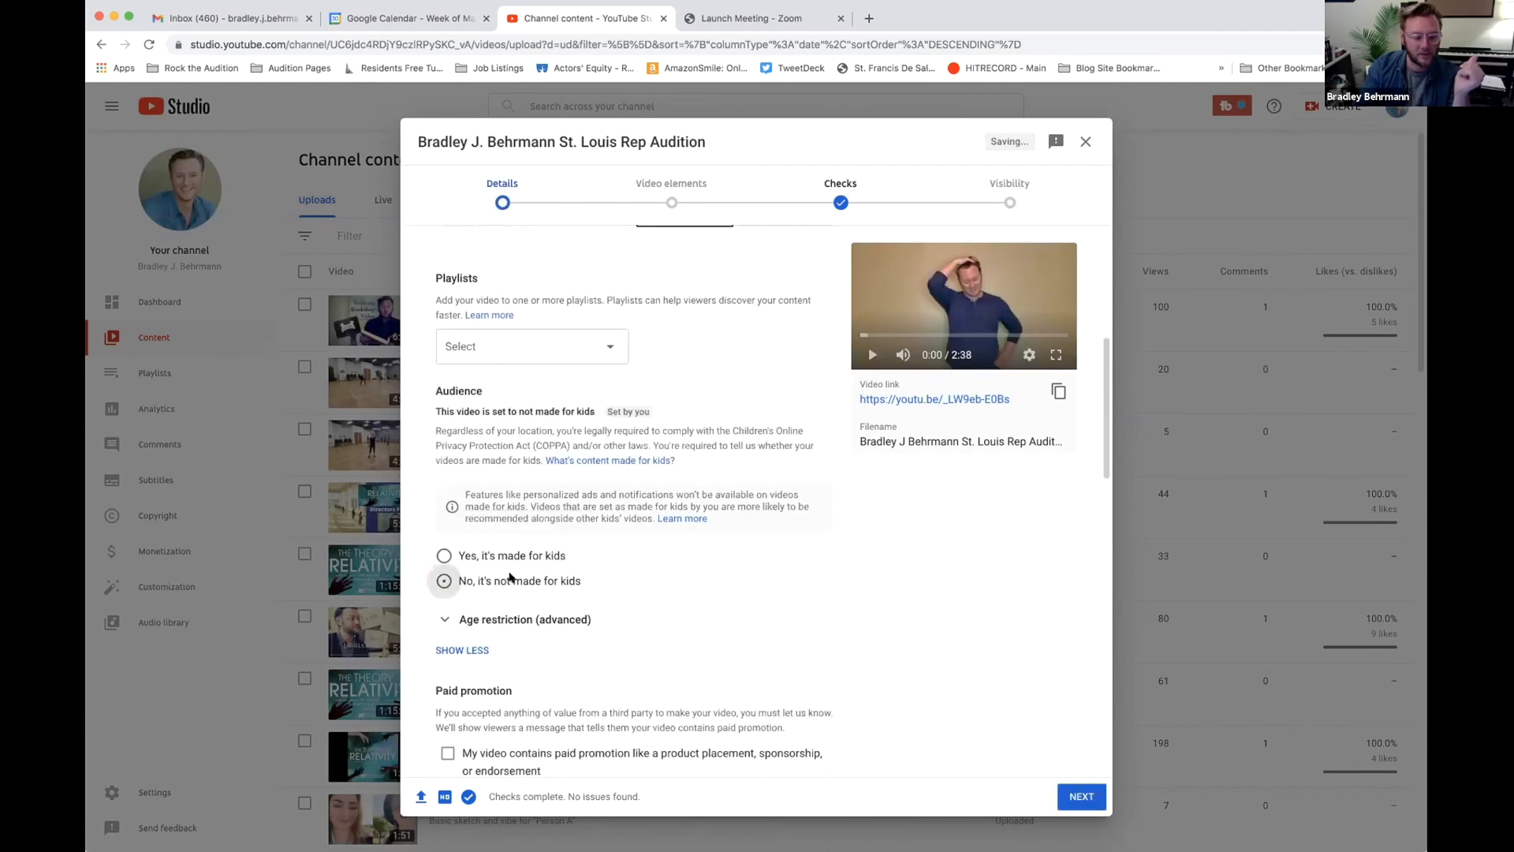
pyautogui.click(1067, 797)
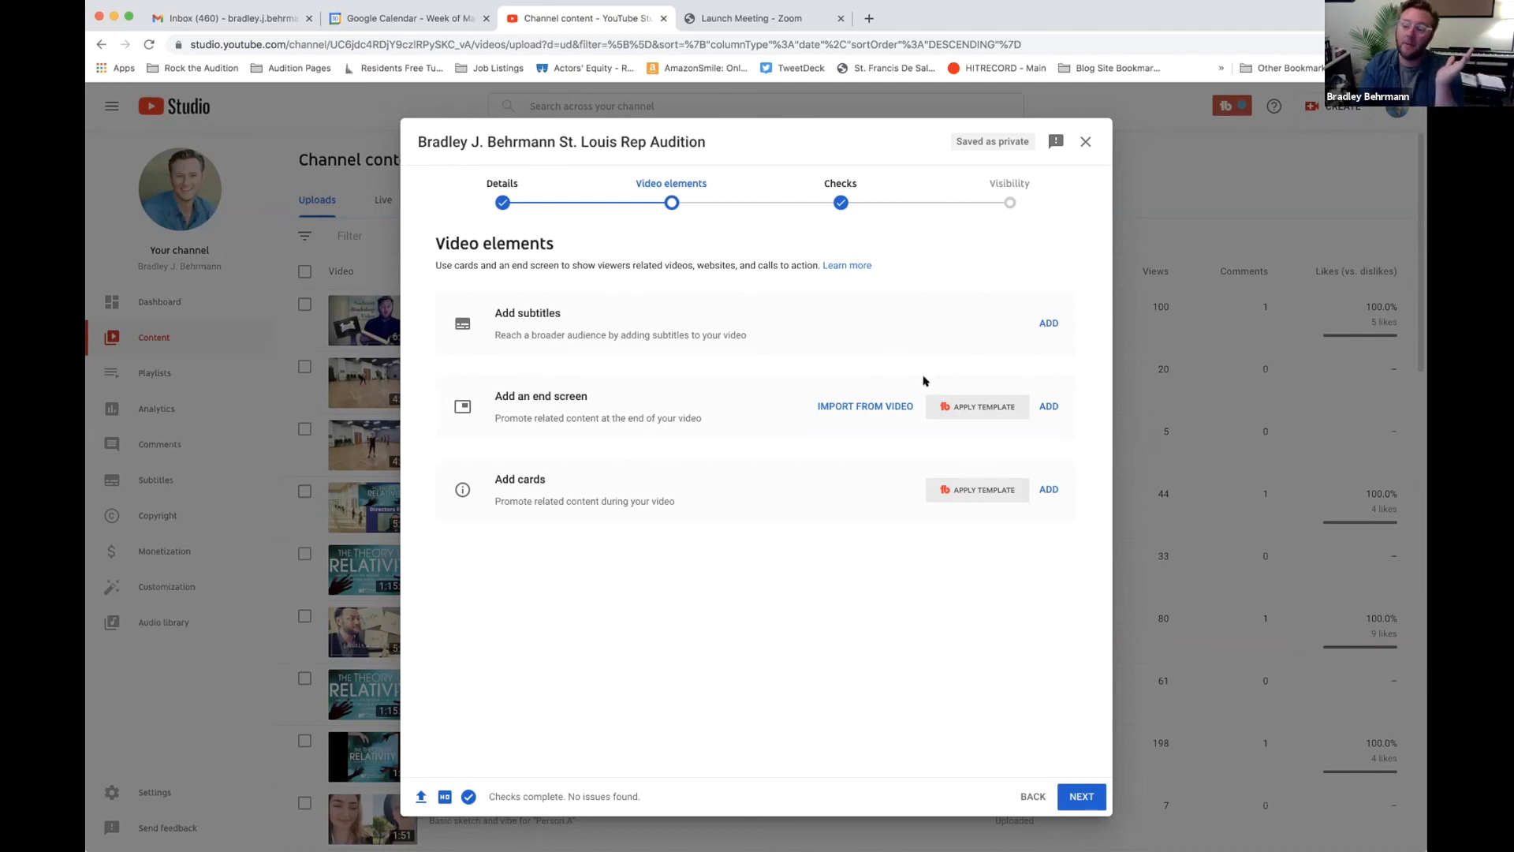
# - Advance past Video elements and Checks to the Visibility step with Unlisted chosen
pyautogui.click(1074, 798)
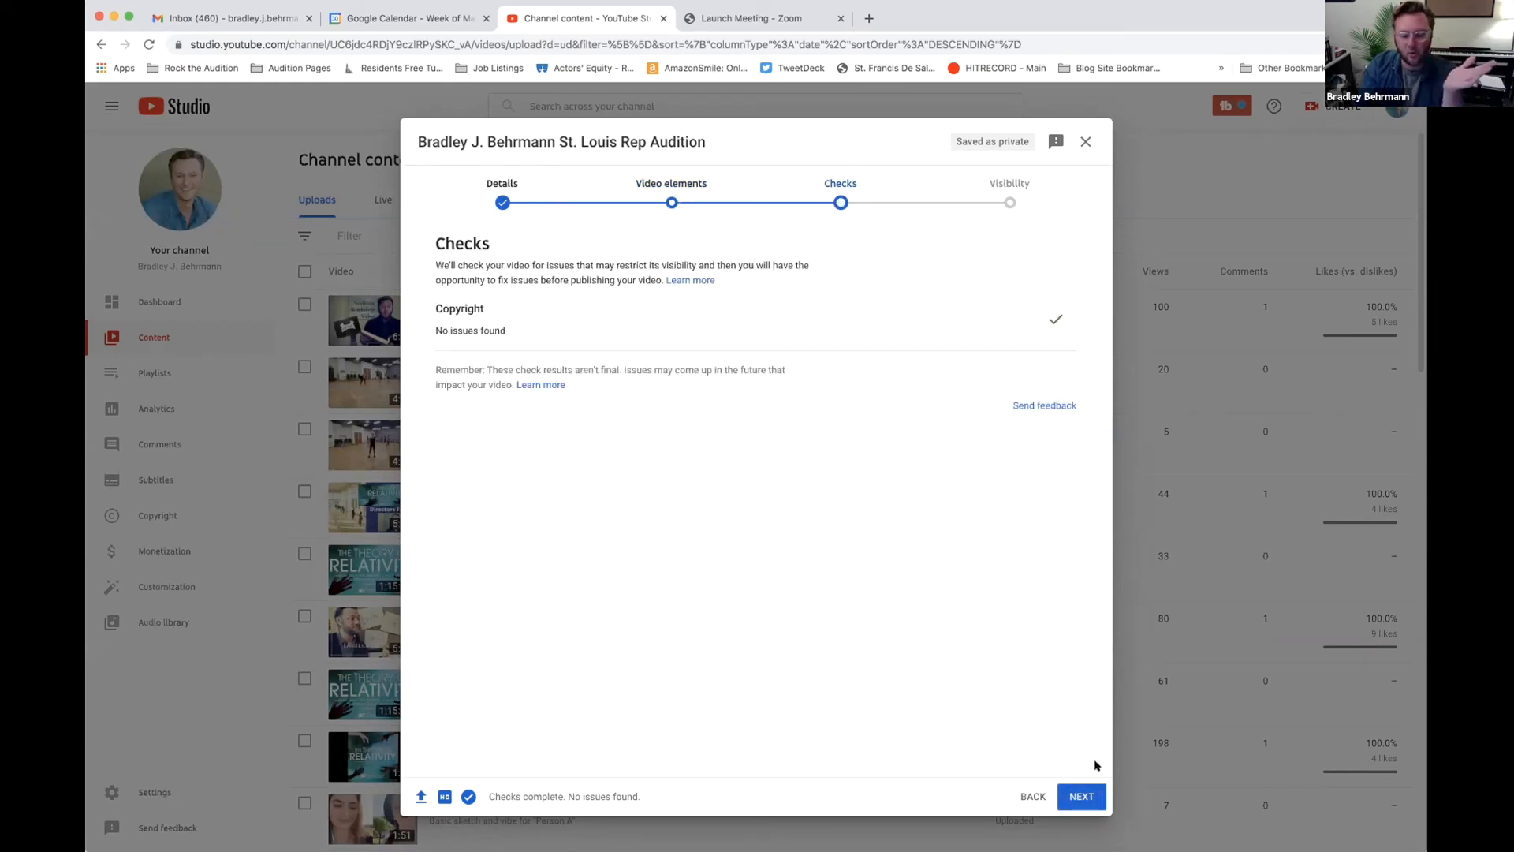
pyautogui.click(1080, 793)
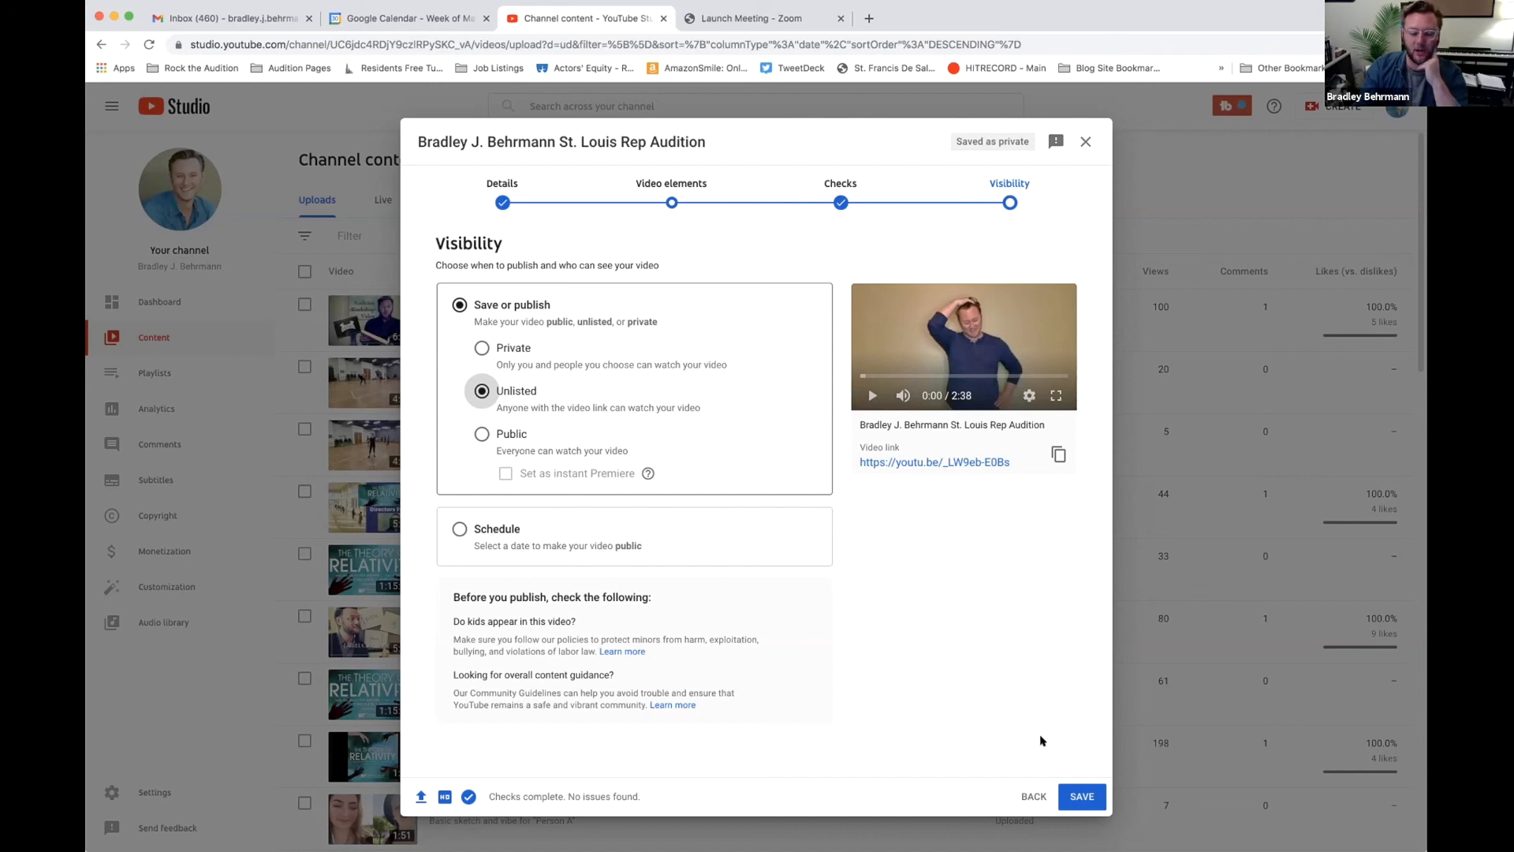
# - Save the video as Unlisted, select its link in the published dialog, then close it
pyautogui.click(1081, 796)
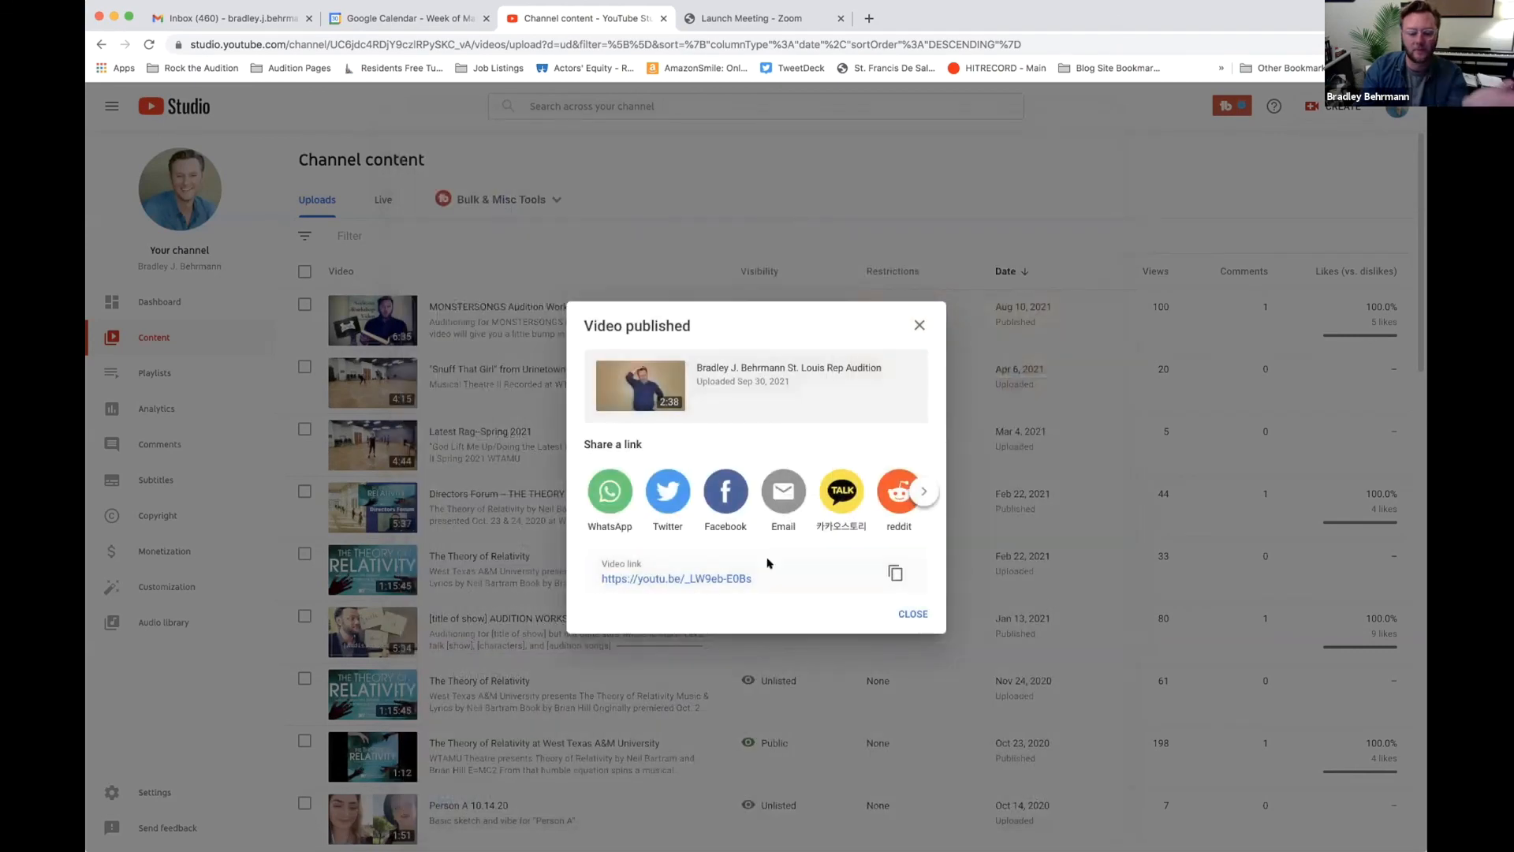
pyautogui.tripleClick(756, 580)
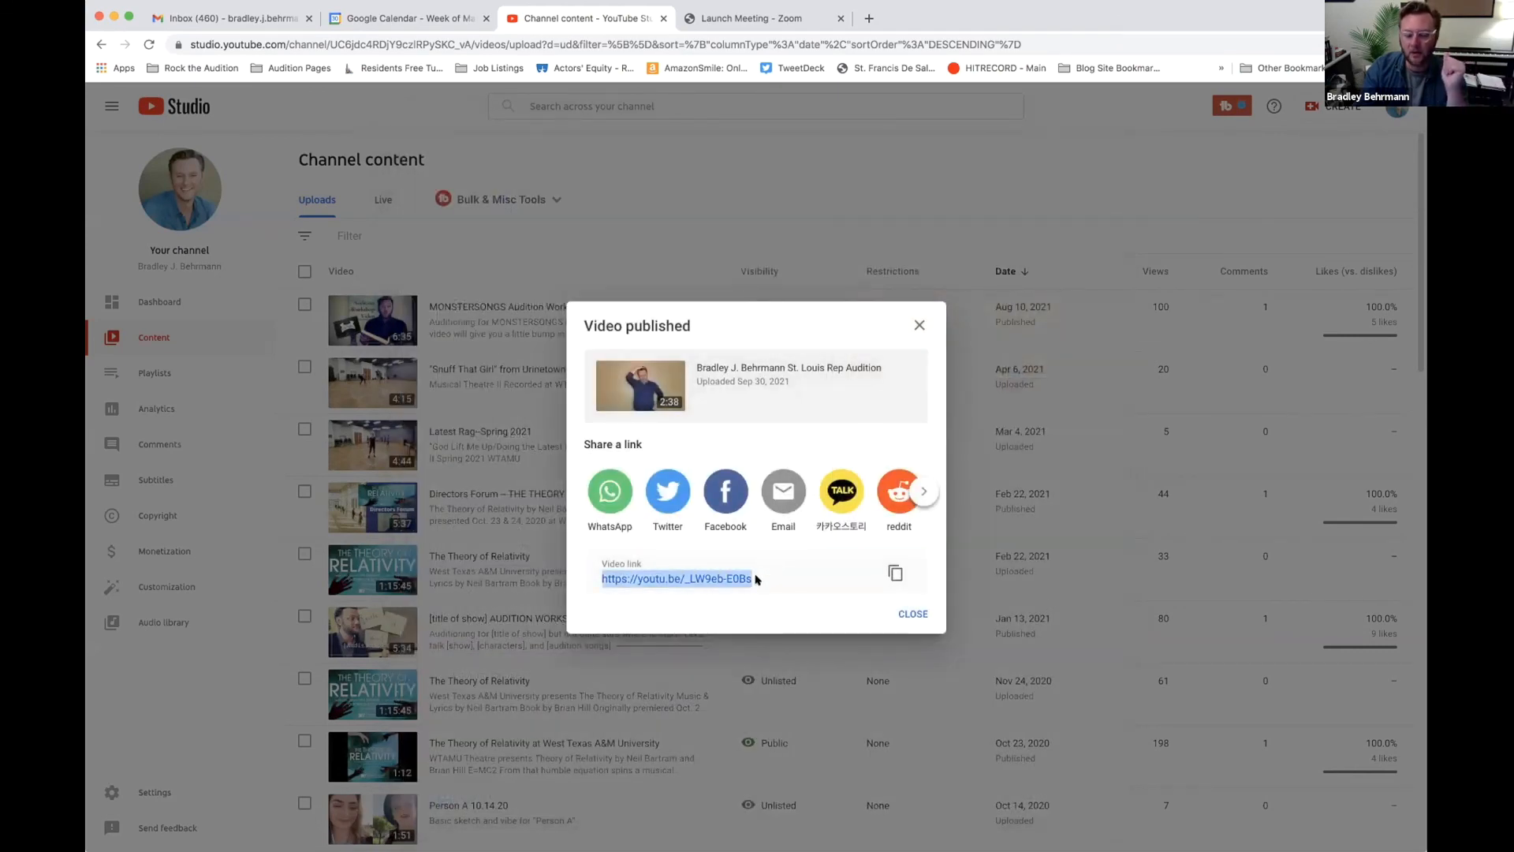
pyautogui.click(915, 614)
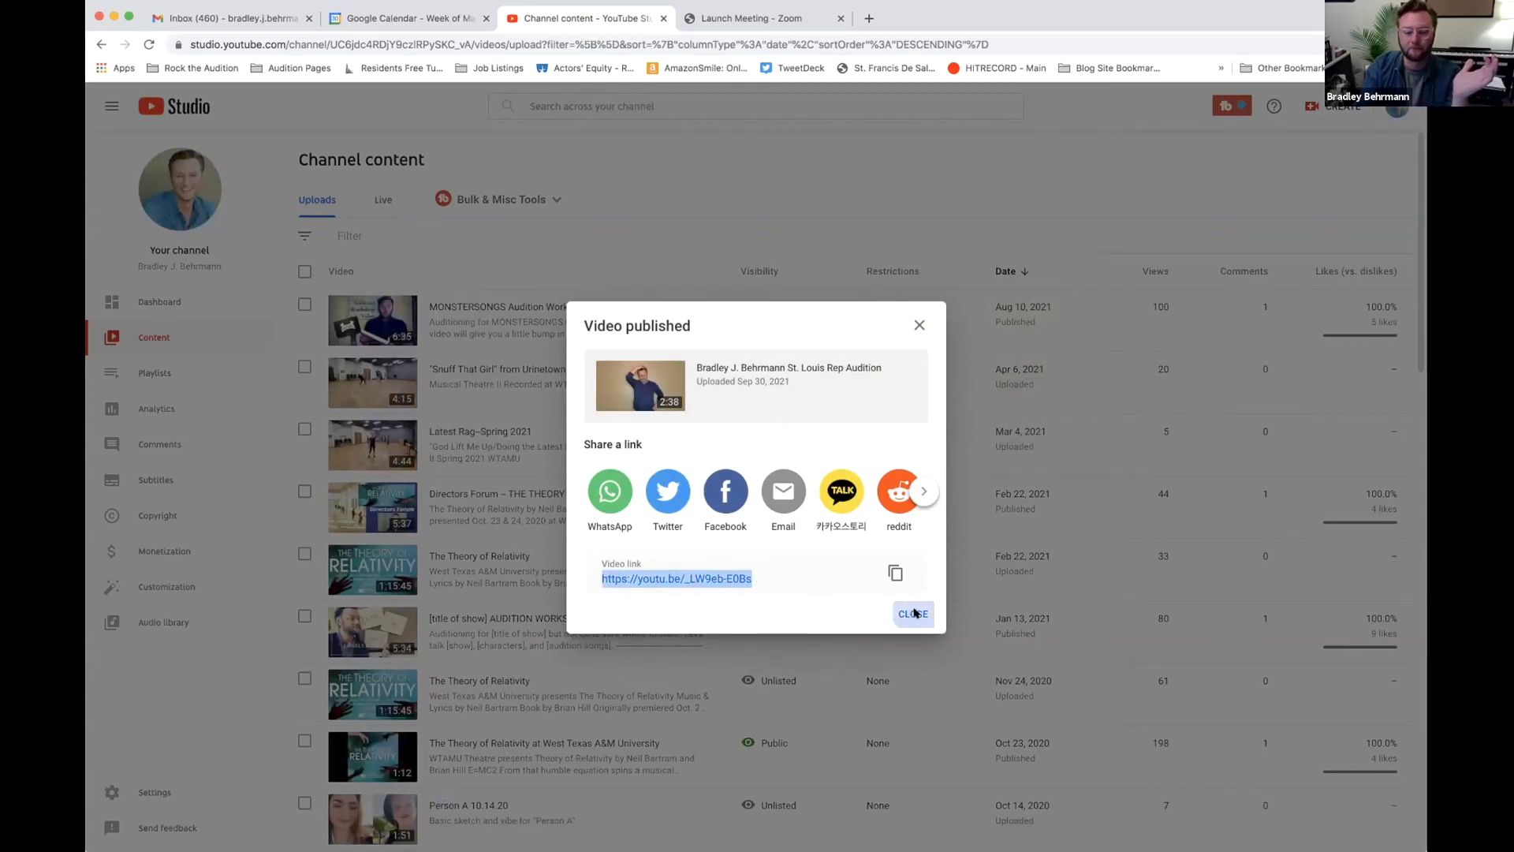